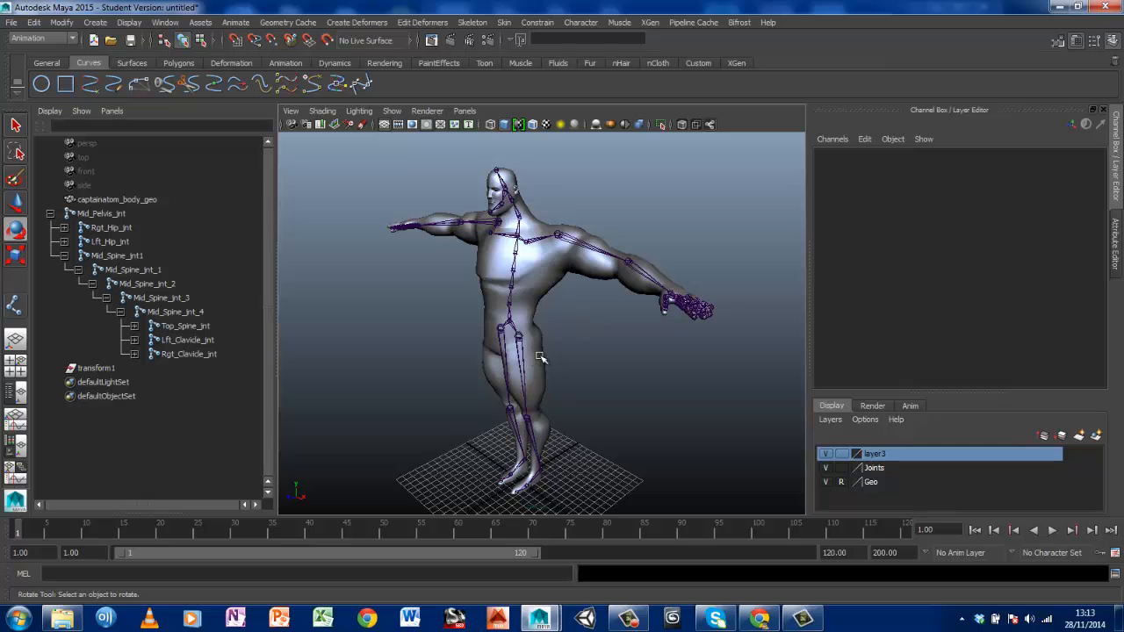
Examine the character's skeleton from several angles, from the spine and arms down to the hip, knee and foot joints
{"action": "left_click_drag", "start_coordinate": [540, 358], "coordinate": [756, 364], "text": "alt"}
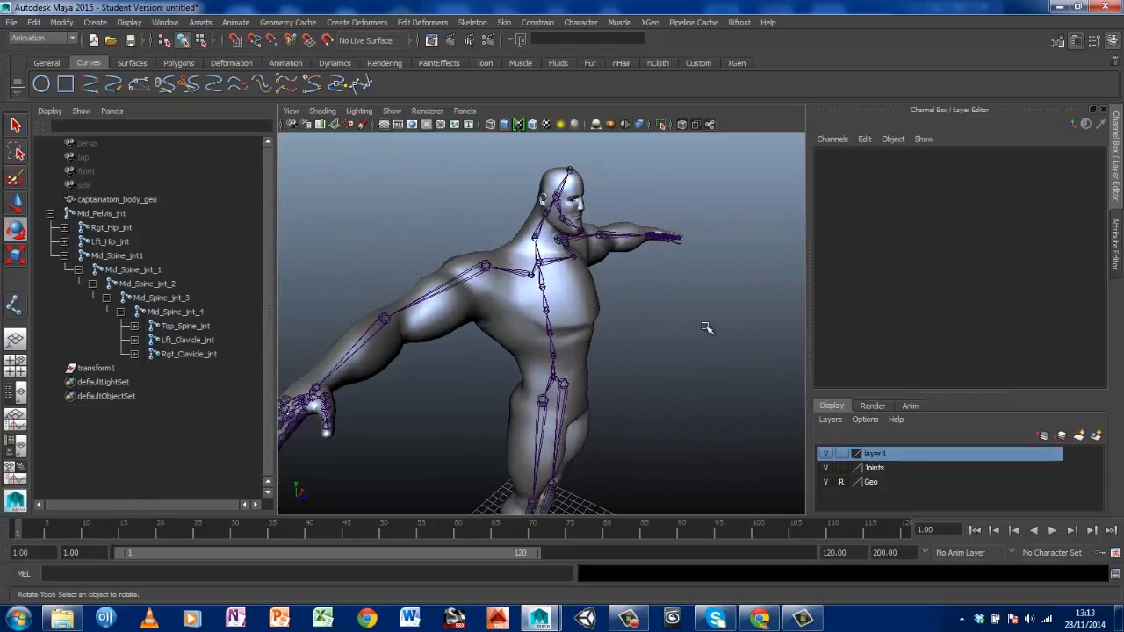
{"action": "left_click_drag", "start_coordinate": [707, 328], "coordinate": [566, 274], "text": "alt"}
{"action": "left_click_drag", "start_coordinate": [630, 332], "coordinate": [626, 356], "text": "alt"}
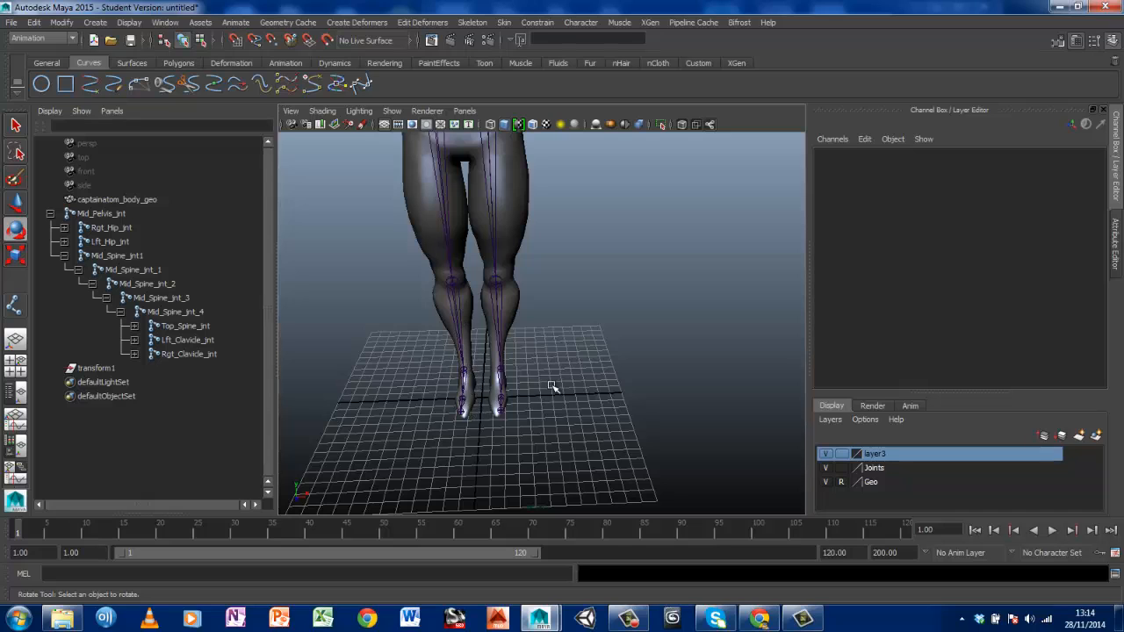
{"action": "left_click_drag", "start_coordinate": [551, 386], "coordinate": [661, 322], "text": "alt"}
{"action": "right_click_drag", "start_coordinate": [664, 322], "coordinate": [620, 362], "text": "alt"}
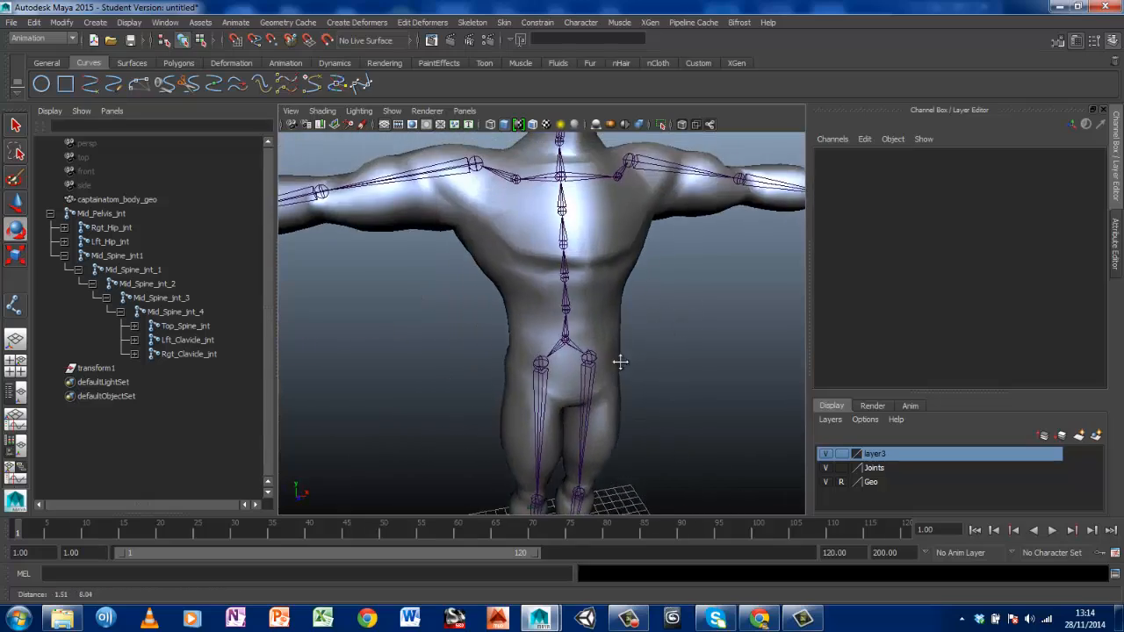
{"action": "left_click_drag", "start_coordinate": [620, 362], "coordinate": [535, 364], "text": "alt"}
{"action": "left_click_drag", "start_coordinate": [535, 201], "coordinate": [629, 285], "text": "alt"}
{"action": "middle_click_drag", "start_coordinate": [625, 392], "coordinate": [576, 243], "text": "alt"}
{"action": "left_click_drag", "start_coordinate": [577, 243], "coordinate": [618, 299], "text": "alt"}
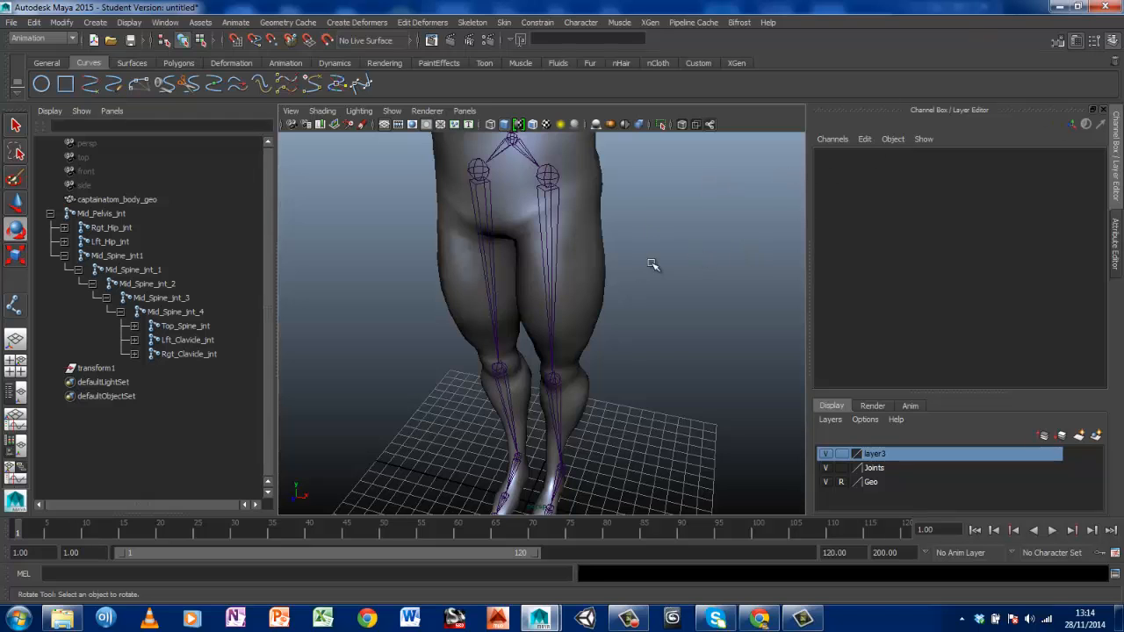
{"action": "left_click_drag", "start_coordinate": [653, 264], "coordinate": [562, 248], "text": "alt"}
{"action": "middle_click_drag", "start_coordinate": [562, 249], "coordinate": [714, 340], "text": "alt"}
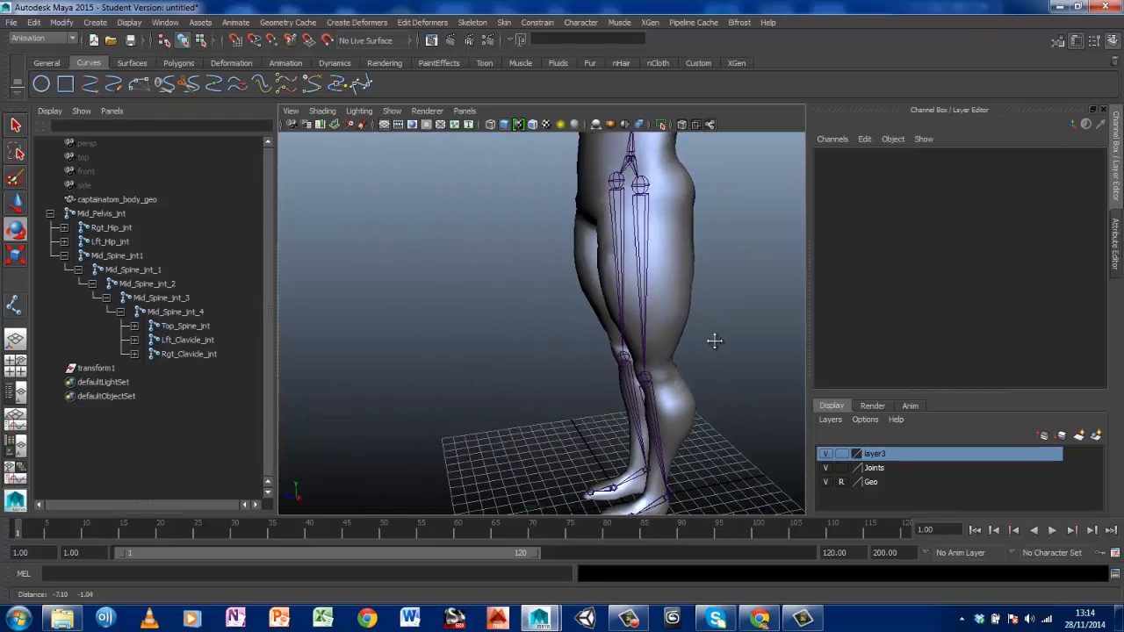
{"action": "left_click_drag", "start_coordinate": [713, 341], "coordinate": [703, 303], "text": "alt"}
{"action": "middle_click_drag", "start_coordinate": [672, 296], "coordinate": [686, 276], "text": "alt"}
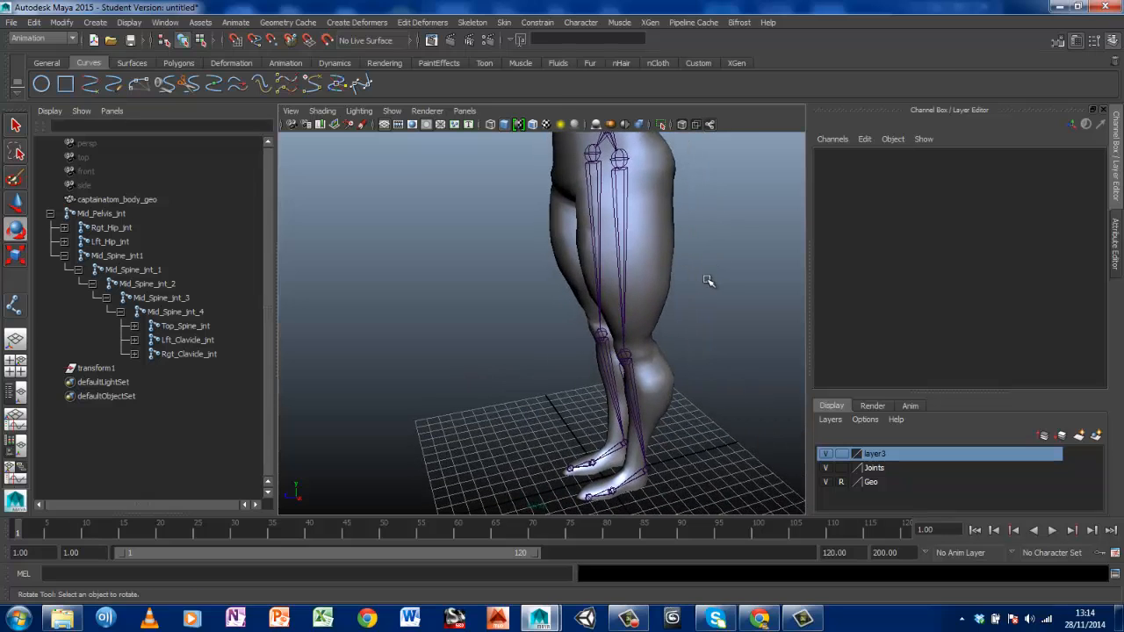
{"action": "left_click_drag", "start_coordinate": [708, 280], "coordinate": [720, 301], "text": "alt"}
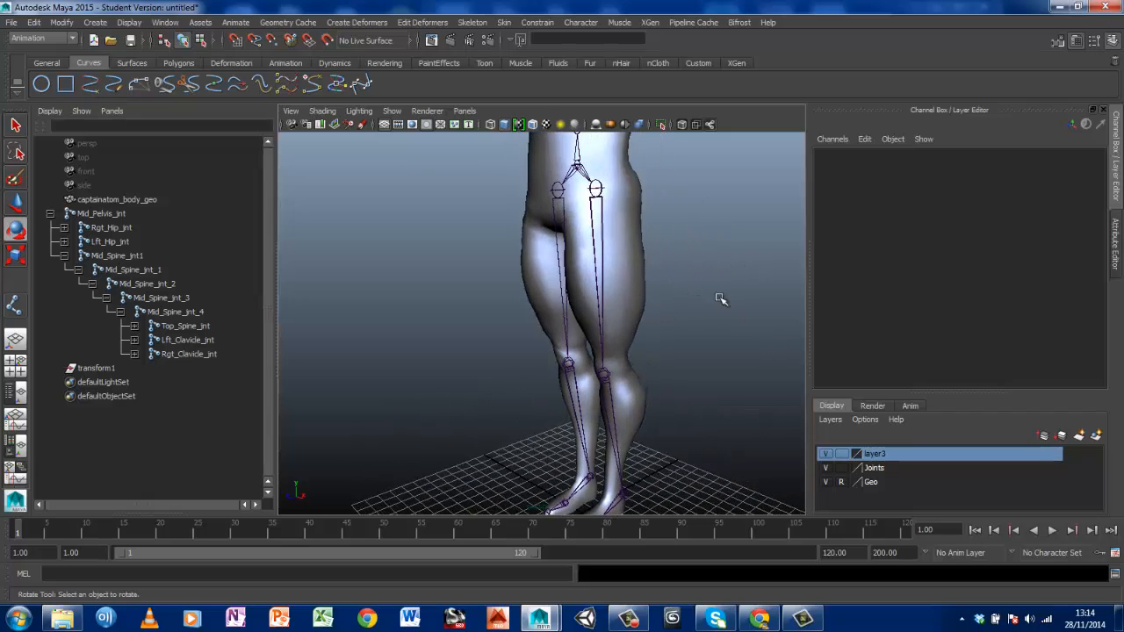
Rename the display layer layer3 as Controls
{"action": "double_click", "coordinate": [878, 454]}
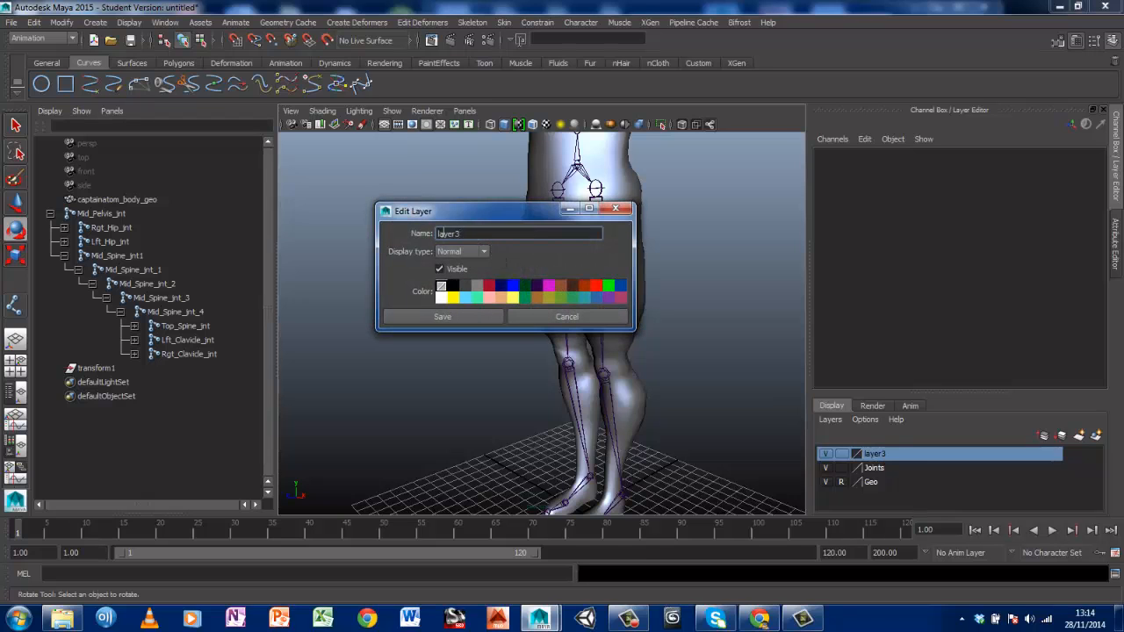
{"action": "type", "text": "Controls"}
{"action": "key", "text": "Return"}
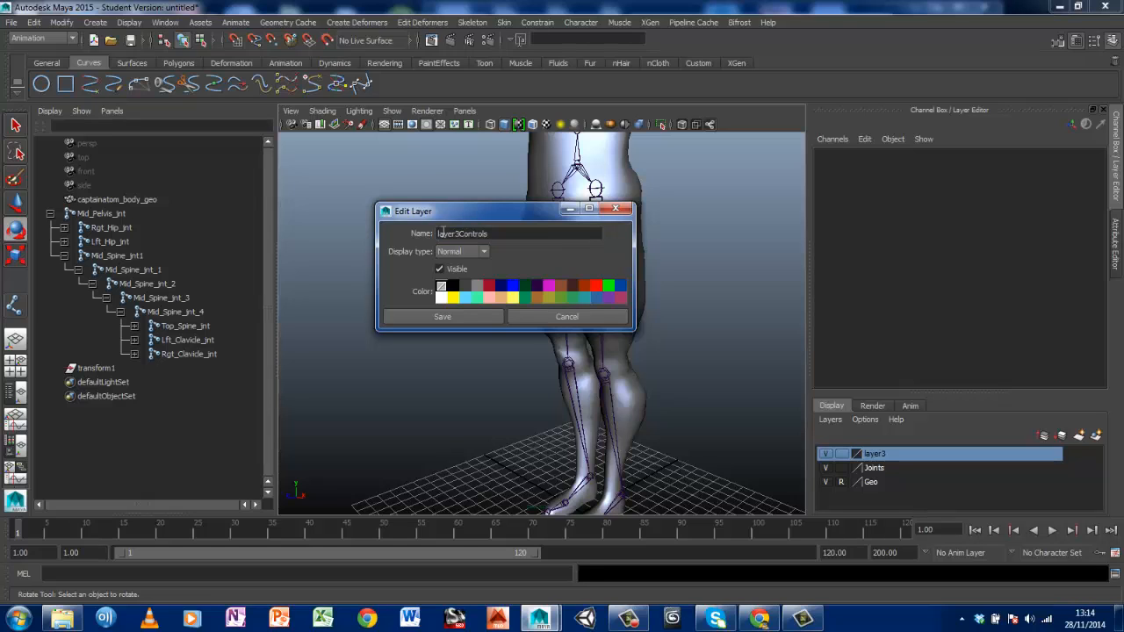
{"action": "left_click", "coordinate": [462, 235]}
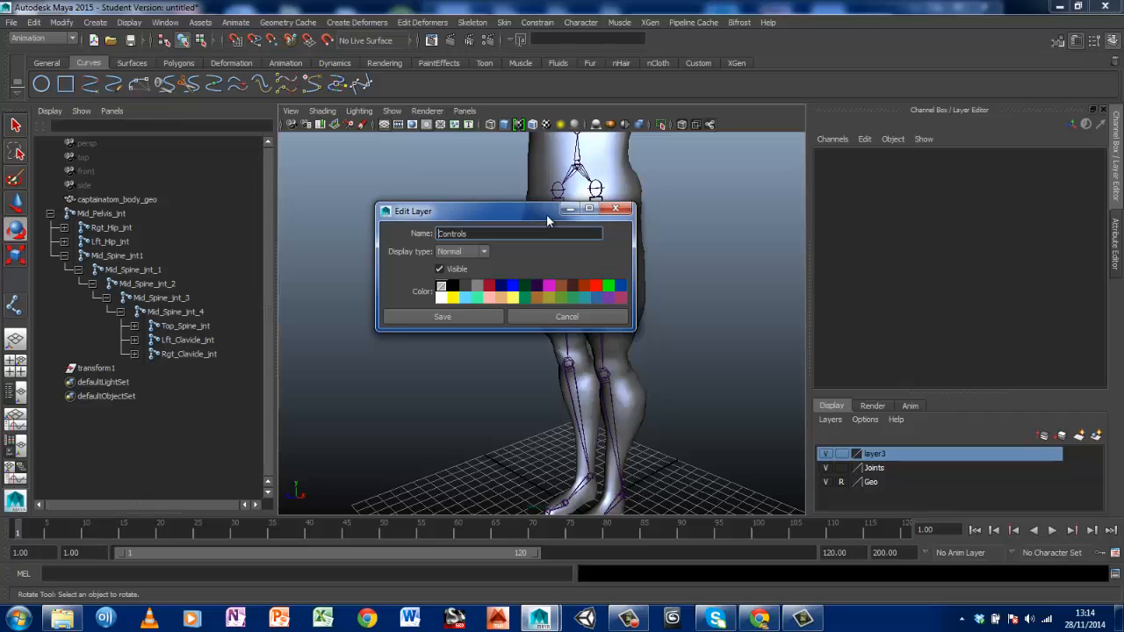
{"action": "left_click", "coordinate": [430, 318]}
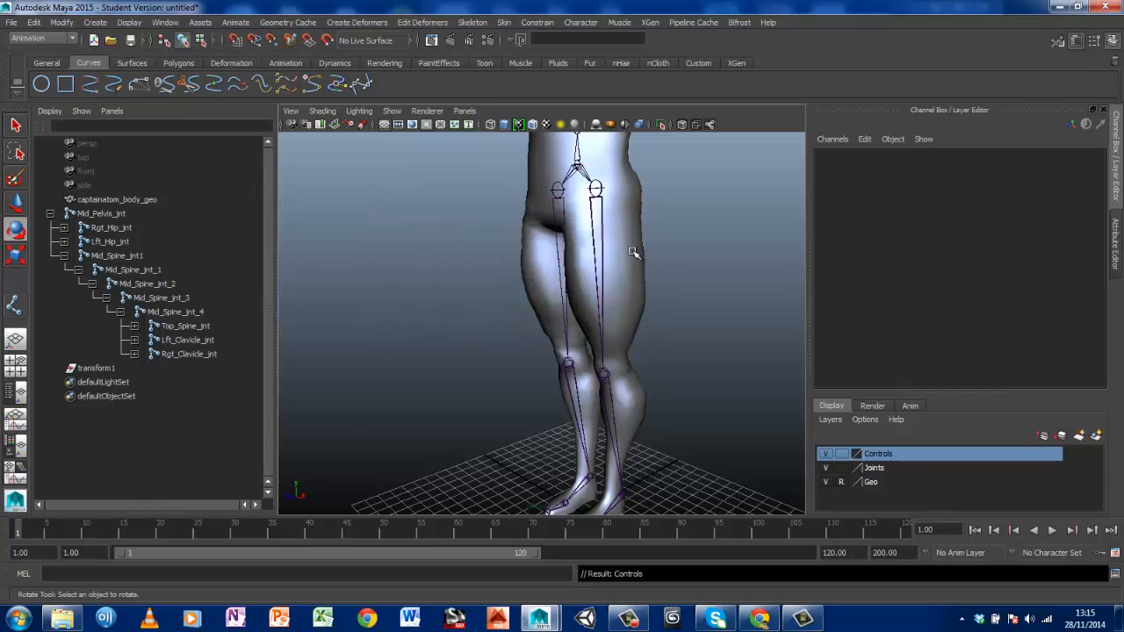
Inspect the leg joint chains from different angles, checking the left and right hip joints
{"action": "left_click_drag", "start_coordinate": [614, 326], "coordinate": [726, 302], "text": "alt"}
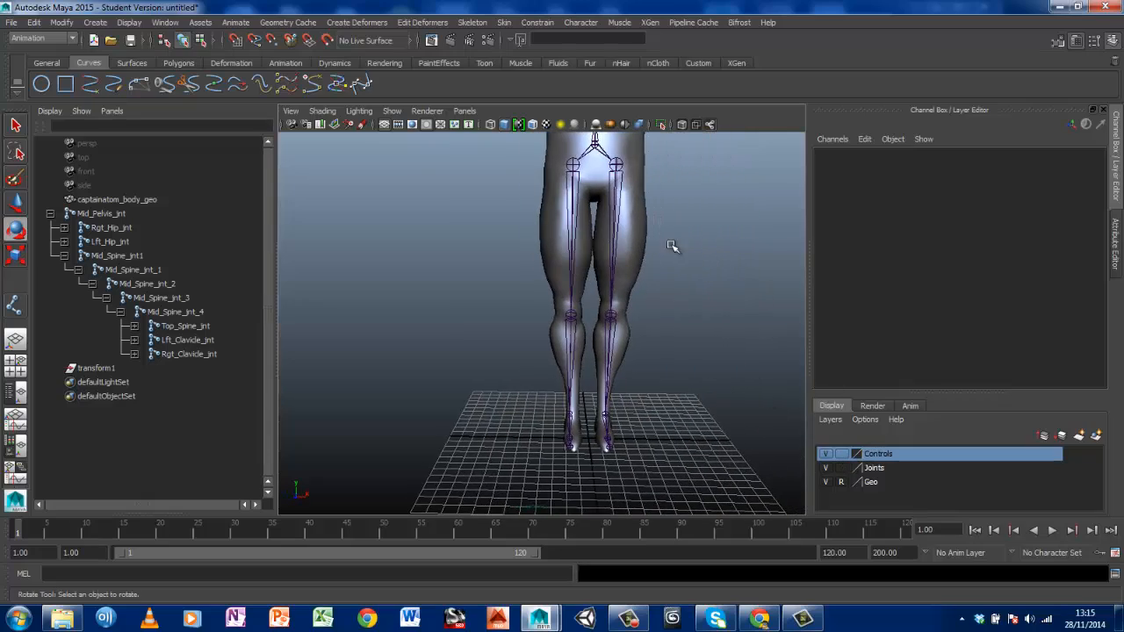
{"action": "left_click_drag", "start_coordinate": [674, 248], "coordinate": [632, 266], "text": "alt"}
{"action": "mouse_move", "coordinate": [632, 266]}
{"action": "middle_mouse_down", "text": "alt"}
{"action": "mouse_move", "coordinate": [699, 263]}
{"action": "mouse_move", "coordinate": [639, 290]}
{"action": "mouse_move", "coordinate": [620, 281]}
{"action": "middle_mouse_up", "text": "alt"}
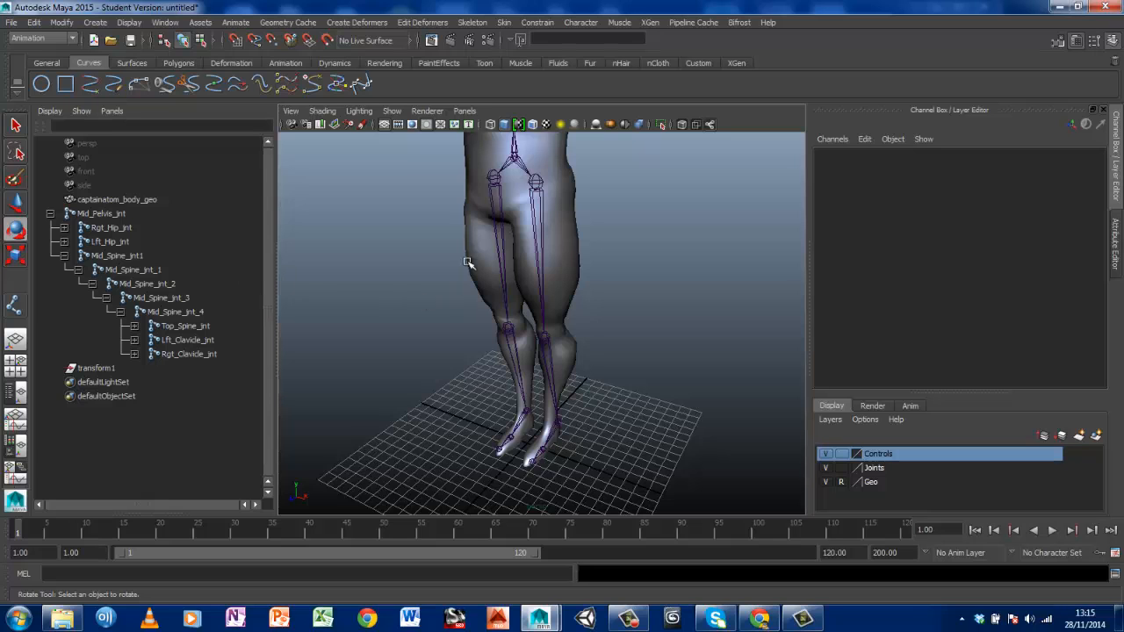
{"action": "left_click_drag", "start_coordinate": [467, 262], "coordinate": [582, 244], "text": "alt"}
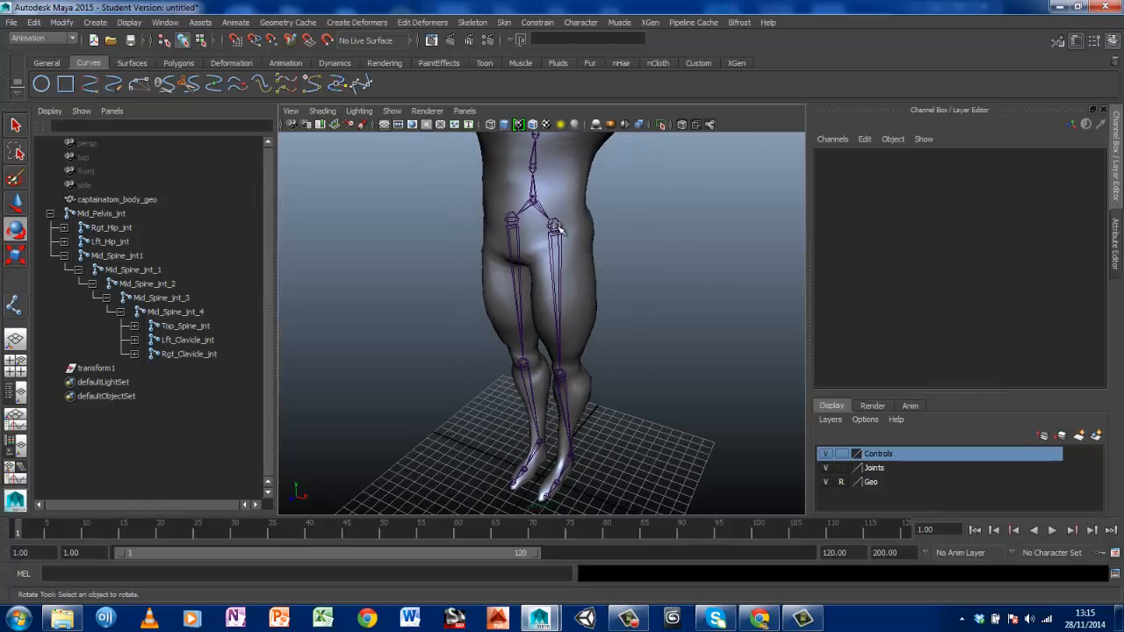
{"action": "left_click", "coordinate": [556, 228]}
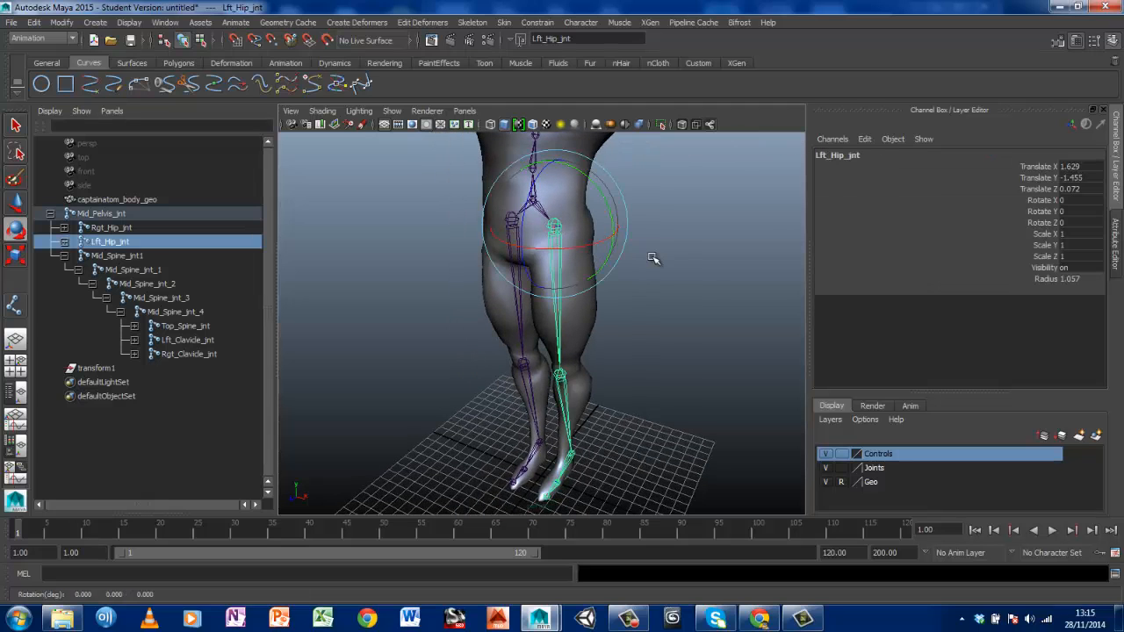
{"action": "left_click", "coordinate": [735, 290]}
{"action": "left_click", "coordinate": [516, 224]}
{"action": "left_click", "coordinate": [638, 269]}
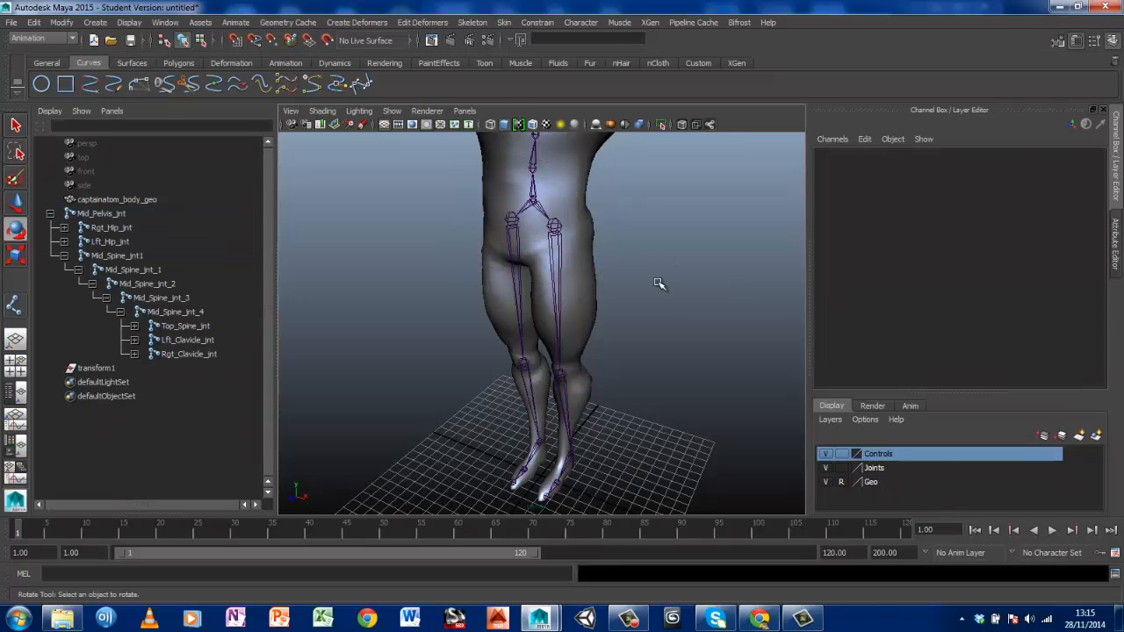
Create an IK handle with the Rotate-Plane Solver from the left hip joint to the left ankle joint
{"action": "left_click_drag", "start_coordinate": [663, 301], "coordinate": [625, 272], "text": "alt"}
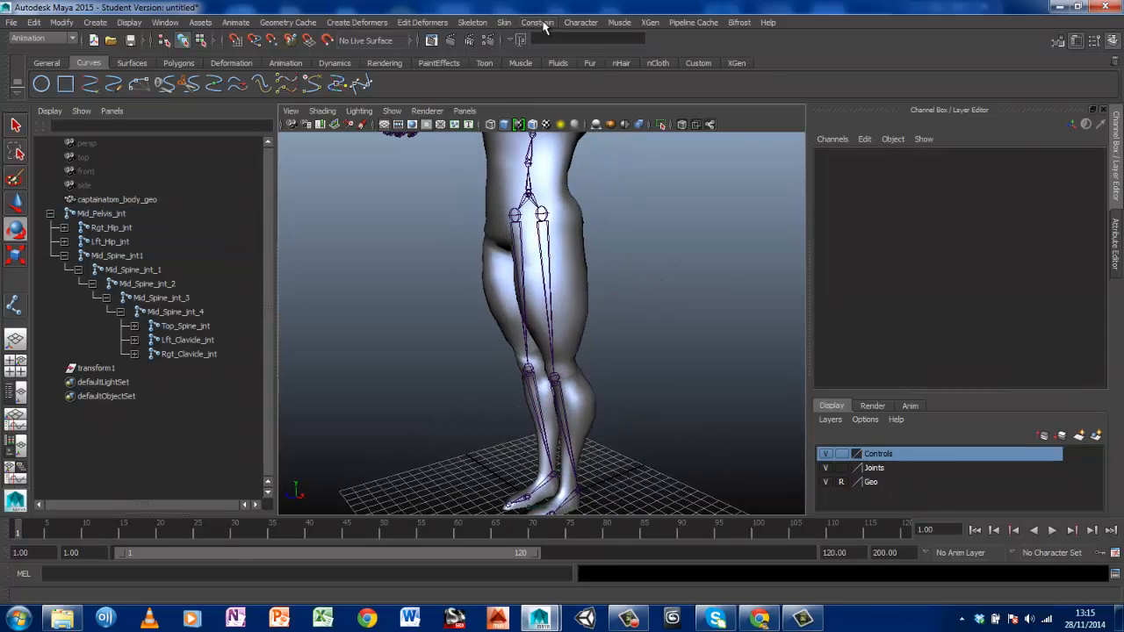
{"action": "left_click", "coordinate": [472, 22]}
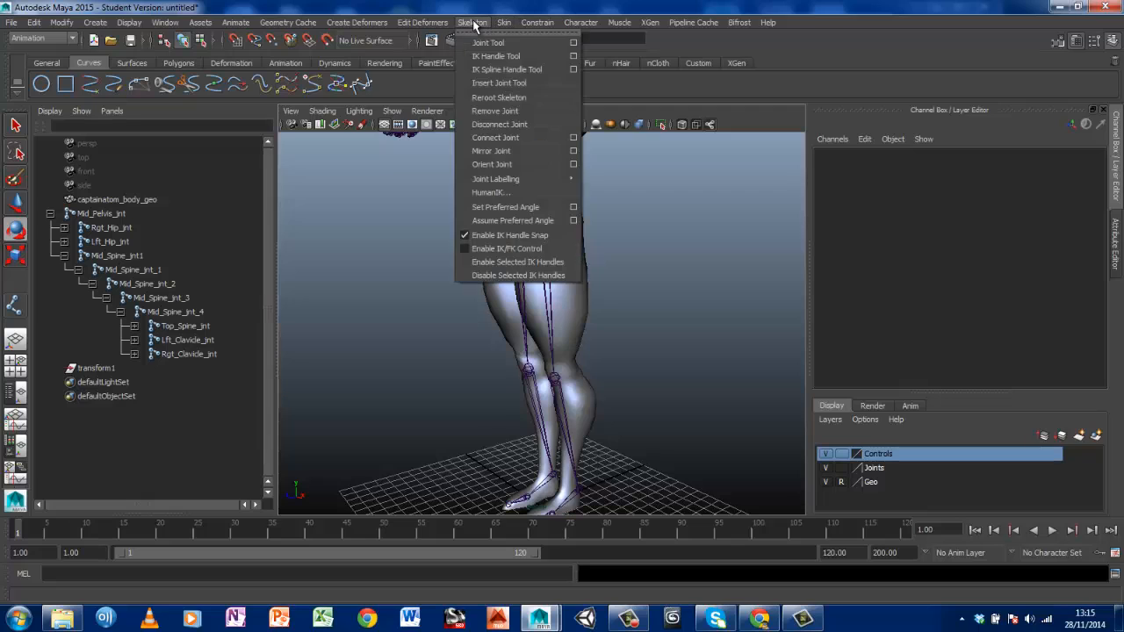
{"action": "left_click", "coordinate": [573, 55]}
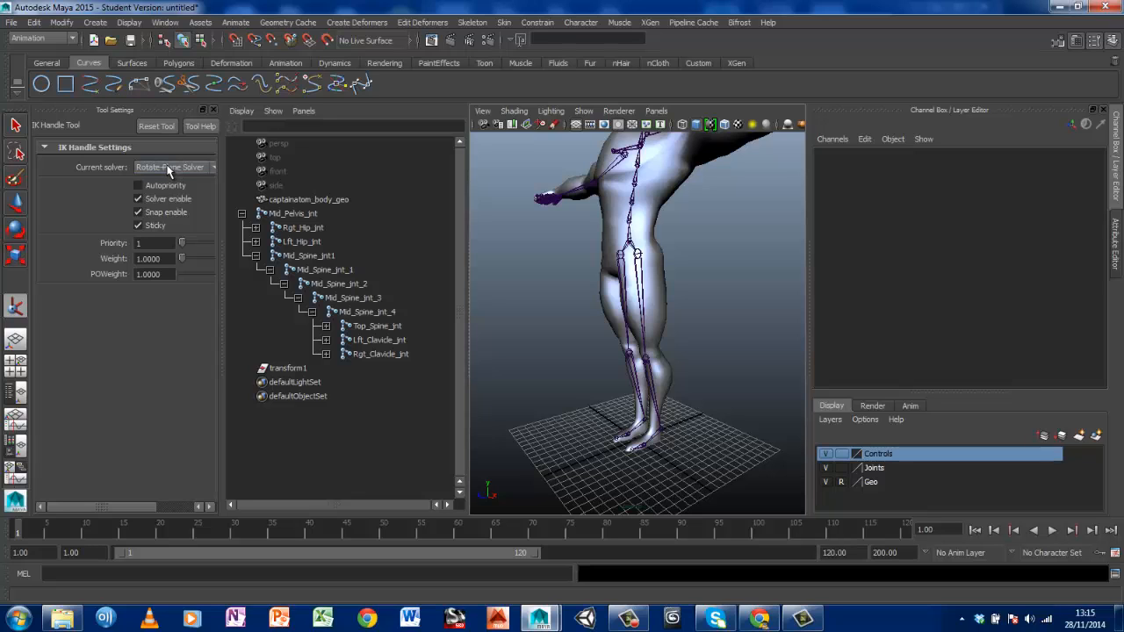
{"action": "left_click_drag", "start_coordinate": [709, 299], "coordinate": [689, 295], "text": "alt"}
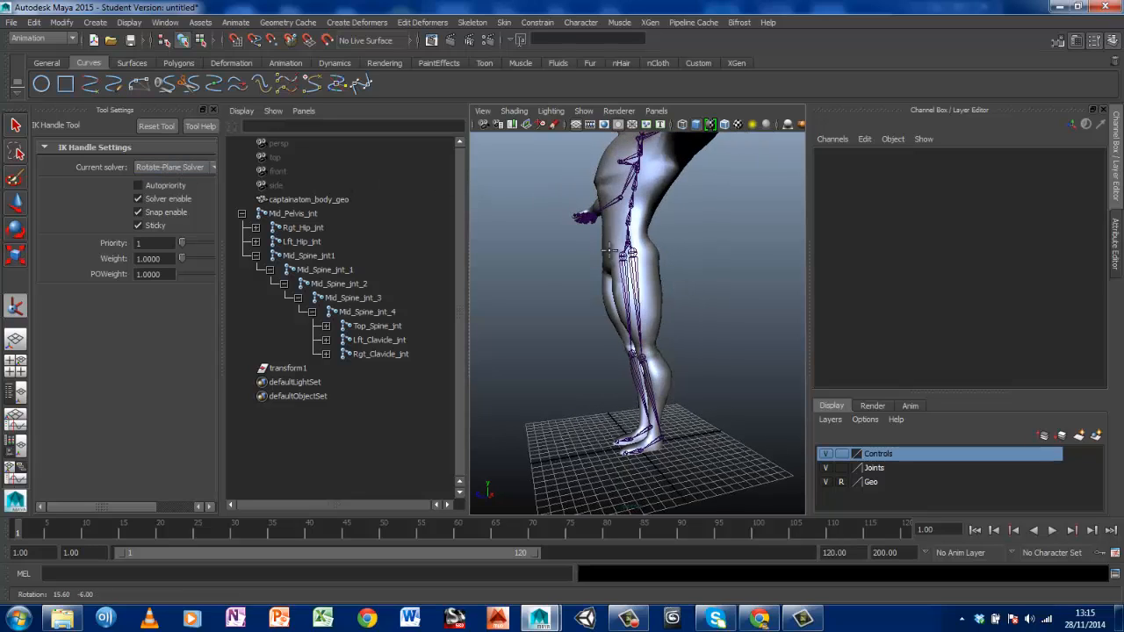
{"action": "left_click", "coordinate": [213, 110]}
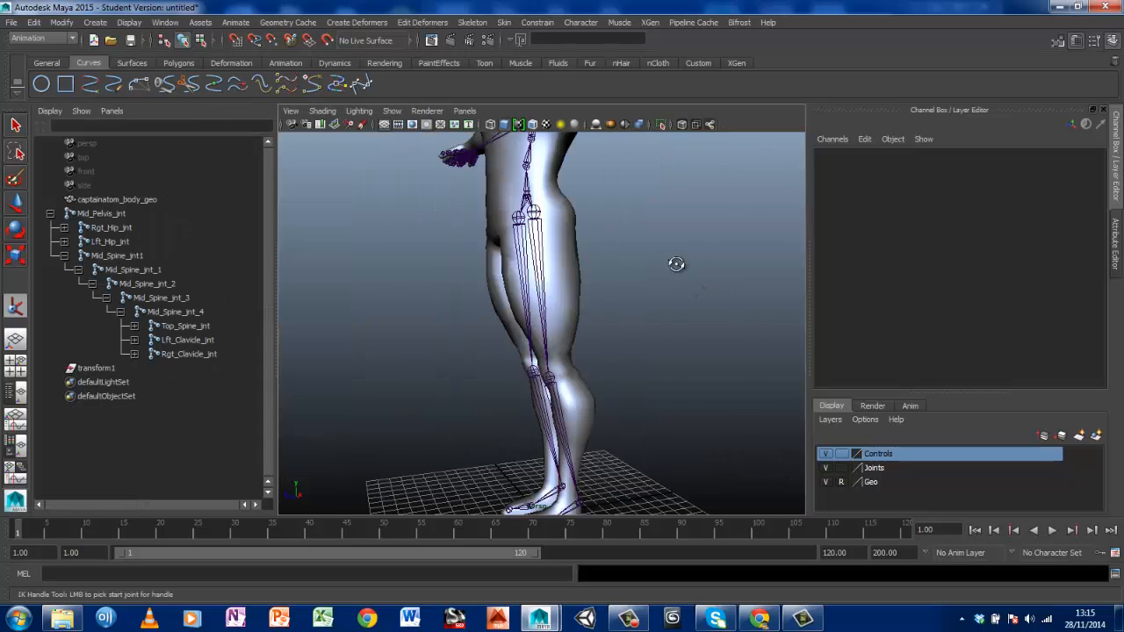
{"action": "left_click_drag", "start_coordinate": [672, 263], "coordinate": [594, 174], "text": "alt"}
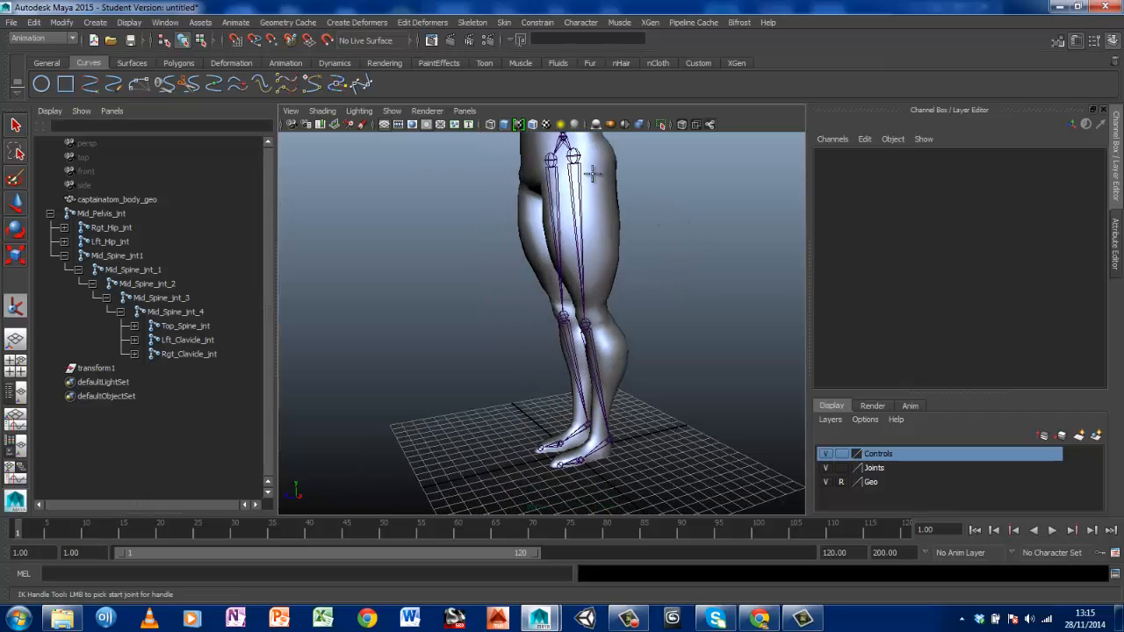
{"action": "left_click", "coordinate": [573, 155]}
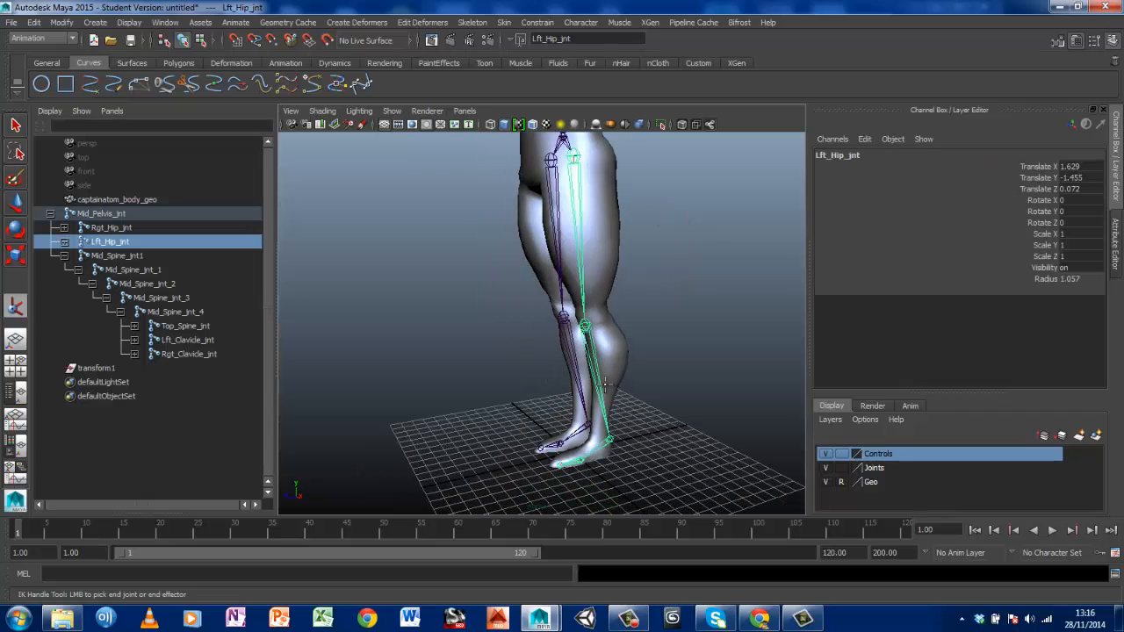
{"action": "left_click", "coordinate": [609, 438]}
{"action": "key", "text": "e"}
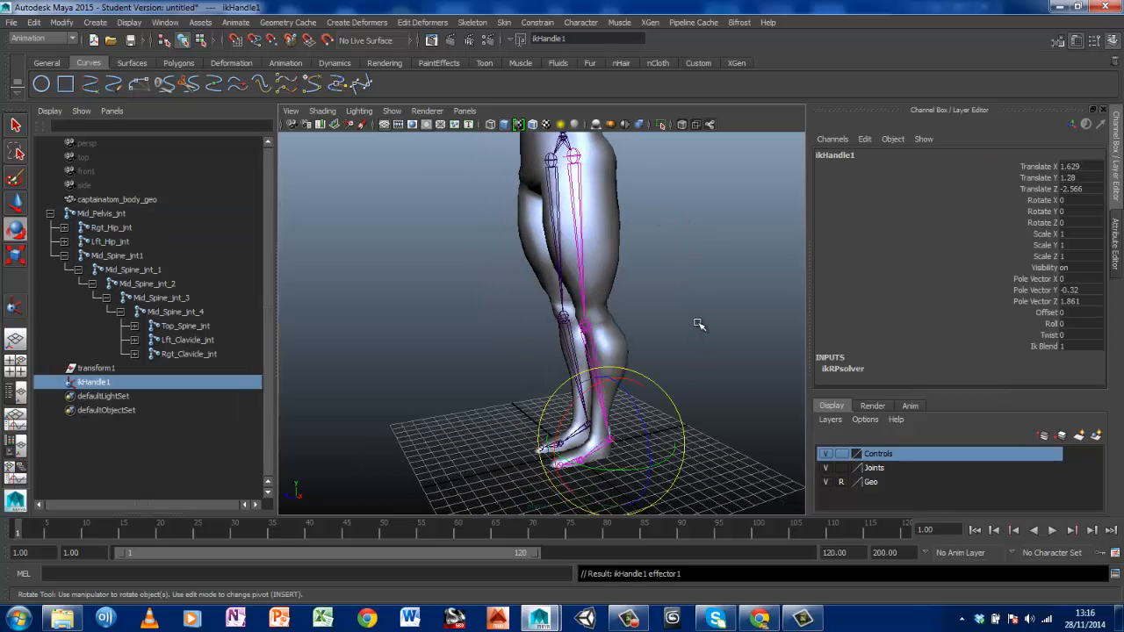
Rename the left leg's IK handle as Lft_Hip_Ik
{"action": "mouse_move", "coordinate": [703, 316]}
{"action": "left_mouse_down", "text": "alt"}
{"action": "mouse_move", "coordinate": [451, 307]}
{"action": "mouse_move", "coordinate": [732, 302]}
{"action": "mouse_move", "coordinate": [712, 303]}
{"action": "left_mouse_up", "text": "alt"}
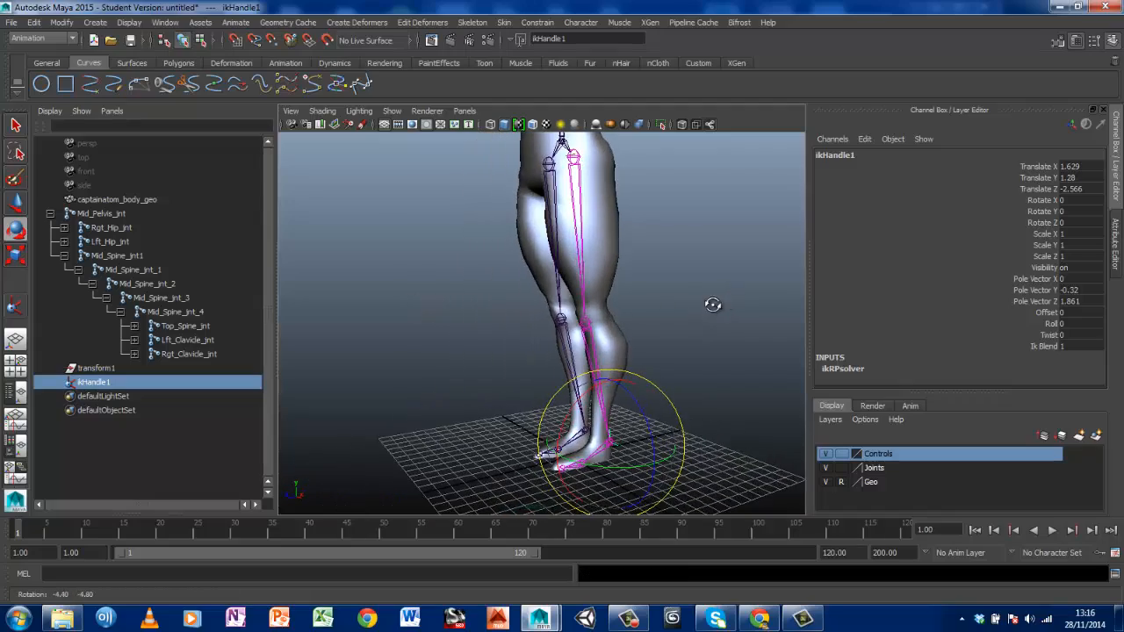
{"action": "double_click", "coordinate": [98, 382]}
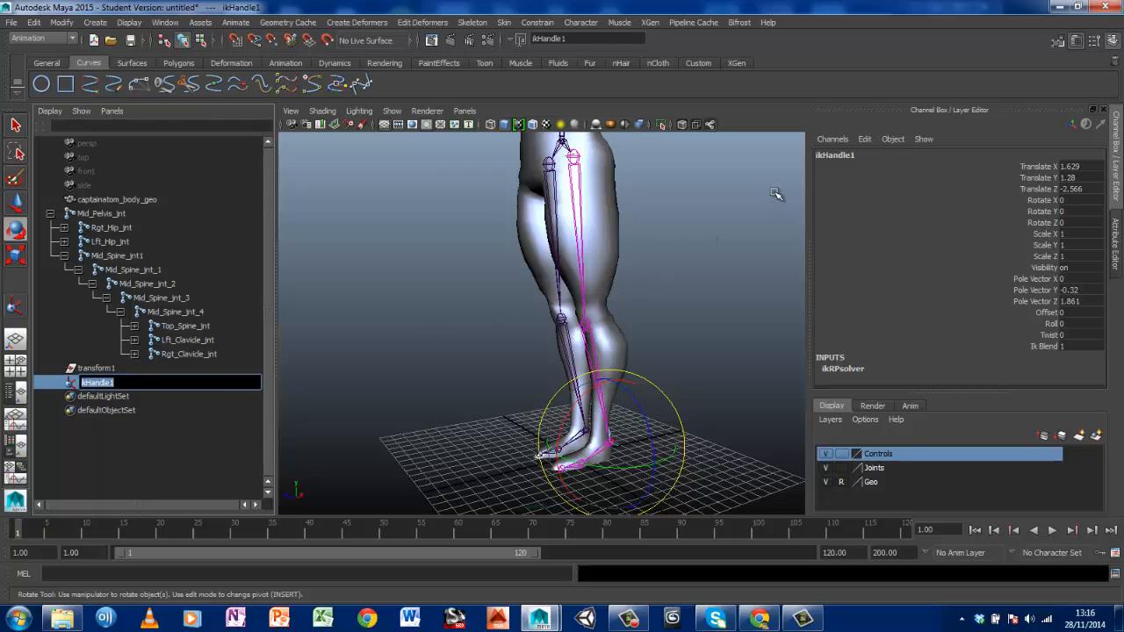
{"action": "left_click", "coordinate": [836, 157]}
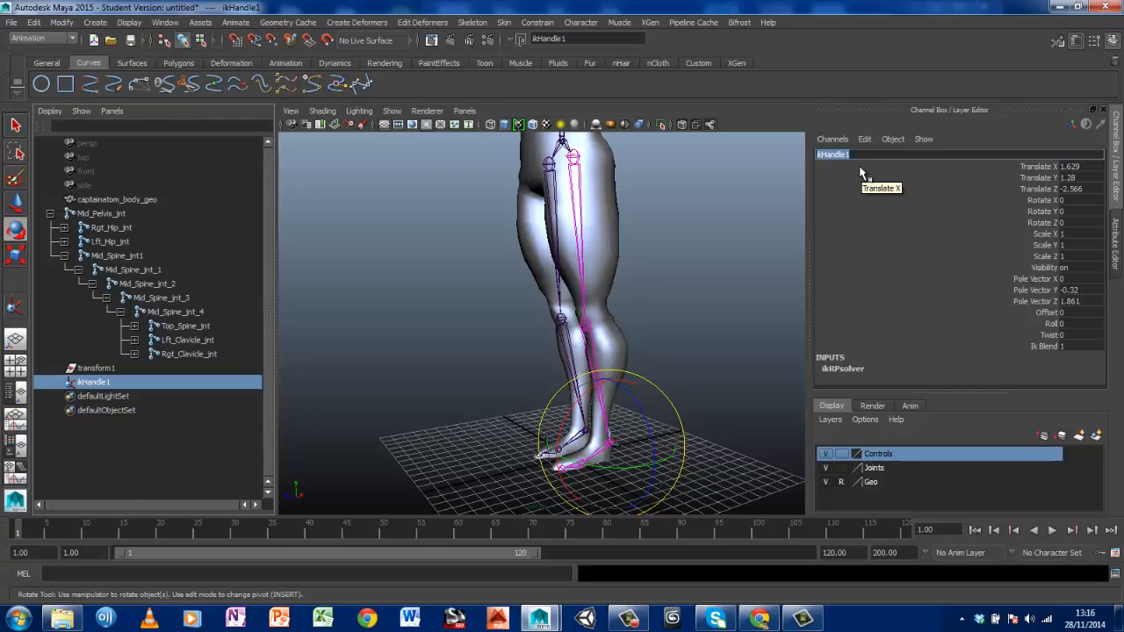
{"action": "type", "text": "Lft_Hip_Ik"}
{"action": "key", "text": "Return"}
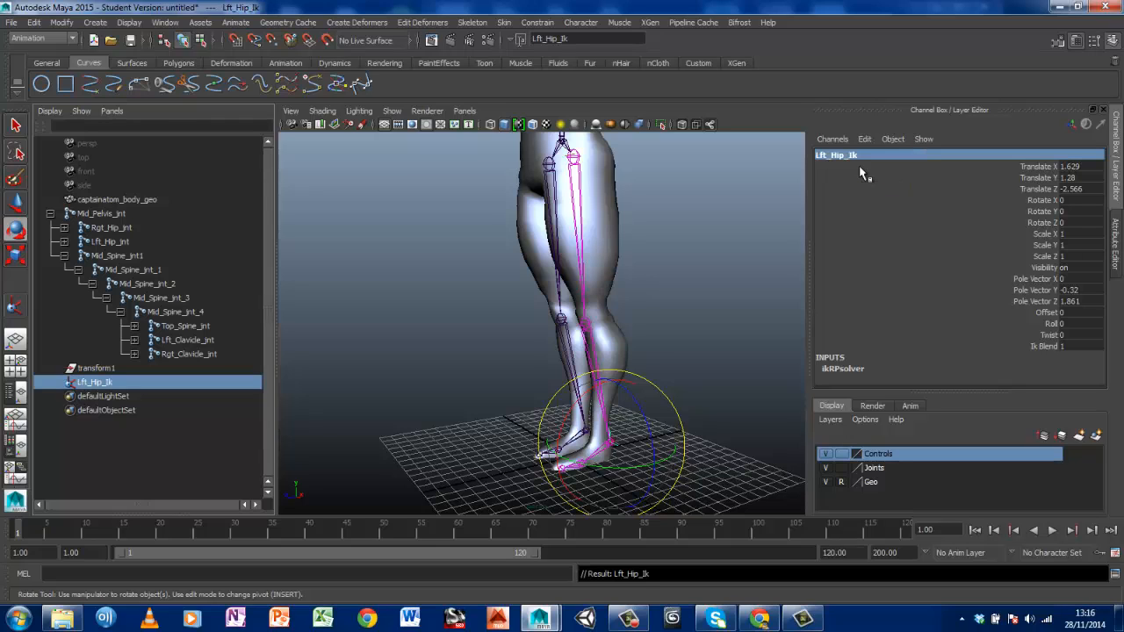
Test the left leg's bend by moving its IK handle upward, undo the move, and review the hip-to-ankle chain
{"action": "key", "text": "w"}
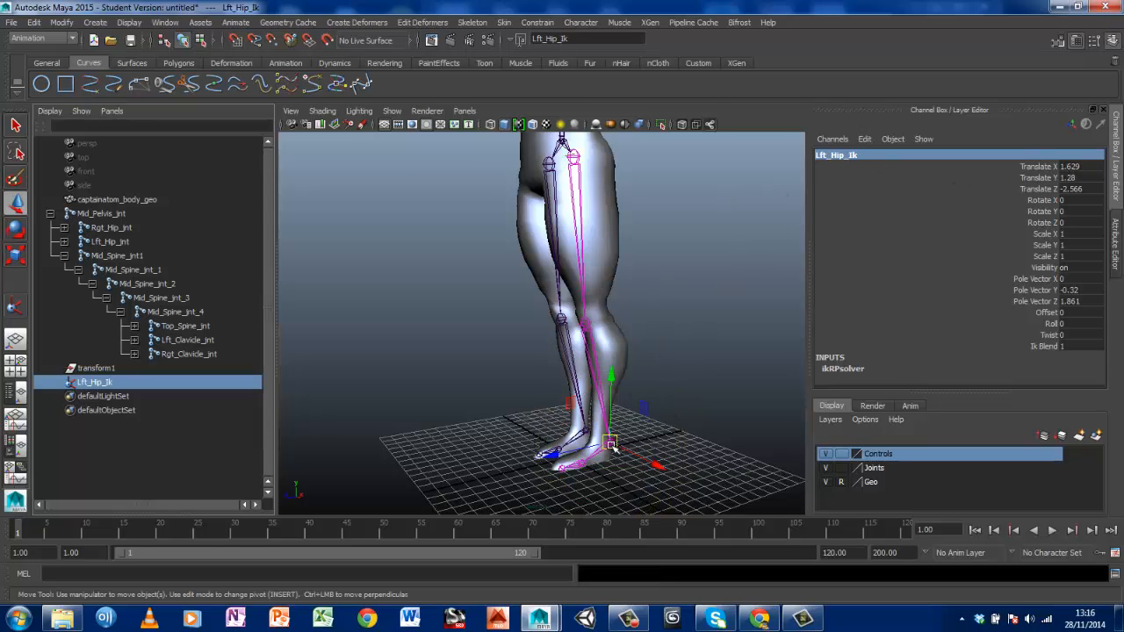
{"action": "left_click_drag", "start_coordinate": [612, 446], "coordinate": [602, 389]}
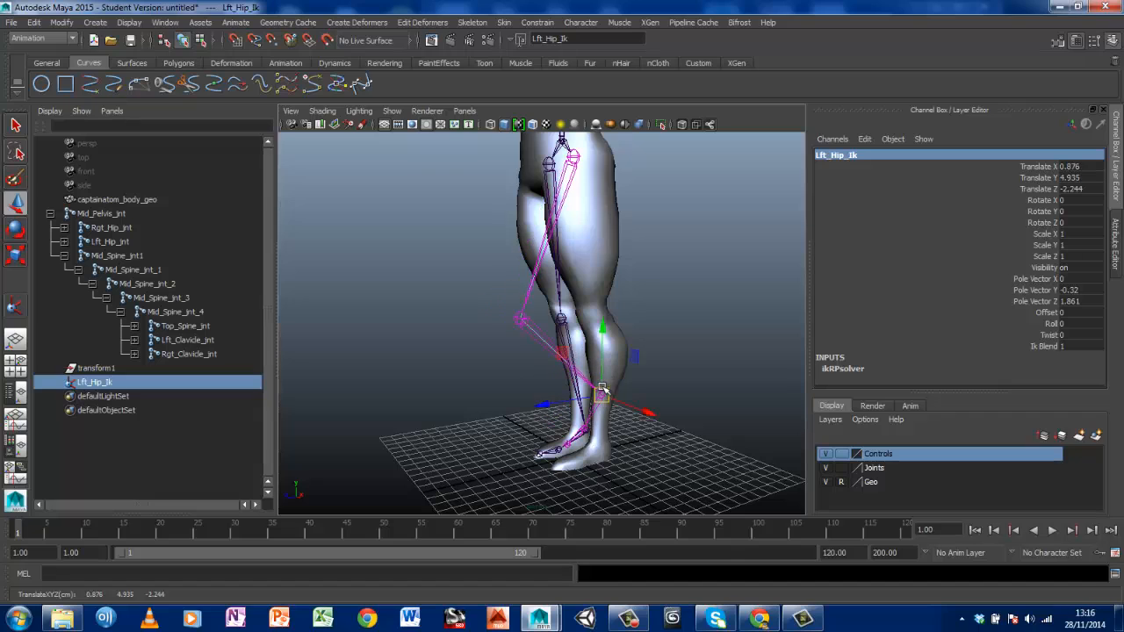
{"action": "key", "text": "ctrl+z"}
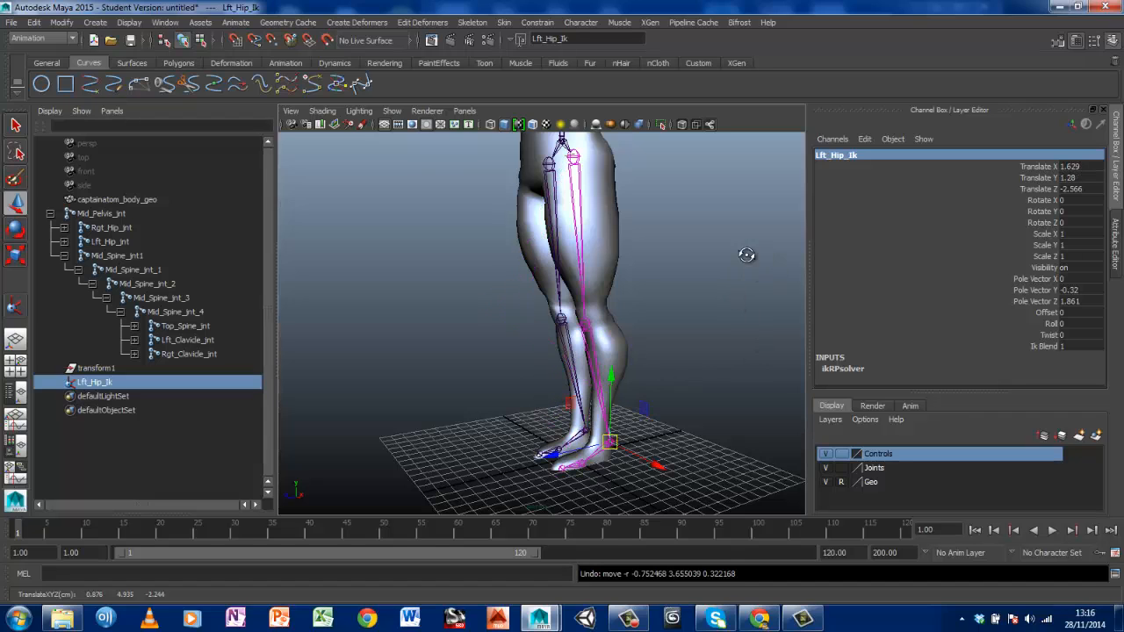
{"action": "left_click_drag", "start_coordinate": [746, 254], "coordinate": [710, 222], "text": "alt"}
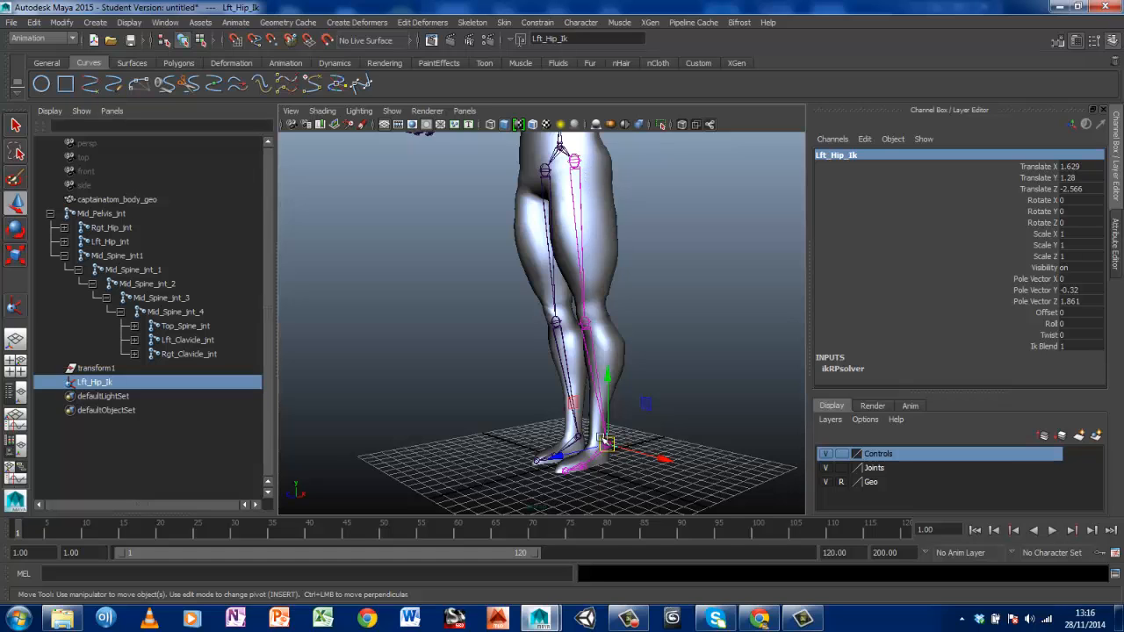
{"action": "scroll", "coordinate": [624, 343], "scroll_direction": "up", "scroll_amount": 3}
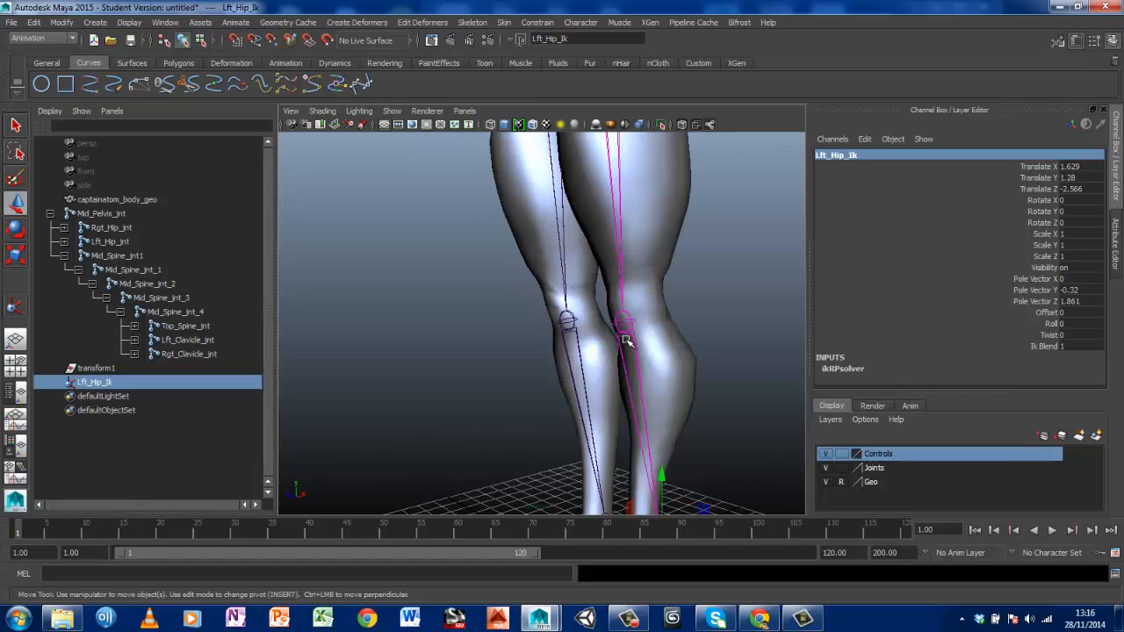
{"action": "scroll", "coordinate": [624, 342], "scroll_direction": "down", "scroll_amount": 3}
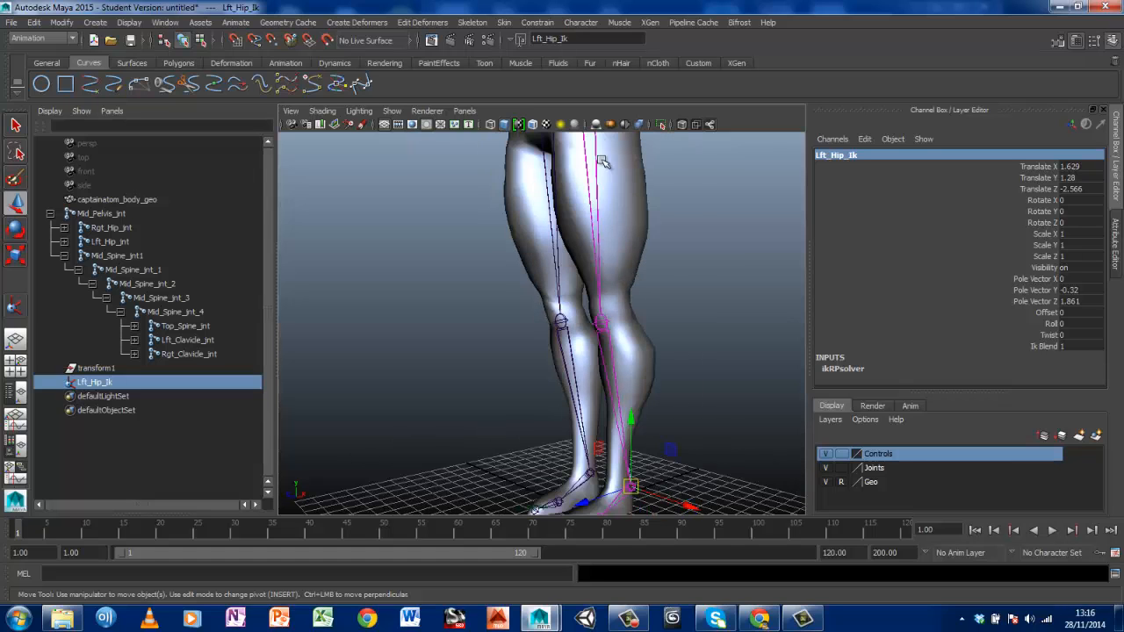
{"action": "scroll", "coordinate": [605, 210], "scroll_direction": "down", "scroll_amount": 3}
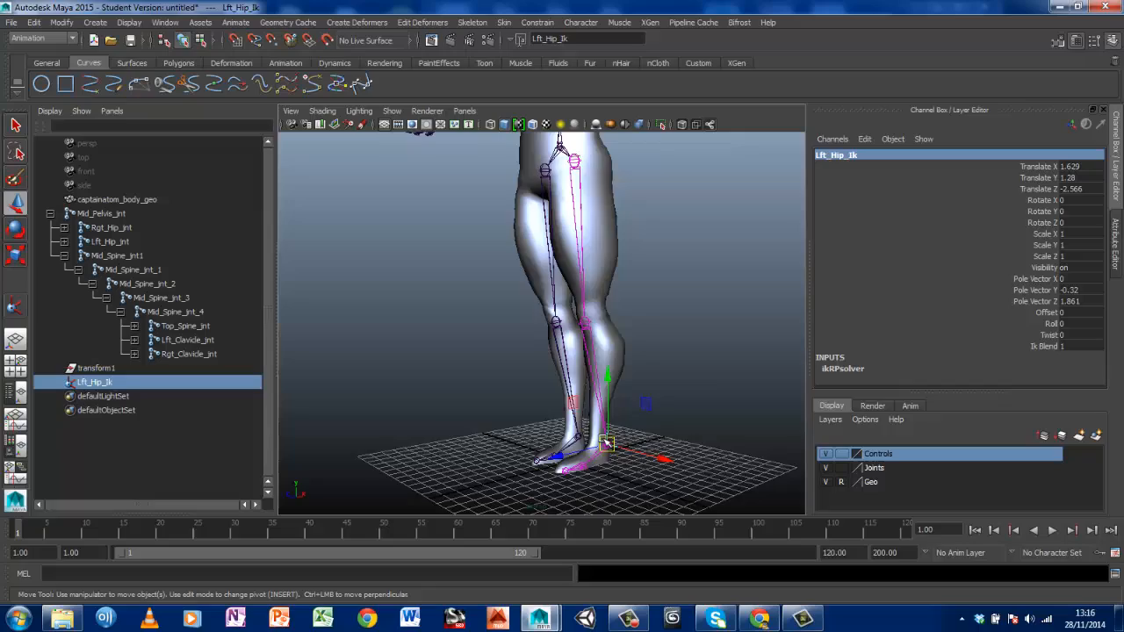
Create an IK handle from the left ankle joint to the left ball joint
{"action": "left_click_drag", "start_coordinate": [710, 394], "coordinate": [657, 426], "text": "alt"}
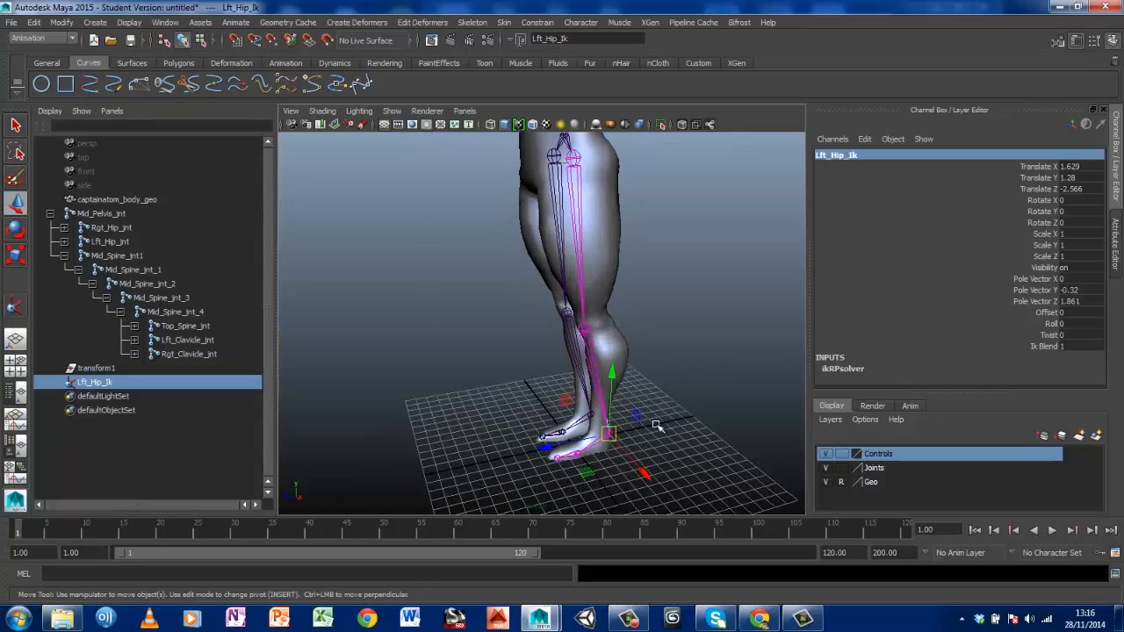
{"action": "middle_click_drag", "start_coordinate": [658, 426], "coordinate": [675, 328], "text": "alt"}
{"action": "left_click_drag", "start_coordinate": [675, 328], "coordinate": [665, 334], "text": "alt"}
{"action": "right_click_drag", "start_coordinate": [664, 333], "coordinate": [702, 343], "text": "alt"}
{"action": "left_click_drag", "start_coordinate": [702, 343], "coordinate": [581, 340], "text": "alt"}
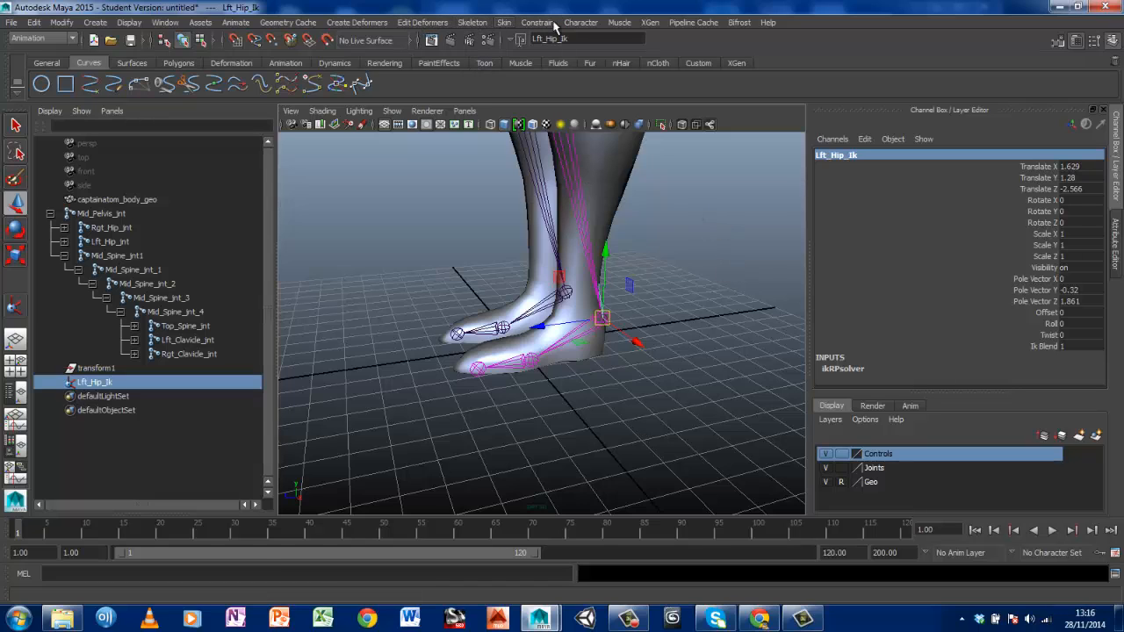
{"action": "left_click", "coordinate": [473, 22]}
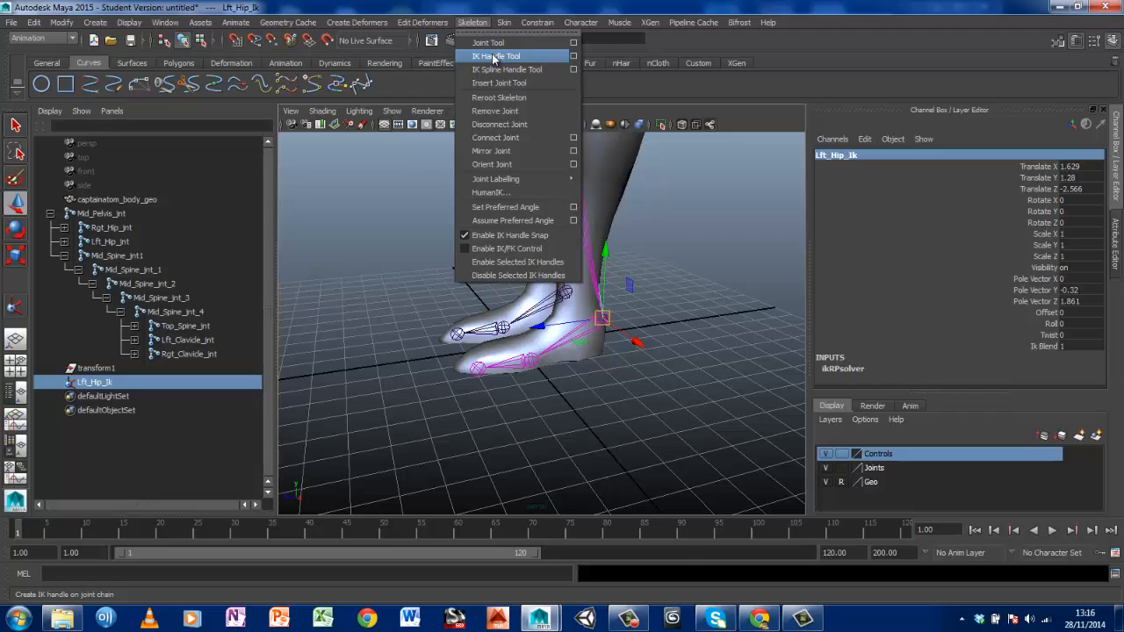
{"action": "left_click", "coordinate": [493, 56]}
{"action": "left_click", "coordinate": [601, 318]}
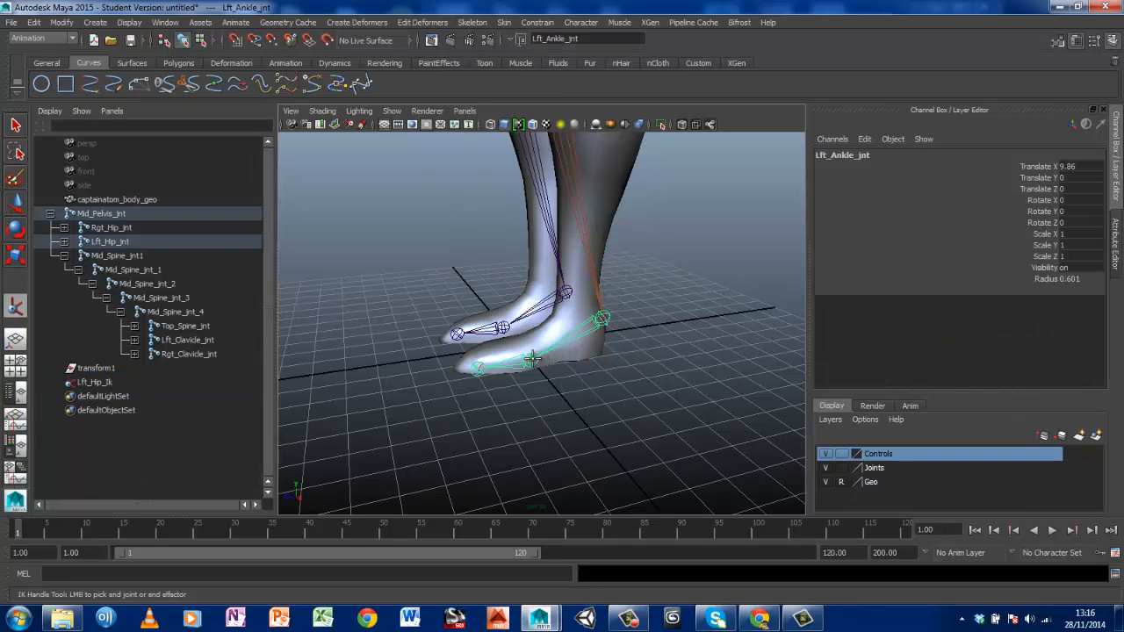
{"action": "left_click", "coordinate": [531, 360]}
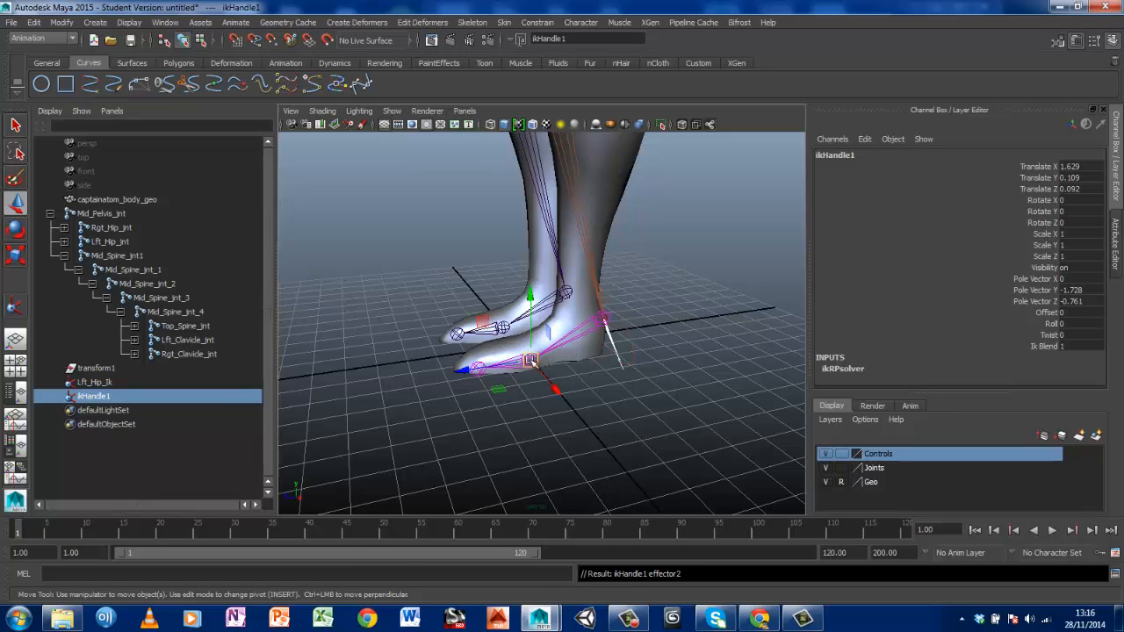
Create an IK handle from the left ball joint to the left toe joint, and clear the selection
{"action": "left_click", "coordinate": [473, 22]}
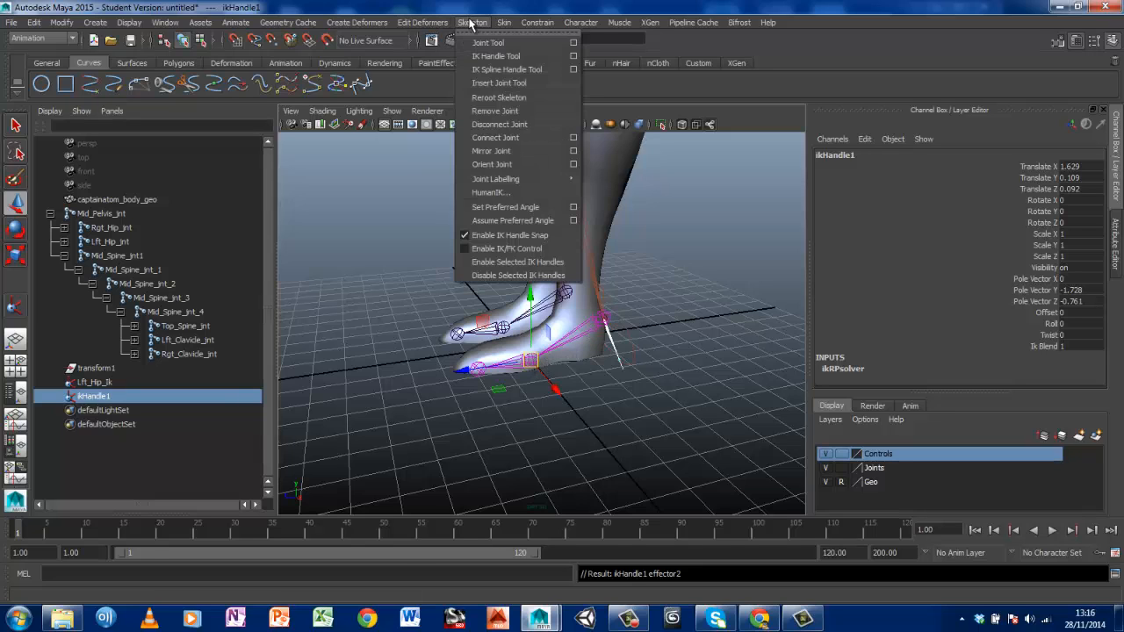
{"action": "left_click", "coordinate": [496, 51]}
{"action": "left_click", "coordinate": [530, 359]}
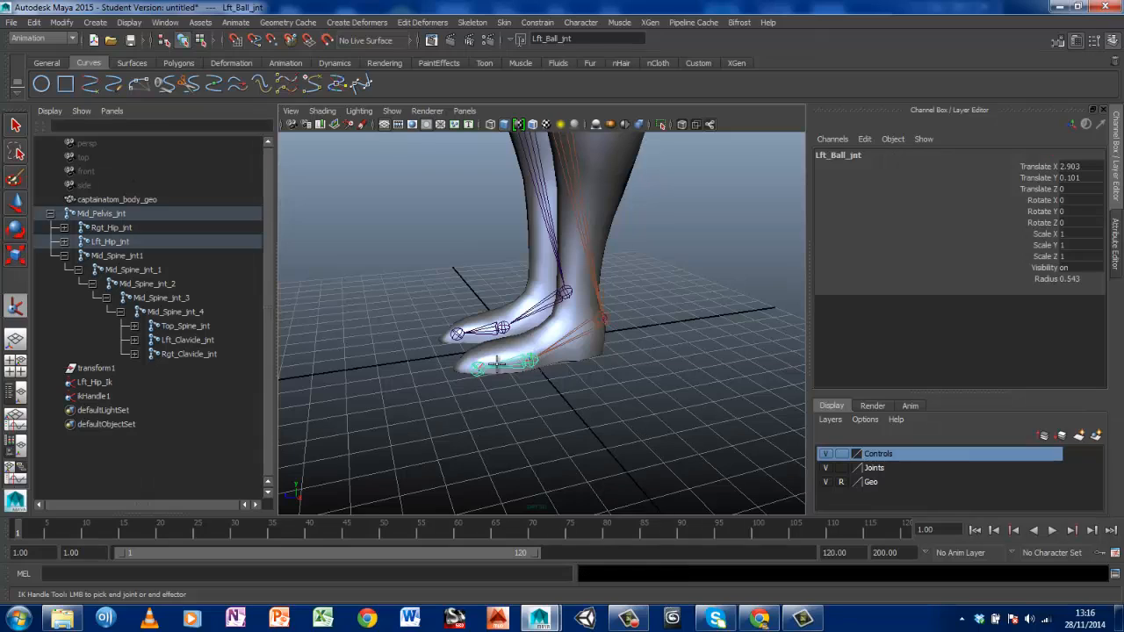
{"action": "left_click", "coordinate": [478, 368]}
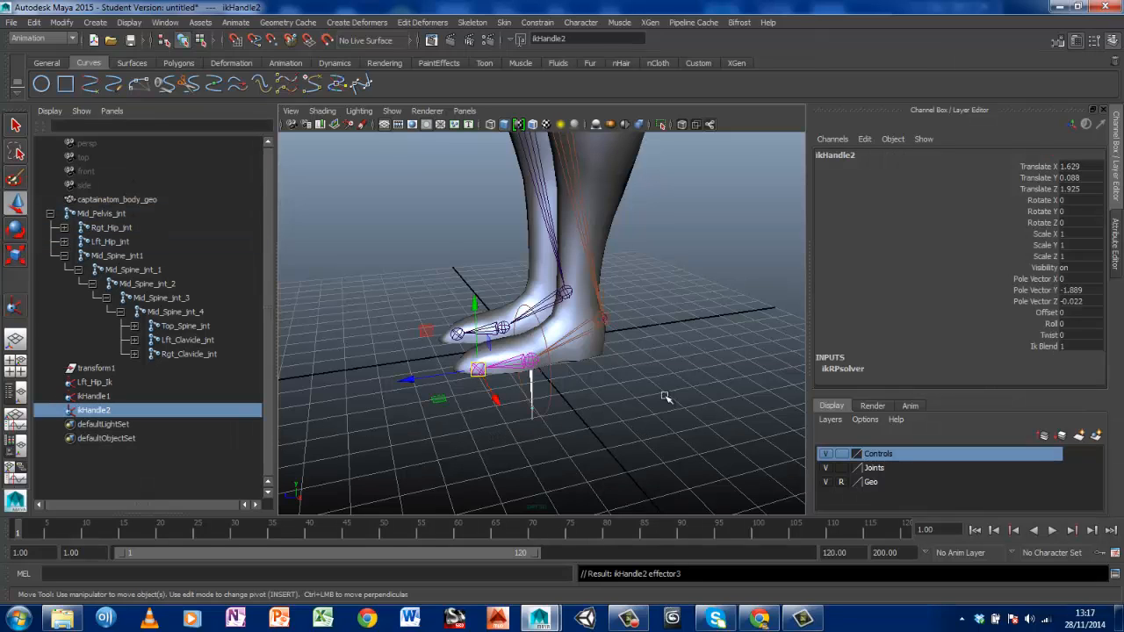
{"action": "left_click", "coordinate": [620, 386]}
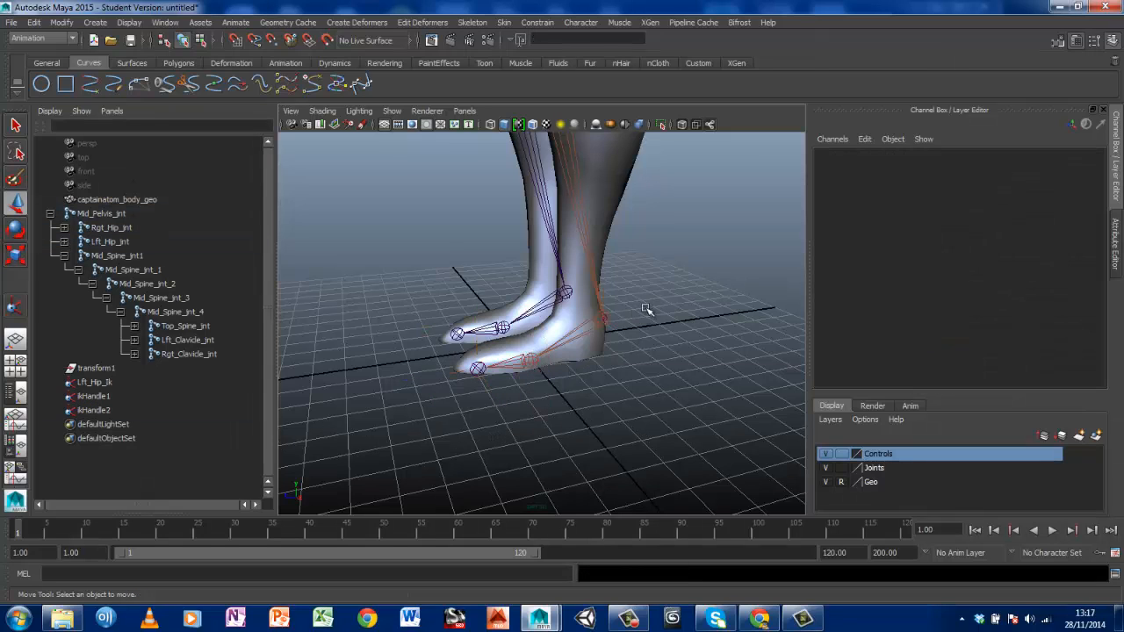
Draw a NURBS circle on the grid beside the left foot for a foot control
{"action": "left_click_drag", "start_coordinate": [645, 309], "coordinate": [531, 366], "text": "alt"}
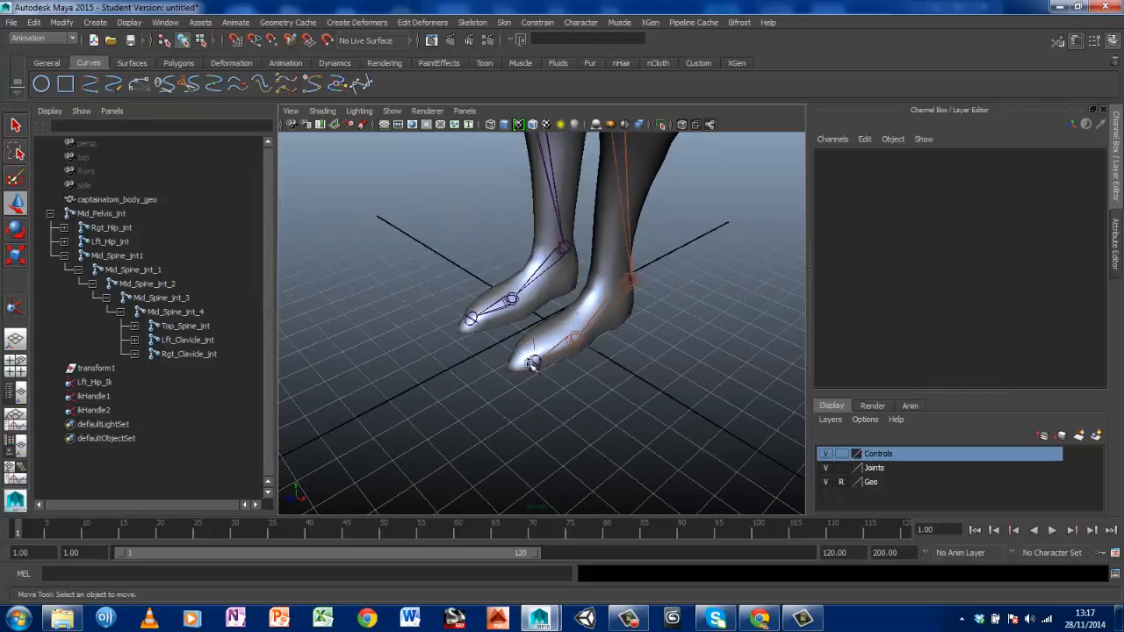
{"action": "left_click_drag", "start_coordinate": [682, 352], "coordinate": [679, 286], "text": "alt"}
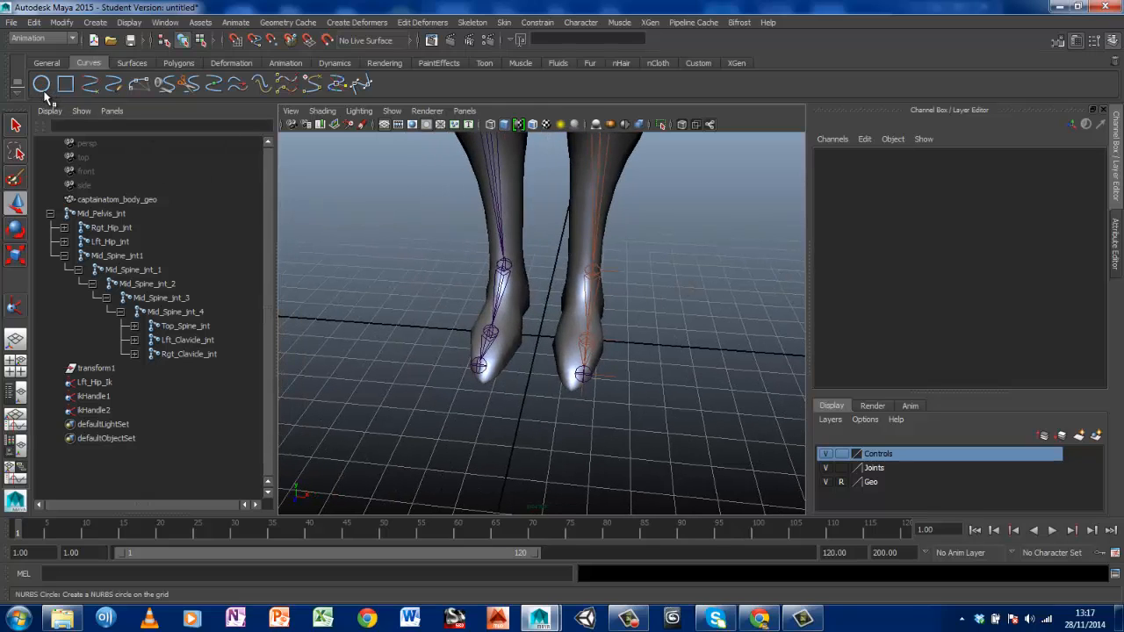
{"action": "left_click", "coordinate": [41, 85]}
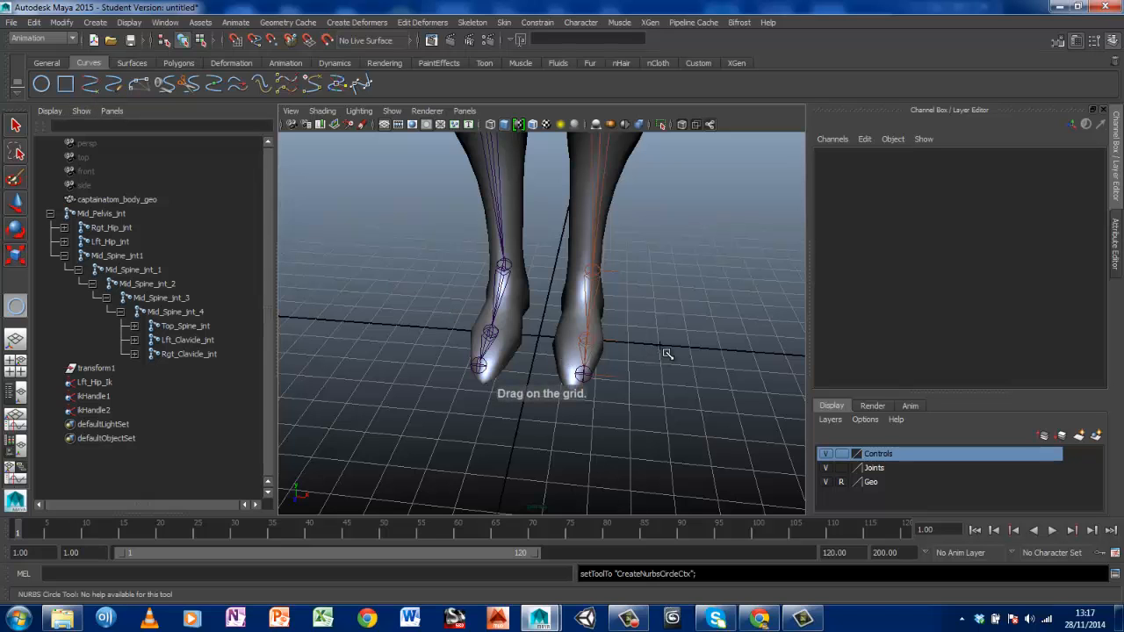
{"action": "left_click_drag", "start_coordinate": [666, 354], "coordinate": [693, 395]}
Move the circle's two diagonal control vertices on the side facing the left foot inward along X
{"action": "left_click_drag", "start_coordinate": [693, 396], "coordinate": [776, 326], "text": "alt"}
{"action": "mouse_move", "coordinate": [730, 404]}
{"action": "left_mouse_down", "text": "alt"}
{"action": "mouse_move", "coordinate": [737, 415]}
{"action": "mouse_move", "coordinate": [736, 400]}
{"action": "left_mouse_up", "text": "alt"}
{"action": "middle_click_drag", "start_coordinate": [736, 400], "coordinate": [595, 440], "text": "alt"}
{"action": "scroll", "coordinate": [602, 426], "scroll_direction": "up", "scroll_amount": 5}
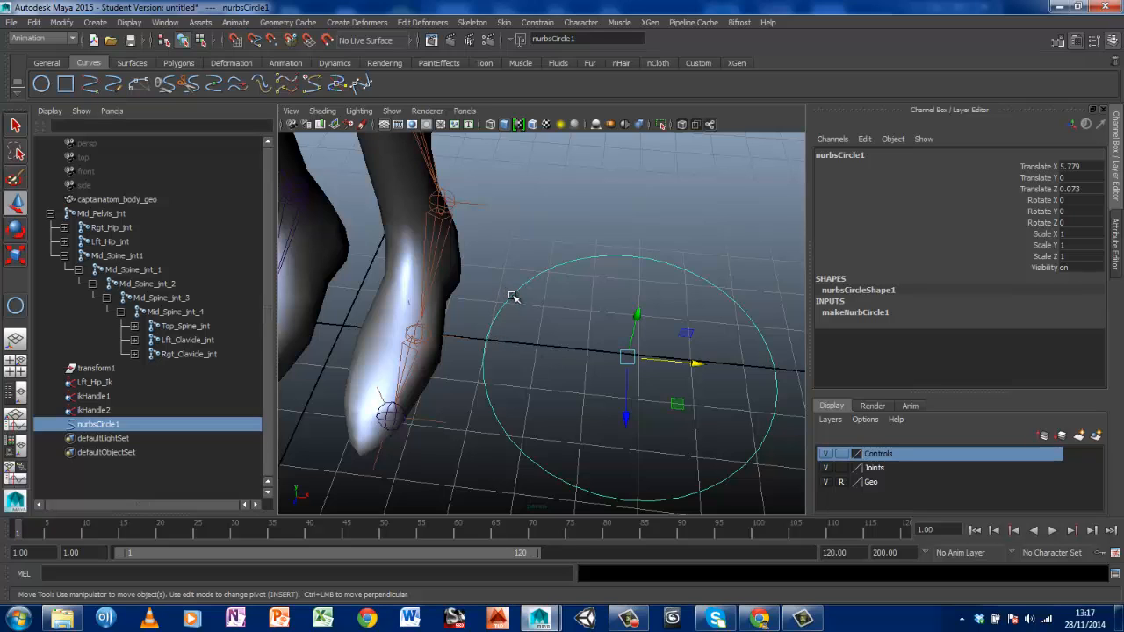
{"action": "right_click_drag", "start_coordinate": [512, 295], "coordinate": [450, 300]}
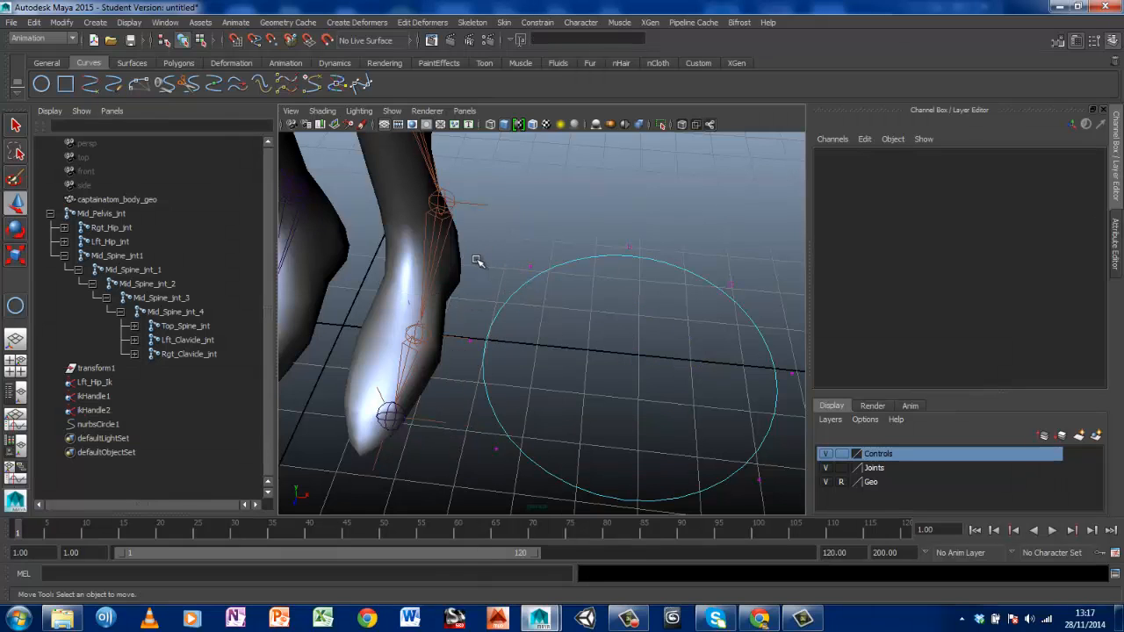
{"action": "left_click_drag", "start_coordinate": [475, 262], "coordinate": [542, 481]}
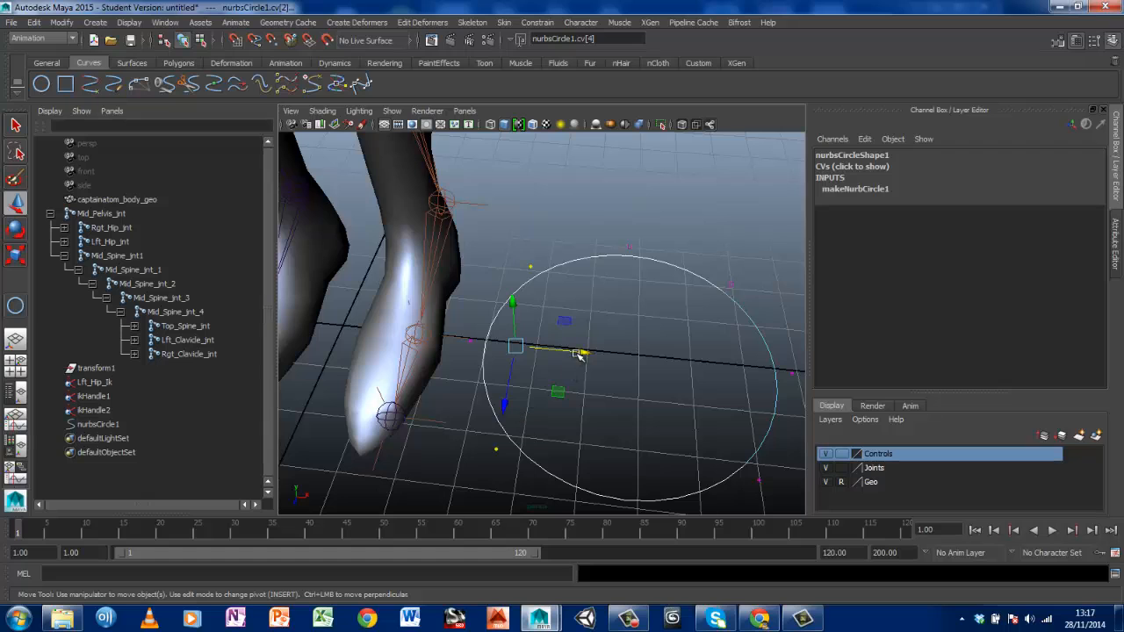
{"action": "left_click_drag", "start_coordinate": [580, 353], "coordinate": [639, 356]}
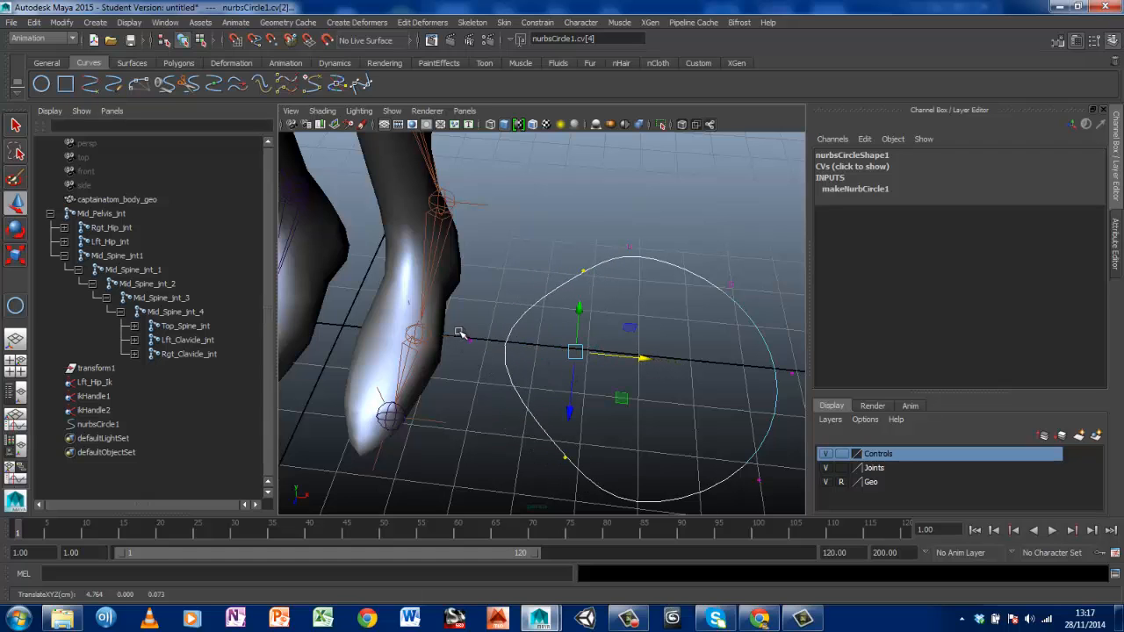
Try to select the circle's middle control vertex closest to the left foot
{"action": "left_click_drag", "start_coordinate": [459, 331], "coordinate": [498, 366]}
{"action": "left_click", "coordinate": [539, 341]}
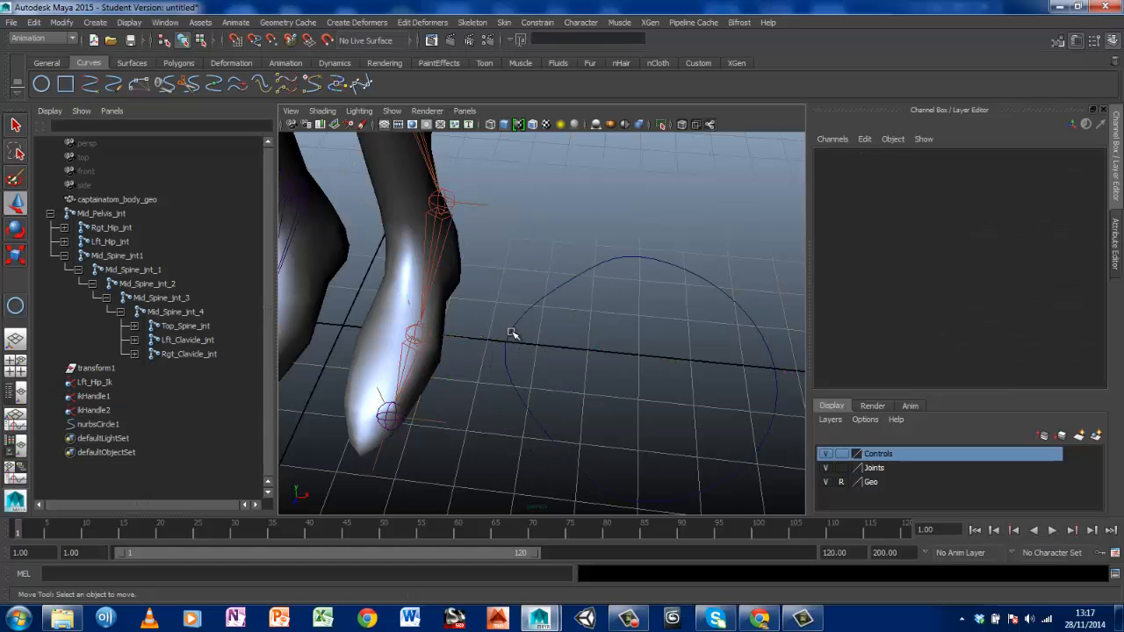
{"action": "left_click", "coordinate": [511, 335]}
{"action": "mouse_move", "coordinate": [508, 335]}
{"action": "right_mouse_down"}
{"action": "mouse_move", "coordinate": [478, 341]}
{"action": "mouse_move", "coordinate": [491, 339]}
{"action": "right_mouse_up"}
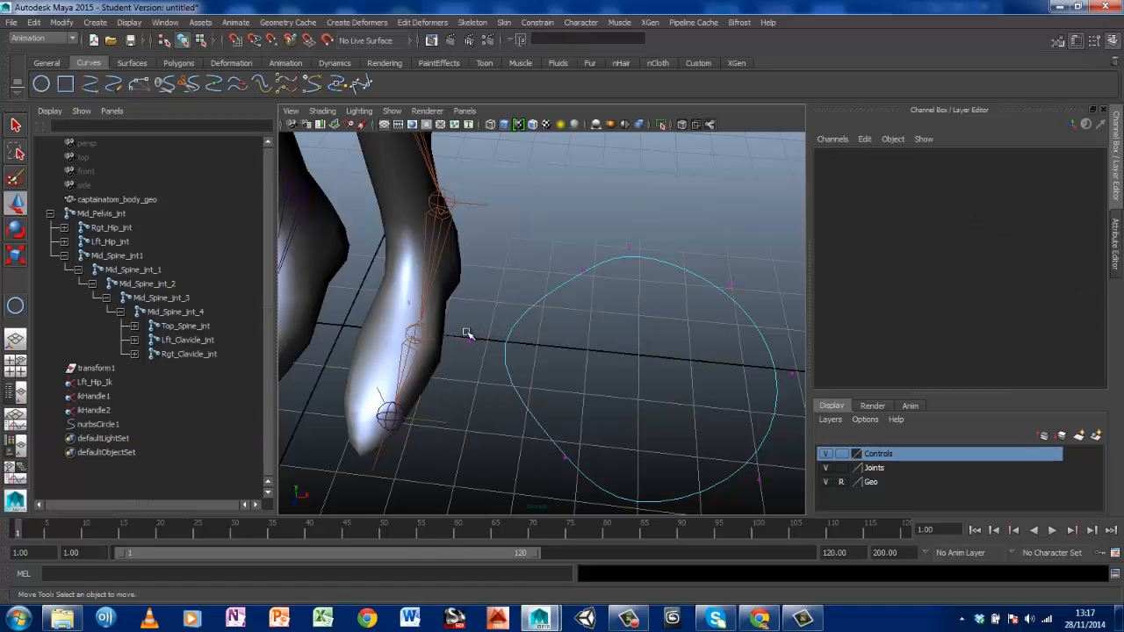
{"action": "left_click_drag", "start_coordinate": [466, 331], "coordinate": [496, 347]}
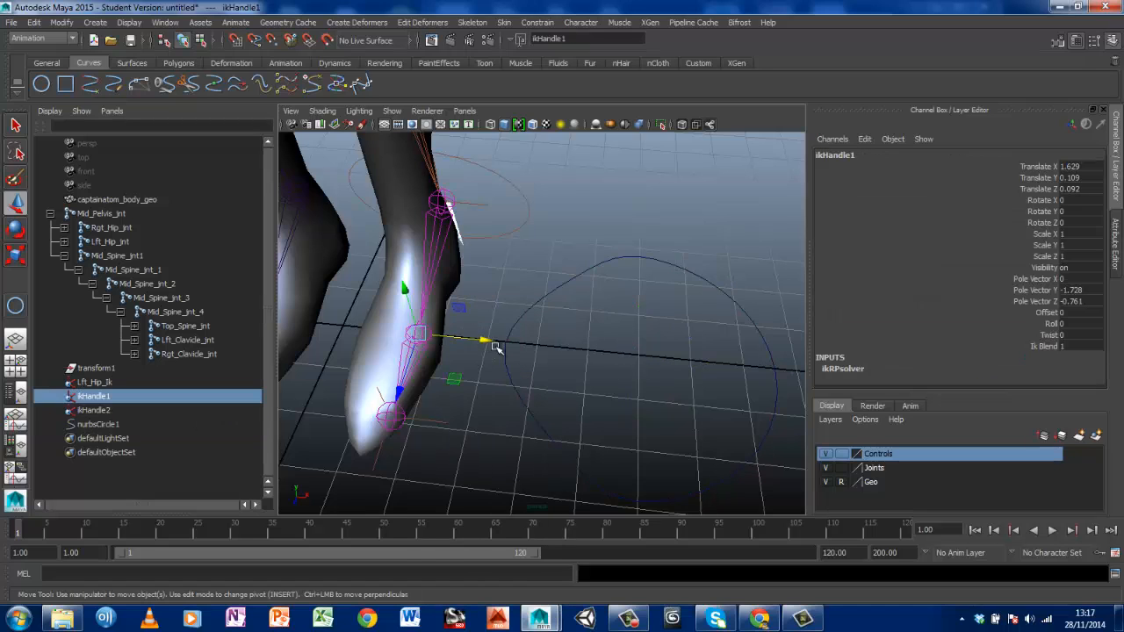
Set the Joints layer to template display and select that layer, retrying the selection of the circle's middle vertex
{"action": "left_click", "coordinate": [841, 468]}
{"action": "left_click", "coordinate": [502, 261]}
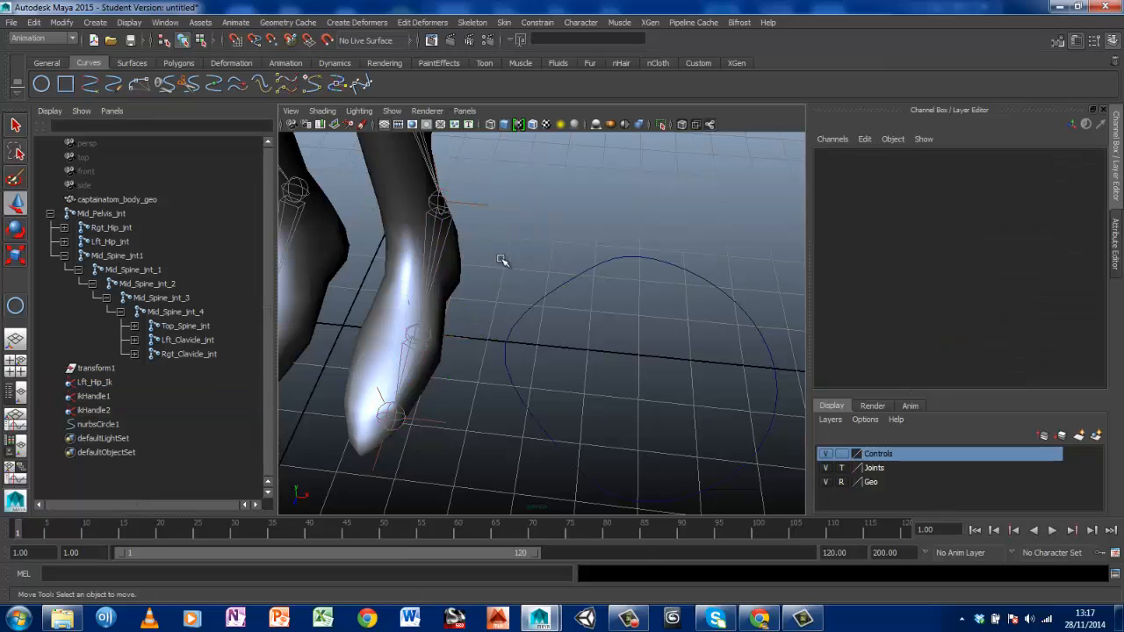
{"action": "right_click_drag", "start_coordinate": [535, 305], "coordinate": [470, 304]}
{"action": "left_click_drag", "start_coordinate": [464, 326], "coordinate": [486, 353]}
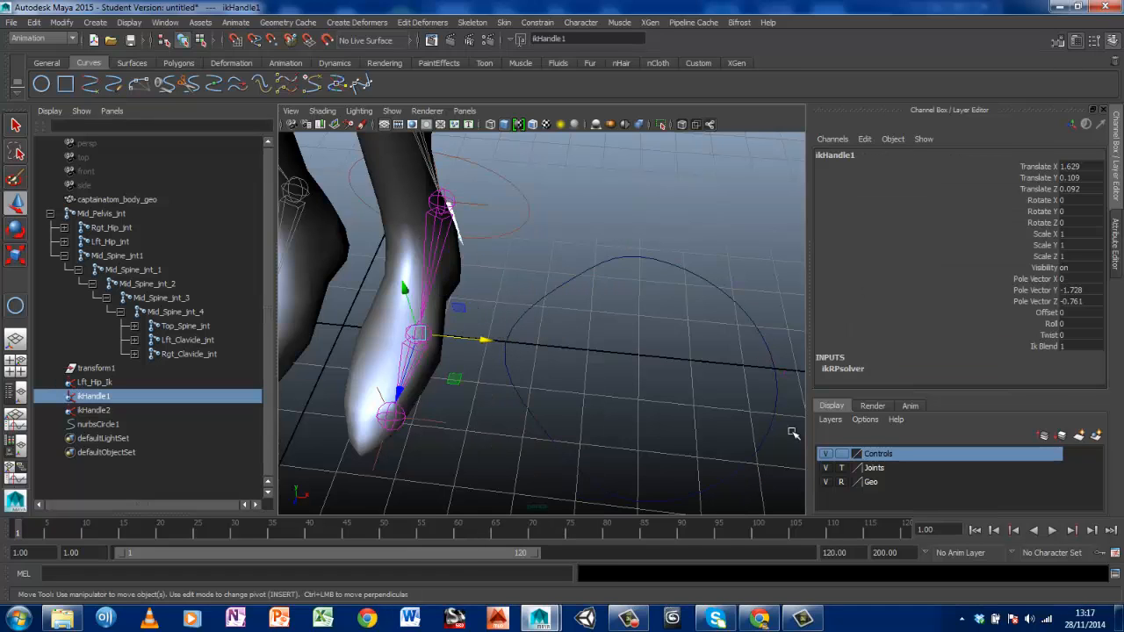
{"action": "left_click", "coordinate": [869, 469]}
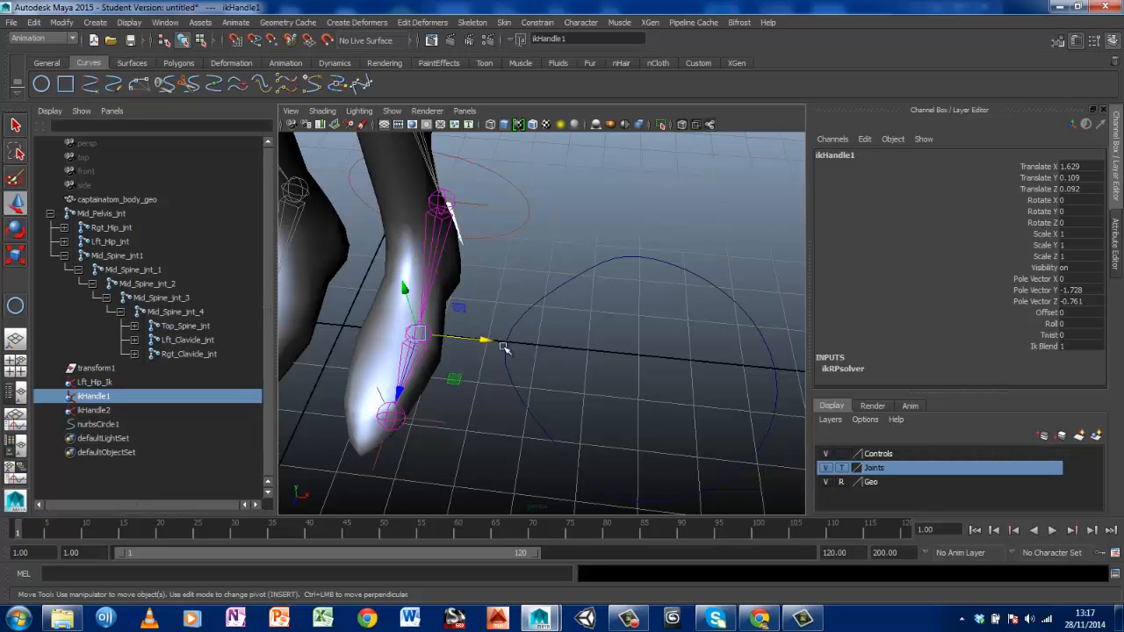
Move the circle's middle control vertex on the foot-facing side inward along X
{"action": "scroll", "coordinate": [473, 209], "scroll_direction": "down", "scroll_amount": 6}
{"action": "scroll", "coordinate": [479, 220], "scroll_direction": "up", "scroll_amount": 3}
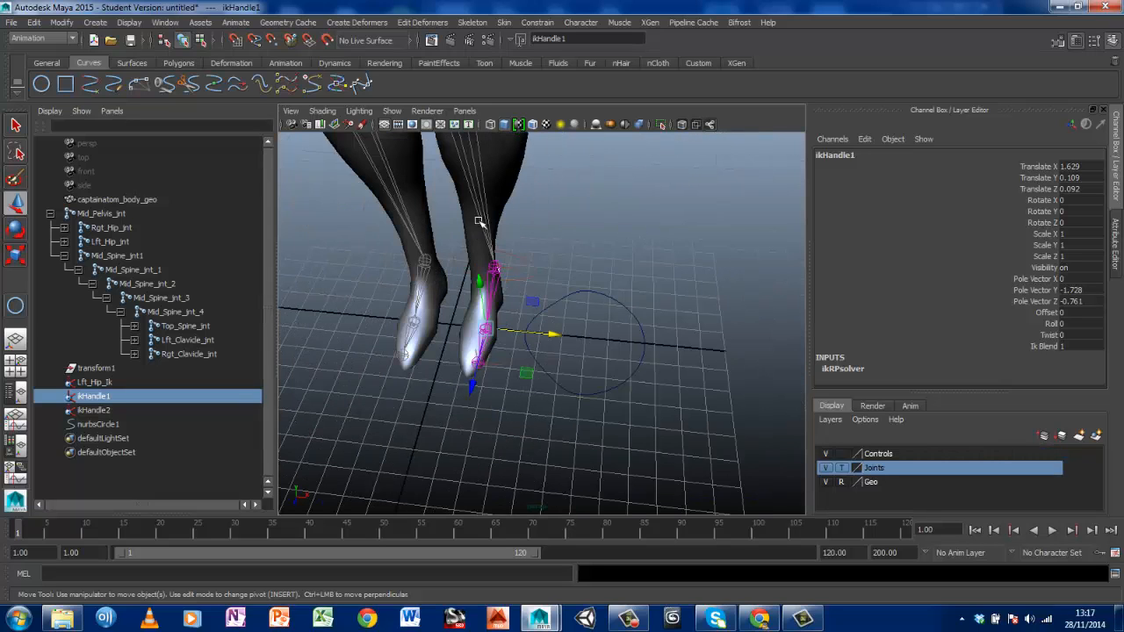
{"action": "left_click", "coordinate": [496, 274]}
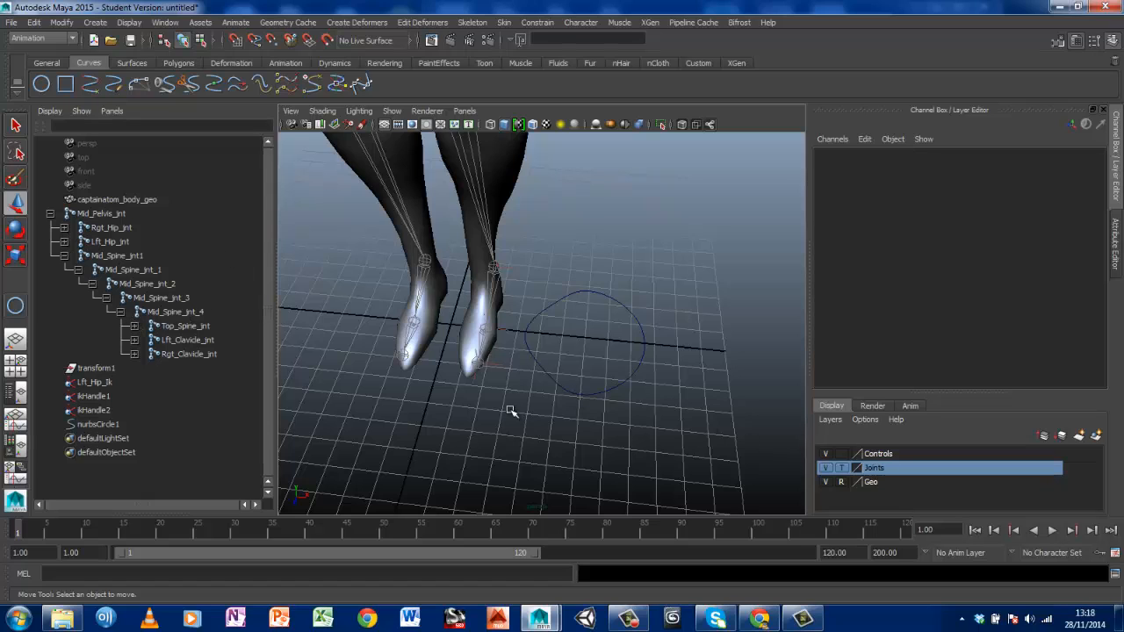
{"action": "left_click", "coordinate": [535, 322]}
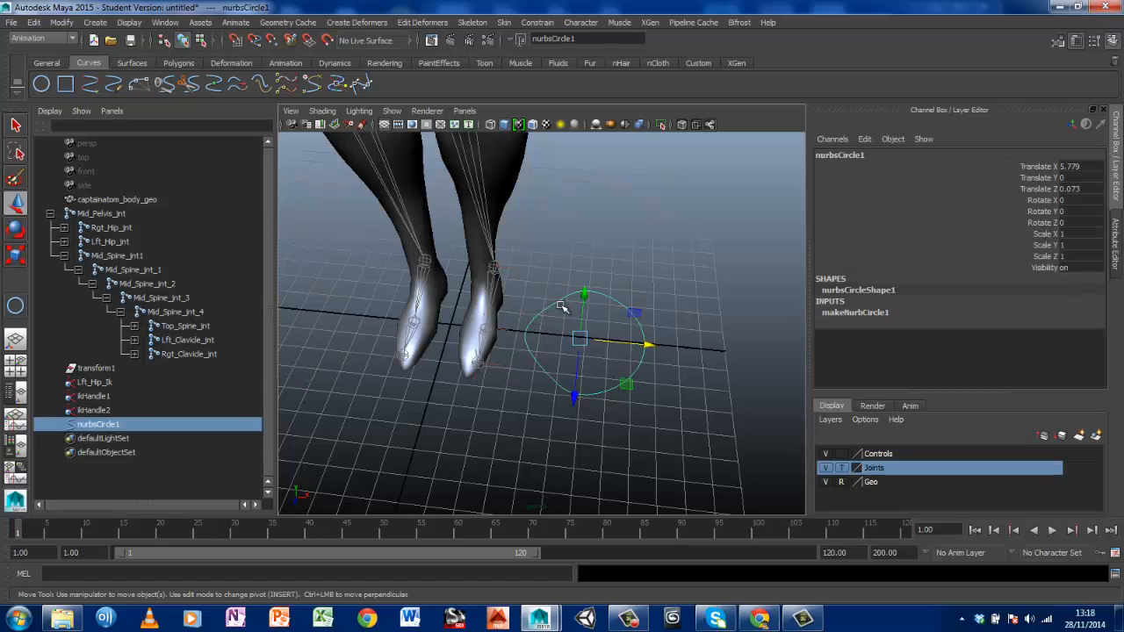
{"action": "right_click_drag", "start_coordinate": [564, 309], "coordinate": [510, 307]}
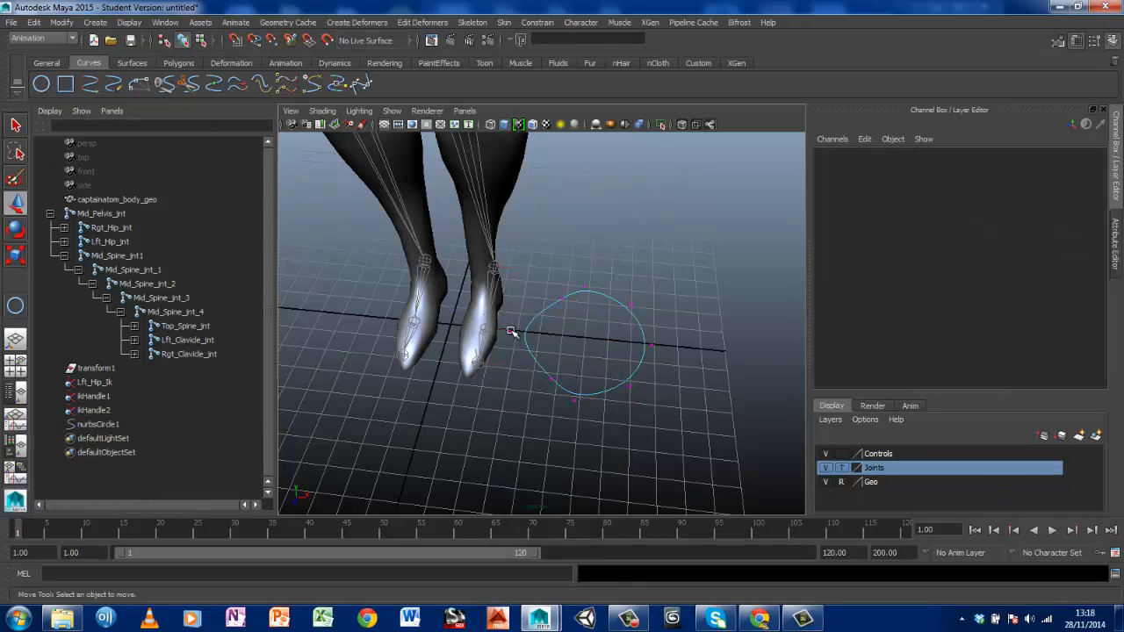
{"action": "left_click", "coordinate": [512, 332]}
{"action": "left_click_drag", "start_coordinate": [576, 339], "coordinate": [639, 345]}
Pull the control vertices on the circle's outer side toward the foot to form a narrow sole outline
{"action": "left_click", "coordinate": [647, 321]}
{"action": "left_click_drag", "start_coordinate": [619, 294], "coordinate": [658, 350]}
{"action": "left_click", "coordinate": [670, 326]}
{"action": "left_click", "coordinate": [620, 342]}
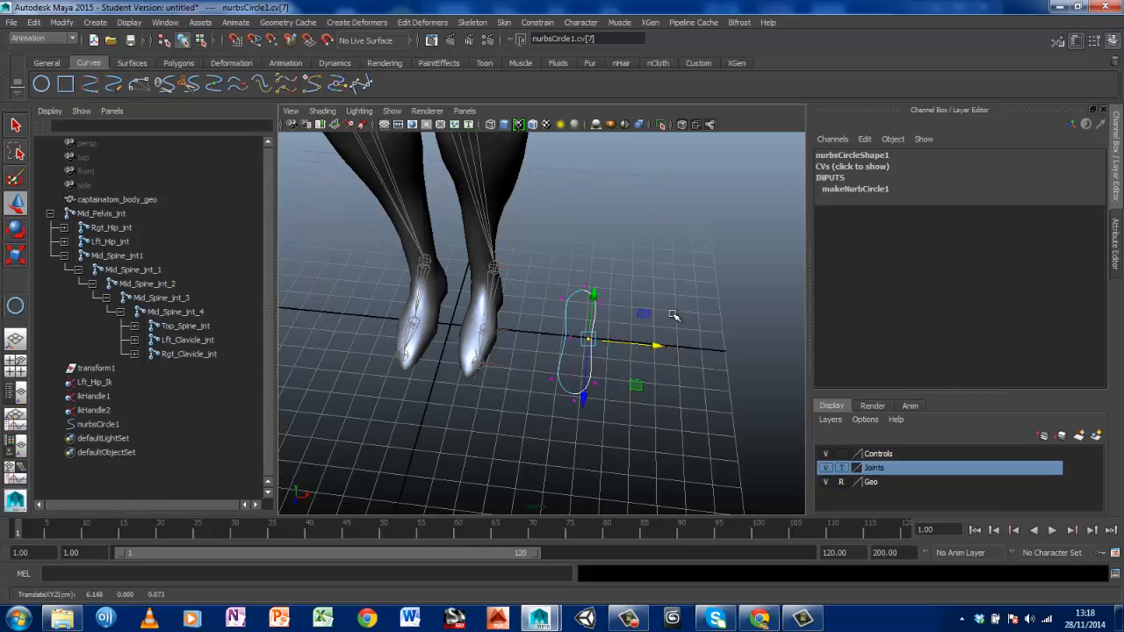
Shape the toe end of the outline by shifting its front control vertex toward the foot and slightly forward
{"action": "scroll", "coordinate": [652, 351], "scroll_direction": "up", "scroll_amount": 3}
{"action": "left_click", "coordinate": [601, 466]}
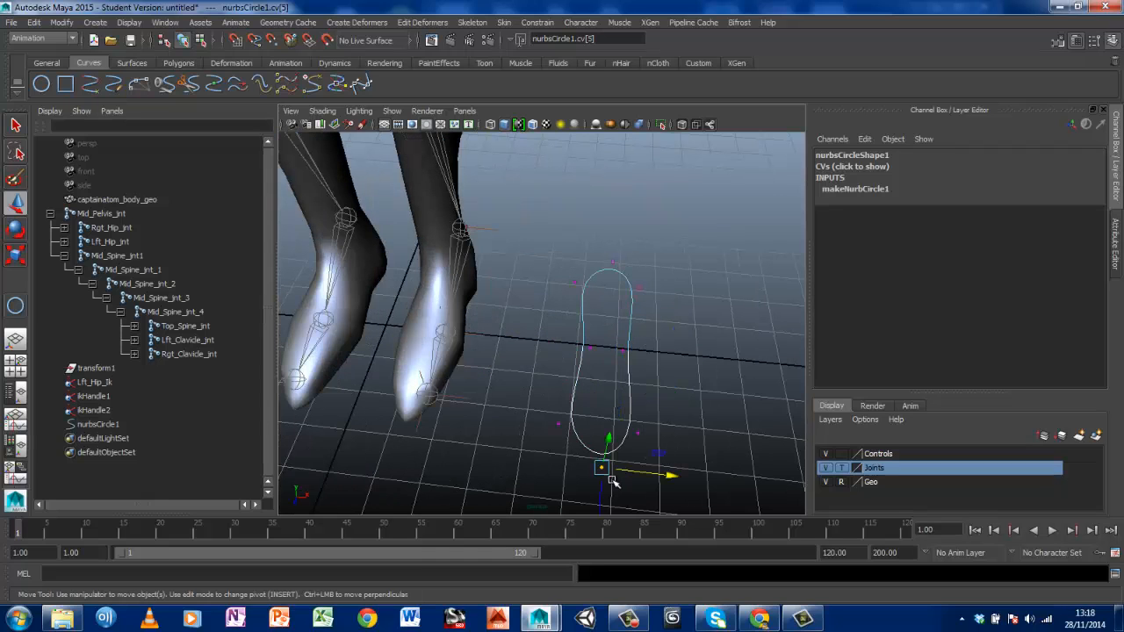
{"action": "left_click_drag", "start_coordinate": [679, 480], "coordinate": [654, 479]}
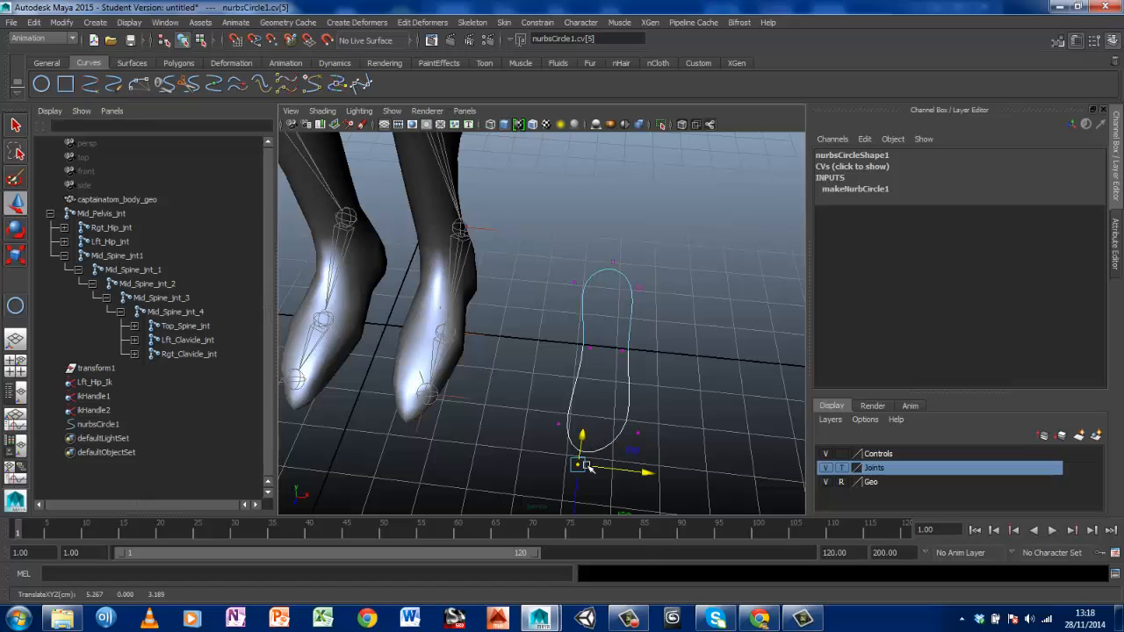
{"action": "left_click_drag", "start_coordinate": [574, 493], "coordinate": [574, 502]}
Move the pair of heel-side control vertices slightly forward and scale them closer together along X
{"action": "left_click", "coordinate": [594, 308]}
{"action": "left_click_drag", "start_coordinate": [562, 272], "coordinate": [649, 307]}
{"action": "left_click_drag", "start_coordinate": [604, 336], "coordinate": [604, 344]}
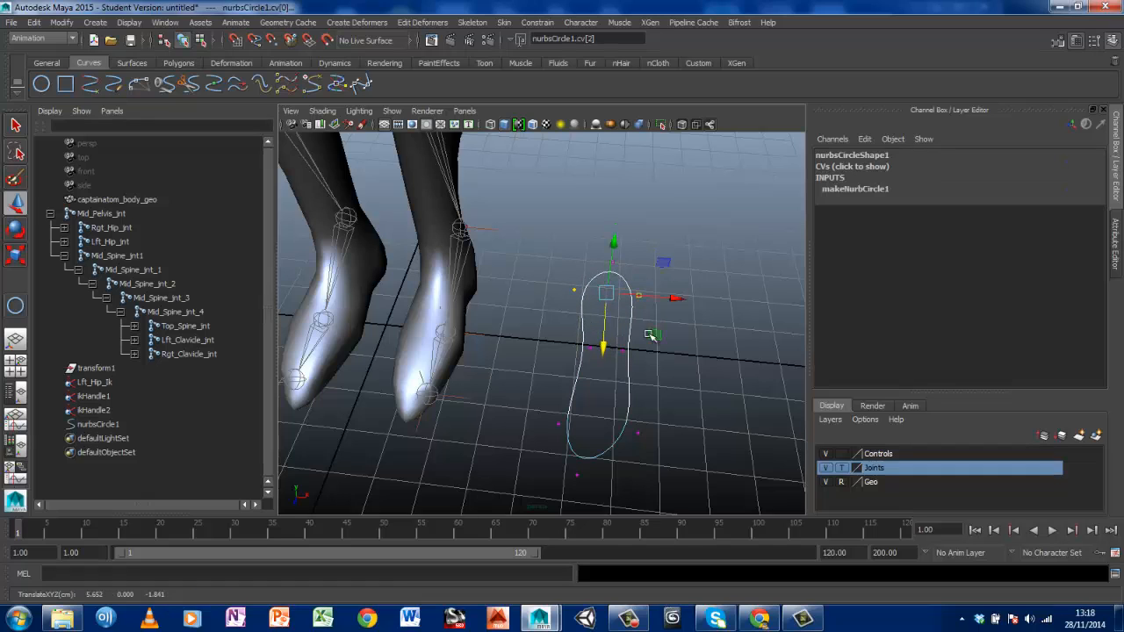
{"action": "key", "text": "r"}
{"action": "left_click_drag", "start_coordinate": [672, 296], "coordinate": [652, 295]}
{"action": "left_click", "coordinate": [655, 330]}
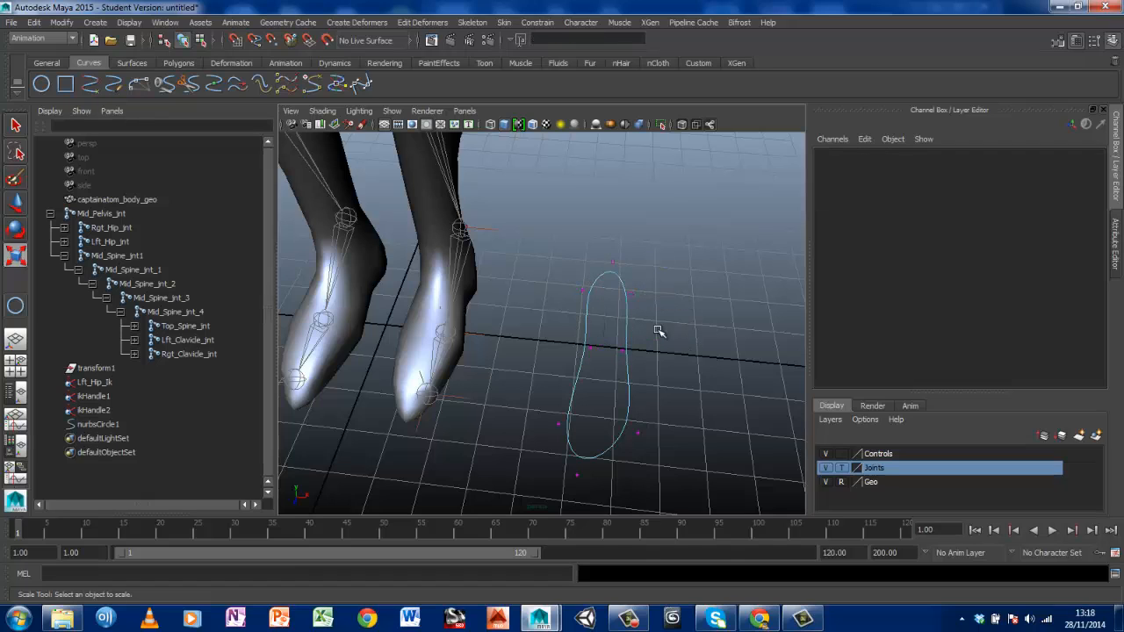
Move the rearmost heel control vertex forward to flatten the heel, and select the whole curve in object mode
{"action": "left_click", "coordinate": [613, 262]}
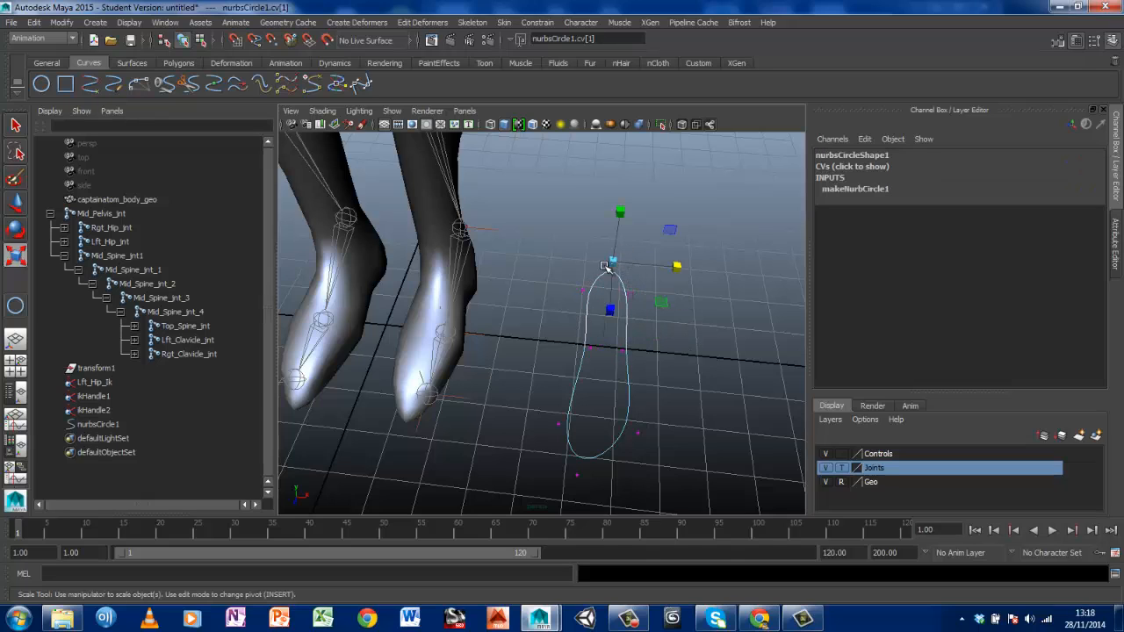
{"action": "key", "text": "w"}
{"action": "left_click_drag", "start_coordinate": [611, 305], "coordinate": [610, 322]}
{"action": "left_click", "coordinate": [640, 406]}
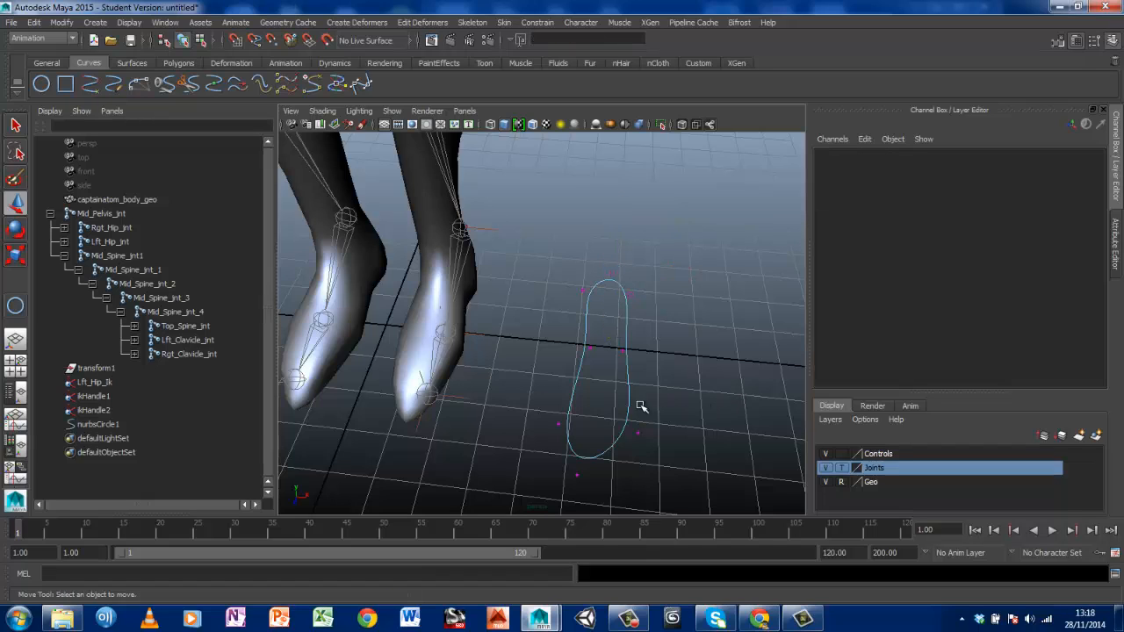
{"action": "right_click_drag", "start_coordinate": [629, 397], "coordinate": [672, 328]}
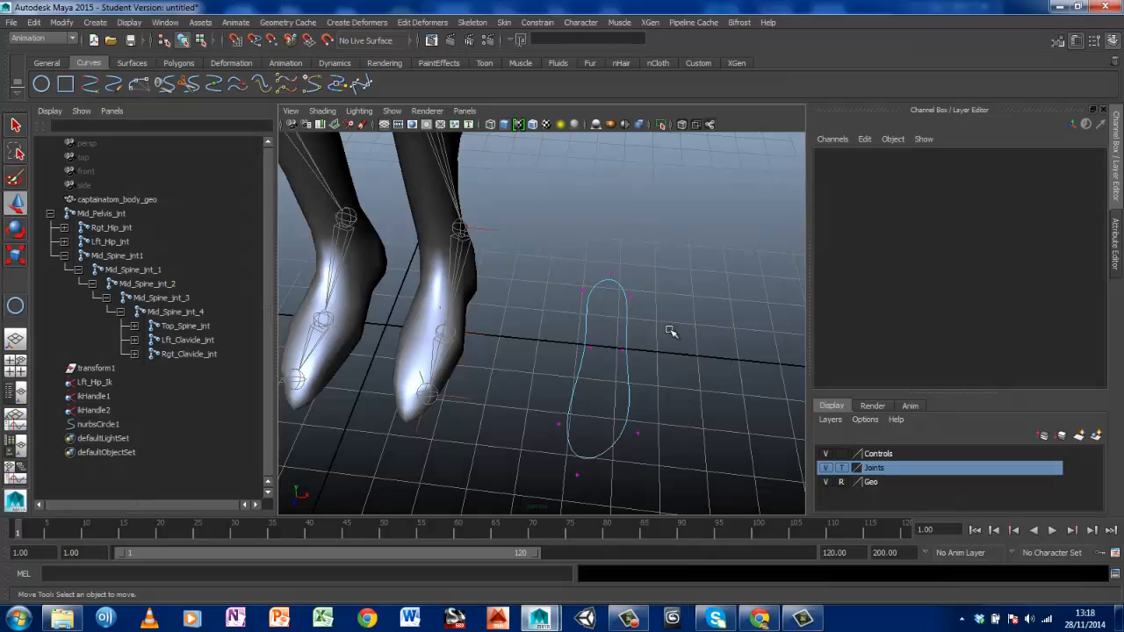
{"action": "left_click", "coordinate": [624, 377]}
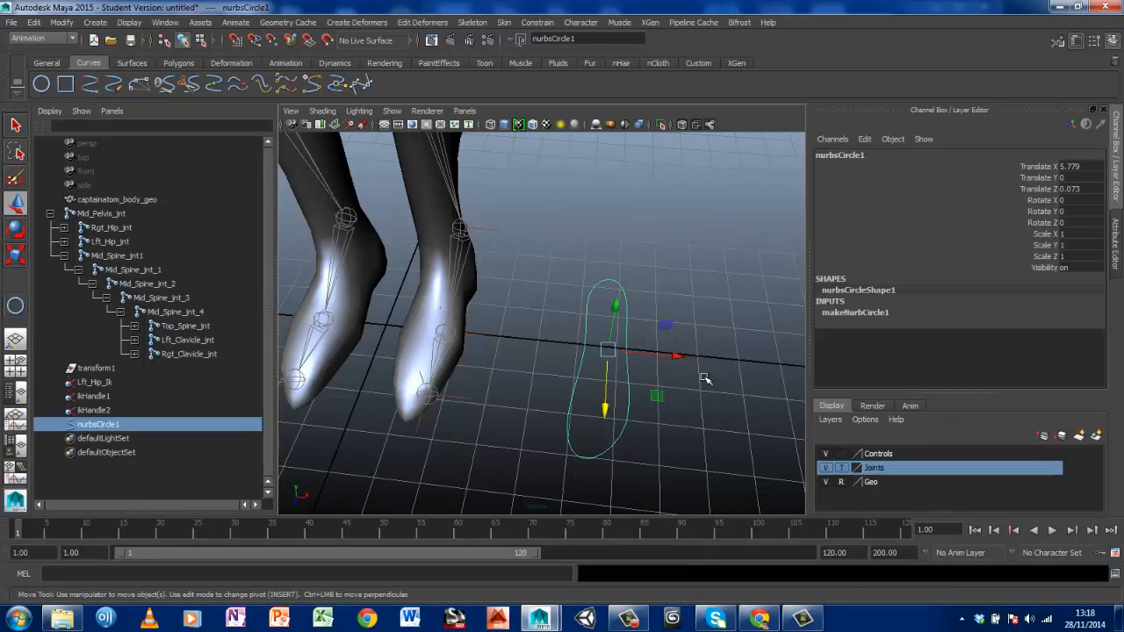
Add the selected foot outline curve to the Controls display layer
{"action": "left_click", "coordinate": [878, 454]}
{"action": "right_click", "coordinate": [902, 455]}
{"action": "left_click", "coordinate": [929, 473]}
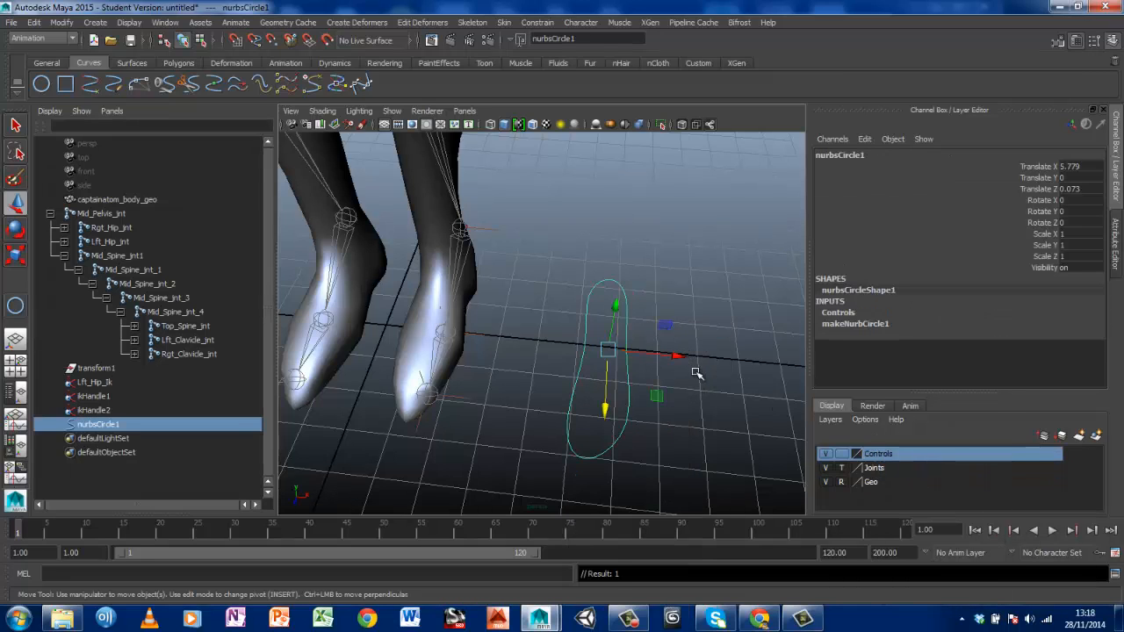
Move the foot outline under the left foot, to about X 1.65 and Z -0.17, and freeze its transformations
{"action": "left_click_drag", "start_coordinate": [672, 355], "coordinate": [521, 359]}
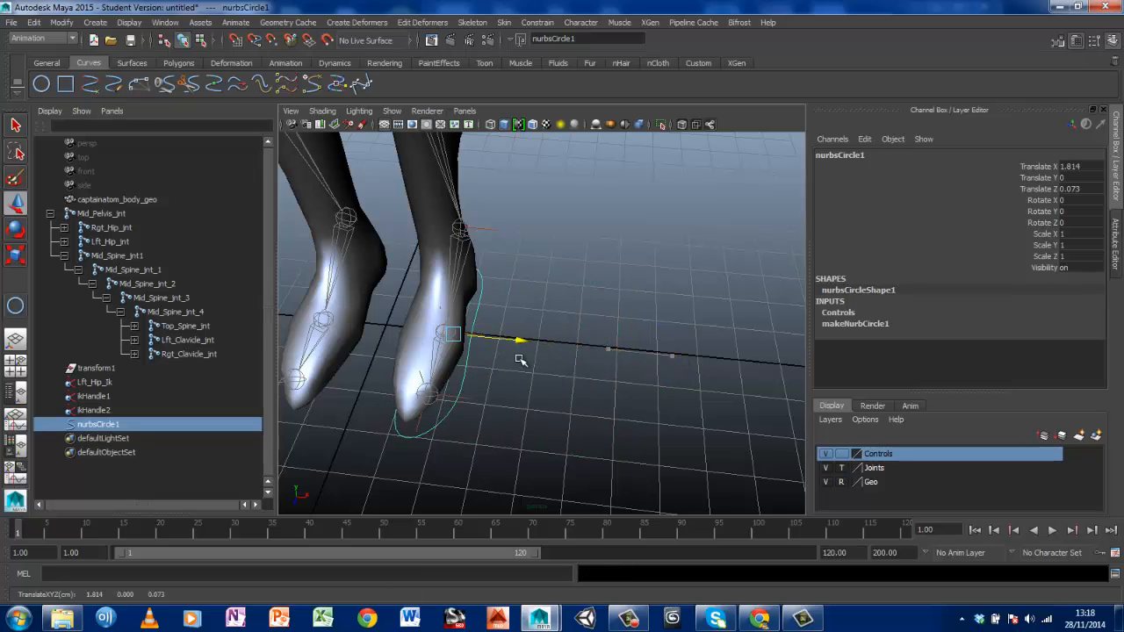
{"action": "left_click_drag", "start_coordinate": [626, 289], "coordinate": [719, 345], "text": "alt"}
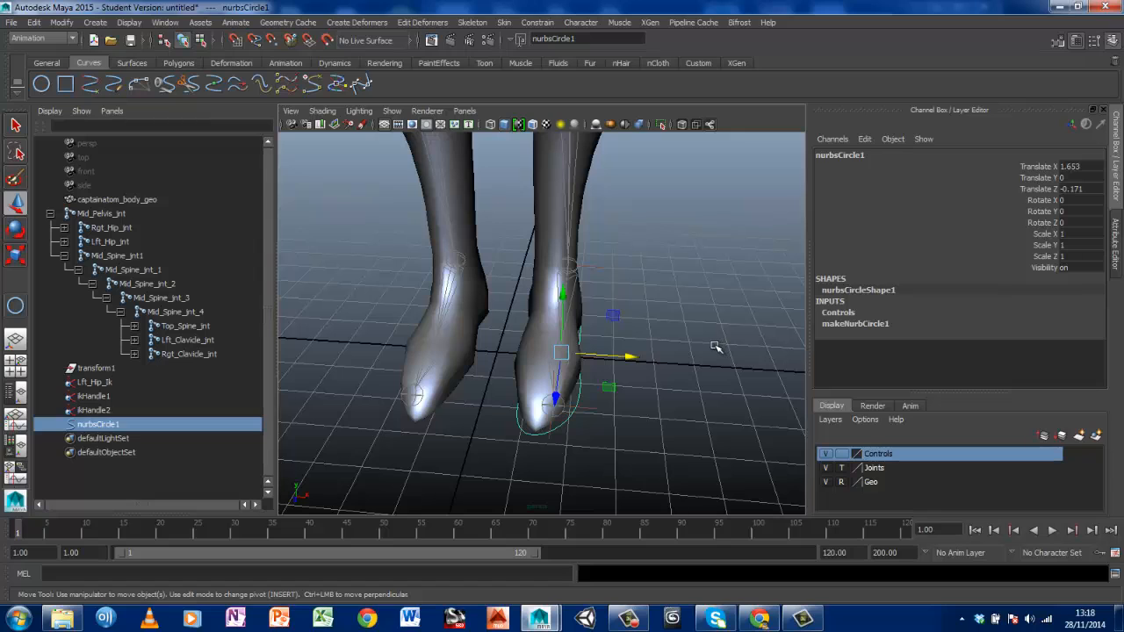
{"action": "left_click", "coordinate": [61, 22]}
{"action": "left_click", "coordinate": [97, 52]}
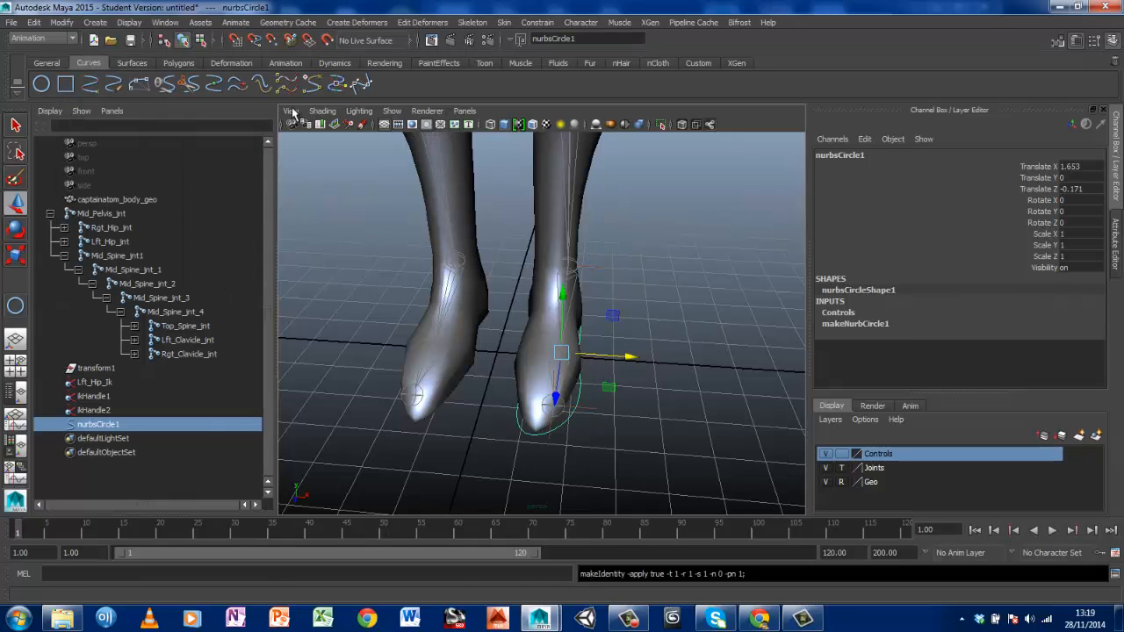
{"action": "left_click", "coordinate": [693, 358]}
{"action": "left_click", "coordinate": [582, 398]}
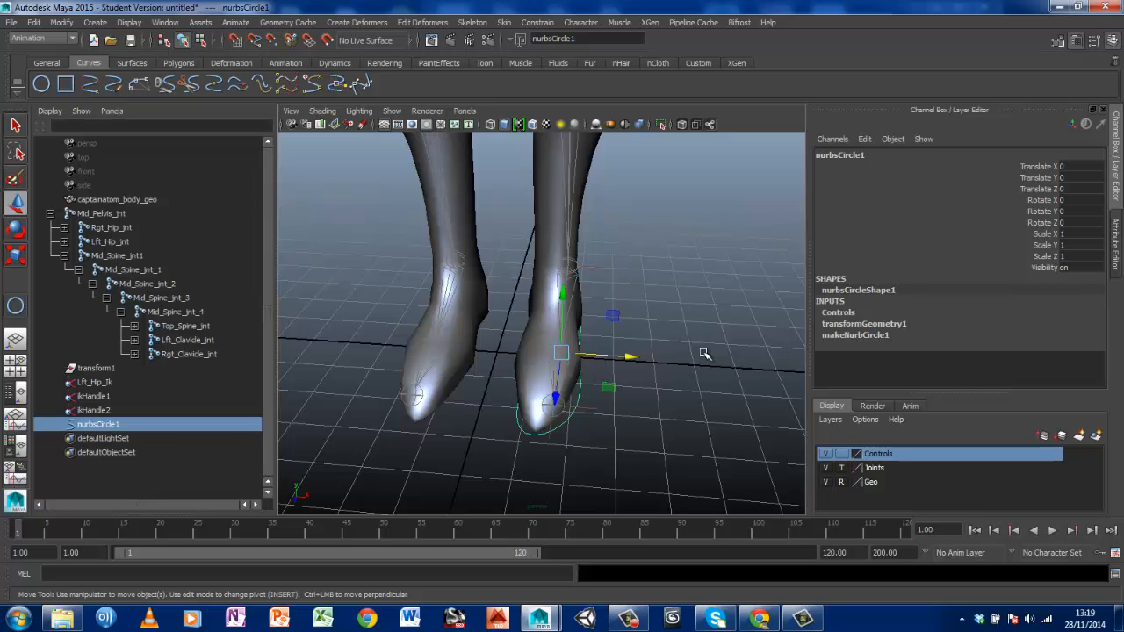
Rename the foot outline curve as Lft_Foot_Ctrl
{"action": "left_click_drag", "start_coordinate": [691, 326], "coordinate": [592, 324], "text": "alt"}
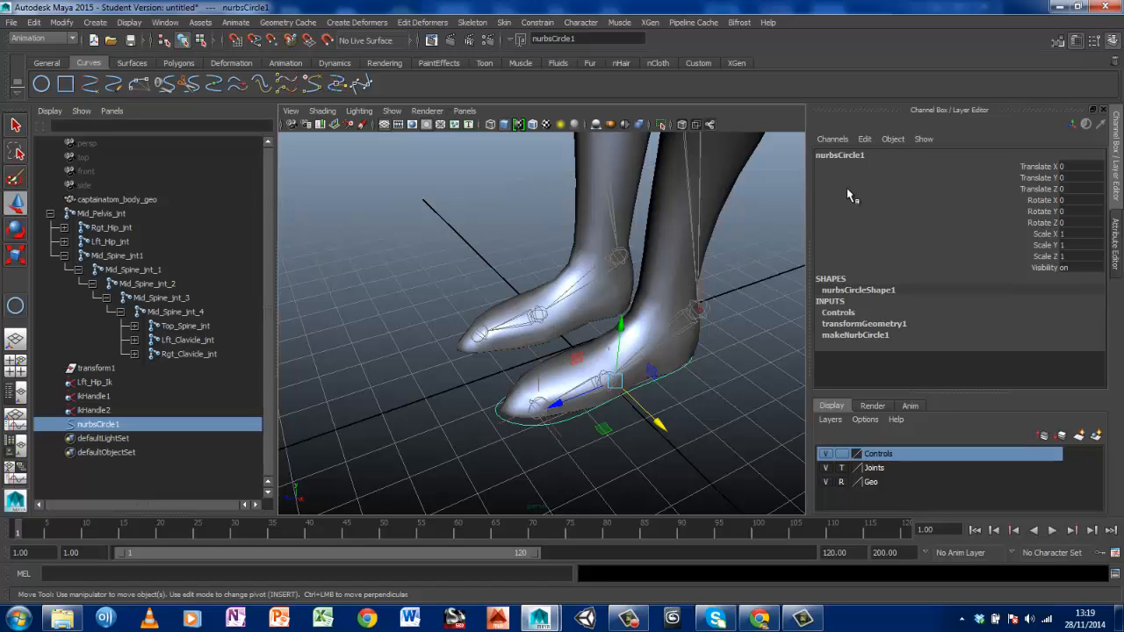
{"action": "left_click", "coordinate": [841, 154]}
{"action": "left_click_drag", "start_coordinate": [864, 155], "coordinate": [753, 151]}
{"action": "type", "text": "Lft_Foot_C"}
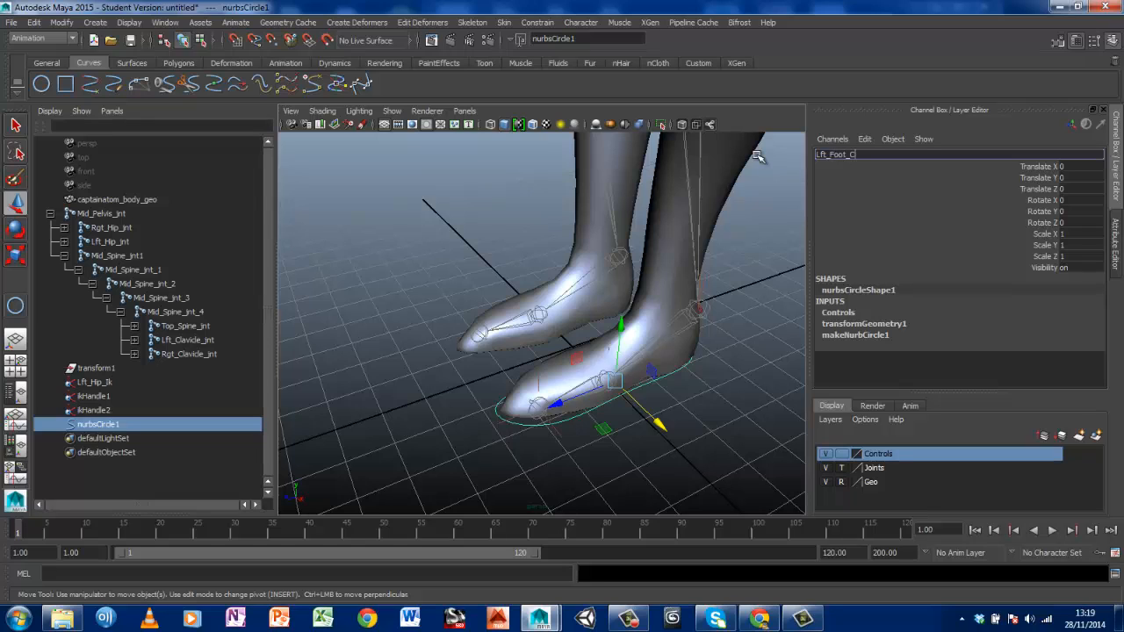
{"action": "type", "text": "trl"}
{"action": "key", "text": "Return"}
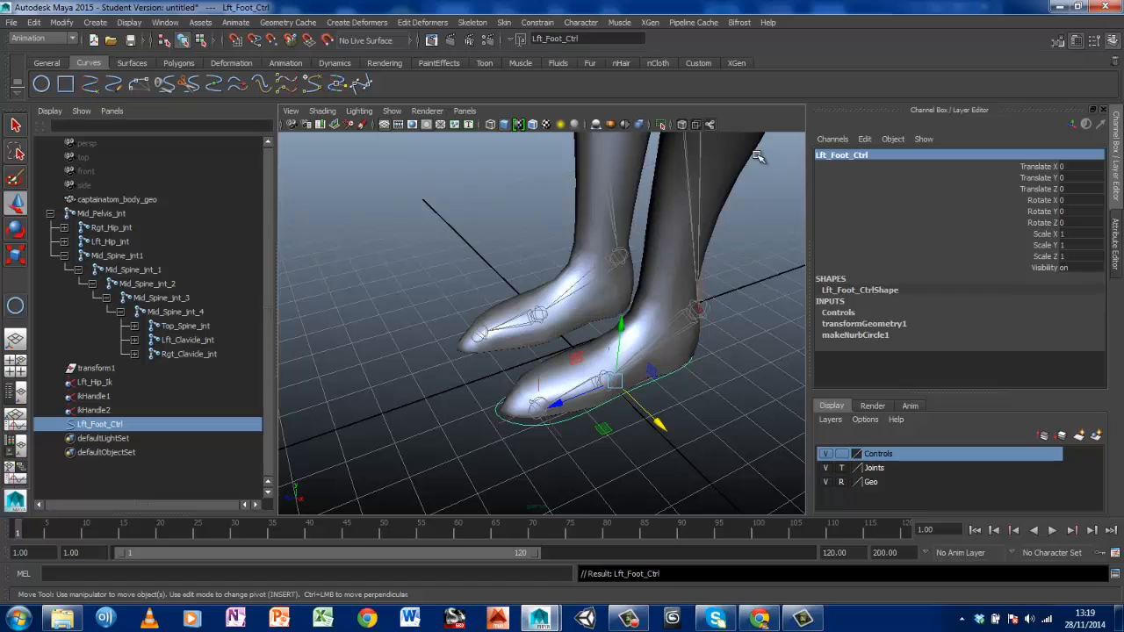
Delete all non-deformer history in the scene to clear the construction inputs of the Lft_Foot_Ctrl curve
{"action": "left_click", "coordinate": [660, 437]}
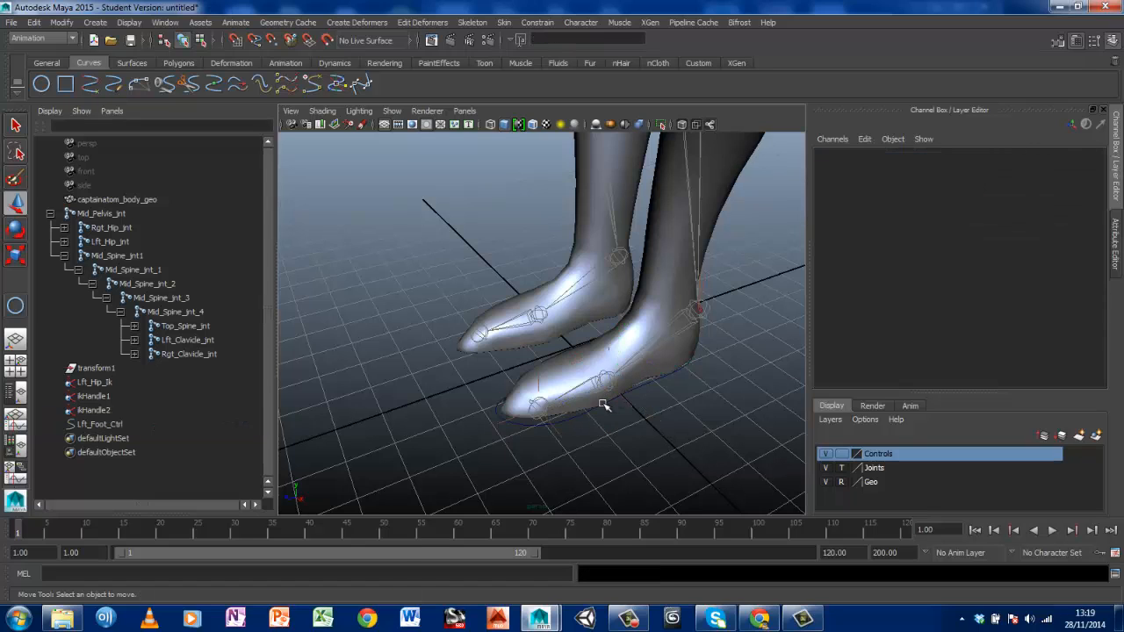
{"action": "left_click_drag", "start_coordinate": [522, 428], "coordinate": [579, 449]}
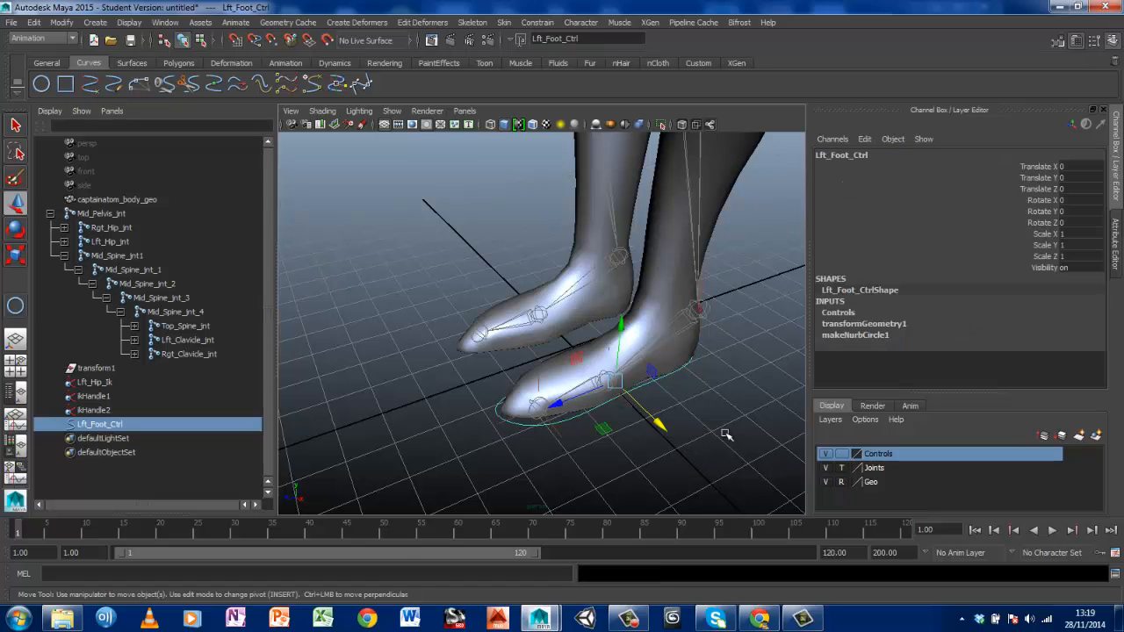
{"action": "left_click_drag", "start_coordinate": [725, 435], "coordinate": [694, 286], "text": "alt"}
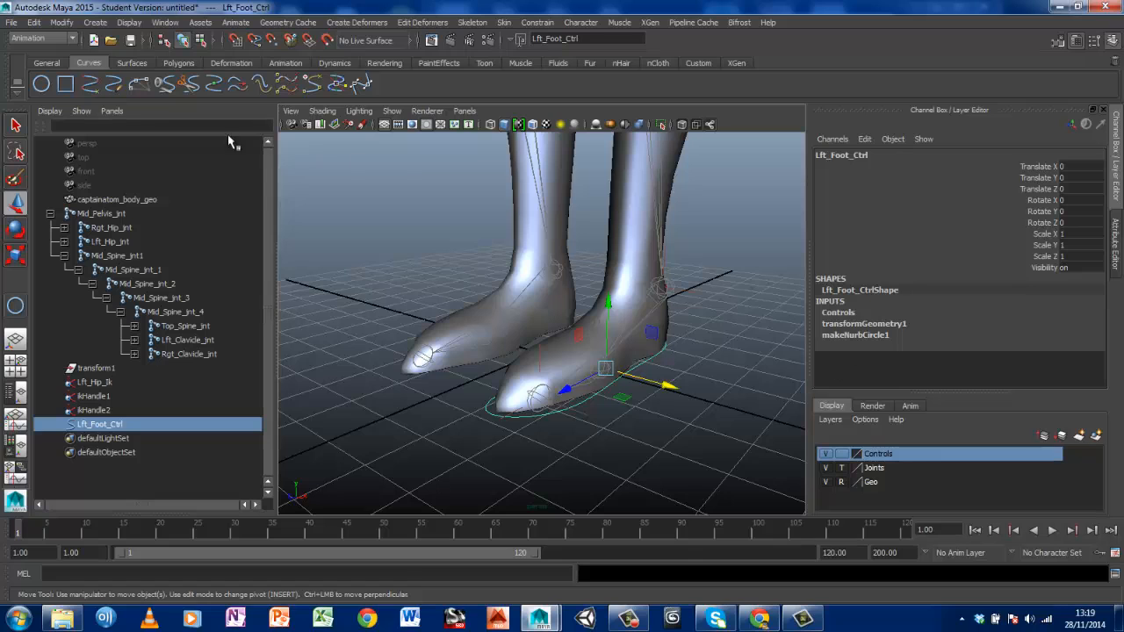
{"action": "left_click", "coordinate": [33, 22]}
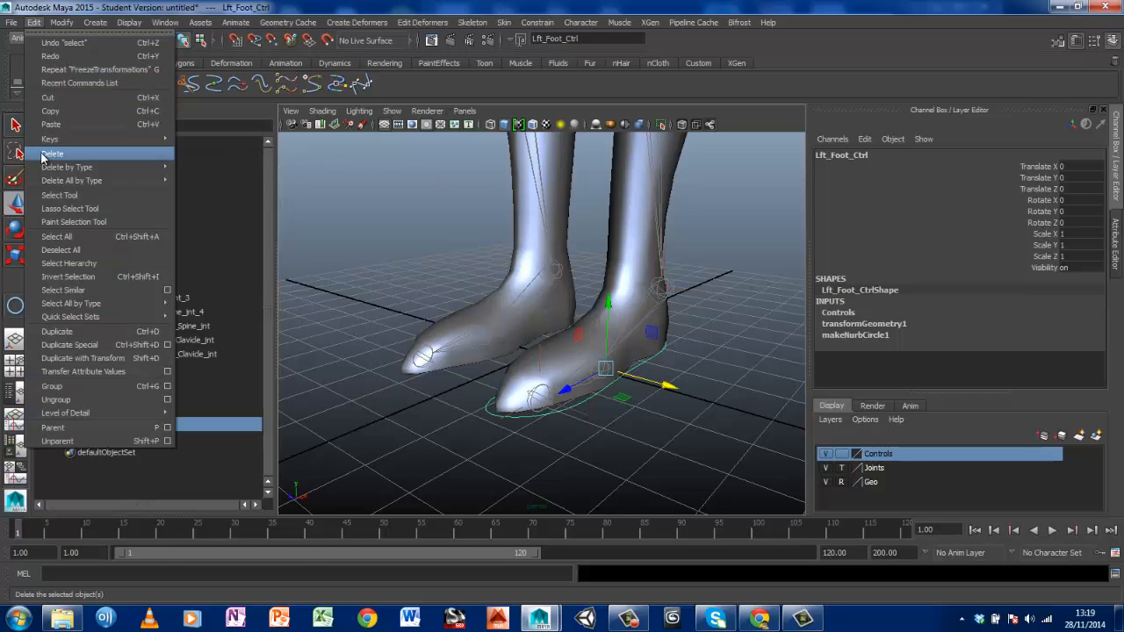
{"action": "mouse_move", "coordinate": [46, 185]}
{"action": "left_click", "coordinate": [227, 201]}
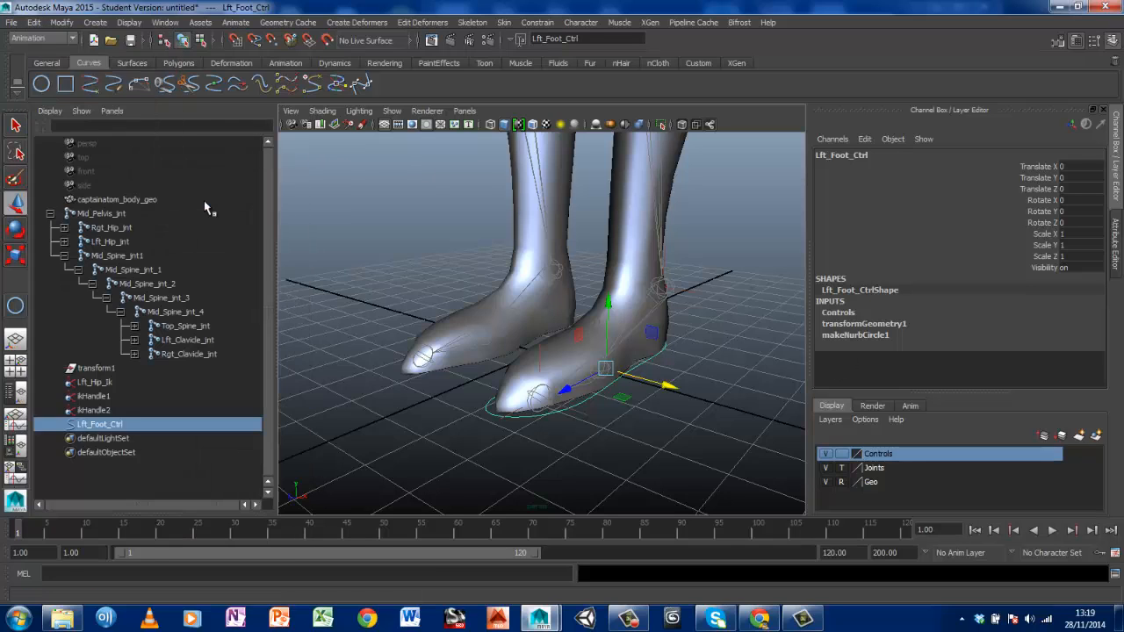
{"action": "left_click", "coordinate": [642, 448]}
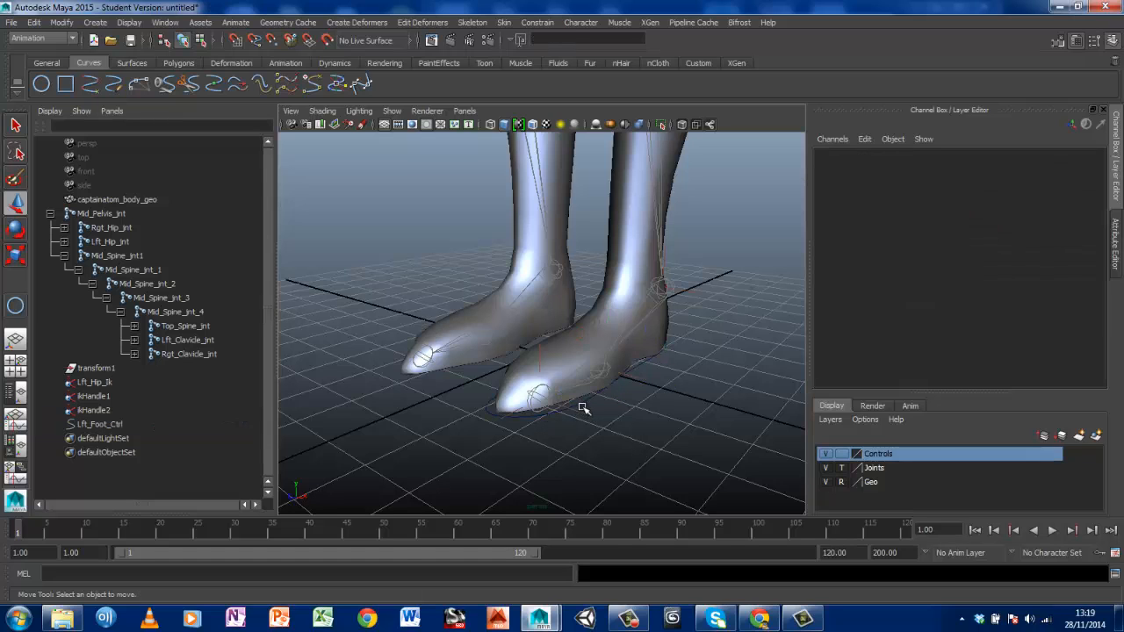
{"action": "left_click", "coordinate": [583, 408]}
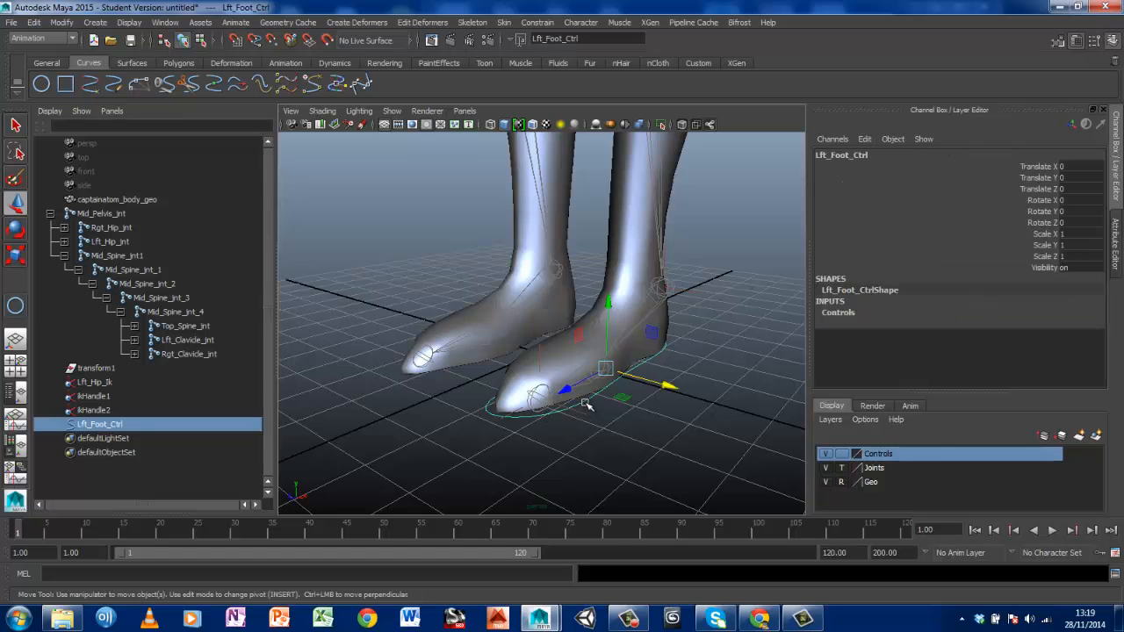
{"action": "left_click", "coordinate": [27, 24]}
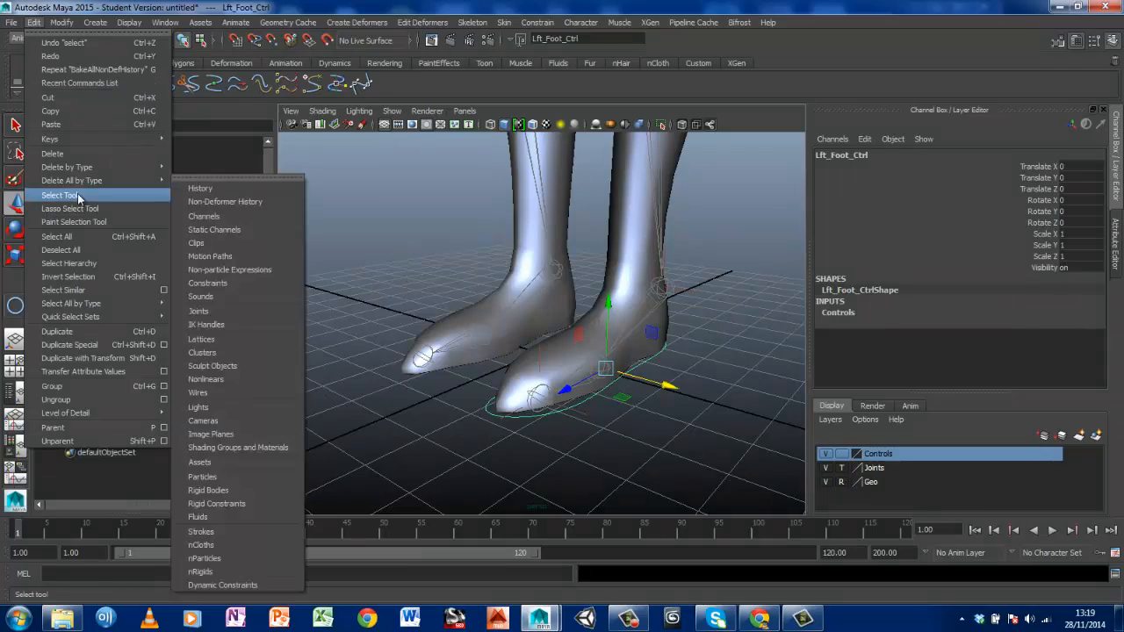
{"action": "mouse_move", "coordinate": [82, 180]}
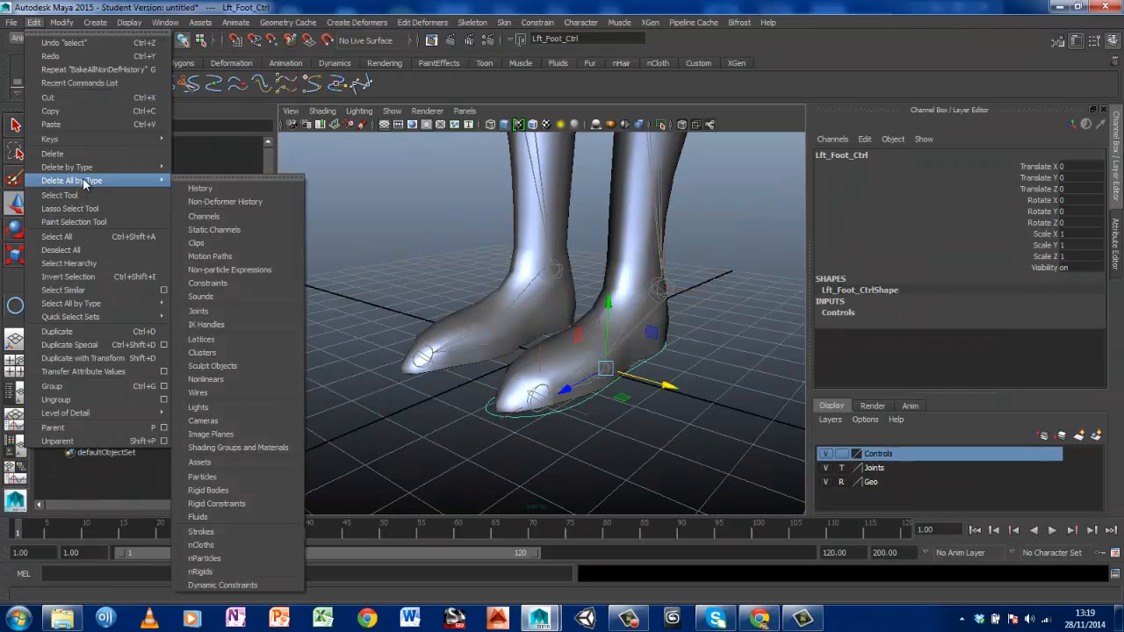
{"action": "left_click", "coordinate": [222, 202]}
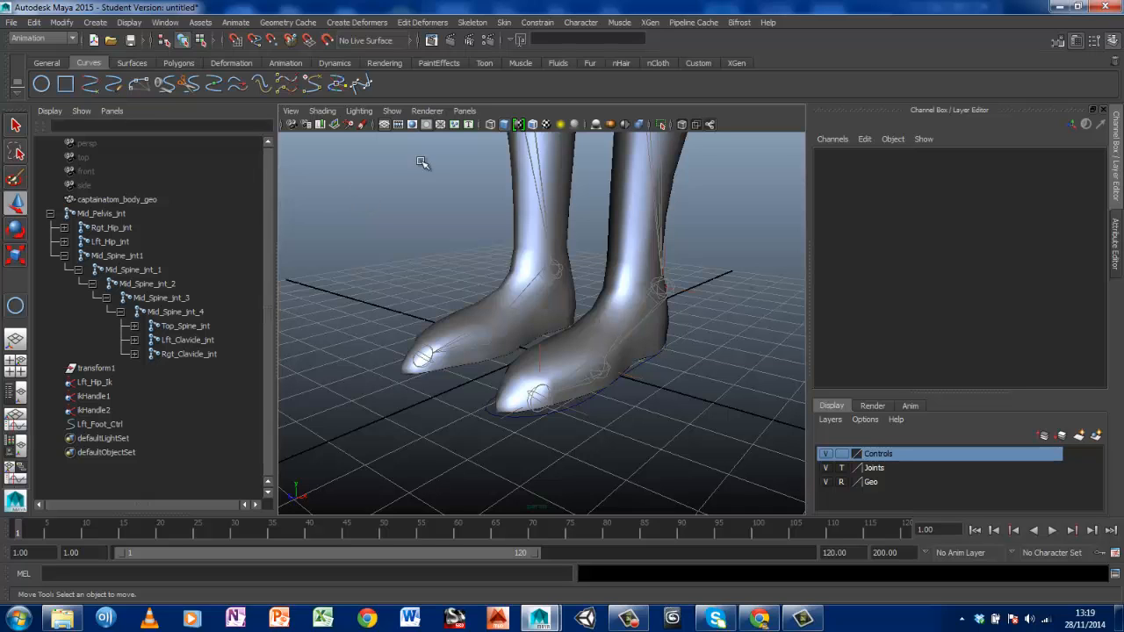
Nudge the Lft_Foot_Ctrl curve along X to about -0.063 so it sits more centrally around the left foot
{"action": "middle_click_drag", "start_coordinate": [459, 330], "coordinate": [530, 388], "text": "alt"}
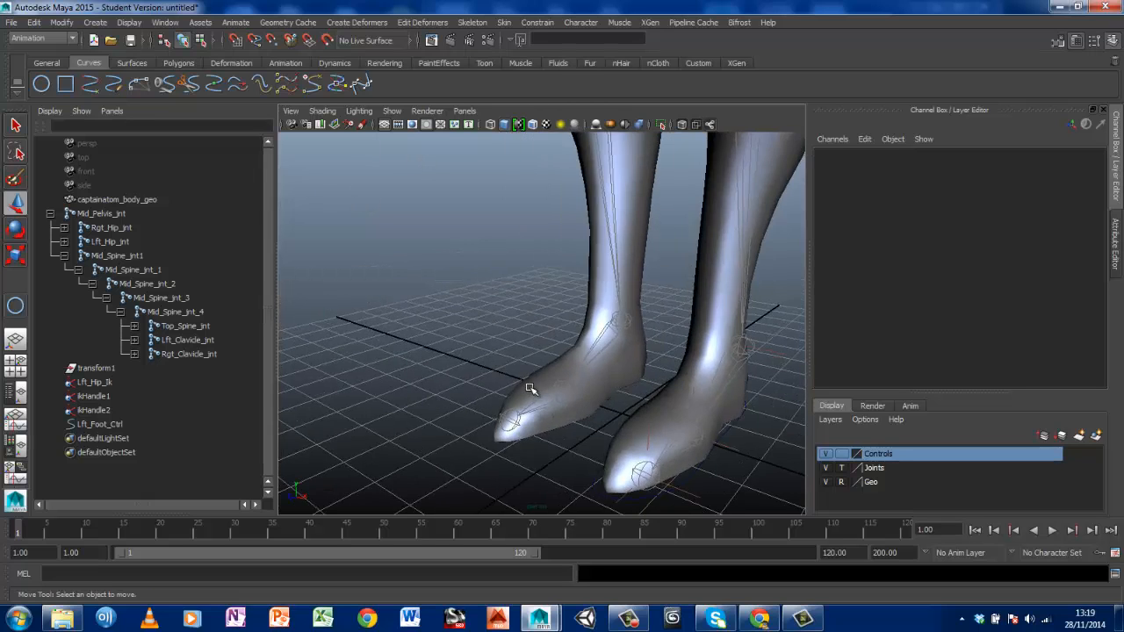
{"action": "scroll", "coordinate": [527, 383], "scroll_direction": "down", "scroll_amount": 5}
{"action": "scroll", "coordinate": [528, 383], "scroll_direction": "up", "scroll_amount": 3}
{"action": "left_click_drag", "start_coordinate": [628, 365], "coordinate": [667, 381], "text": "alt"}
{"action": "middle_click_drag", "start_coordinate": [642, 303], "coordinate": [578, 325], "text": "alt"}
{"action": "scroll", "coordinate": [578, 326], "scroll_direction": "up", "scroll_amount": 1}
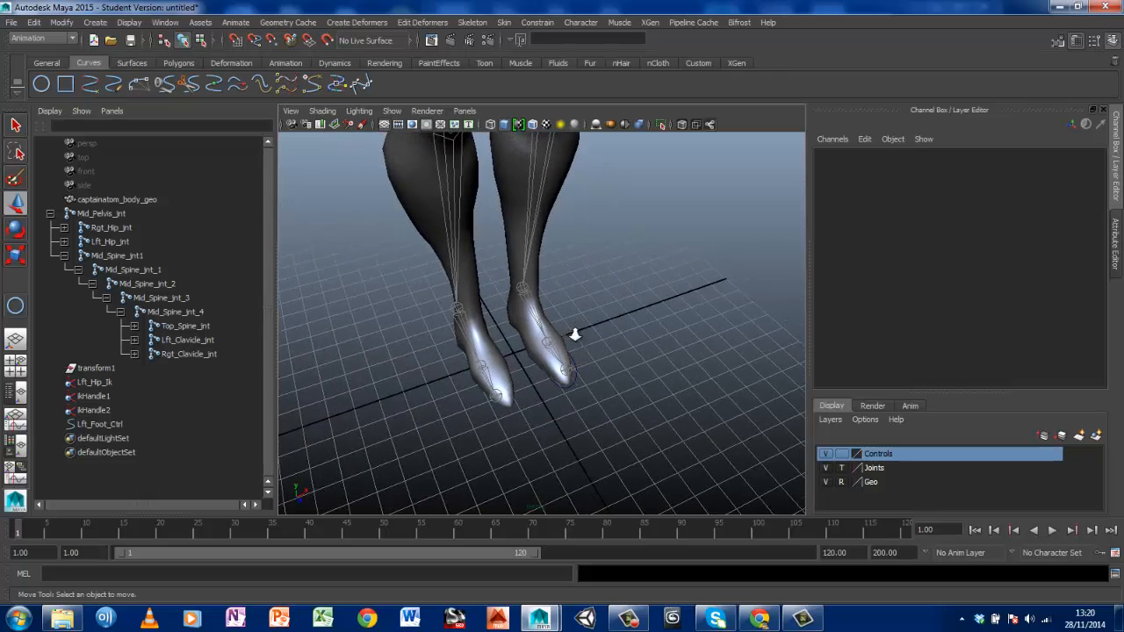
{"action": "scroll", "coordinate": [576, 326], "scroll_direction": "up", "scroll_amount": 5}
{"action": "left_click_drag", "start_coordinate": [617, 345], "coordinate": [515, 255], "text": "alt"}
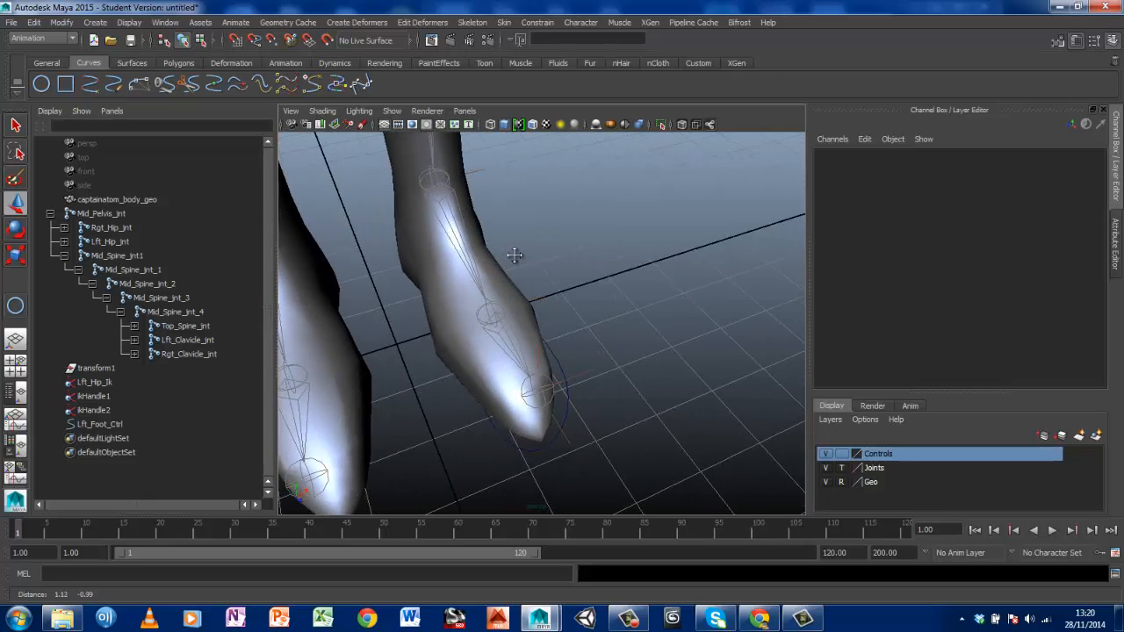
{"action": "left_click", "coordinate": [571, 400]}
{"action": "left_click_drag", "start_coordinate": [661, 334], "coordinate": [591, 272], "text": "alt"}
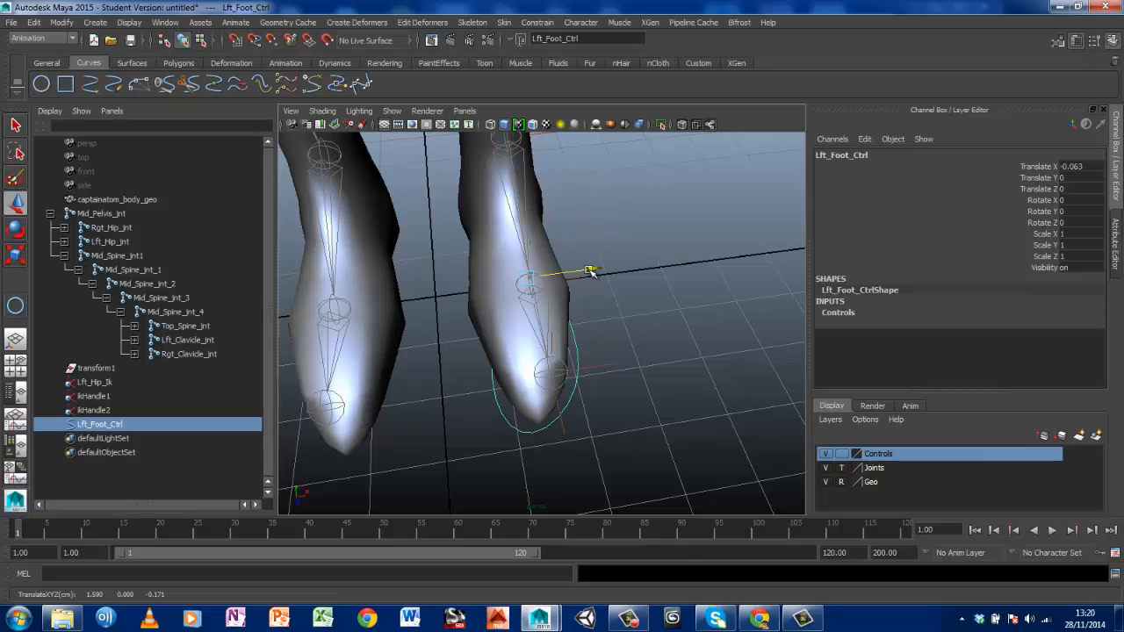
Freeze the transformations of Lft_Foot_Ctrl at its adjusted position and reselect the curve
{"action": "left_click", "coordinate": [61, 22]}
{"action": "left_click", "coordinate": [84, 70]}
{"action": "left_click", "coordinate": [581, 355]}
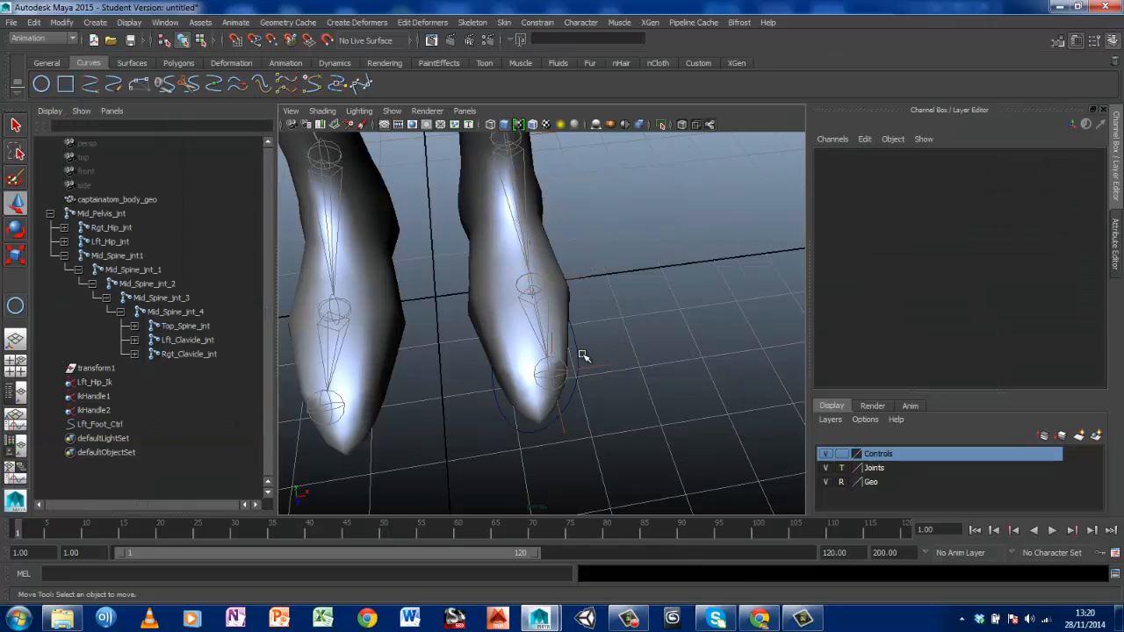
{"action": "left_click", "coordinate": [576, 352]}
Use Channel Control to make the Scale X, Scale Y, Scale Z and Visibility channels of Lft_Foot_Ctrl nonkeyable and hidden
{"action": "left_click_drag", "start_coordinate": [647, 336], "coordinate": [570, 362], "text": "alt"}
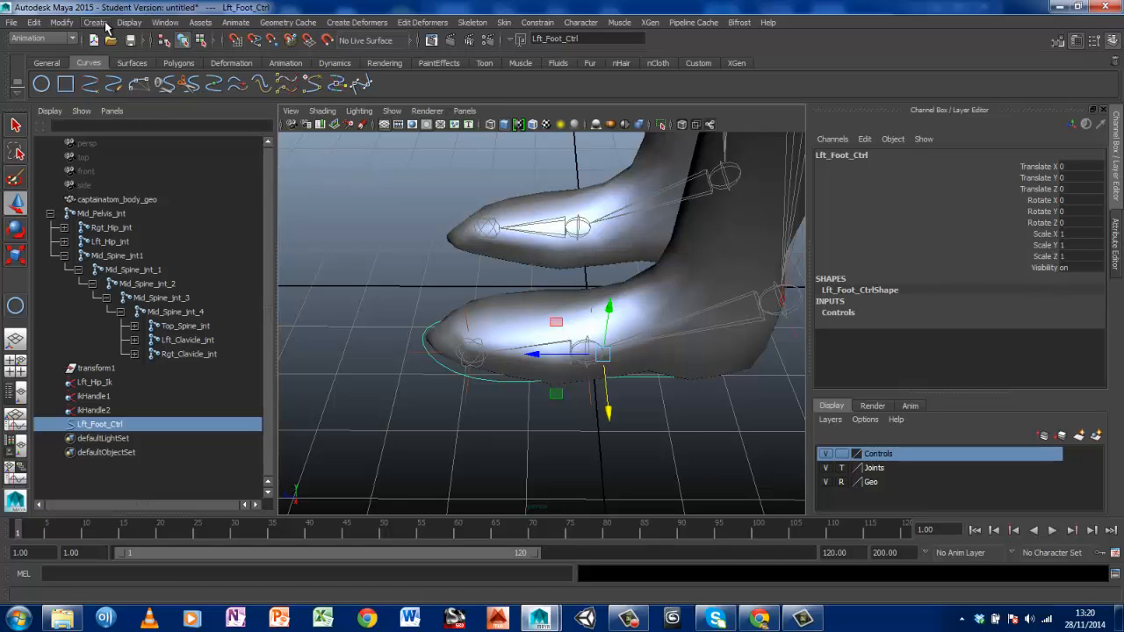
{"action": "left_click", "coordinate": [166, 22]}
{"action": "mouse_move", "coordinate": [188, 43]}
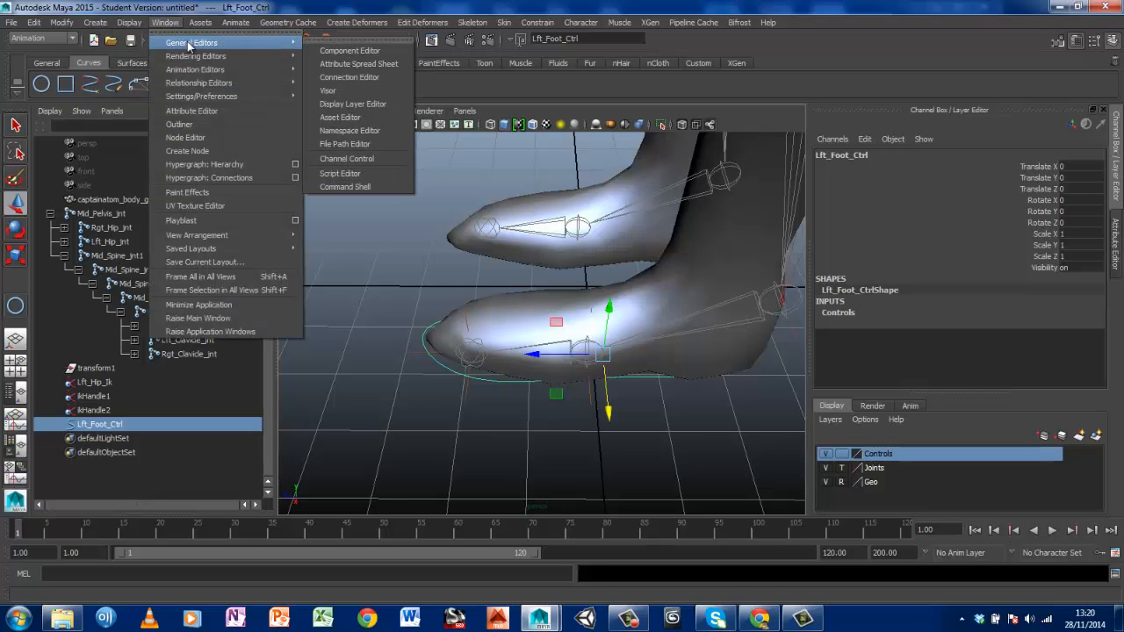
{"action": "left_click", "coordinate": [331, 161]}
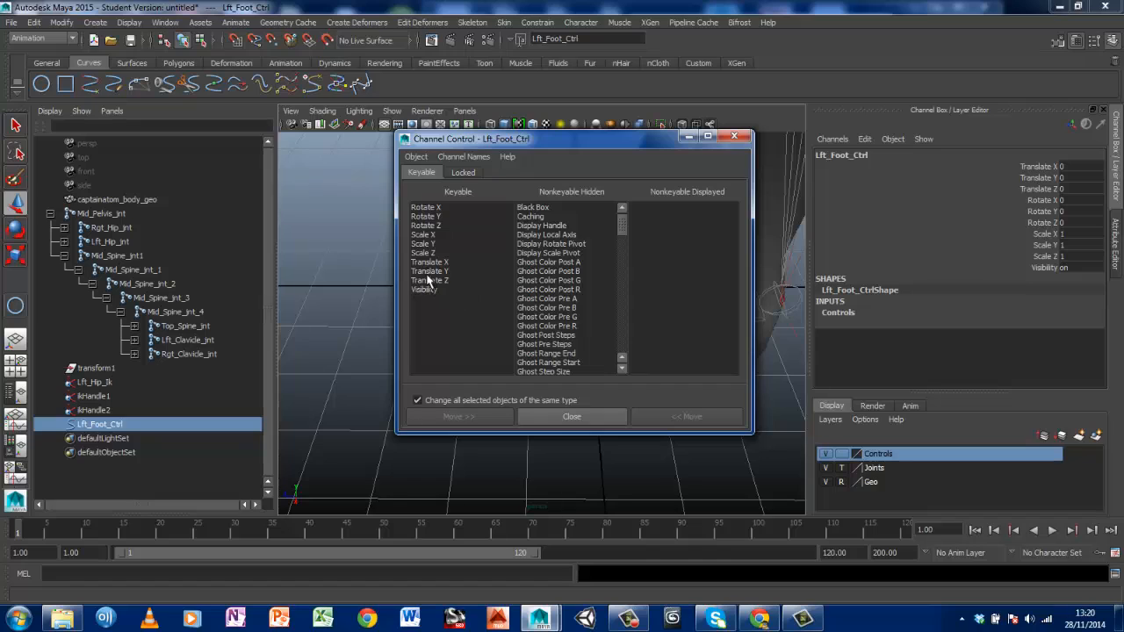
{"action": "left_click", "coordinate": [424, 235]}
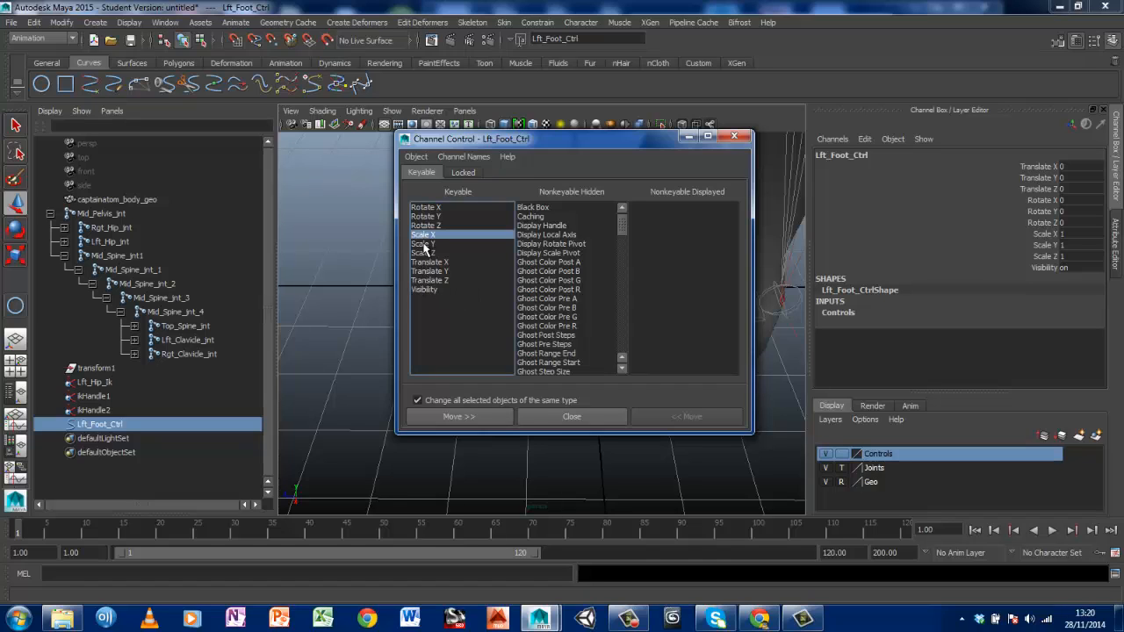
{"action": "left_click_drag", "start_coordinate": [424, 248], "coordinate": [429, 255]}
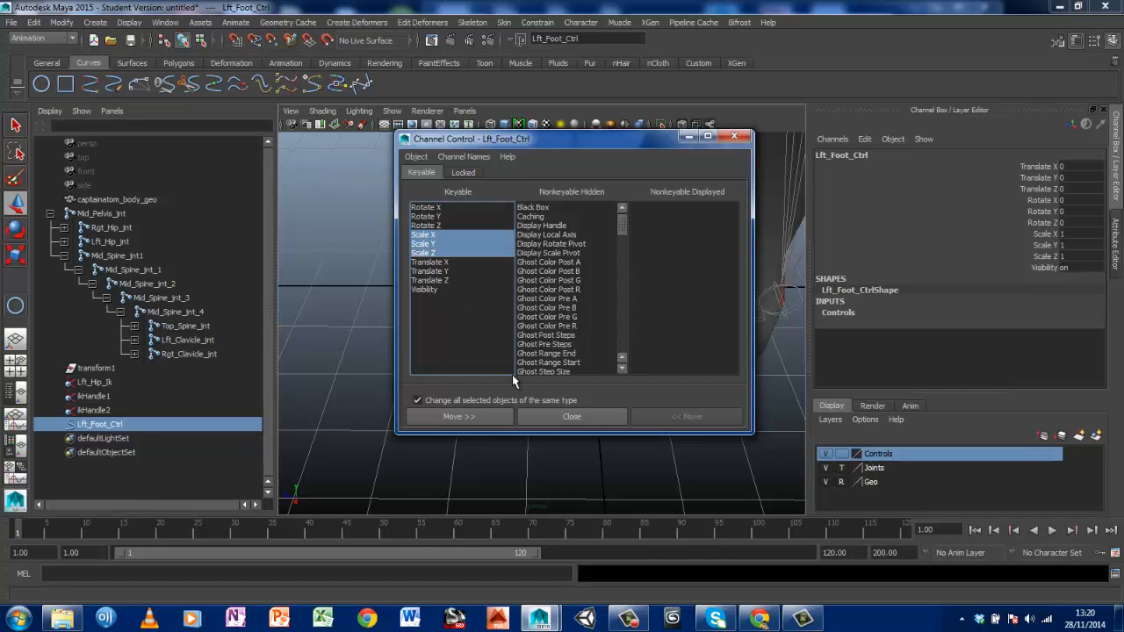
{"action": "left_click", "coordinate": [461, 418]}
{"action": "left_click", "coordinate": [427, 263]}
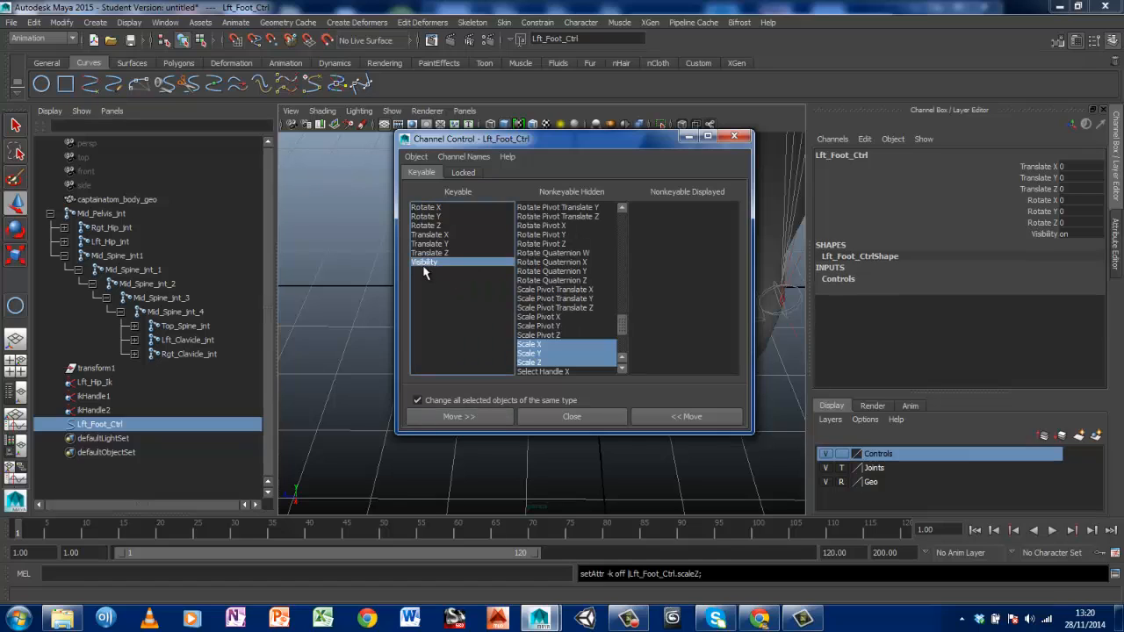
{"action": "left_click", "coordinate": [440, 414]}
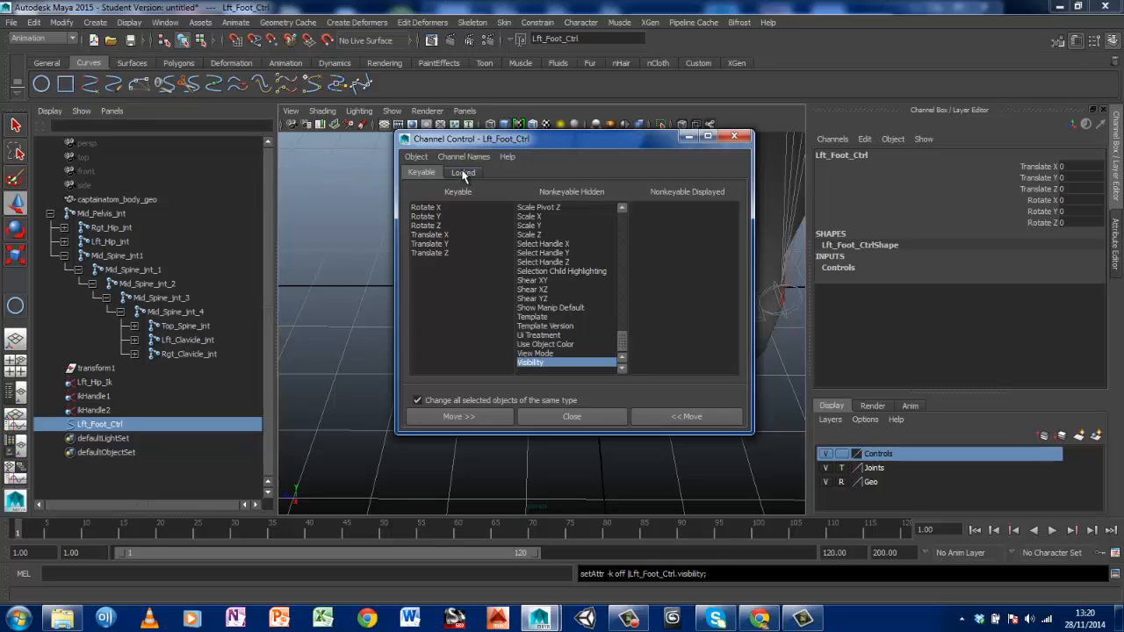
Lock the Rotate X, Rotate Y and Rotate Z channels of Lft_Foot_Ctrl in Channel Control
{"action": "left_click", "coordinate": [462, 172]}
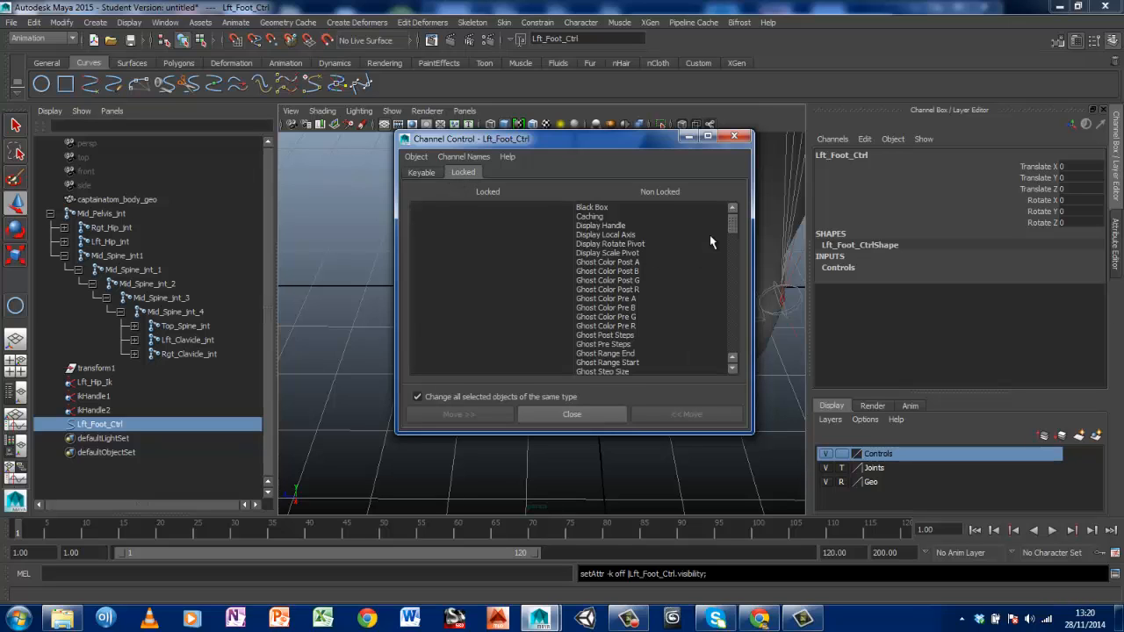
{"action": "left_click_drag", "start_coordinate": [731, 226], "coordinate": [737, 326]}
{"action": "left_click", "coordinate": [595, 245]}
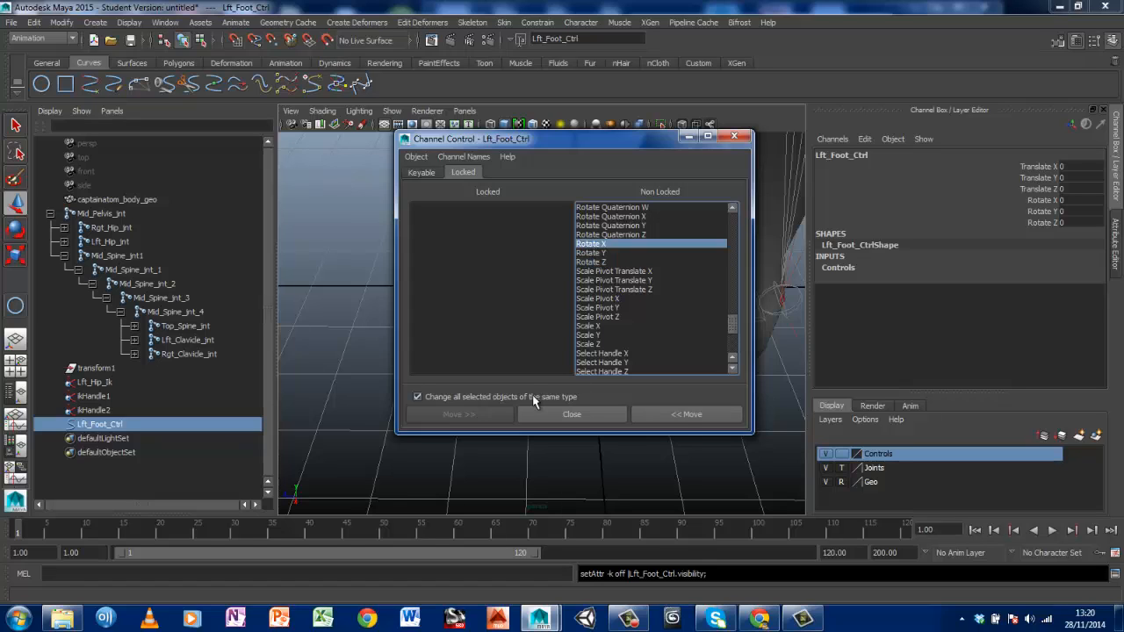
{"action": "left_click", "coordinate": [683, 416]}
{"action": "left_click", "coordinate": [604, 245]}
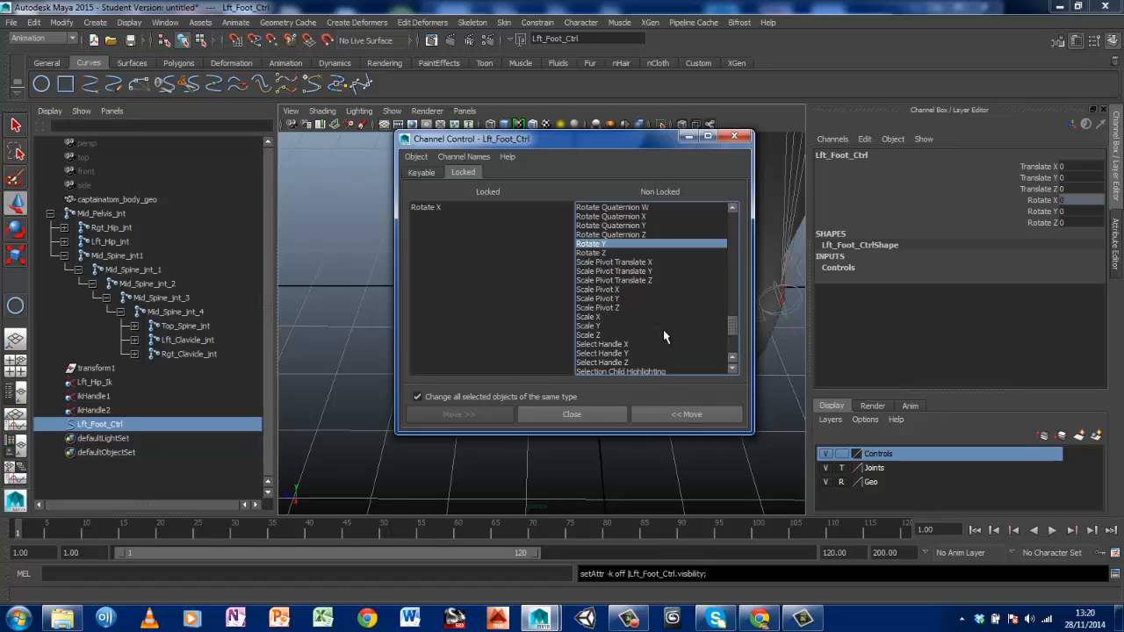
{"action": "left_click", "coordinate": [686, 414]}
{"action": "left_click", "coordinate": [599, 244]}
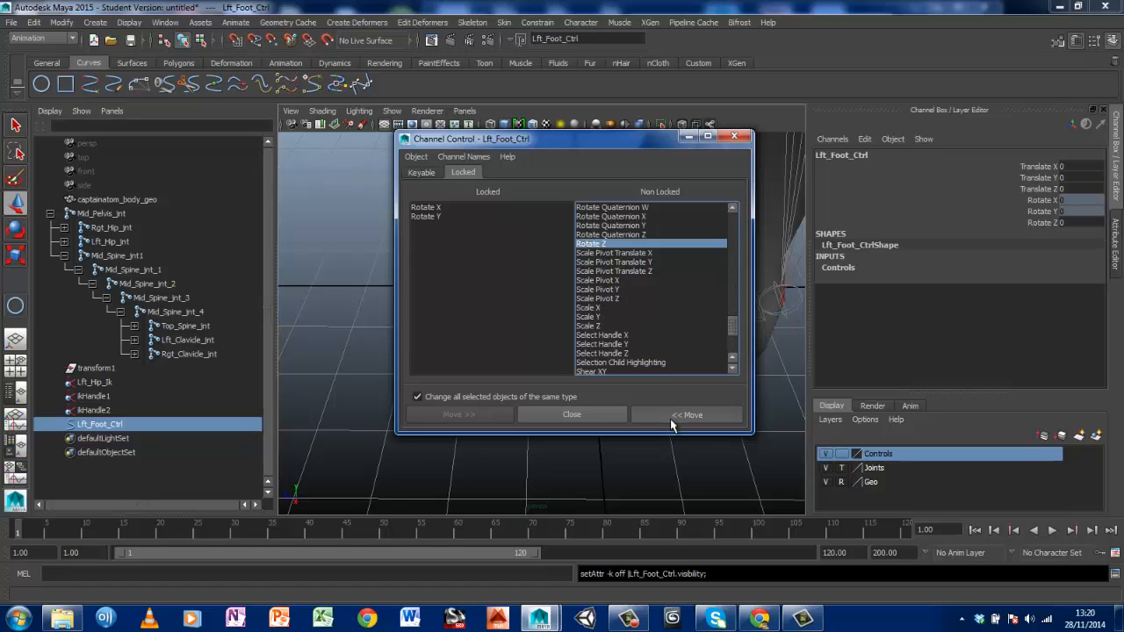
{"action": "left_click", "coordinate": [670, 417]}
{"action": "left_click", "coordinate": [426, 226]}
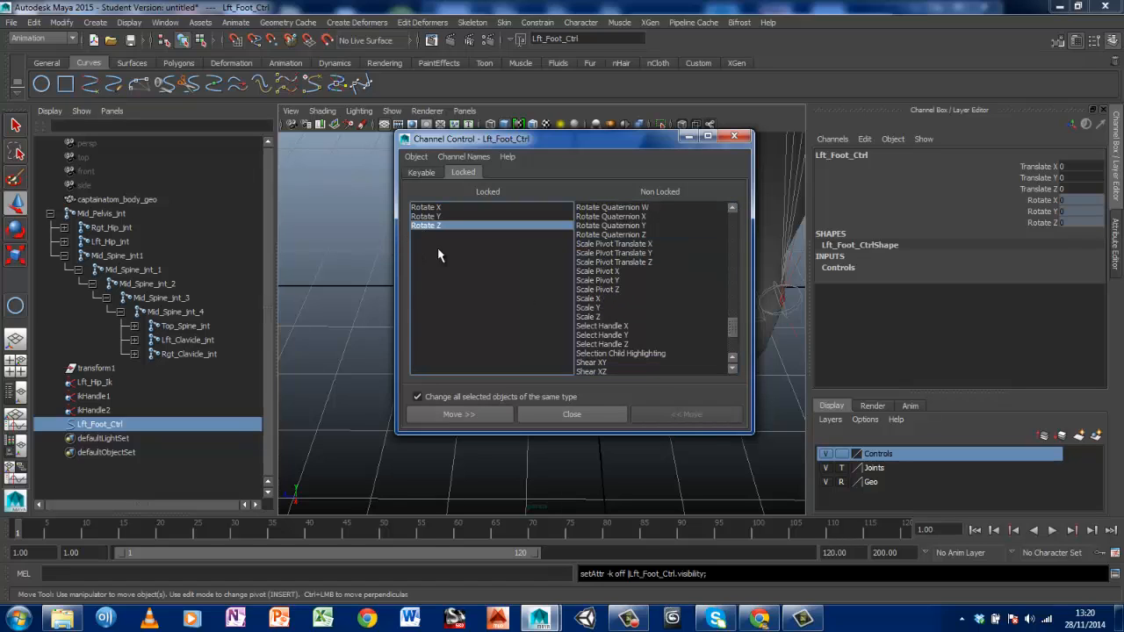
Unlock the Rotate Z, Rotate Y and Rotate X channels of Lft_Foot_Ctrl in Channel Control
{"action": "left_click", "coordinate": [458, 414]}
{"action": "left_click", "coordinate": [424, 216]}
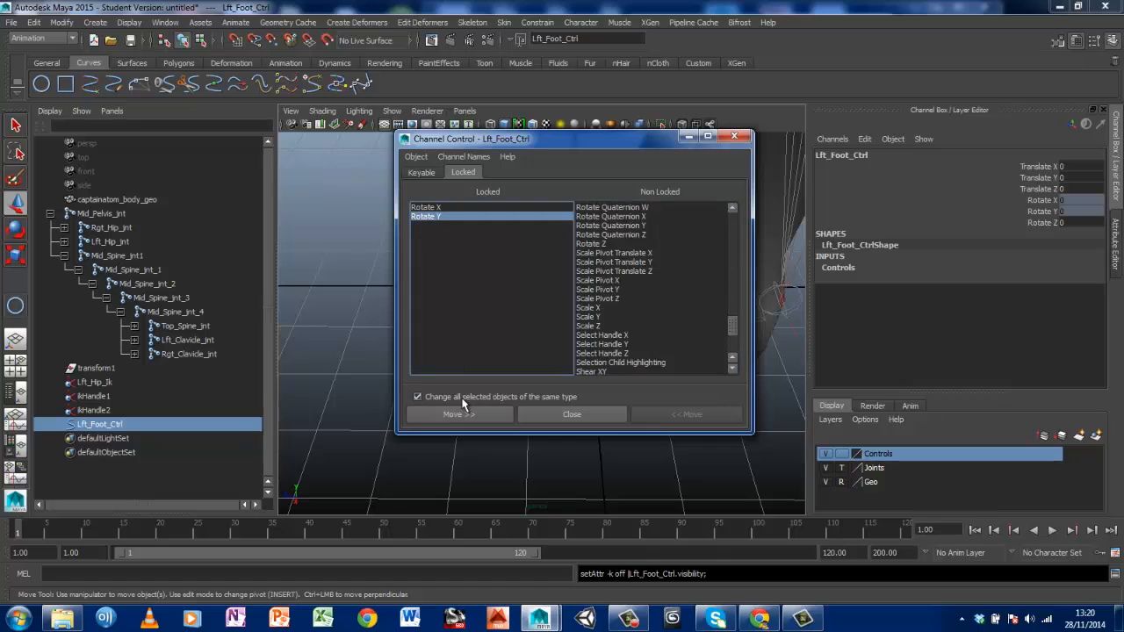
{"action": "left_click", "coordinate": [458, 413]}
{"action": "left_click", "coordinate": [425, 209]}
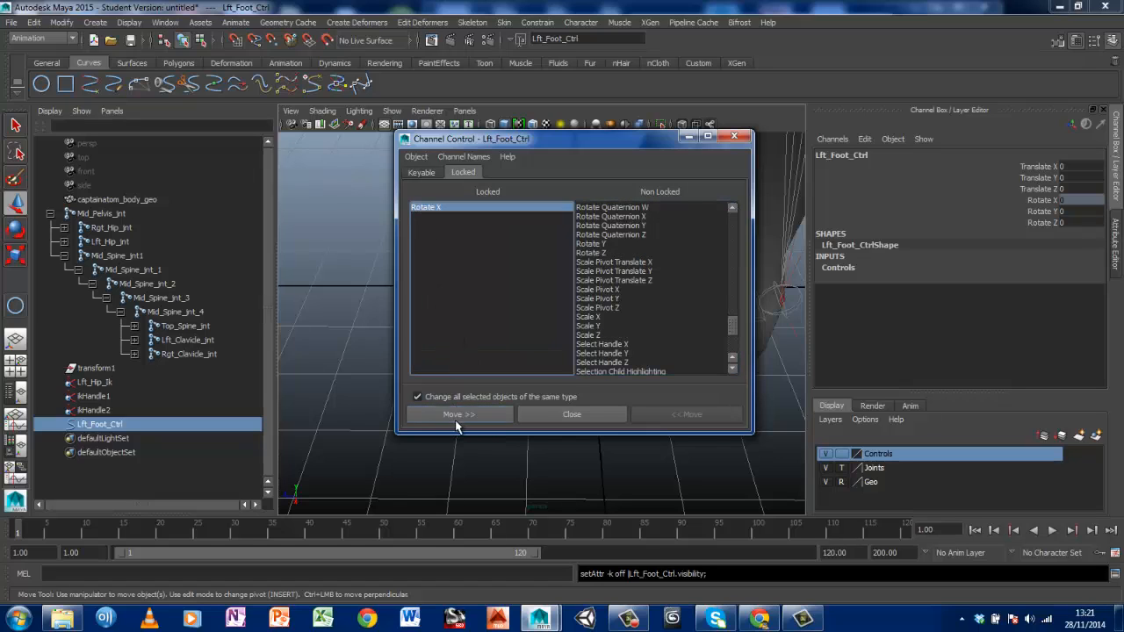
{"action": "left_click", "coordinate": [492, 415]}
Lock the Scale X, Scale Y, Scale Z and Visibility channels of Lft_Foot_Ctrl and close Channel Control
{"action": "left_click", "coordinate": [590, 327]}
{"action": "left_click", "coordinate": [675, 419]}
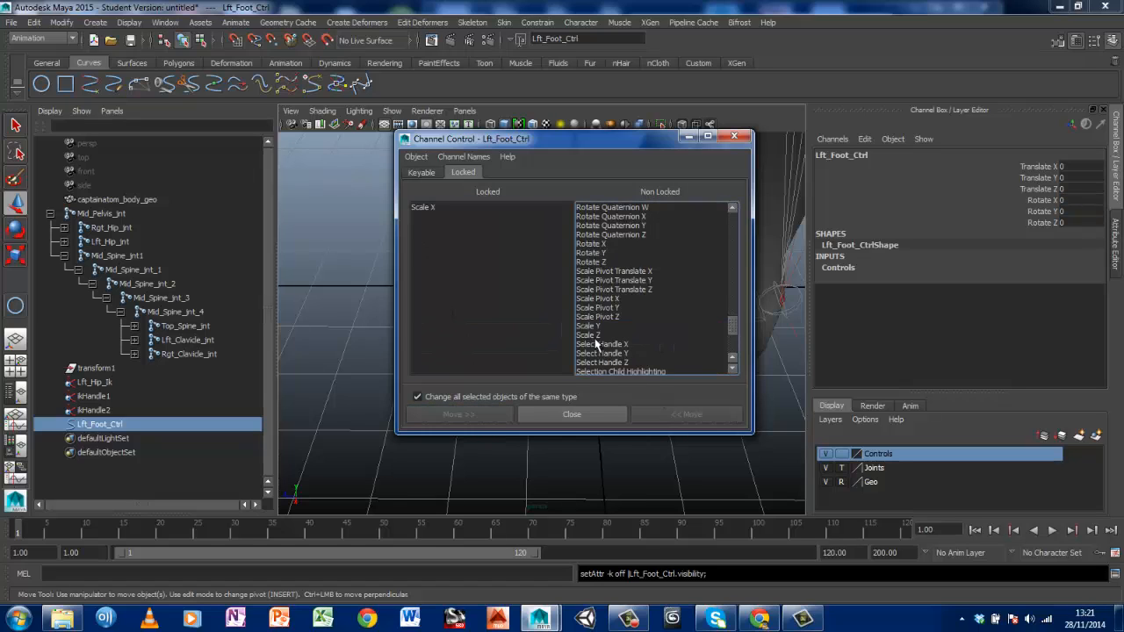
{"action": "left_click", "coordinate": [594, 327]}
{"action": "left_click", "coordinate": [683, 414]}
{"action": "left_click", "coordinate": [588, 325]}
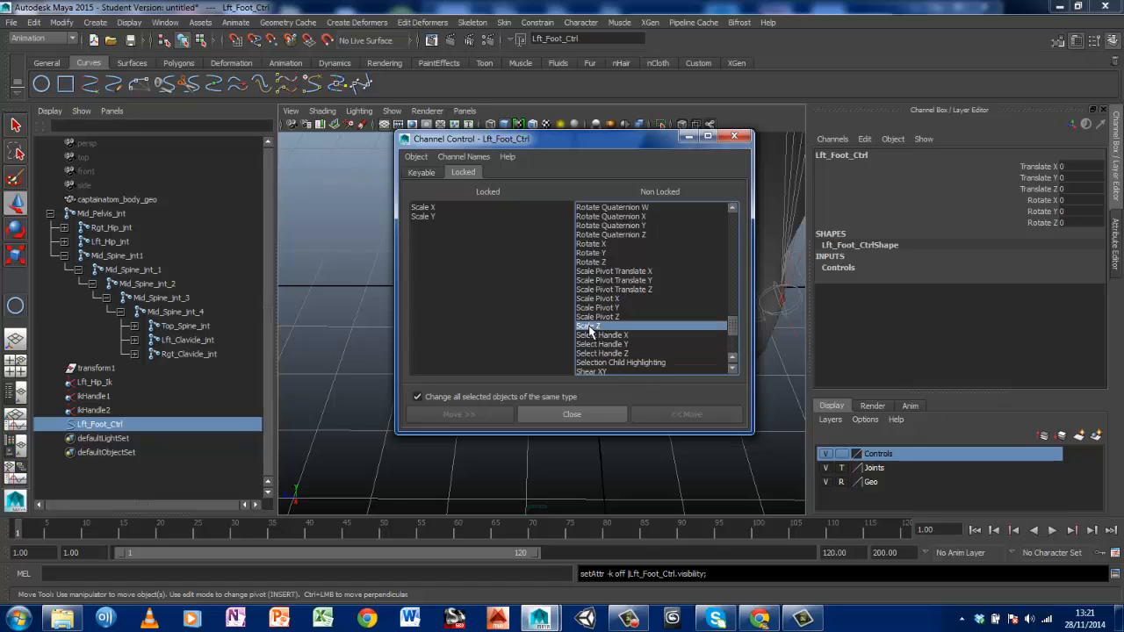
{"action": "left_click", "coordinate": [676, 418]}
{"action": "scroll", "coordinate": [722, 345], "scroll_direction": "down", "scroll_amount": 4}
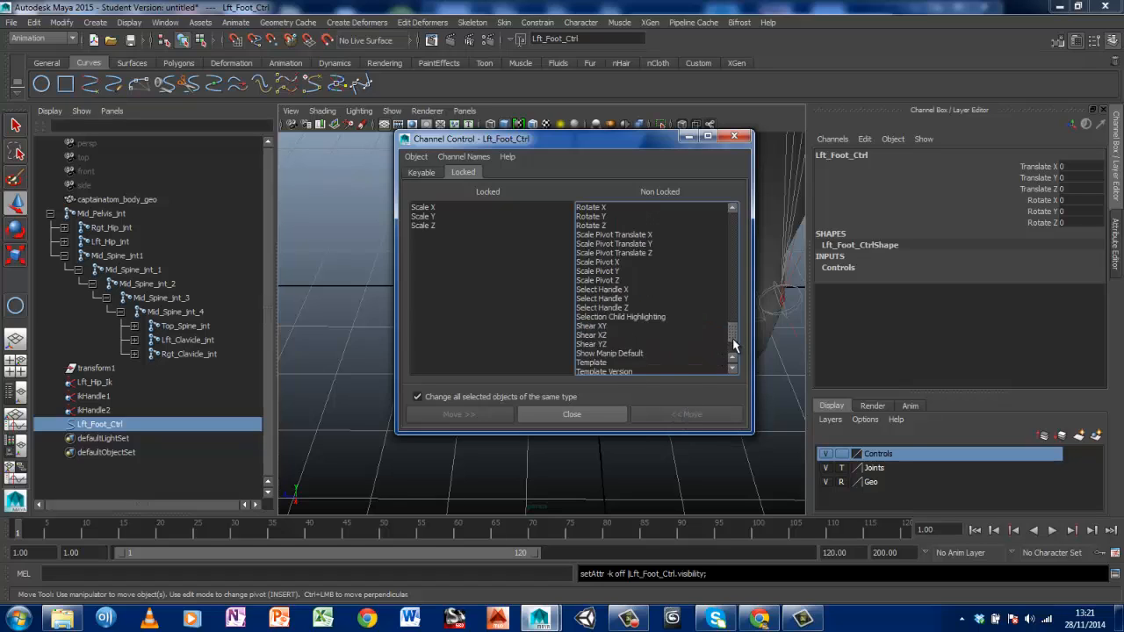
{"action": "left_click", "coordinate": [642, 362]}
{"action": "left_click", "coordinate": [657, 418]}
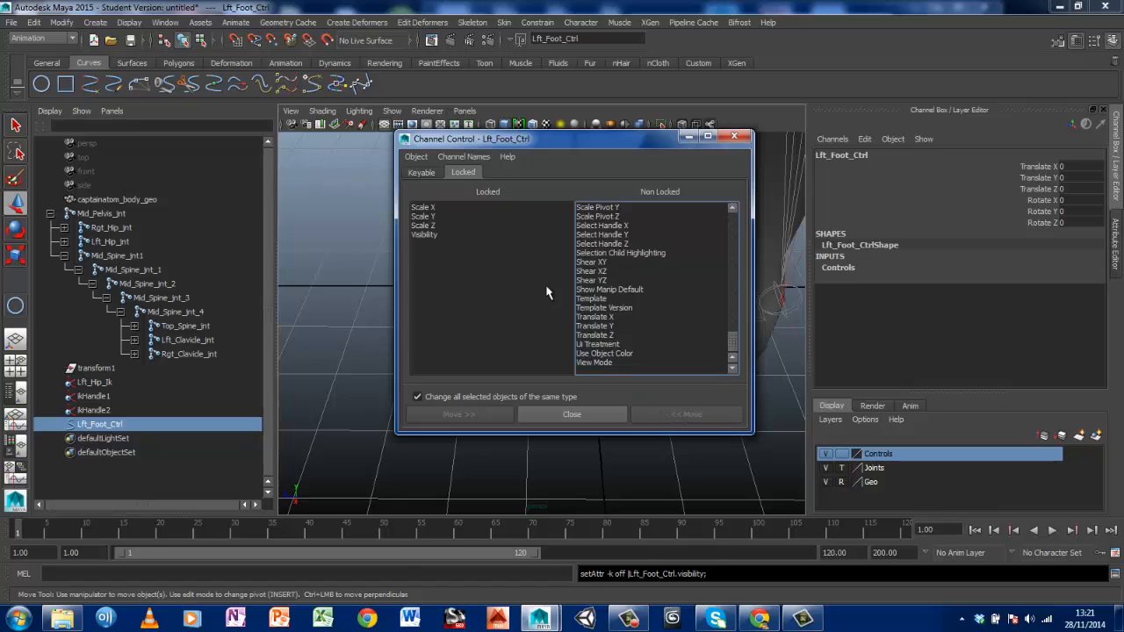
{"action": "left_click", "coordinate": [421, 173]}
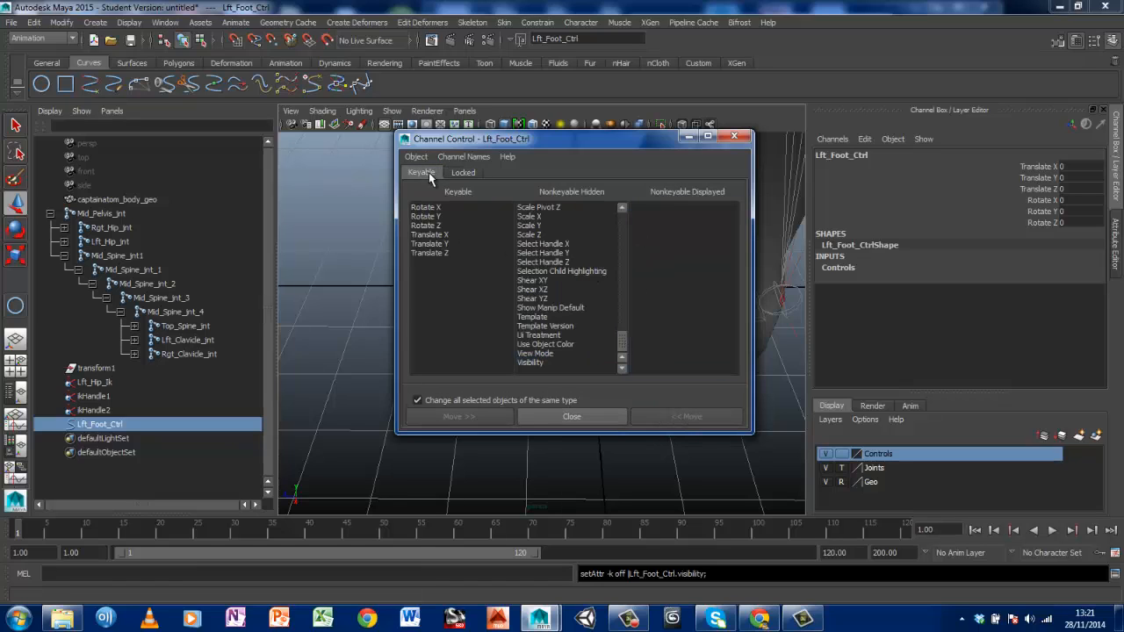
{"action": "left_click", "coordinate": [734, 136]}
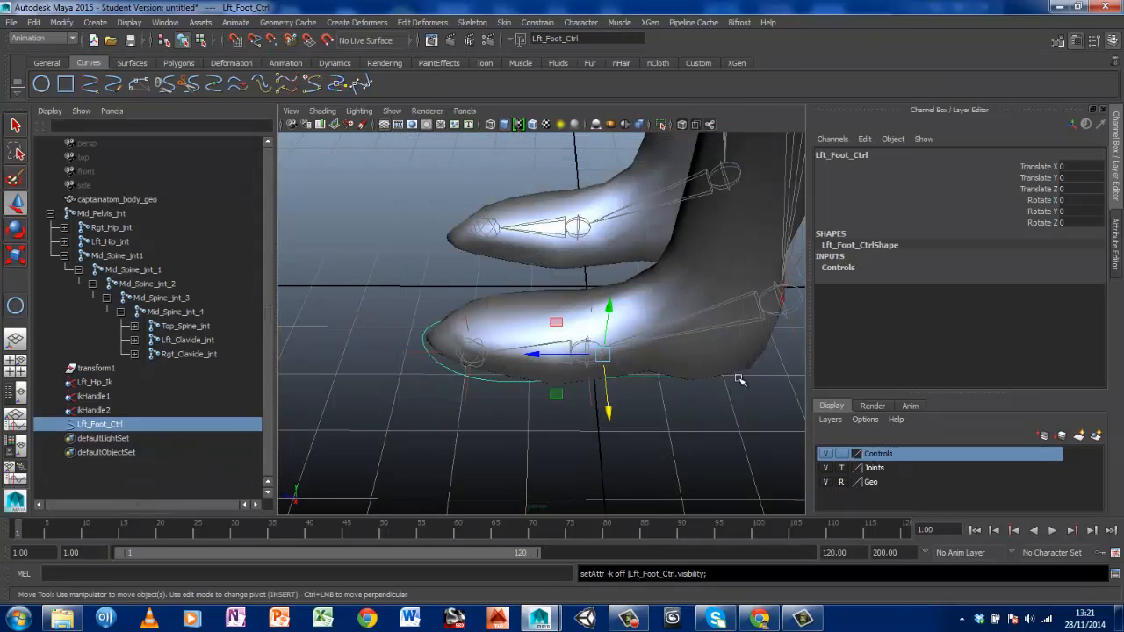
Rename ikHandle1, the IK handle at the ball of the left foot, to Lft_Ball_Ik
{"action": "left_click_drag", "start_coordinate": [526, 394], "coordinate": [740, 345], "text": "alt"}
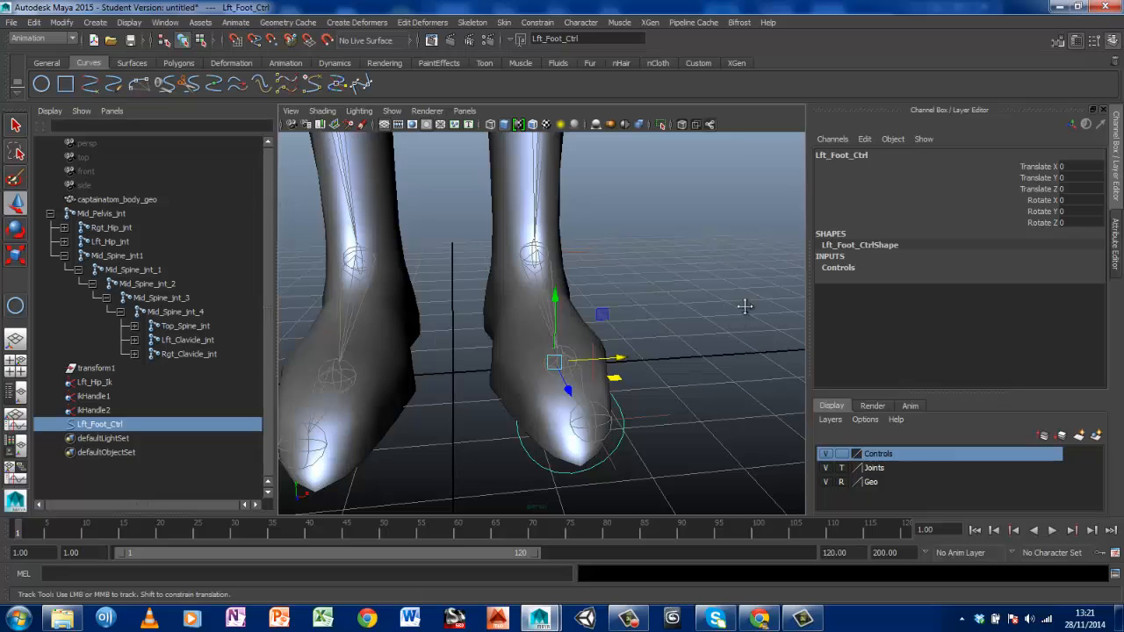
{"action": "left_click_drag", "start_coordinate": [745, 307], "coordinate": [637, 371], "text": "alt"}
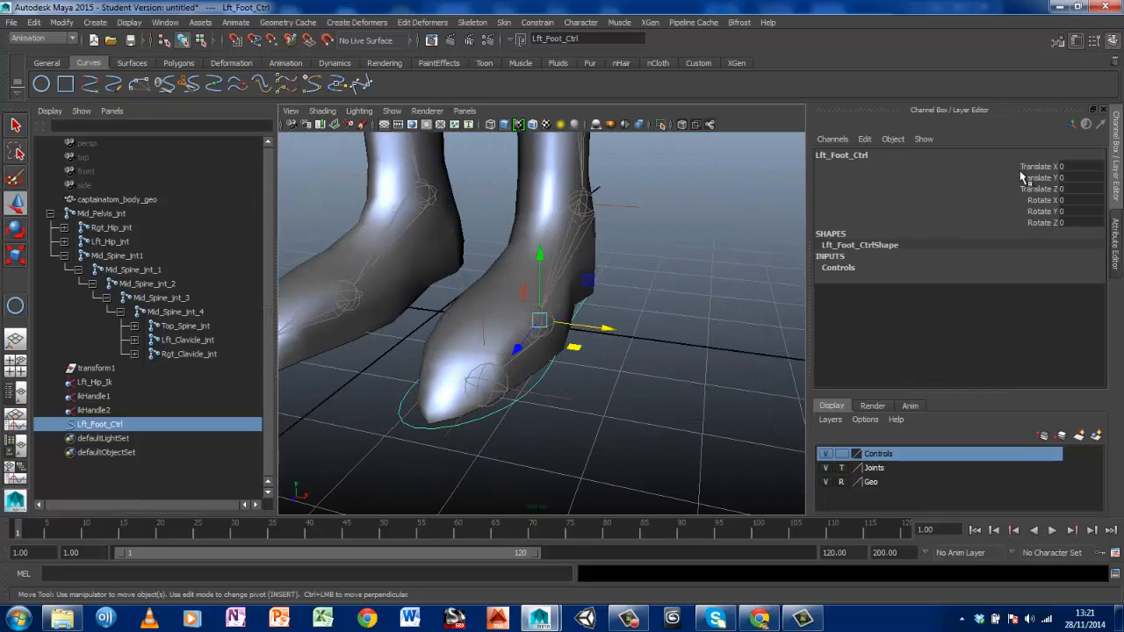
{"action": "left_click_drag", "start_coordinate": [594, 413], "coordinate": [578, 322], "text": "alt"}
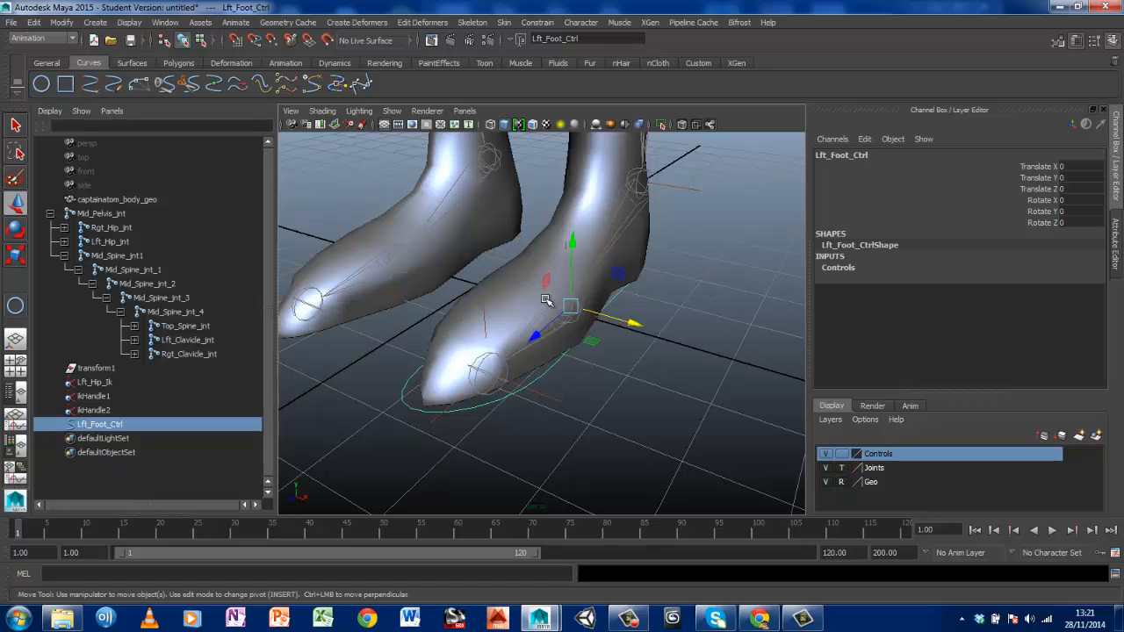
{"action": "left_click", "coordinate": [97, 396]}
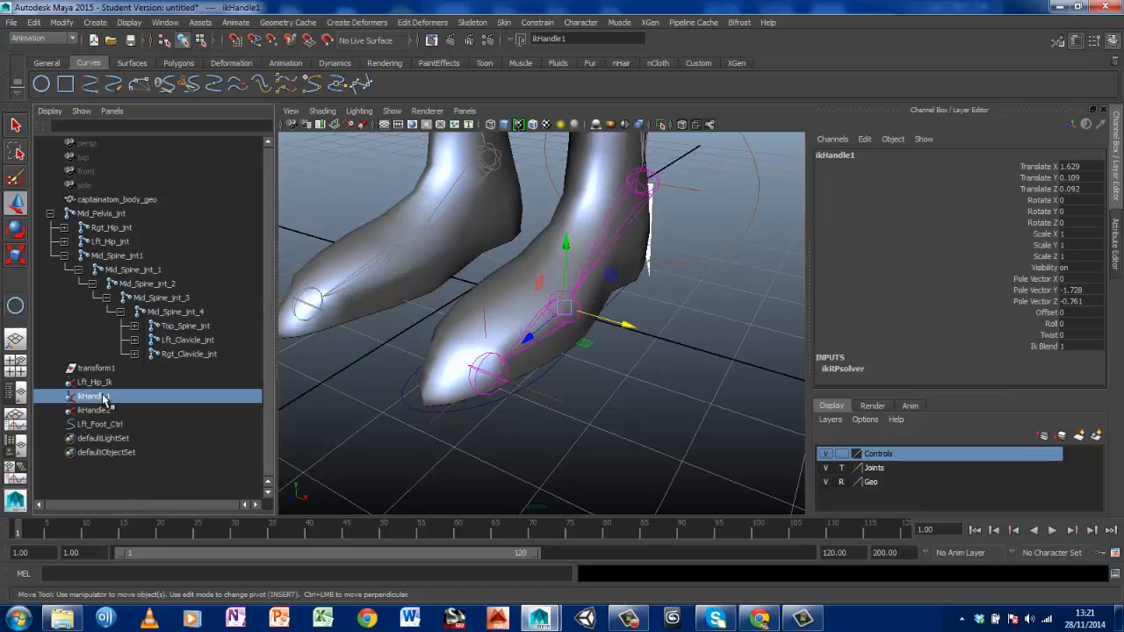
{"action": "left_click", "coordinate": [838, 155]}
{"action": "left_click", "coordinate": [838, 155]}
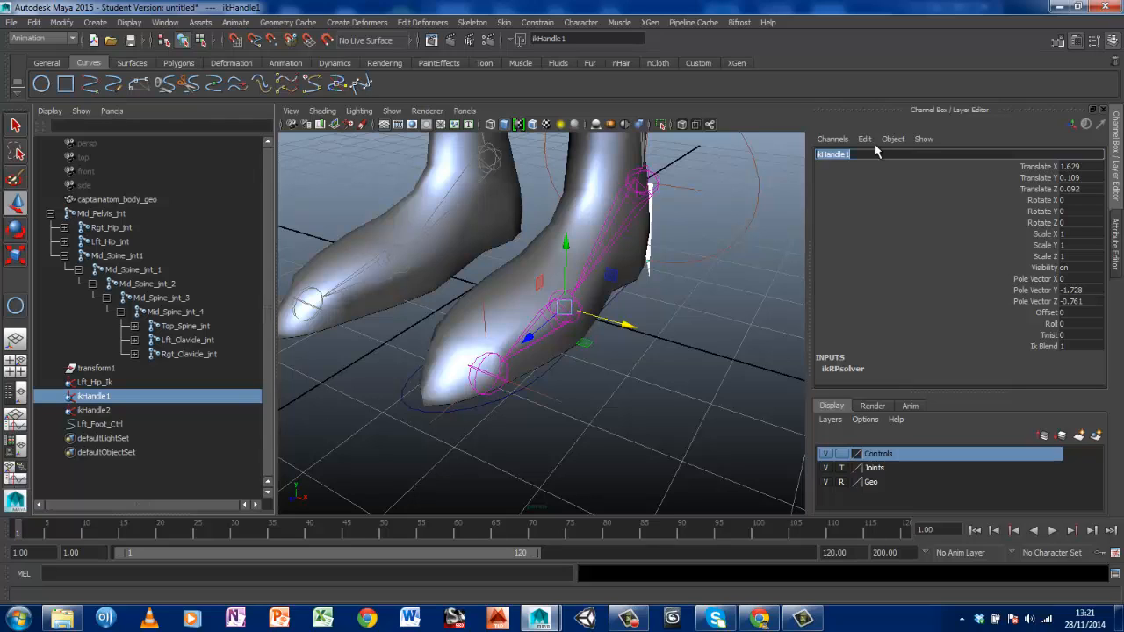
{"action": "type", "text": "Lft_Ball_Ik"}
{"action": "key", "text": "Return"}
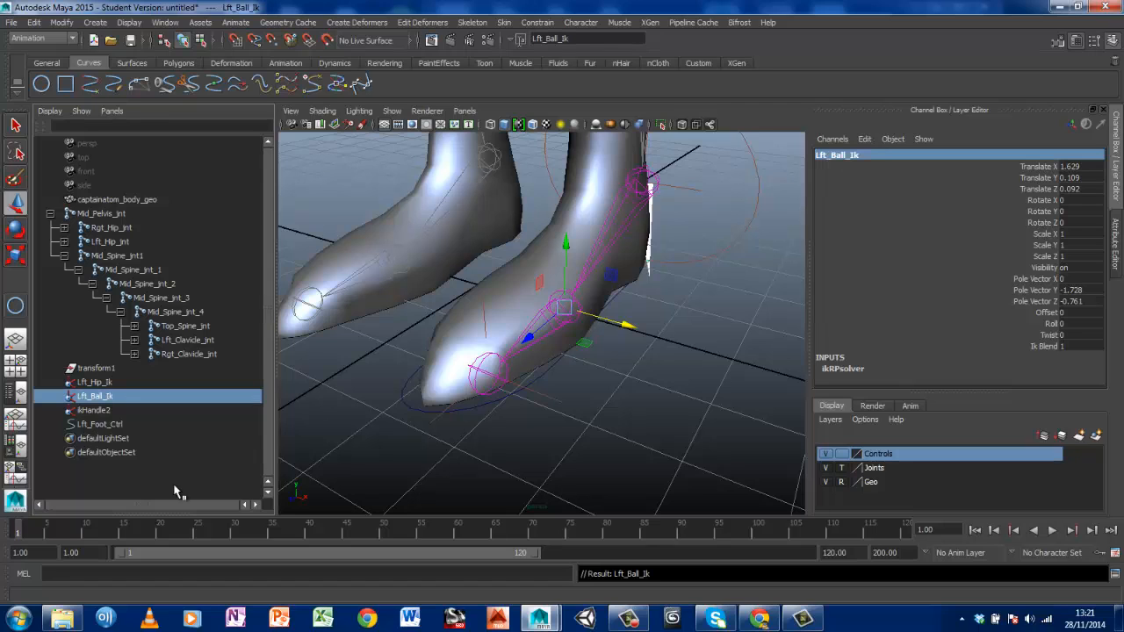
Rename ikHandle2, the IK handle at the left toe, to Lft_Toe_Ik and clear the selection
{"action": "left_click", "coordinate": [93, 410]}
{"action": "double_click", "coordinate": [842, 155]}
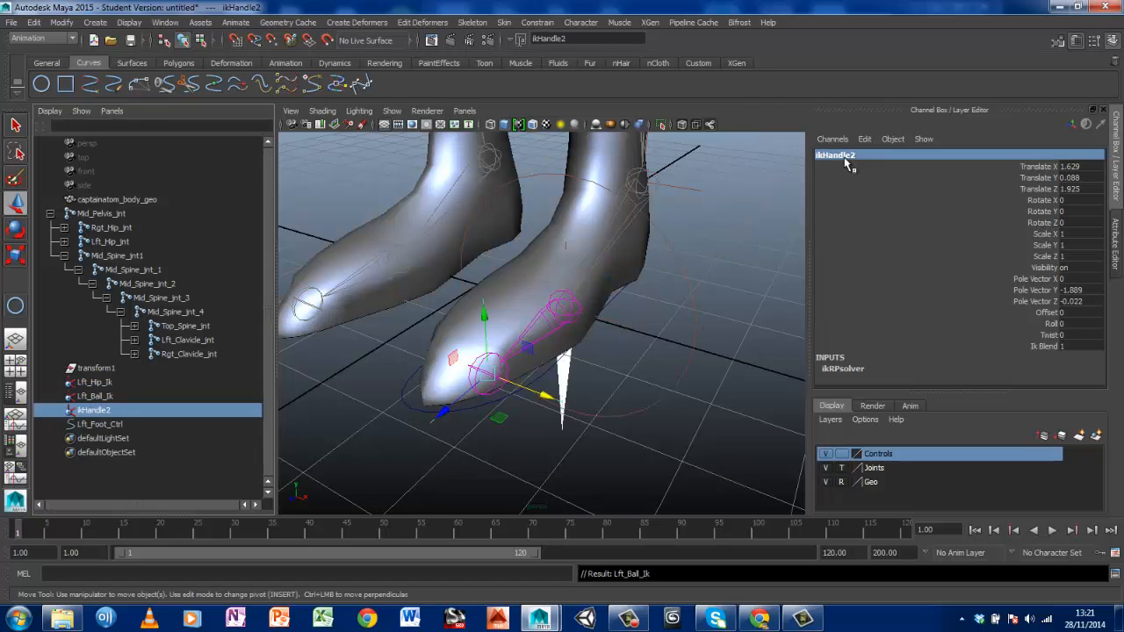
{"action": "type", "text": "Lft"}
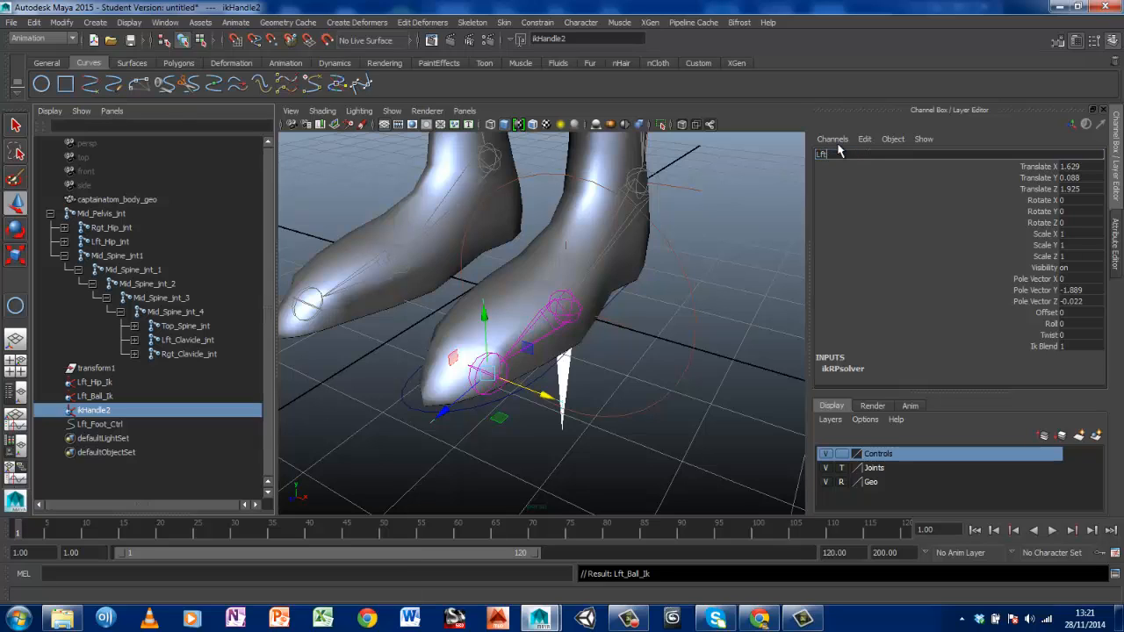
{"action": "type", "text": "_Toe_Ik"}
{"action": "key", "text": "Return"}
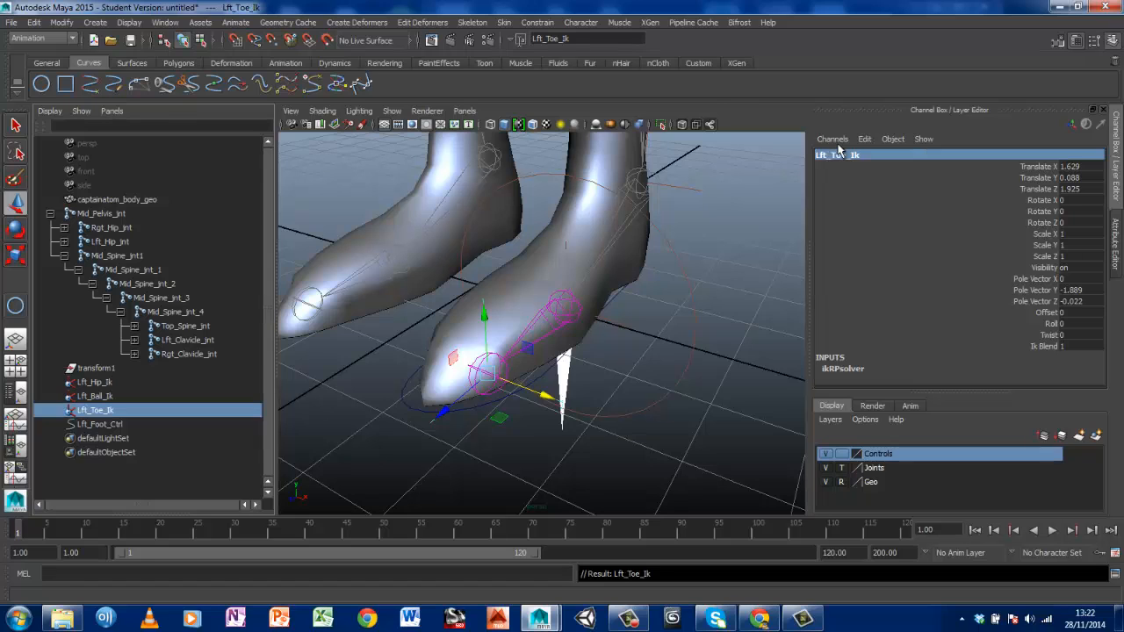
{"action": "left_click", "coordinate": [494, 296]}
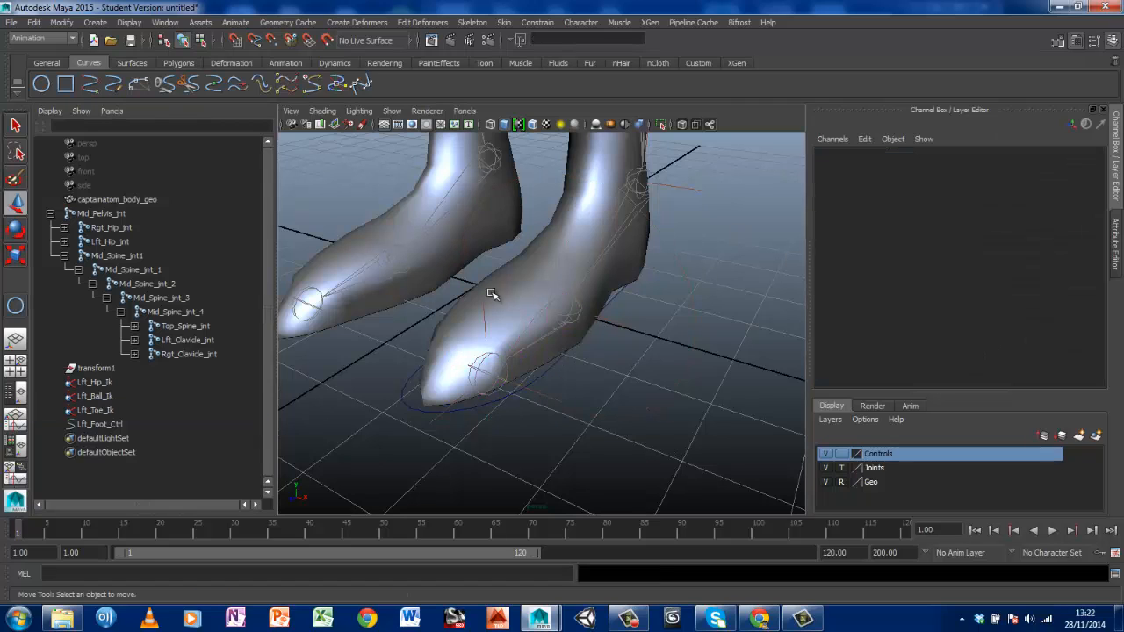
Group the Lft_Ball_Ik handle on its own and name the new group Lft_Ball_Lift
{"action": "left_click", "coordinate": [95, 387]}
{"action": "left_click", "coordinate": [98, 409]}
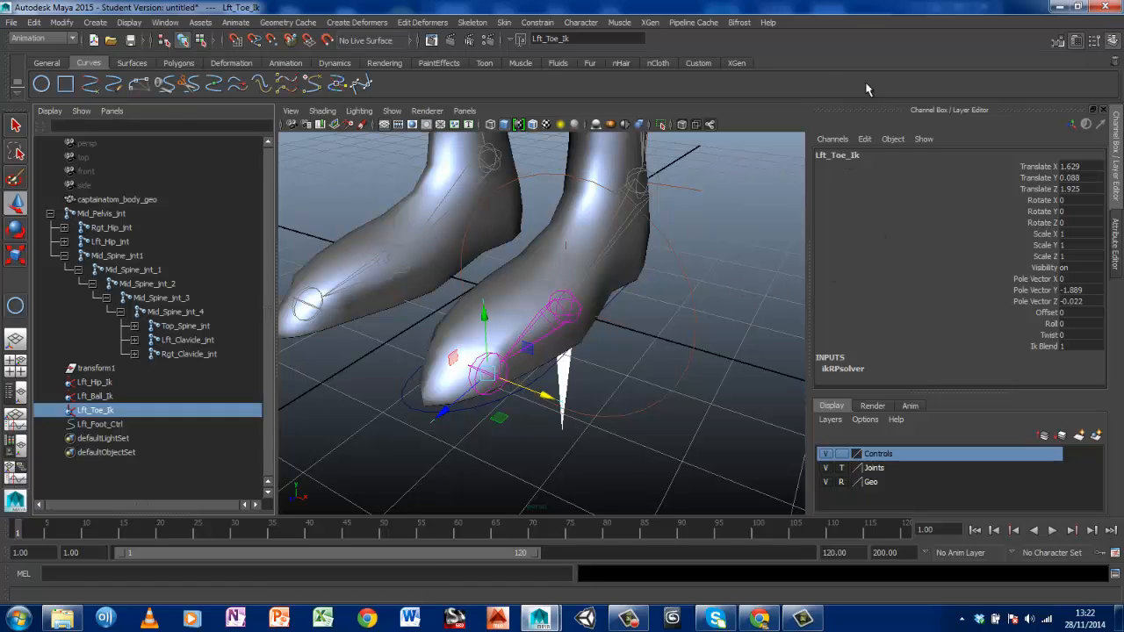
{"action": "left_click", "coordinate": [104, 397]}
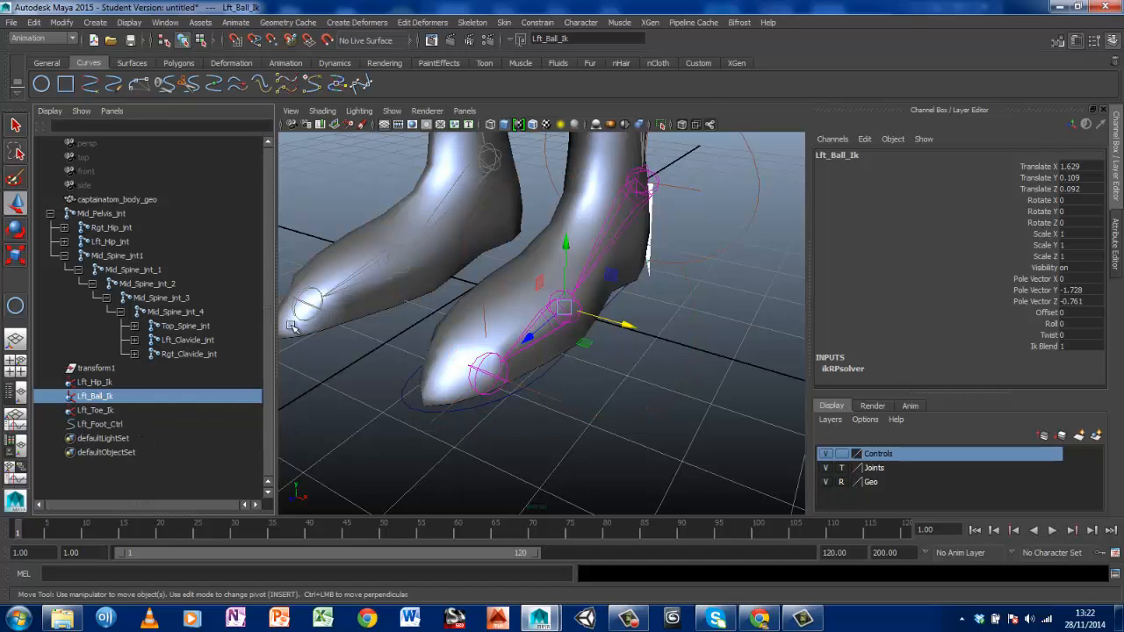
{"action": "key", "text": "ctrl+g"}
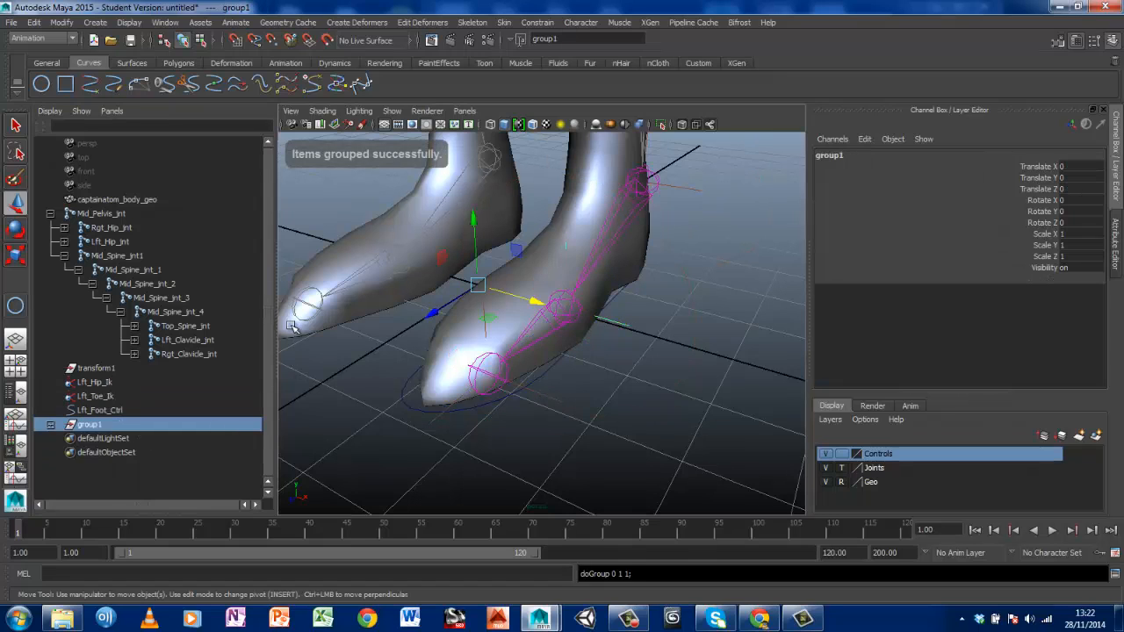
{"action": "double_click", "coordinate": [97, 426]}
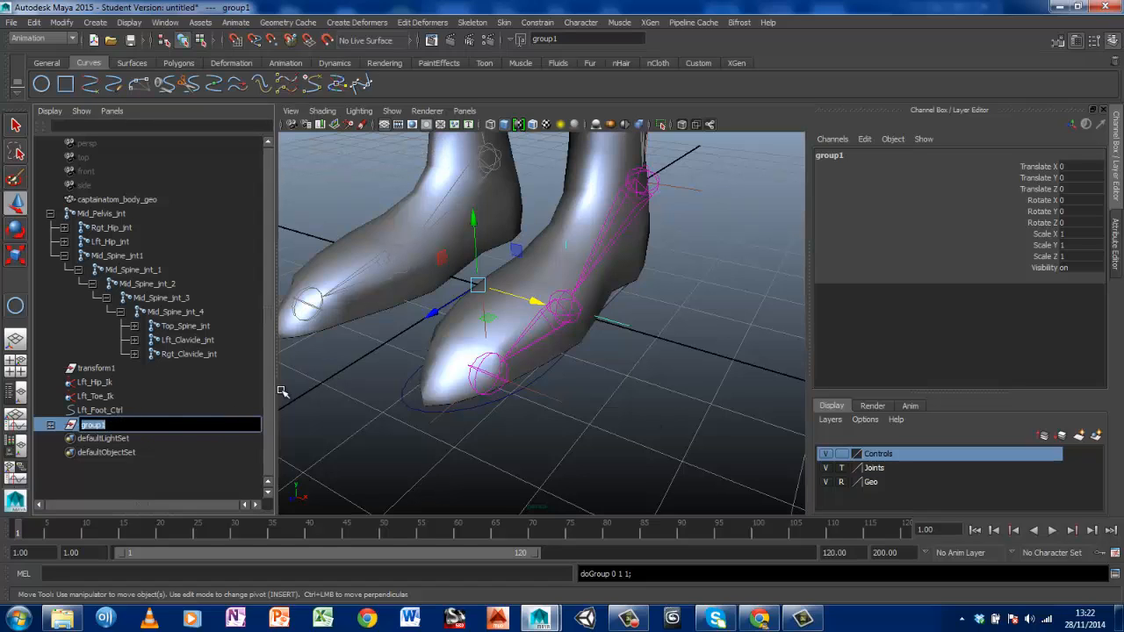
{"action": "type", "text": "Lft_Ball_I"}
{"action": "type", "text": "ft"}
{"action": "key", "text": "Return"}
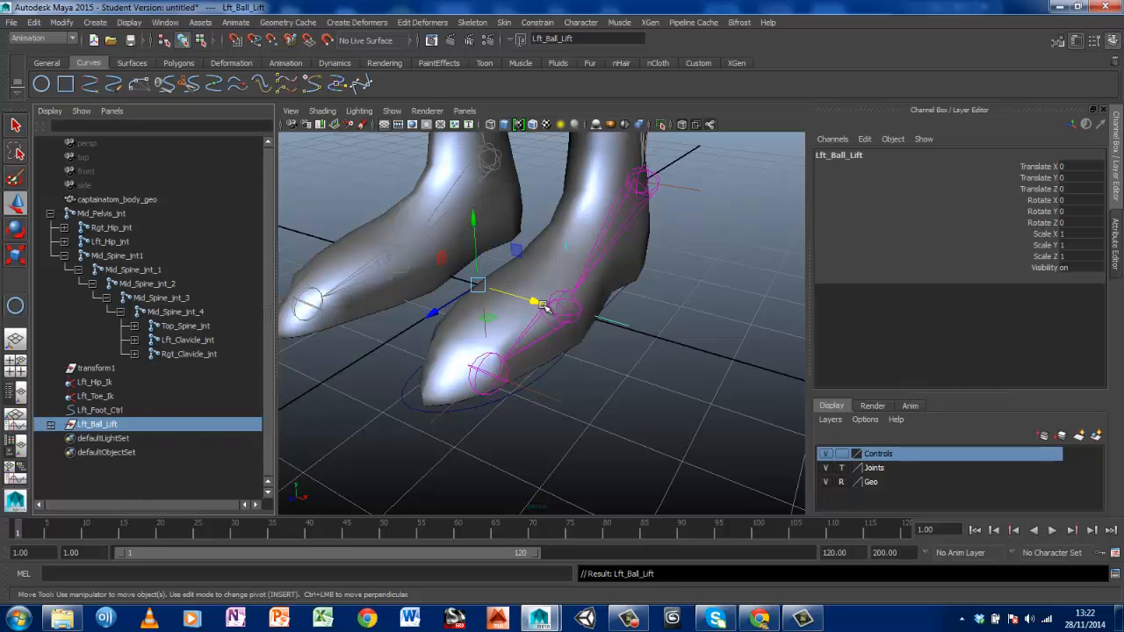
Dismiss the Windows color scheme prompt and snap the pivot of the Lft_Ball_Lift group to the left foot's ball joint
{"action": "left_click_drag", "start_coordinate": [543, 316], "coordinate": [542, 224], "text": "alt"}
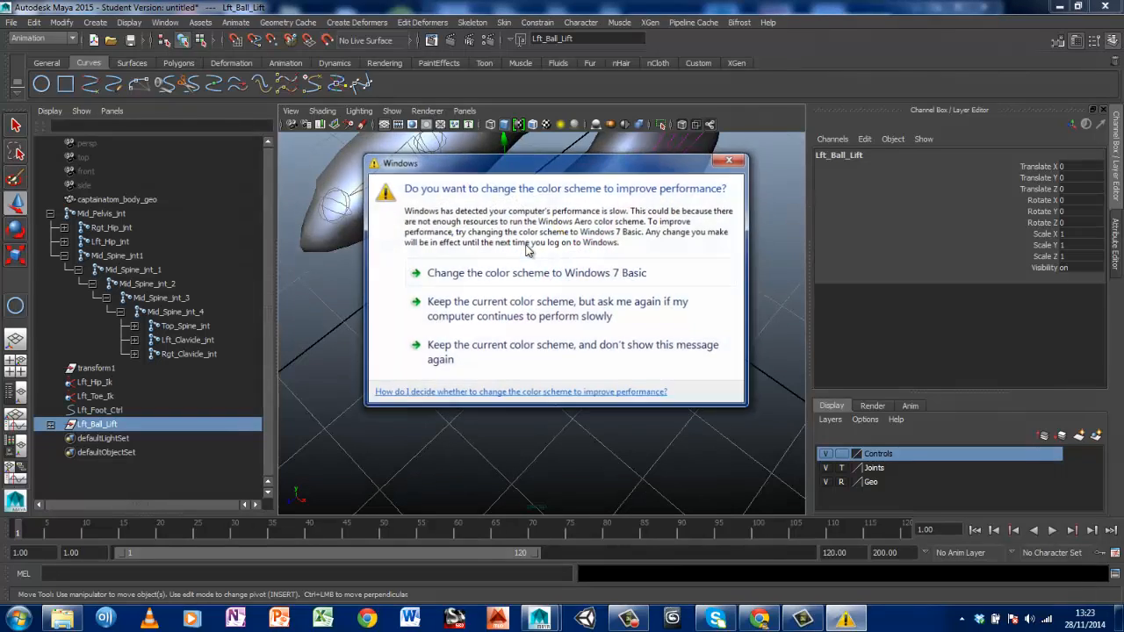
{"action": "left_click", "coordinate": [730, 161]}
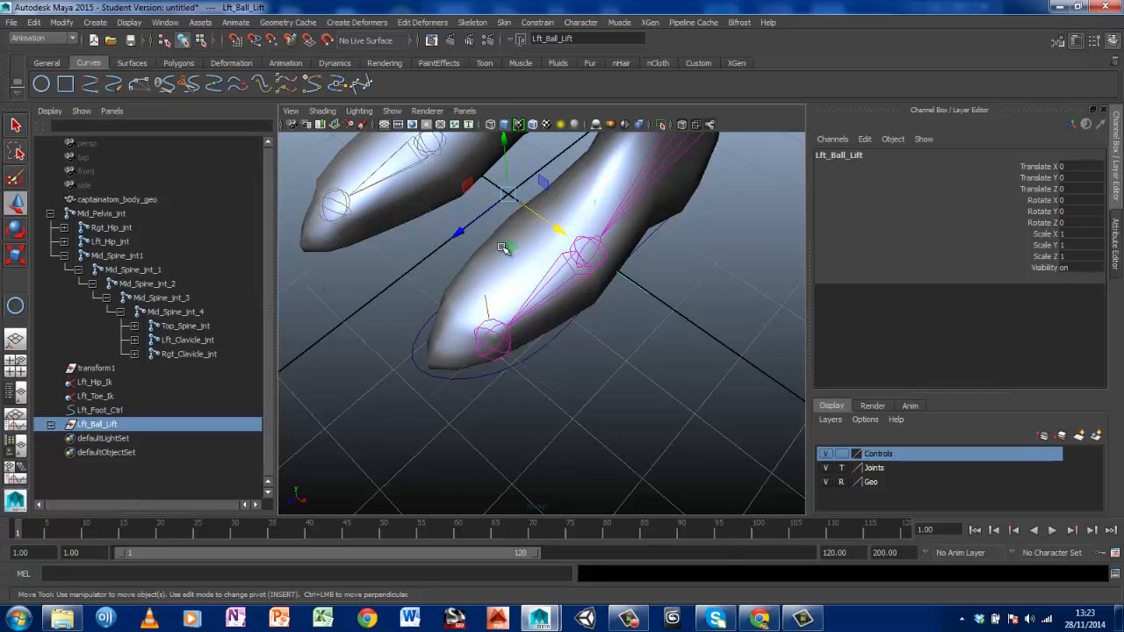
{"action": "left_click_drag", "start_coordinate": [504, 246], "coordinate": [609, 318], "text": "alt"}
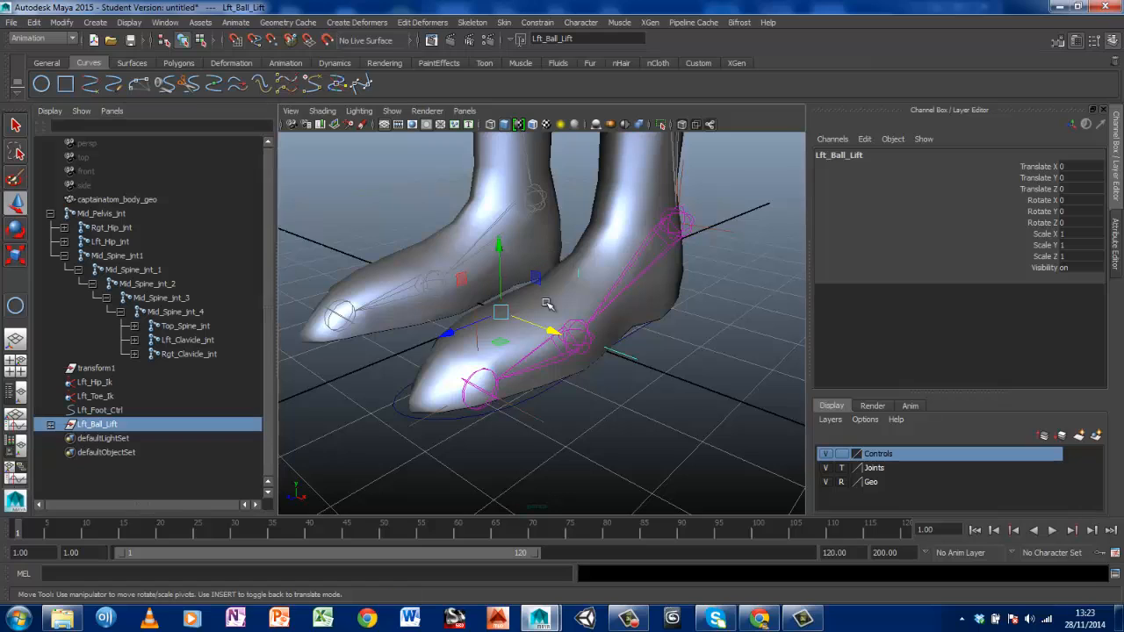
{"action": "left_click", "coordinate": [501, 313]}
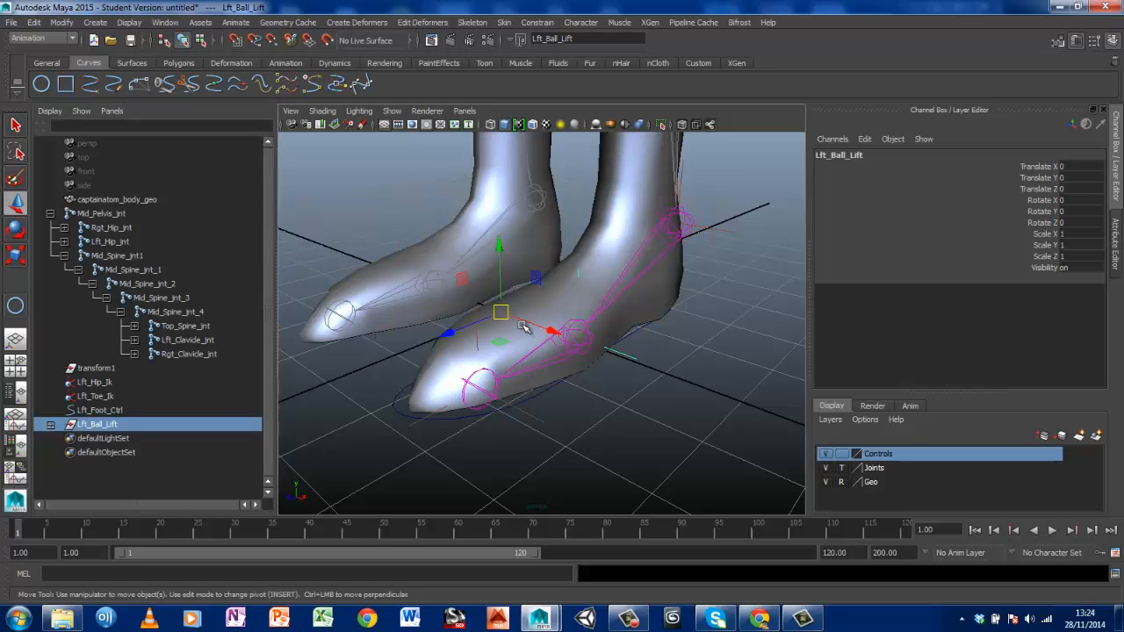
{"action": "key", "text": "Insert"}
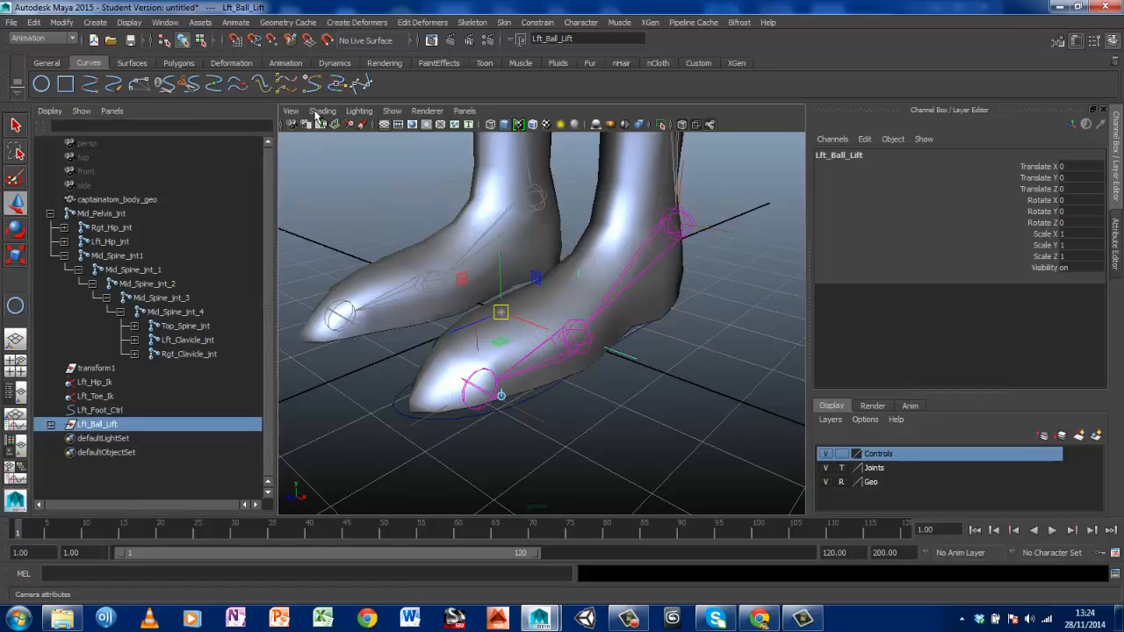
{"action": "left_click", "coordinate": [271, 40]}
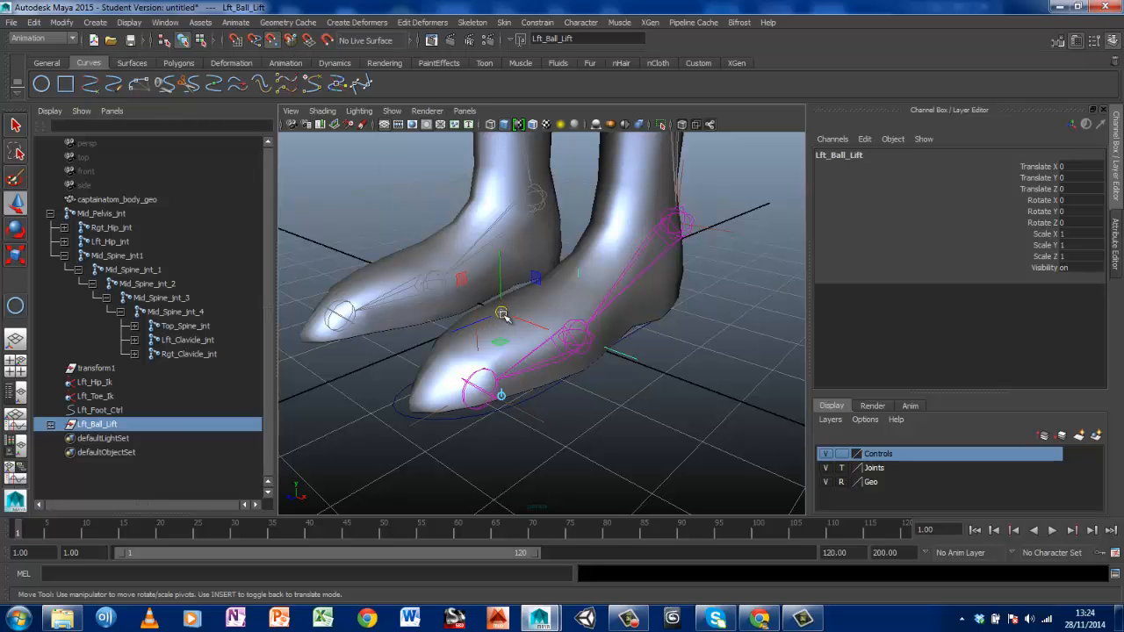
{"action": "left_click_drag", "start_coordinate": [501, 313], "coordinate": [575, 335]}
{"action": "mouse_move", "coordinate": [638, 319]}
{"action": "left_mouse_down", "text": "alt"}
{"action": "mouse_move", "coordinate": [588, 324]}
{"action": "mouse_move", "coordinate": [601, 391]}
{"action": "mouse_move", "coordinate": [624, 308]}
{"action": "left_mouse_up", "text": "alt"}
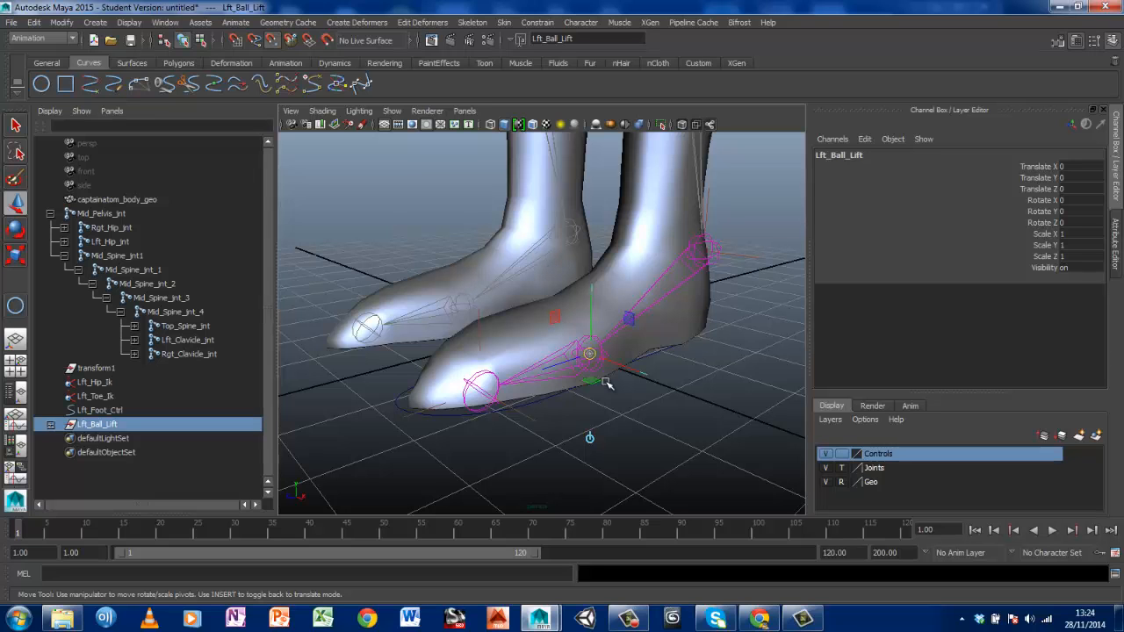
{"action": "mouse_move", "coordinate": [592, 399]}
{"action": "left_mouse_down", "text": "alt"}
{"action": "mouse_move", "coordinate": [646, 416]}
{"action": "mouse_move", "coordinate": [658, 401]}
{"action": "mouse_move", "coordinate": [554, 401]}
{"action": "mouse_move", "coordinate": [599, 407]}
{"action": "left_mouse_up", "text": "alt"}
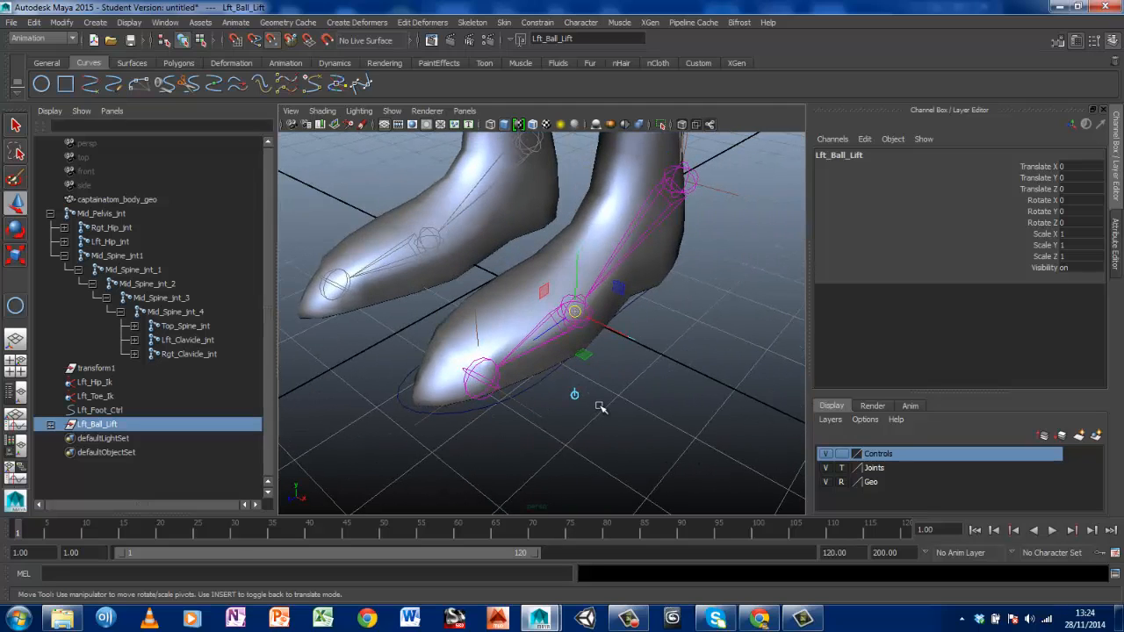
{"action": "mouse_move", "coordinate": [539, 372]}
{"action": "left_mouse_down", "text": "alt"}
{"action": "mouse_move", "coordinate": [459, 373]}
{"action": "mouse_move", "coordinate": [556, 376]}
{"action": "left_mouse_up", "text": "alt"}
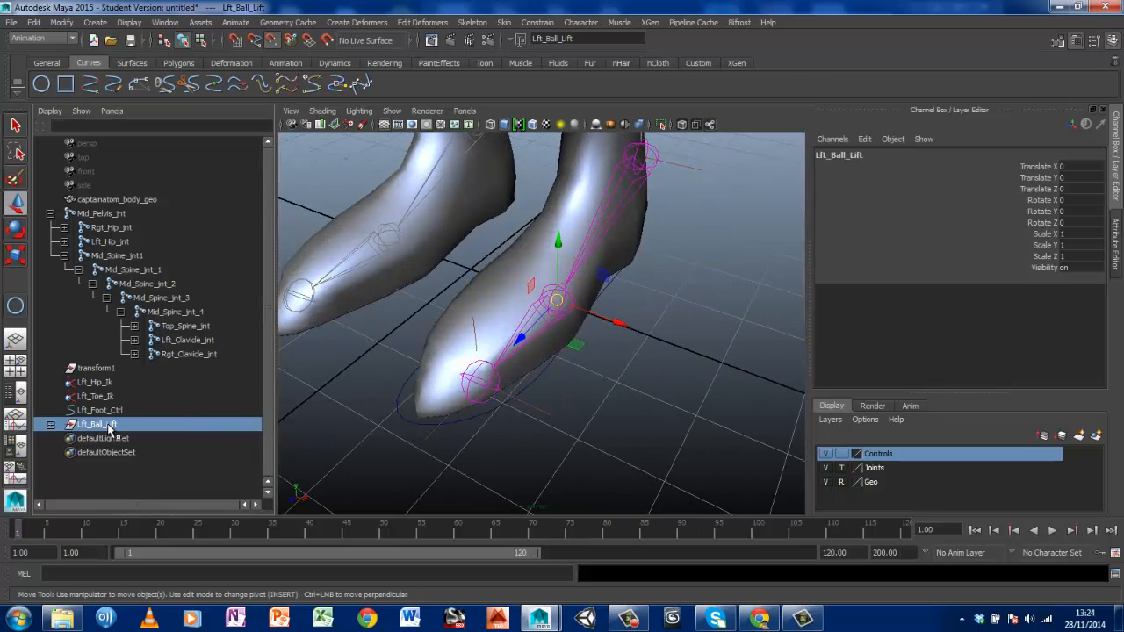
Select the Lft_Hip_Ik and Lft_Toe_Ik handles together, then bring up the screen recorder window
{"action": "left_click", "coordinate": [103, 386]}
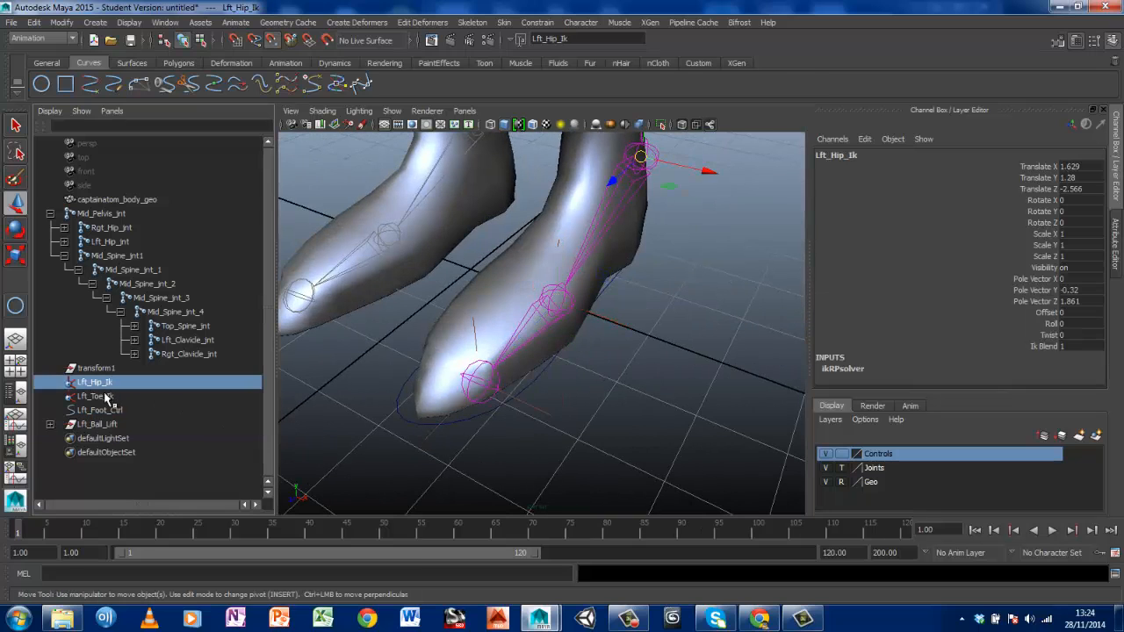
{"action": "left_click", "coordinate": [104, 397], "text": "ctrl"}
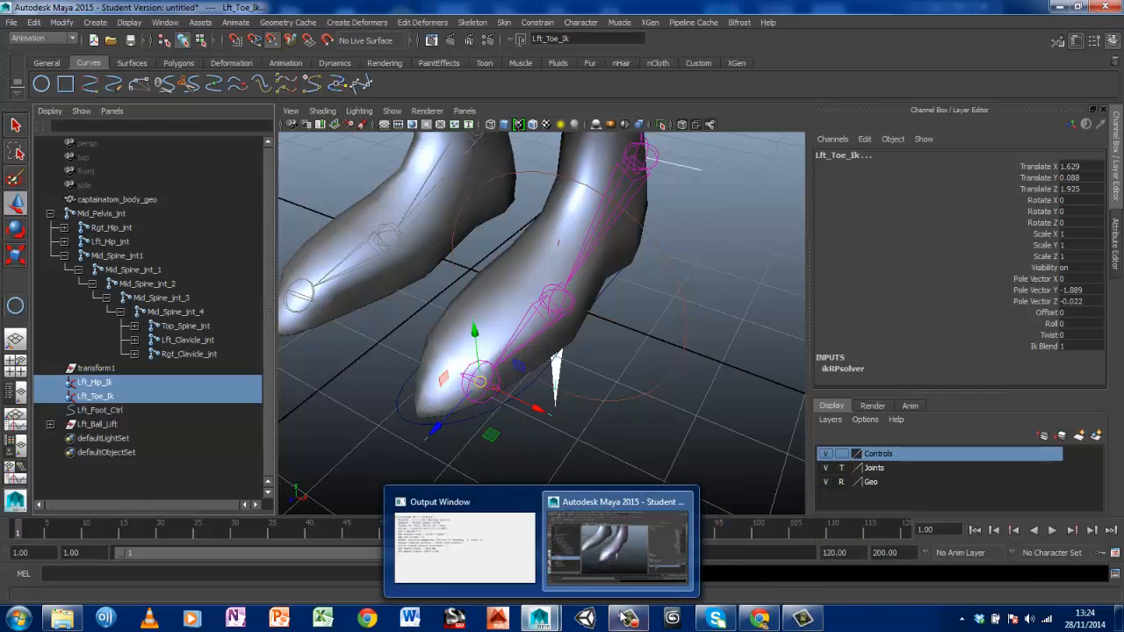
{"action": "left_click", "coordinate": [627, 617]}
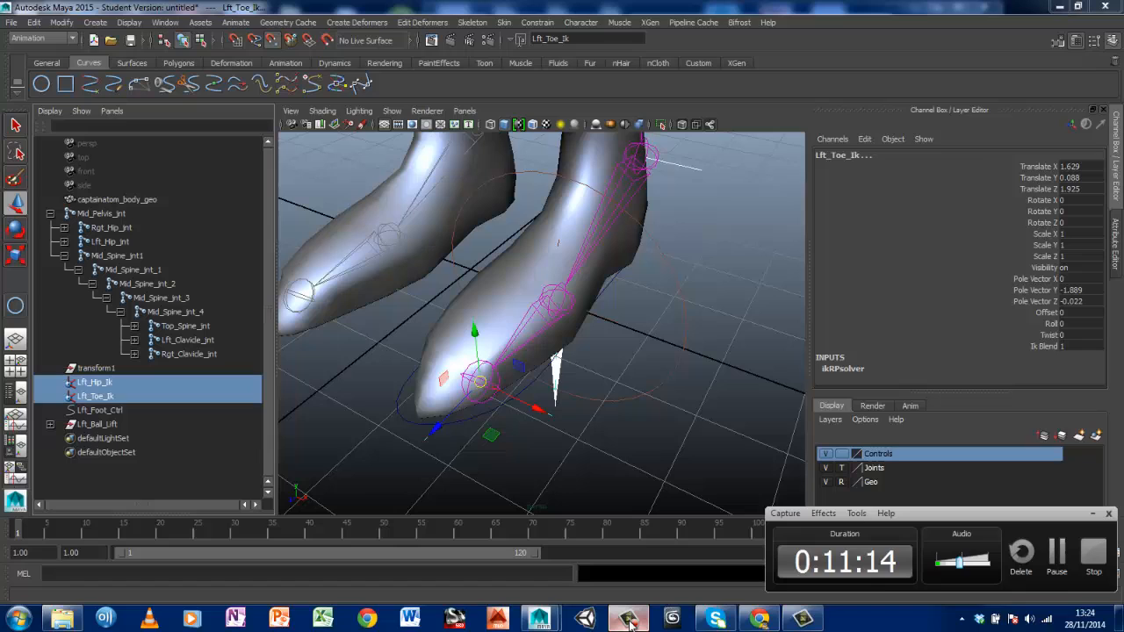
Rename the Lft_Hip_Ik handle to Lft_Ankle_Ik and parent it under the Lft_Ball_Lift group
{"action": "left_click", "coordinate": [1059, 562]}
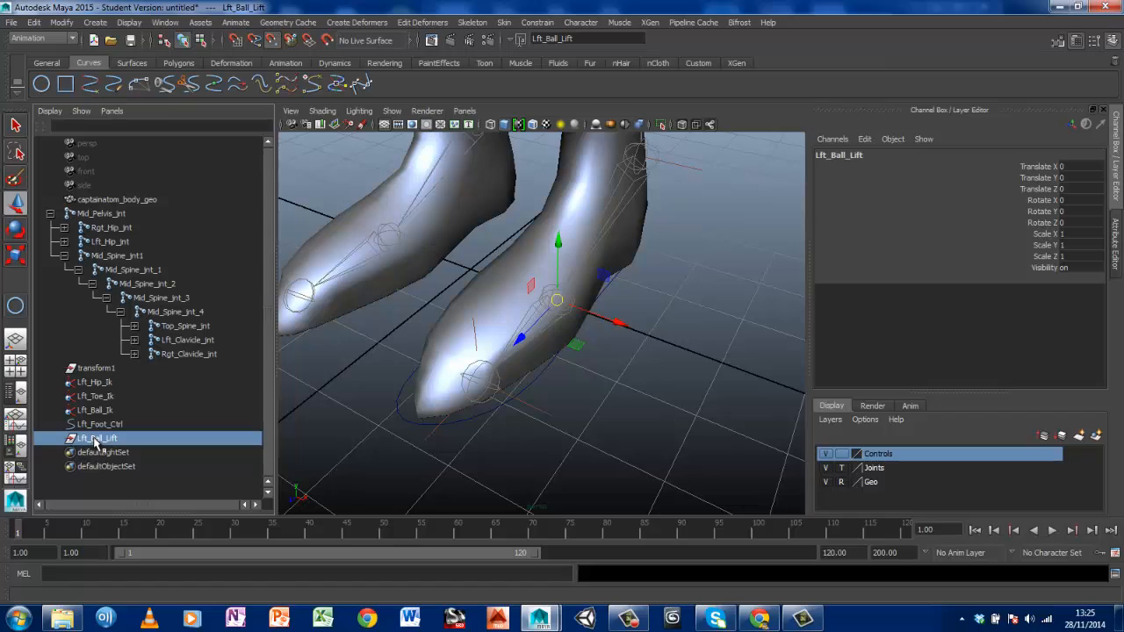
{"action": "double_click", "coordinate": [99, 383]}
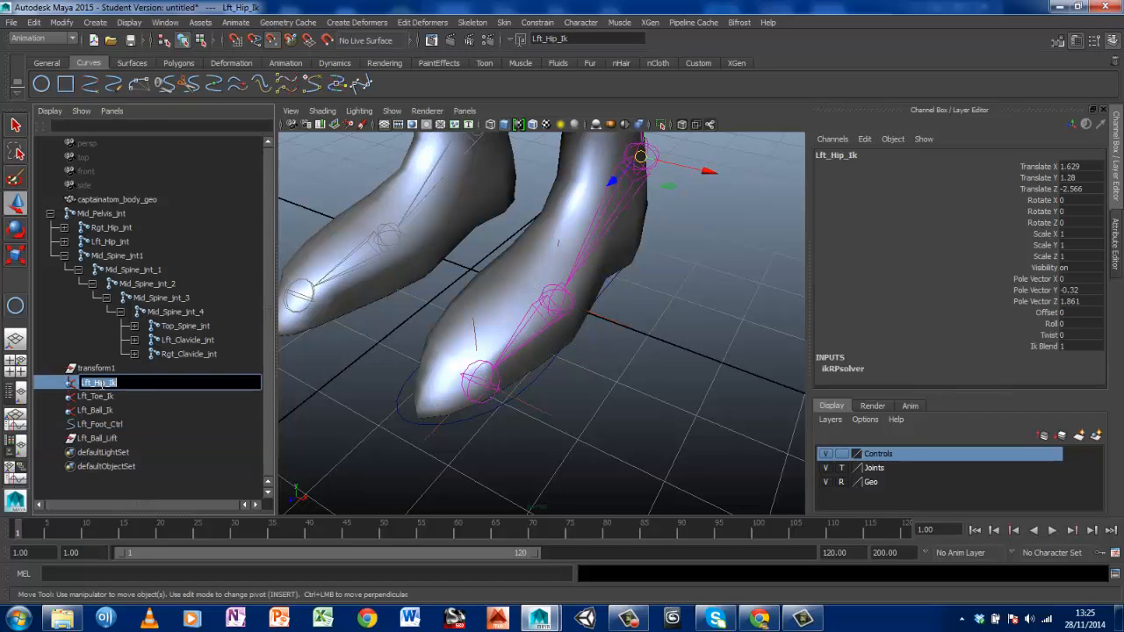
{"action": "left_click", "coordinate": [103, 383]}
{"action": "key", "text": "Return"}
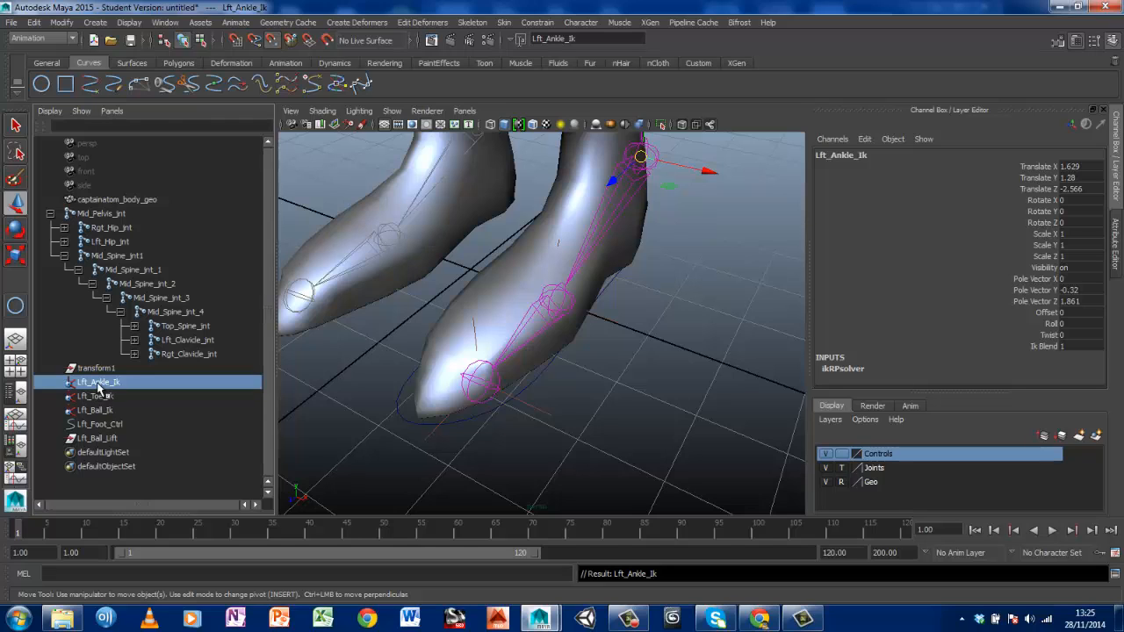
{"action": "middle_click_drag", "start_coordinate": [99, 389], "coordinate": [96, 438]}
{"action": "left_click", "coordinate": [105, 424]}
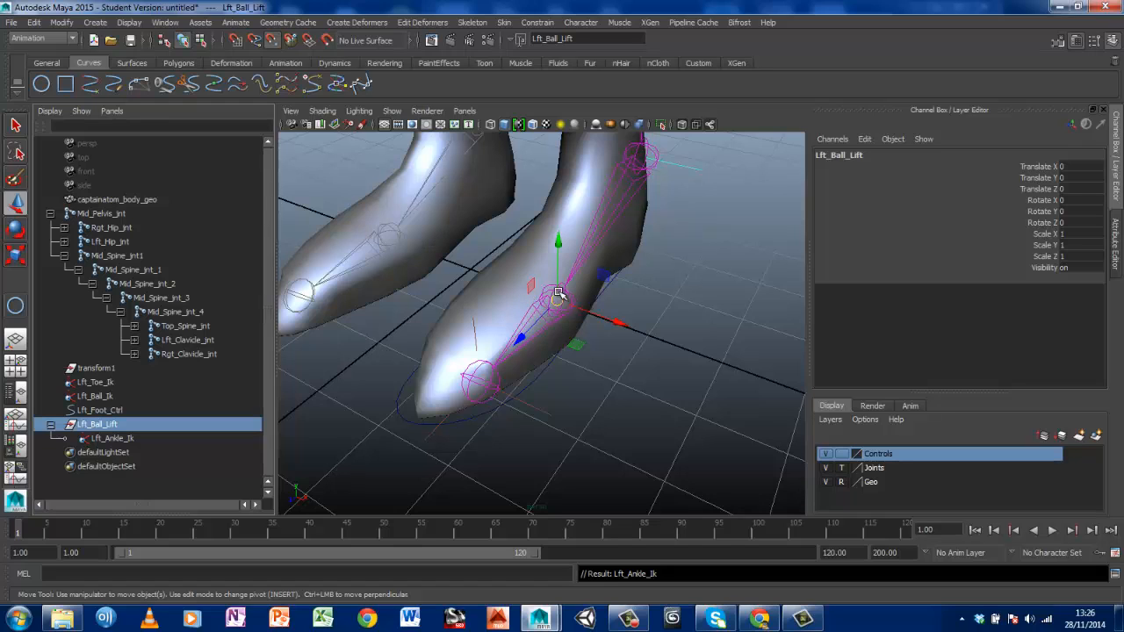
Group the Lft_Toe_Ik and Lft_Ball_Ik handles together and name the new group Lft_Toe_Lft
{"action": "left_click", "coordinate": [101, 383]}
{"action": "left_click", "coordinate": [96, 395], "text": "shift"}
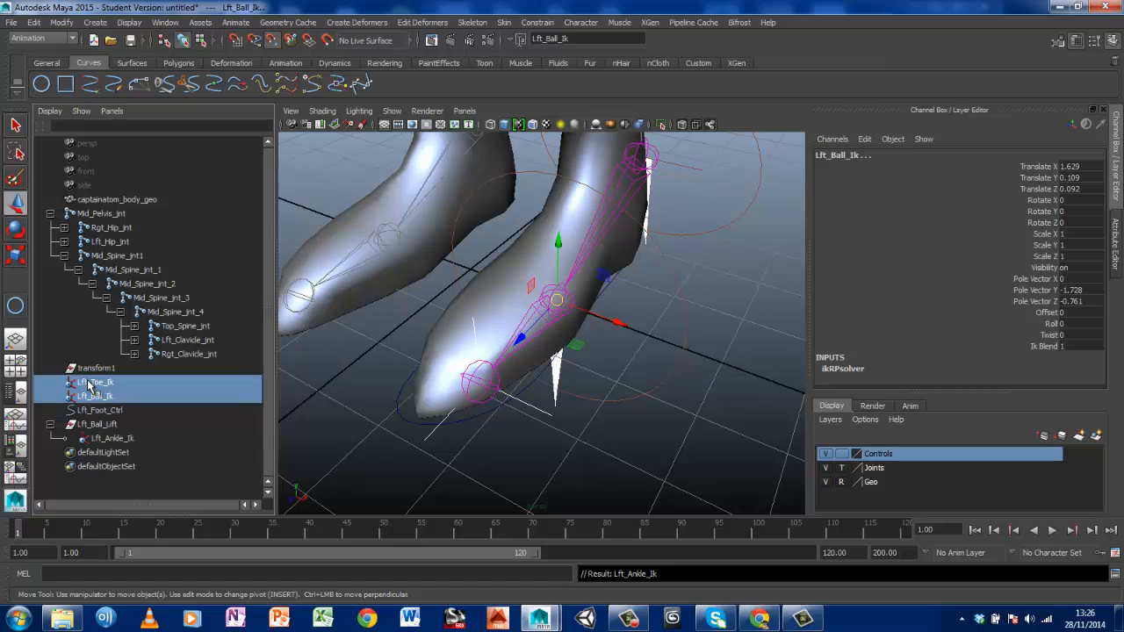
{"action": "key", "text": "ctrl+g"}
{"action": "double_click", "coordinate": [95, 423]}
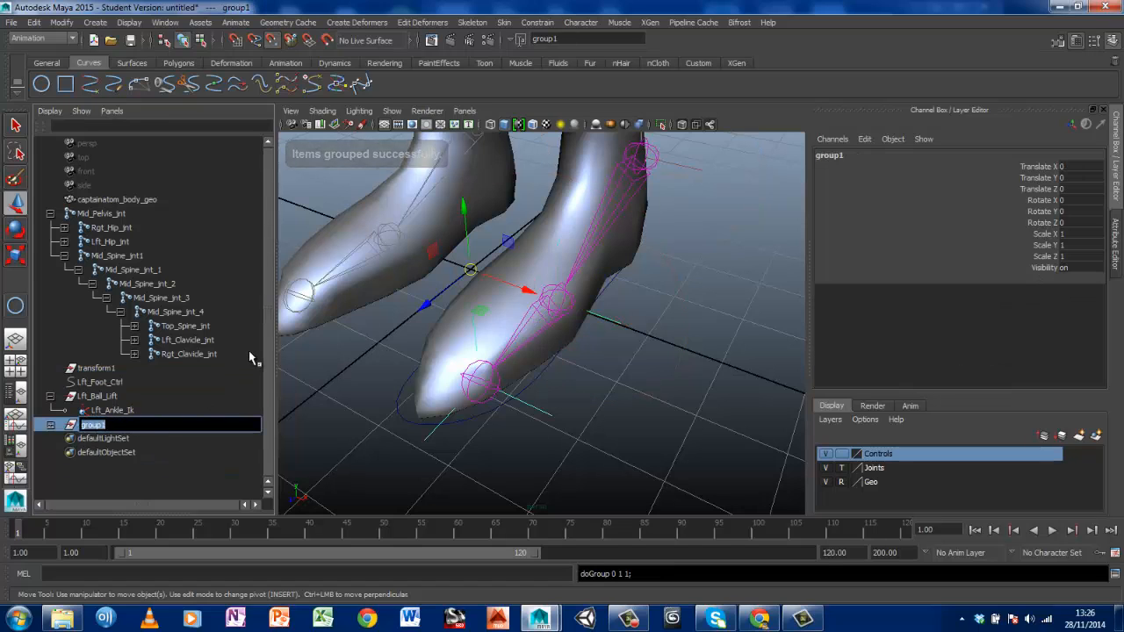
{"action": "type", "text": "Lft"}
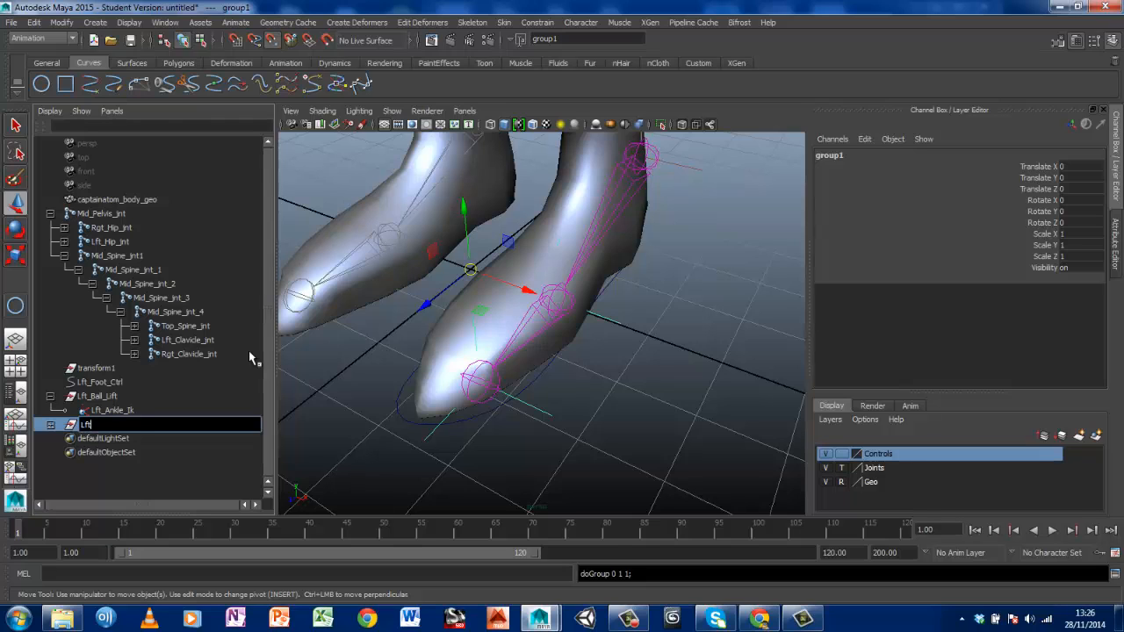
{"action": "type", "text": "_Toe_Lft"}
{"action": "key", "text": "Return"}
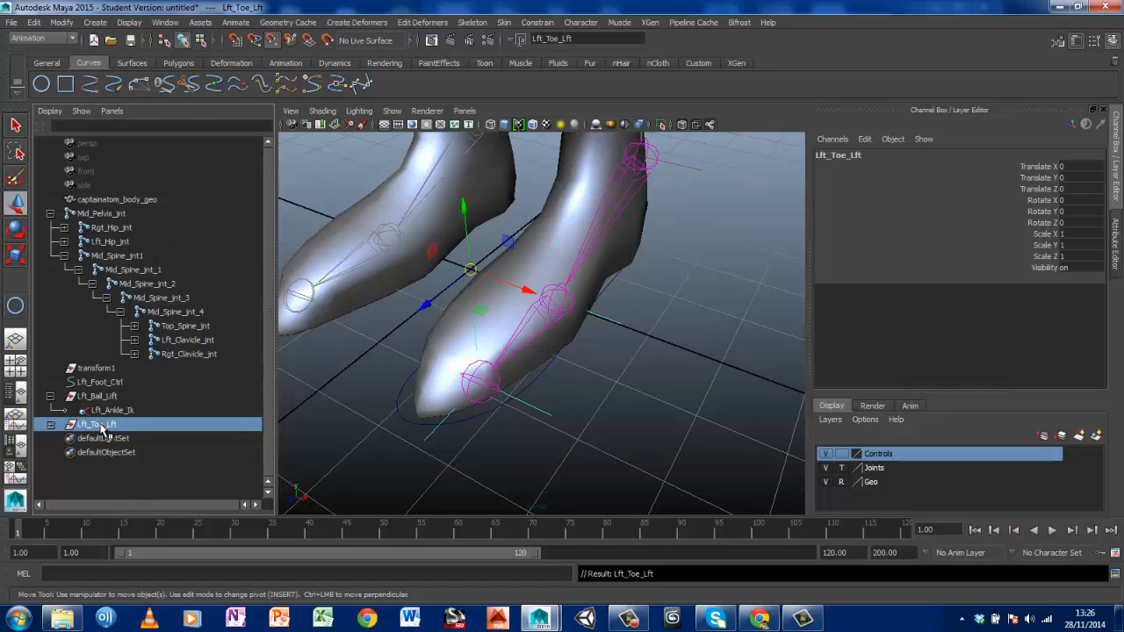
Group Lft_Ball_Lift and Lft_Toe_Lft together and name the new parent group Lft_Toe_Roll
{"action": "left_click", "coordinate": [50, 396]}
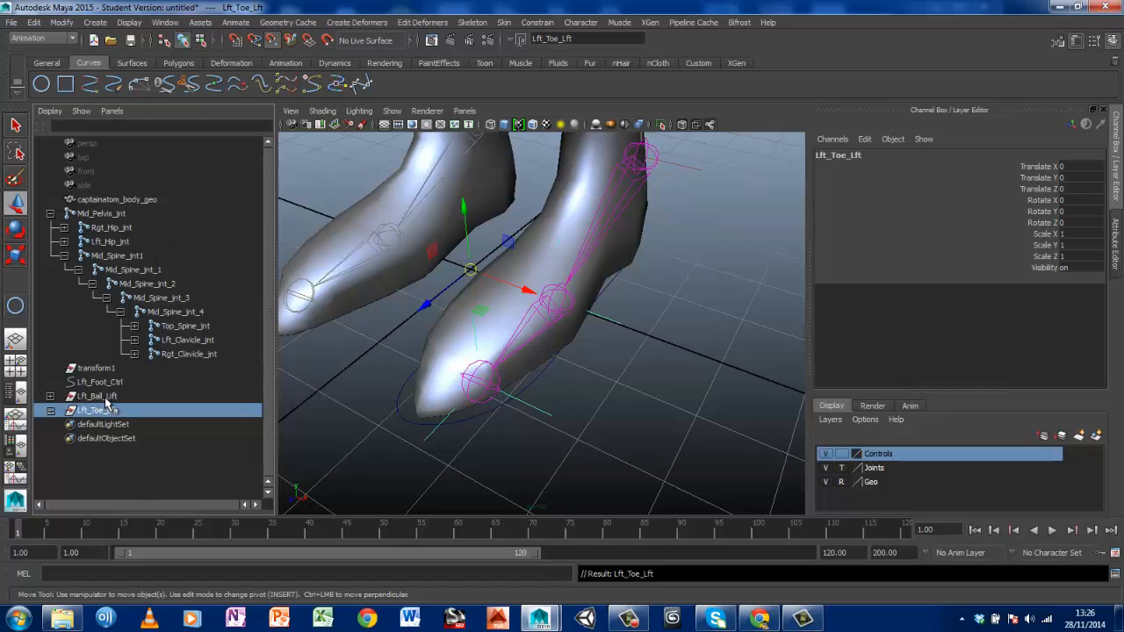
{"action": "left_click", "coordinate": [102, 397]}
{"action": "left_click", "coordinate": [102, 411], "text": "ctrl"}
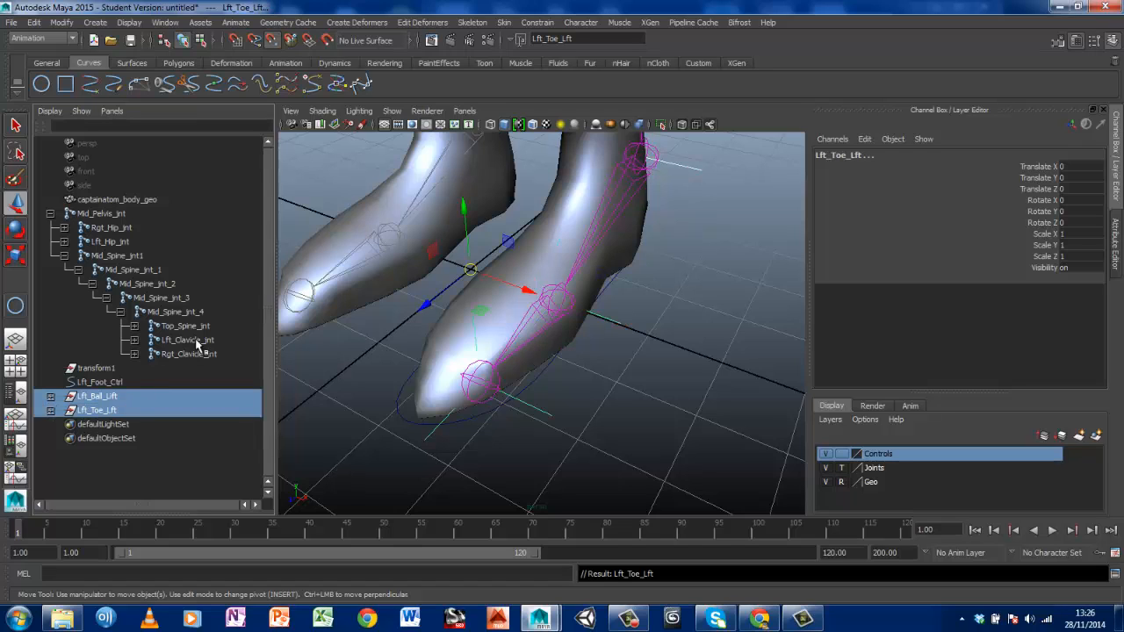
{"action": "key", "text": "ctrl+g"}
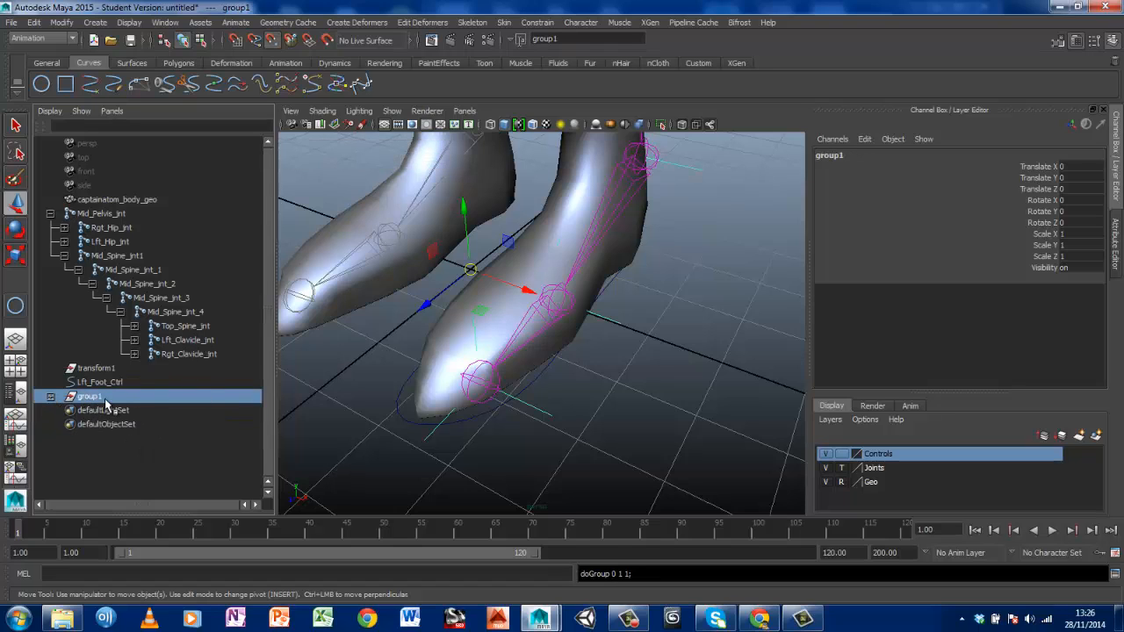
{"action": "double_click", "coordinate": [104, 398]}
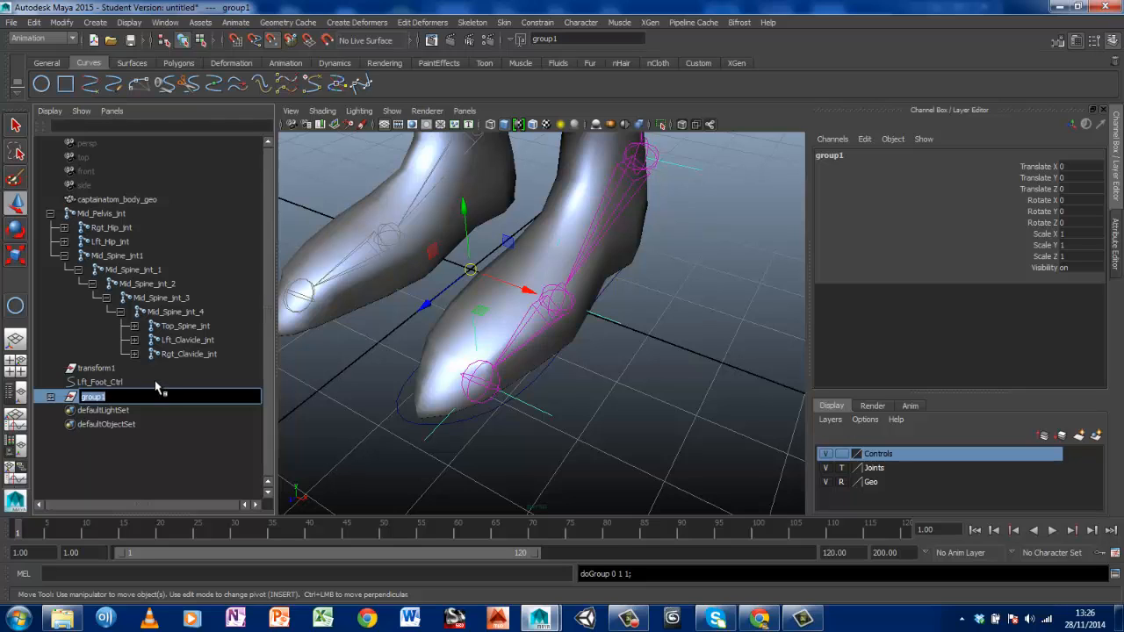
{"action": "type", "text": "Lft_Toe_Roll"}
{"action": "key", "text": "Return"}
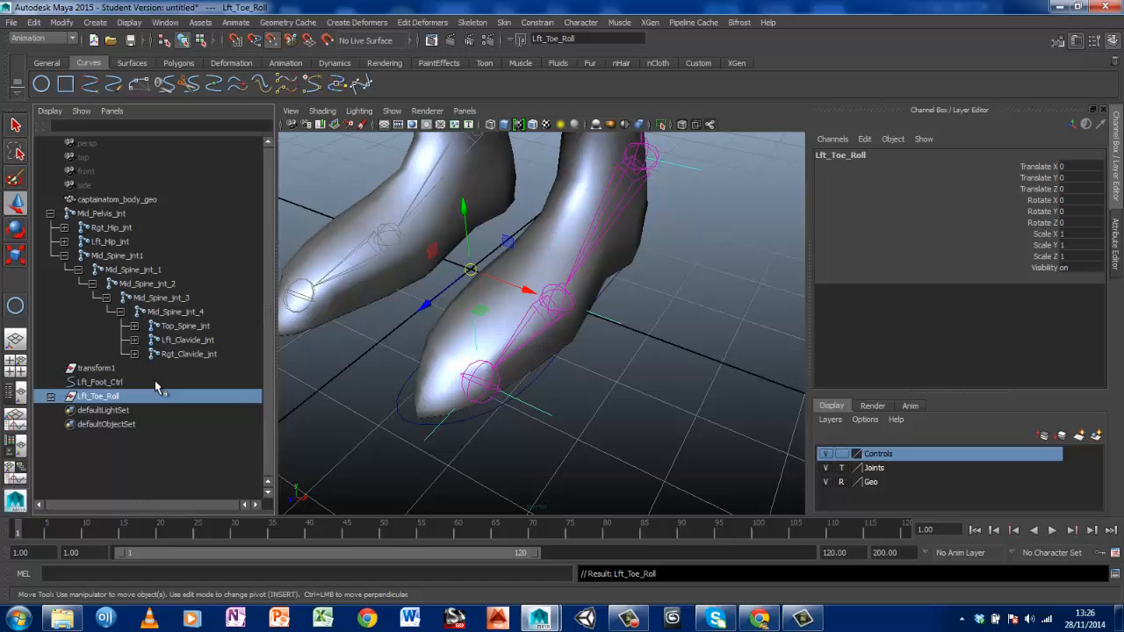
Group Lft_Toe_Roll on its own and name the new parent group Lft_Ankle_grp
{"action": "left_click", "coordinate": [50, 395]}
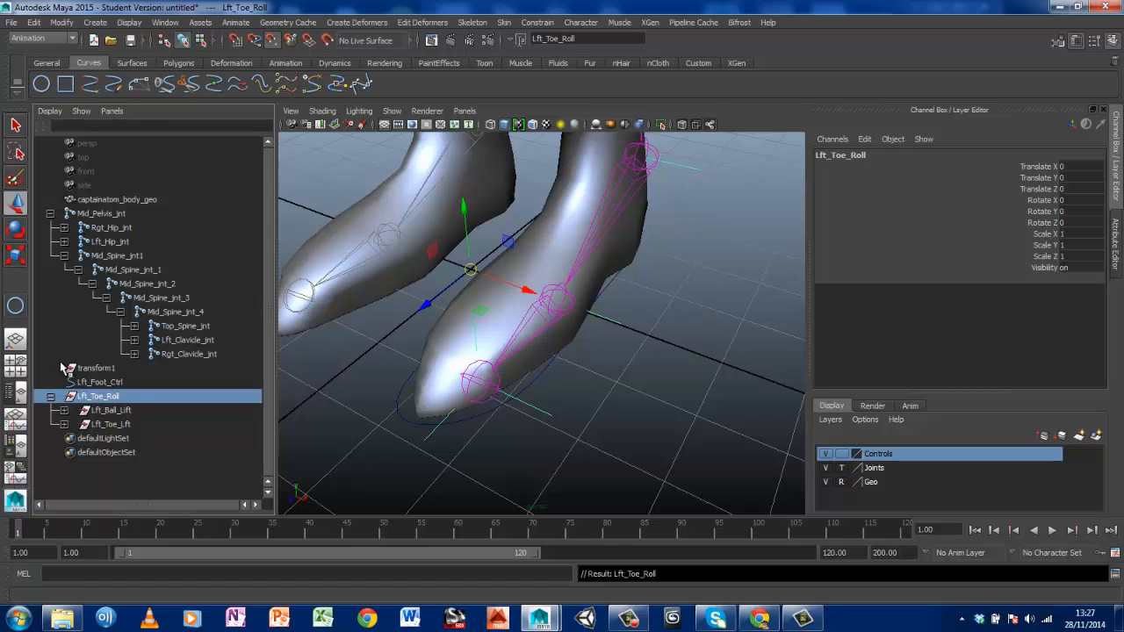
{"action": "key", "text": "ctrl+g"}
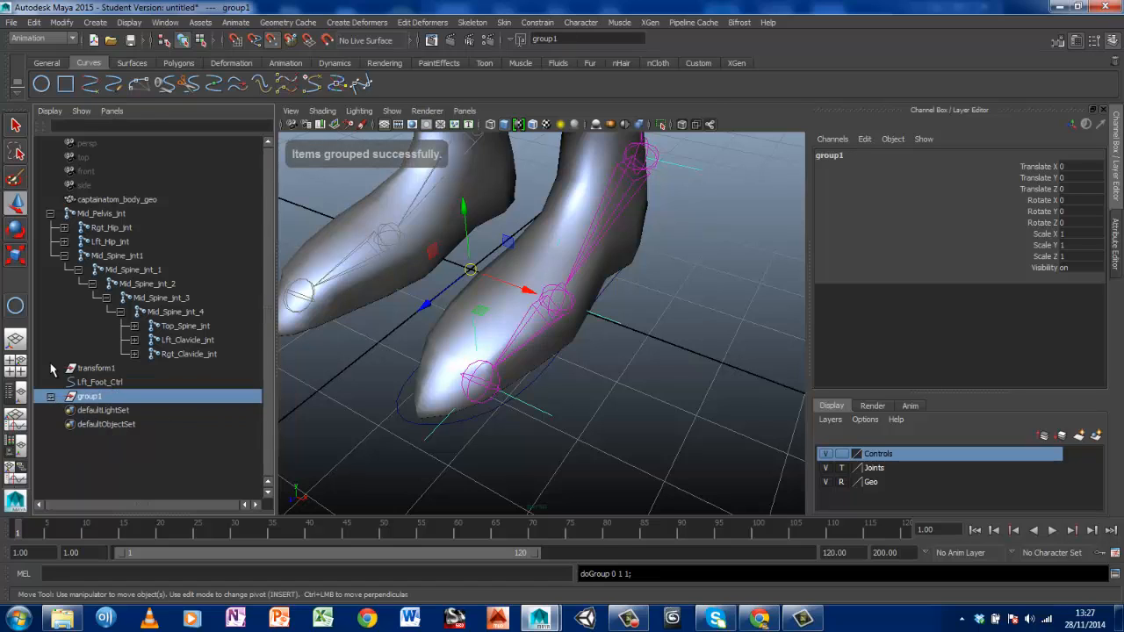
{"action": "double_click", "coordinate": [91, 397]}
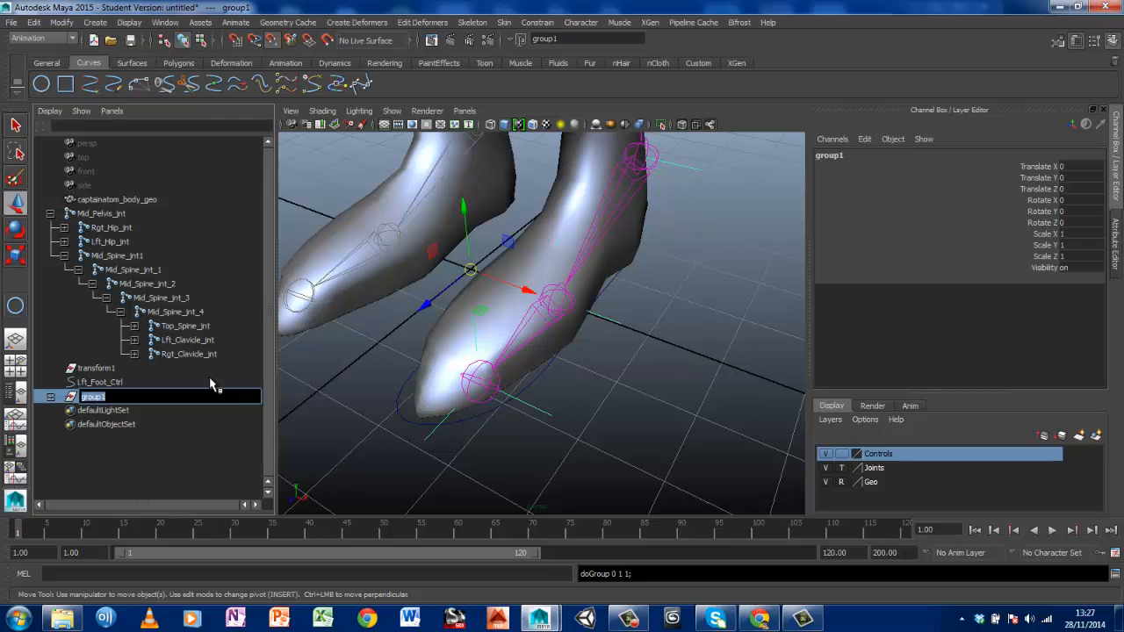
{"action": "type", "text": "Lft_Ankle_grp"}
{"action": "key", "text": "Return"}
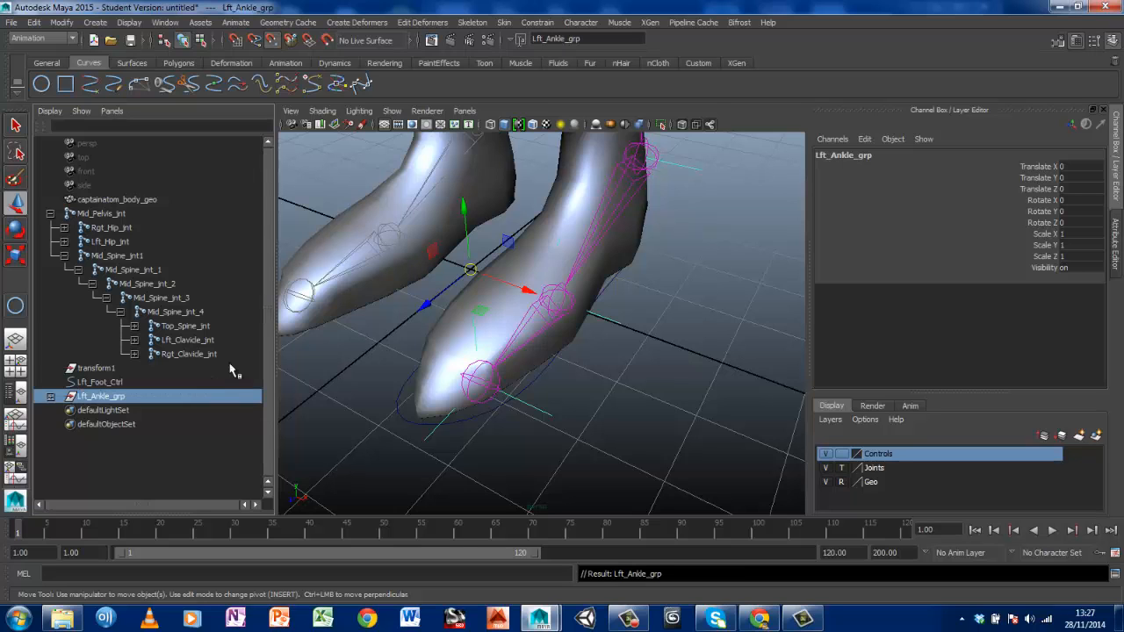
Expand the Lft_Ankle_grp hierarchy down to the IK handles inside the ball and toe groups
{"action": "left_click", "coordinate": [50, 396]}
{"action": "left_click", "coordinate": [64, 410]}
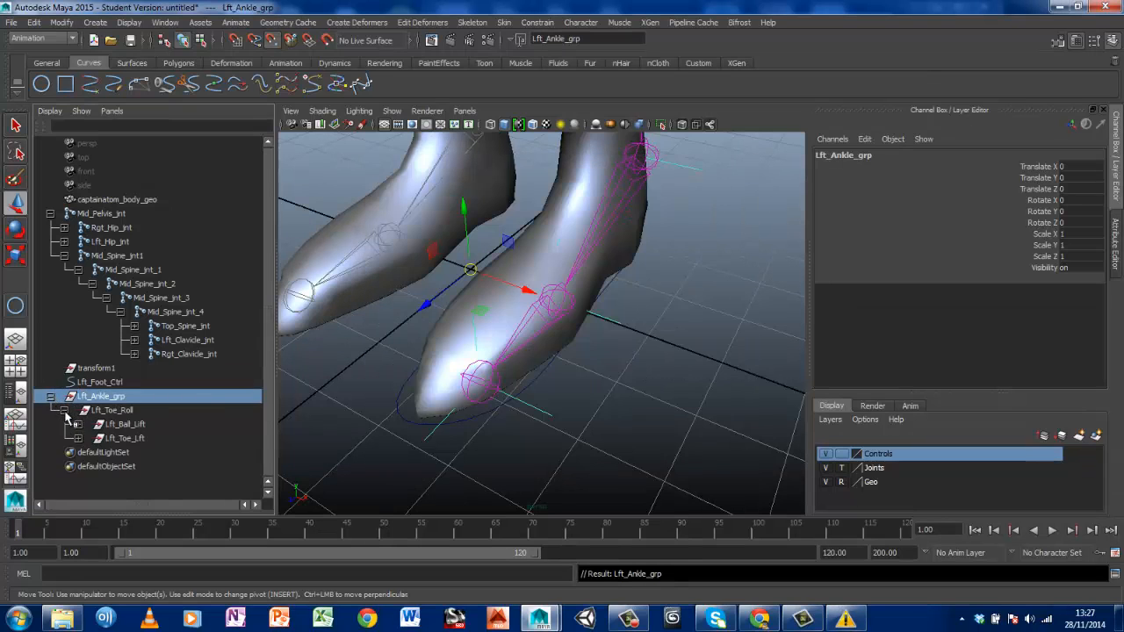
{"action": "left_click", "coordinate": [78, 424]}
{"action": "left_click", "coordinate": [79, 452]}
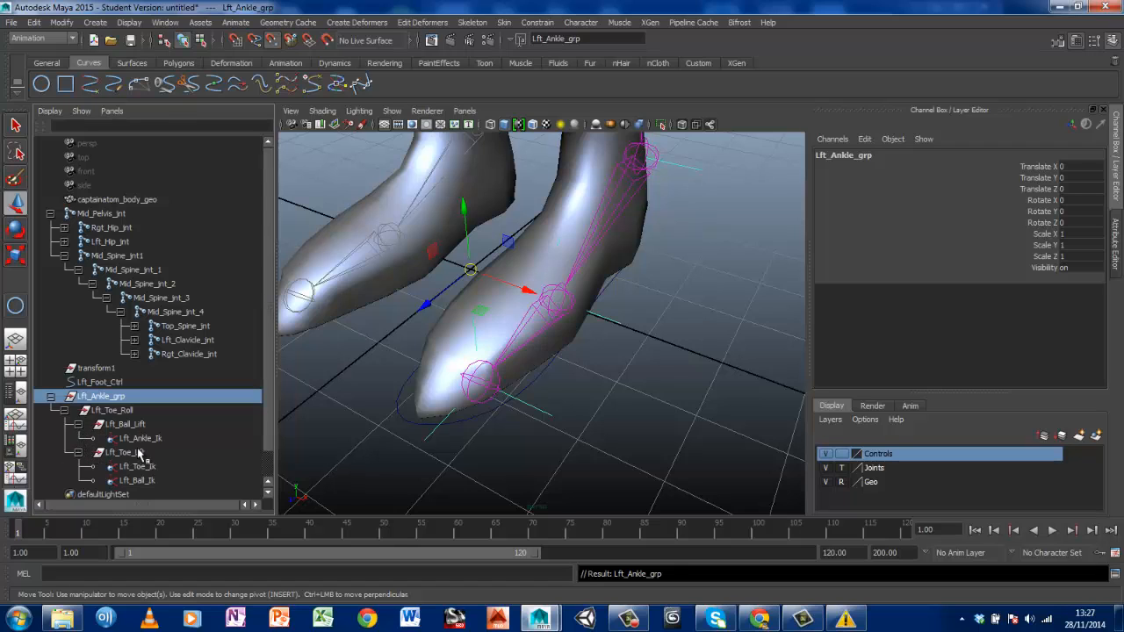
Try the name Lft_Ankle_Ik_grp on the ankle IK handle and restore its name Lft_Ankle_Ik
{"action": "left_click", "coordinate": [155, 441]}
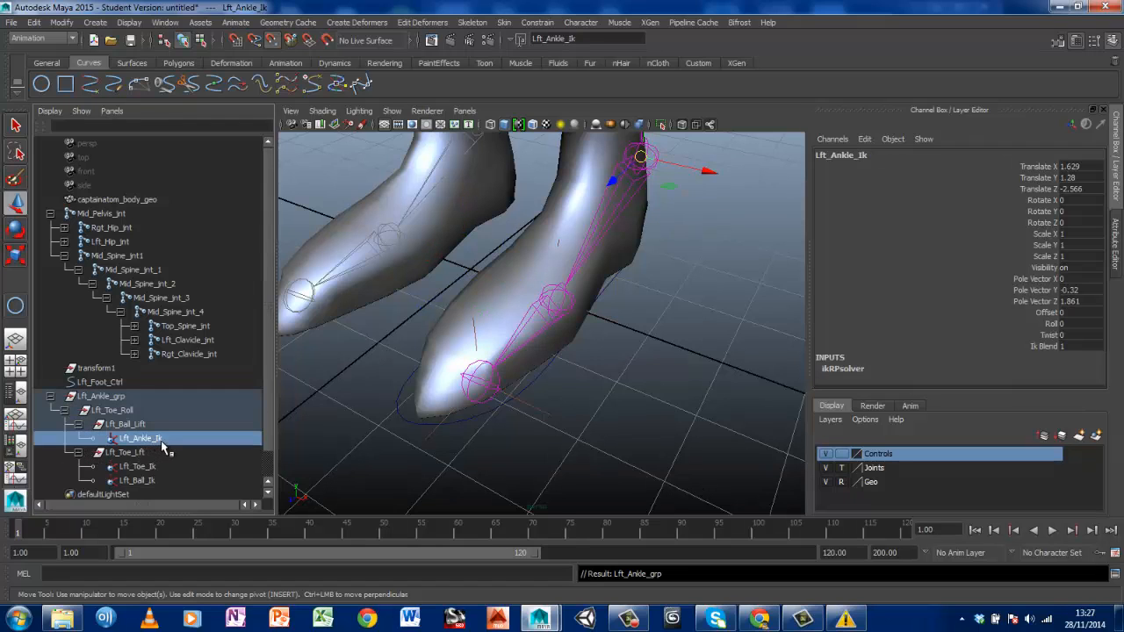
{"action": "double_click", "coordinate": [880, 155]}
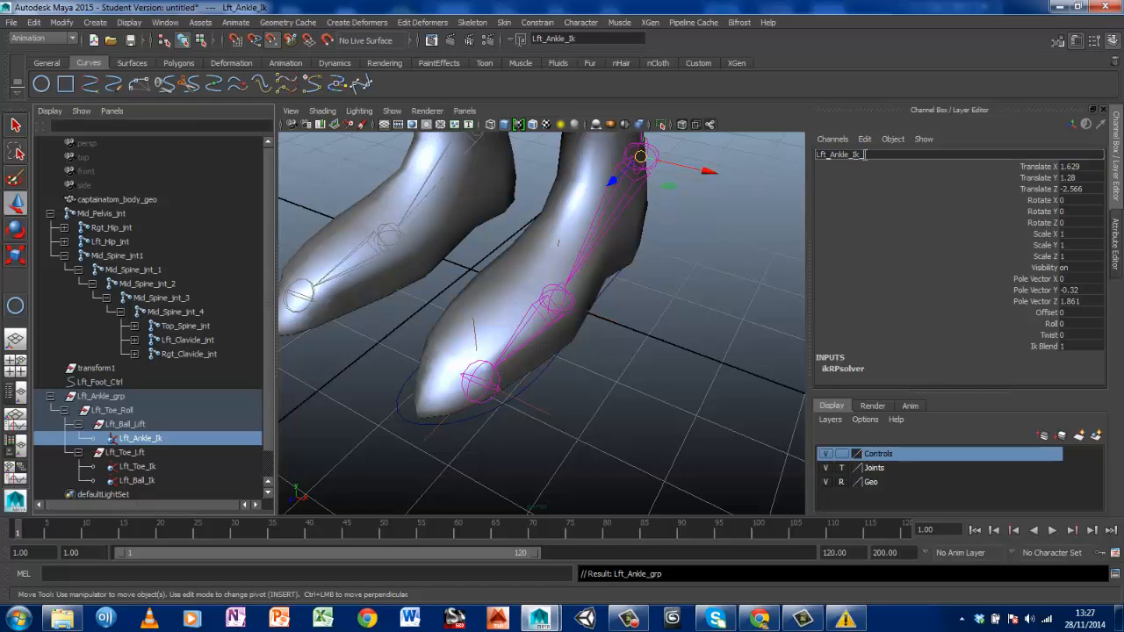
{"action": "key", "text": "Return"}
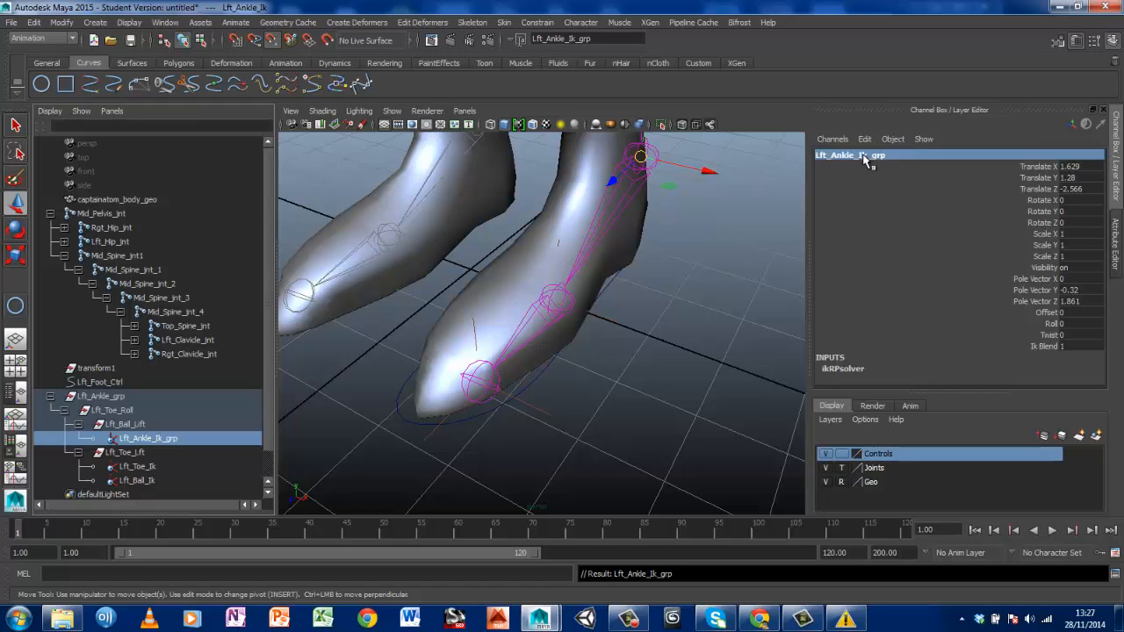
{"action": "left_click", "coordinate": [176, 466]}
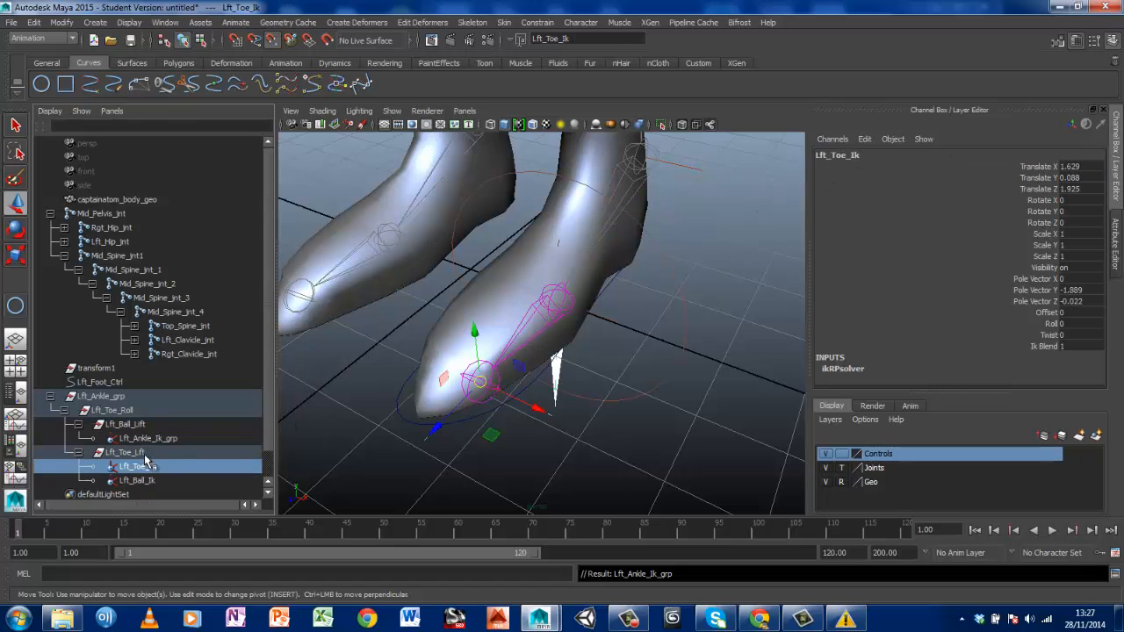
{"action": "left_click", "coordinate": [169, 439]}
{"action": "double_click", "coordinate": [875, 156]}
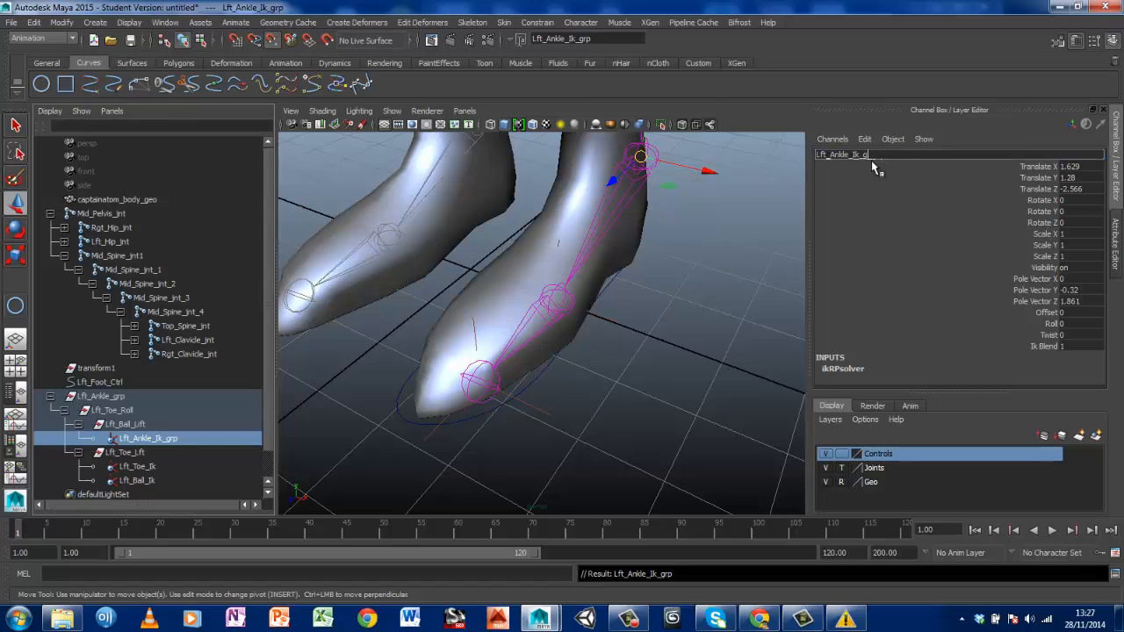
{"action": "key", "text": "Return"}
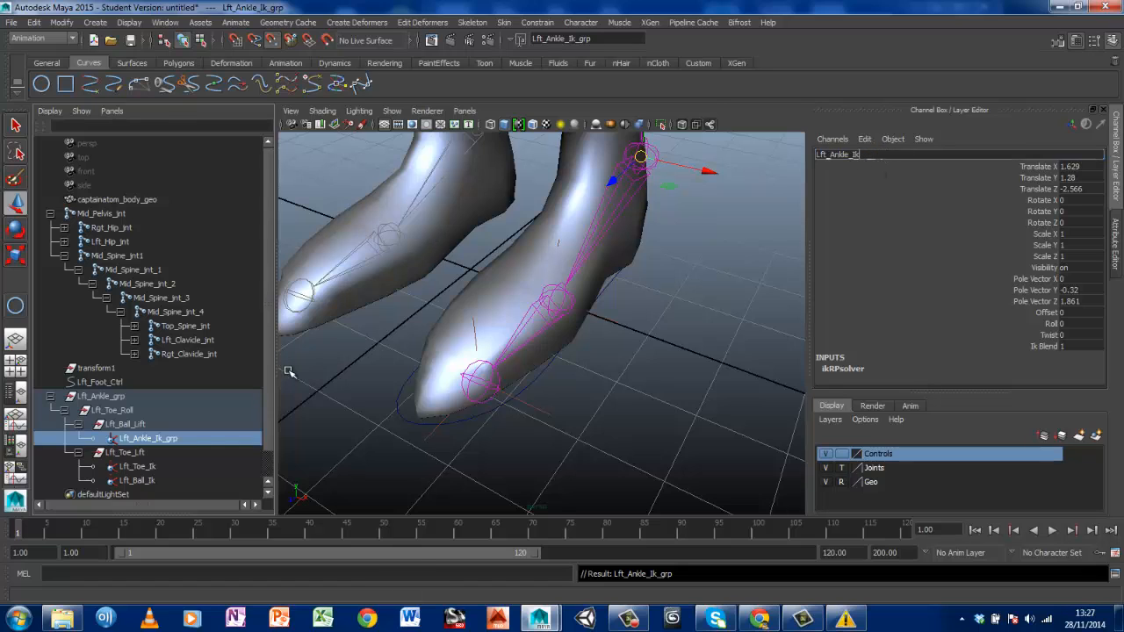
Add the _grp suffix to the Lft_Ball_Lift group, naming it Lft_Ball_Lift_grp
{"action": "left_click", "coordinate": [132, 424]}
{"action": "double_click", "coordinate": [871, 155]}
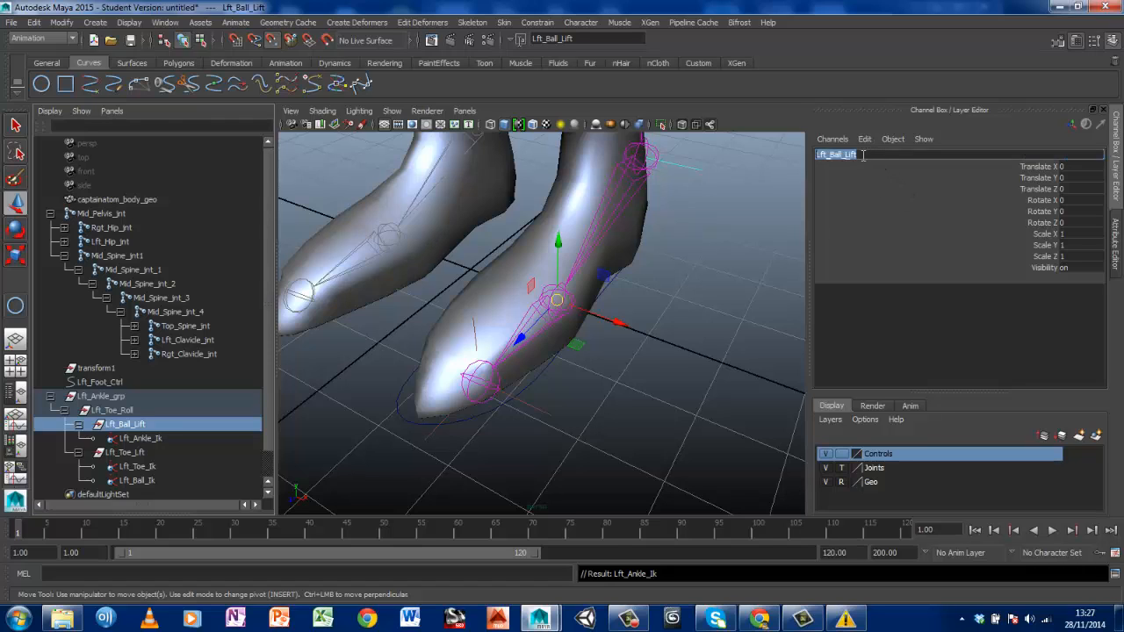
{"action": "left_click", "coordinate": [863, 154]}
{"action": "key", "text": "Return"}
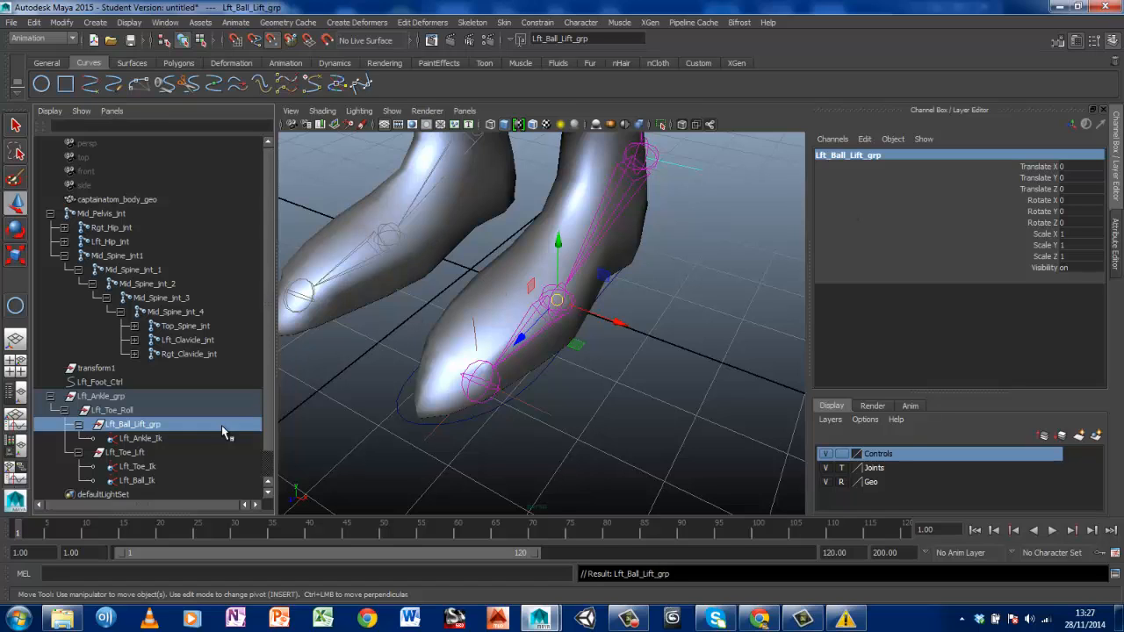
Correct the name of the Lft_Toe_Lft group to Lft_Toe_Lift_grp
{"action": "left_click", "coordinate": [136, 454]}
{"action": "left_click", "coordinate": [866, 155]}
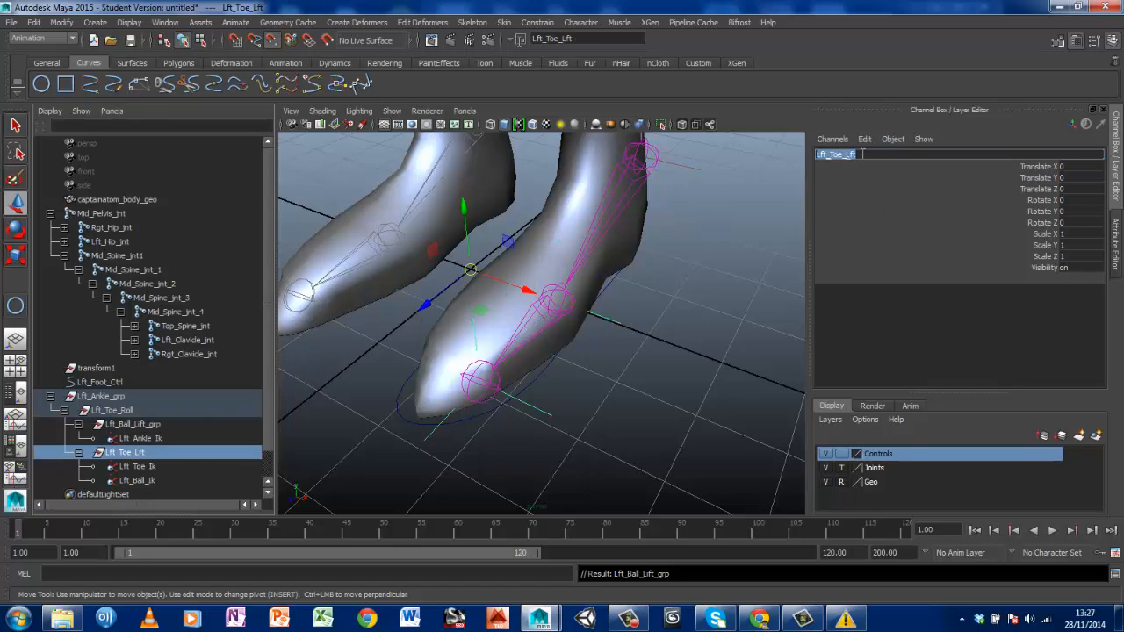
{"action": "left_click", "coordinate": [869, 155]}
{"action": "type", "text": "ift_grp"}
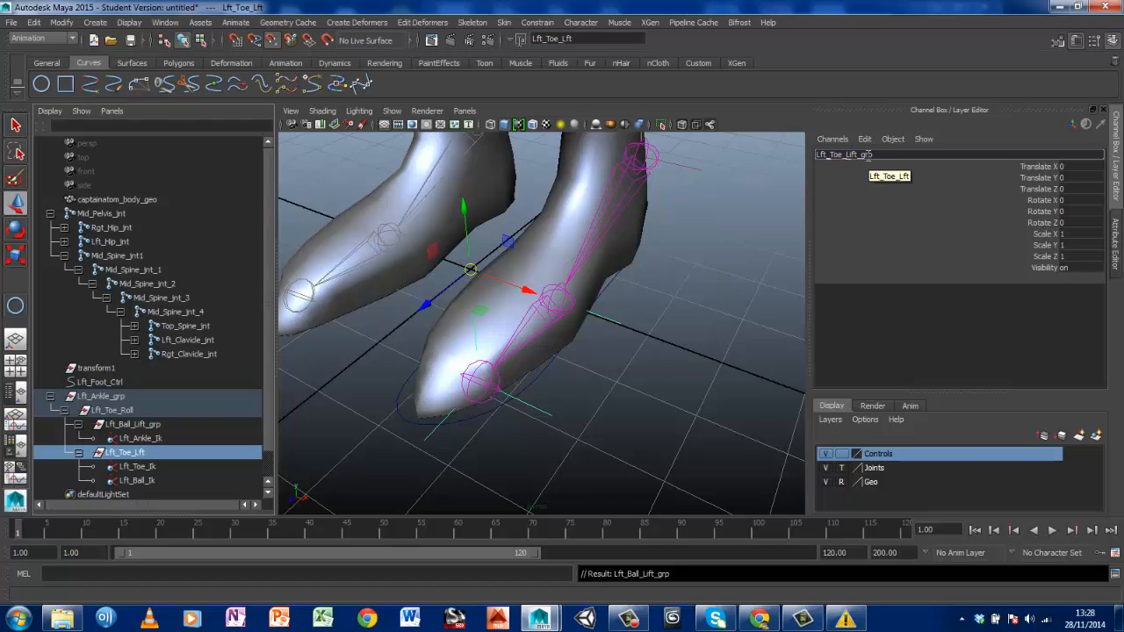
{"action": "key", "text": "Return"}
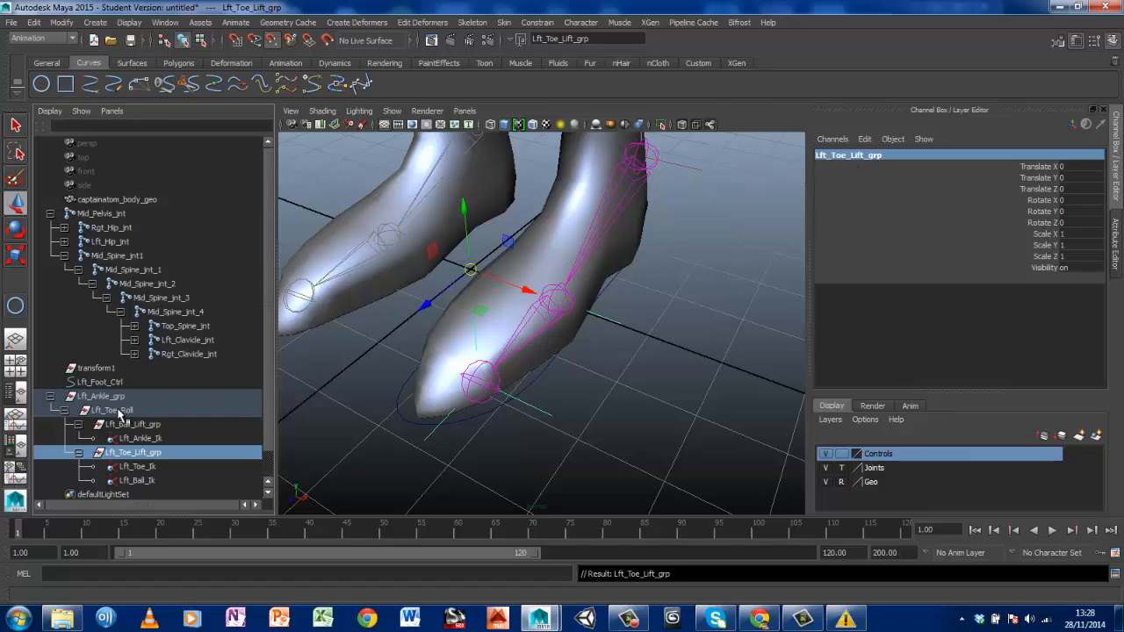
Rename the Lft_Toe_Roll group to Lft_Toe_Roll_grp
{"action": "left_click", "coordinate": [123, 410]}
{"action": "left_click", "coordinate": [878, 156]}
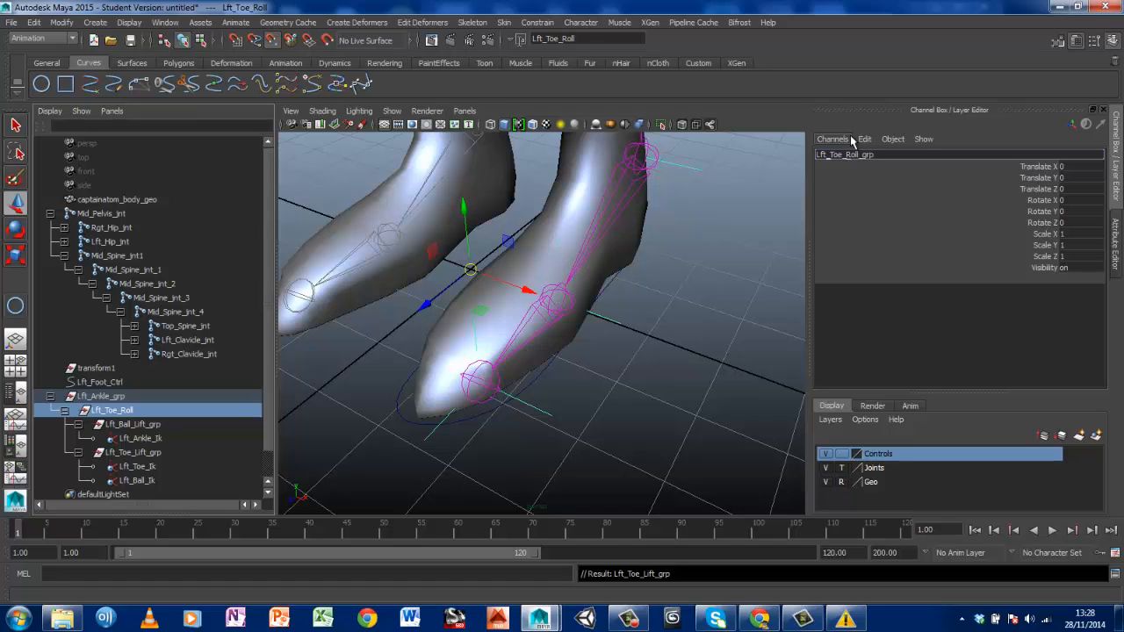
{"action": "key", "text": "Return"}
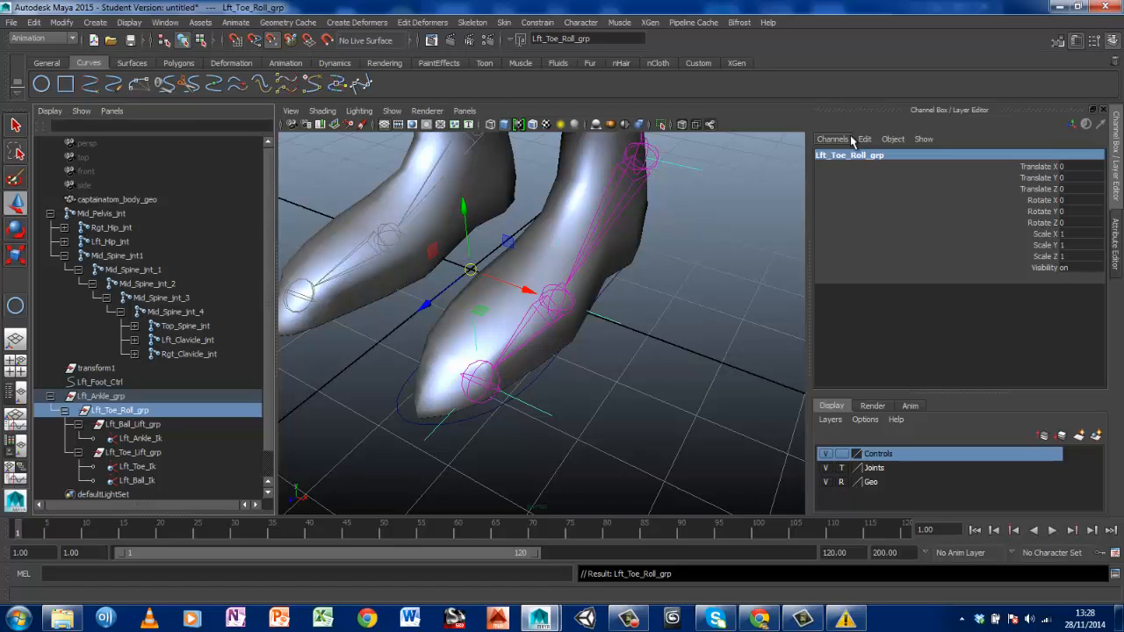
{"action": "left_click", "coordinate": [146, 395]}
{"action": "left_click", "coordinate": [144, 411]}
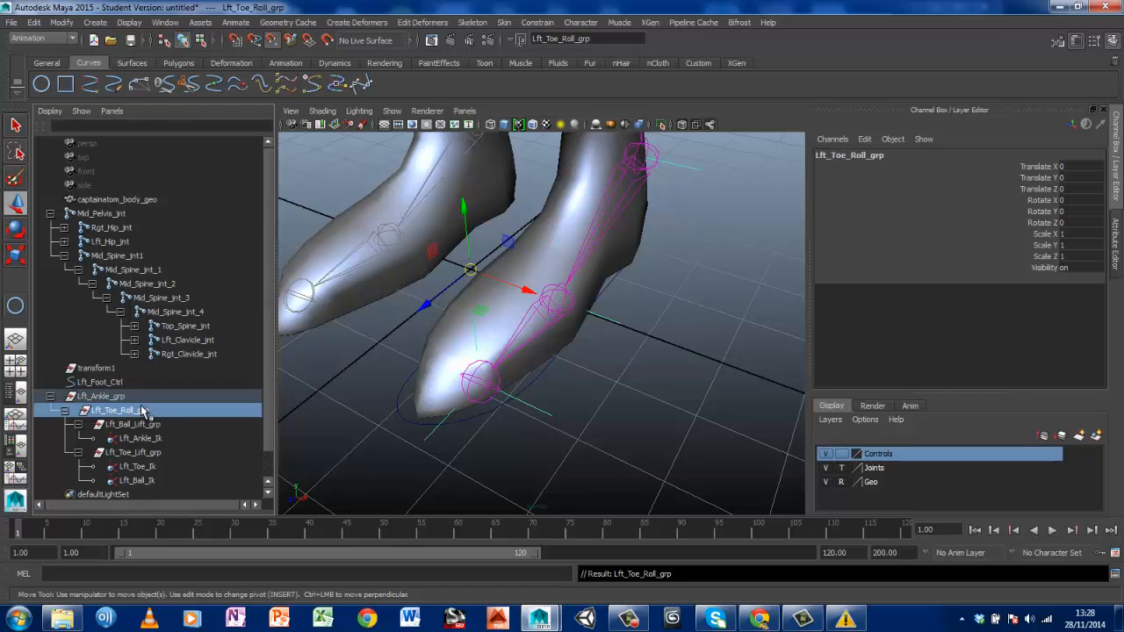
{"action": "left_click", "coordinate": [132, 396]}
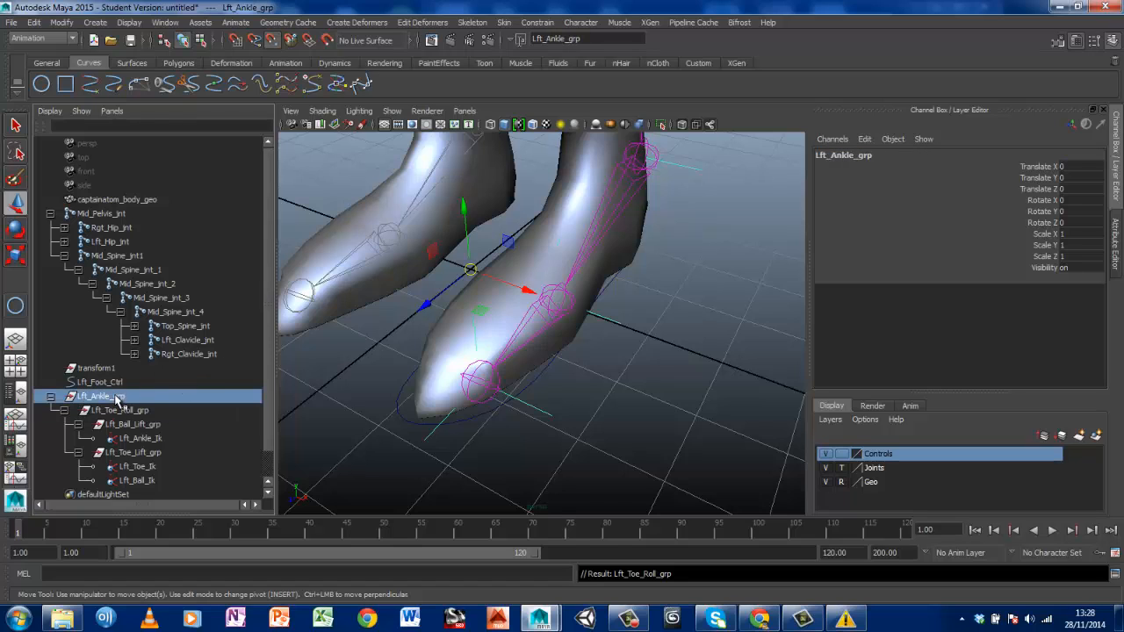
{"action": "left_click", "coordinate": [123, 411]}
{"action": "left_click", "coordinate": [136, 452]}
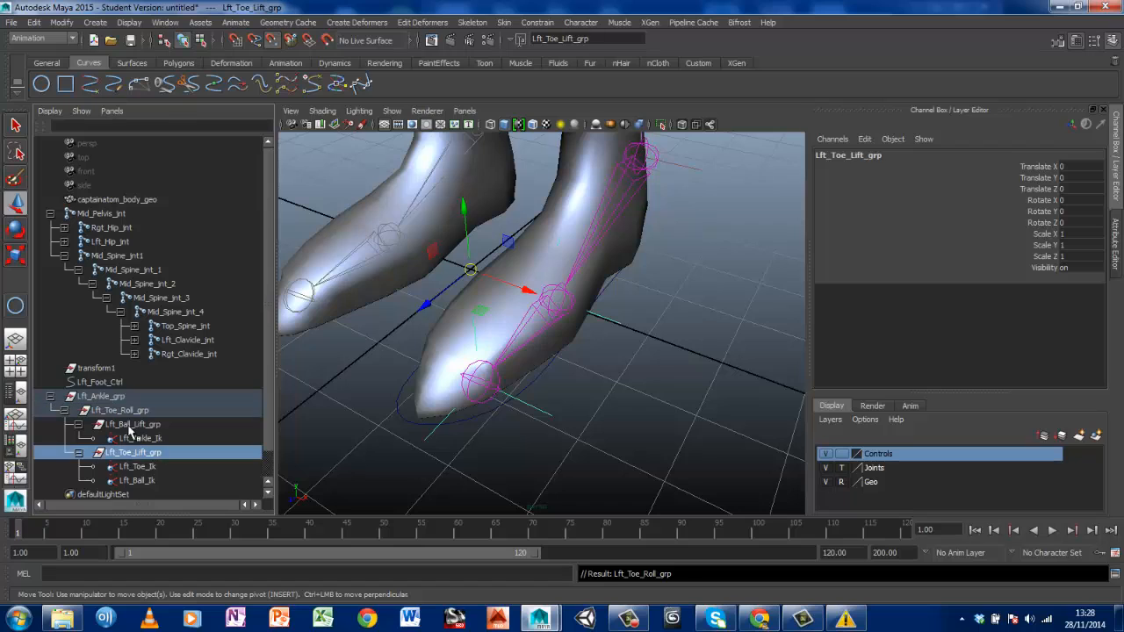
Move the pivot of Lft_Ankle_grp onto the left ankle joint
{"action": "left_click", "coordinate": [123, 426]}
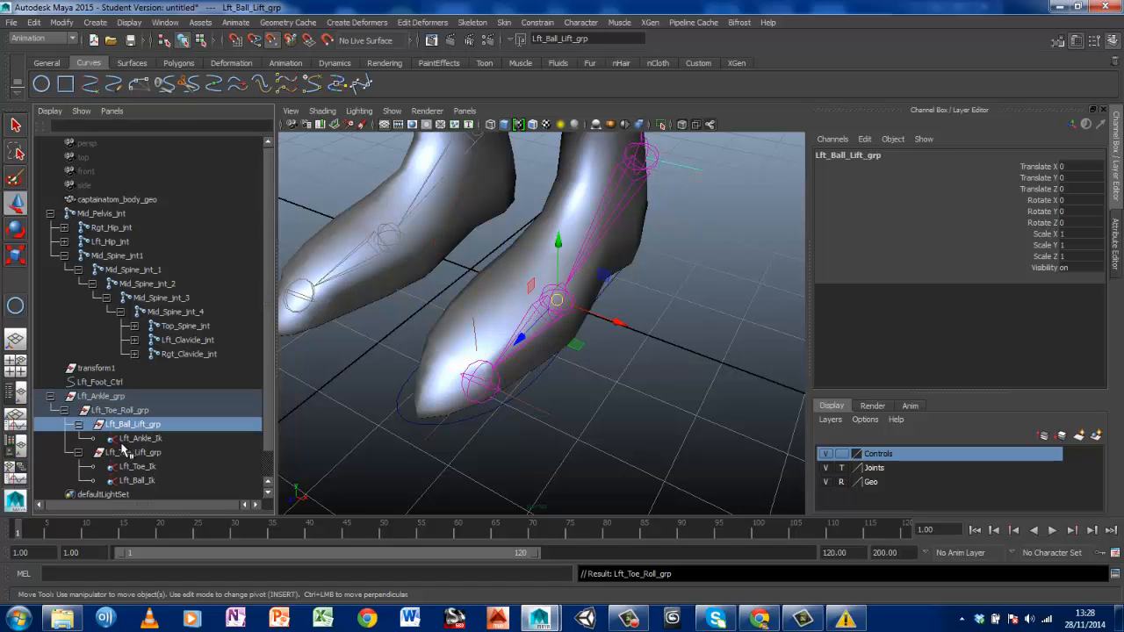
{"action": "left_click", "coordinate": [130, 452]}
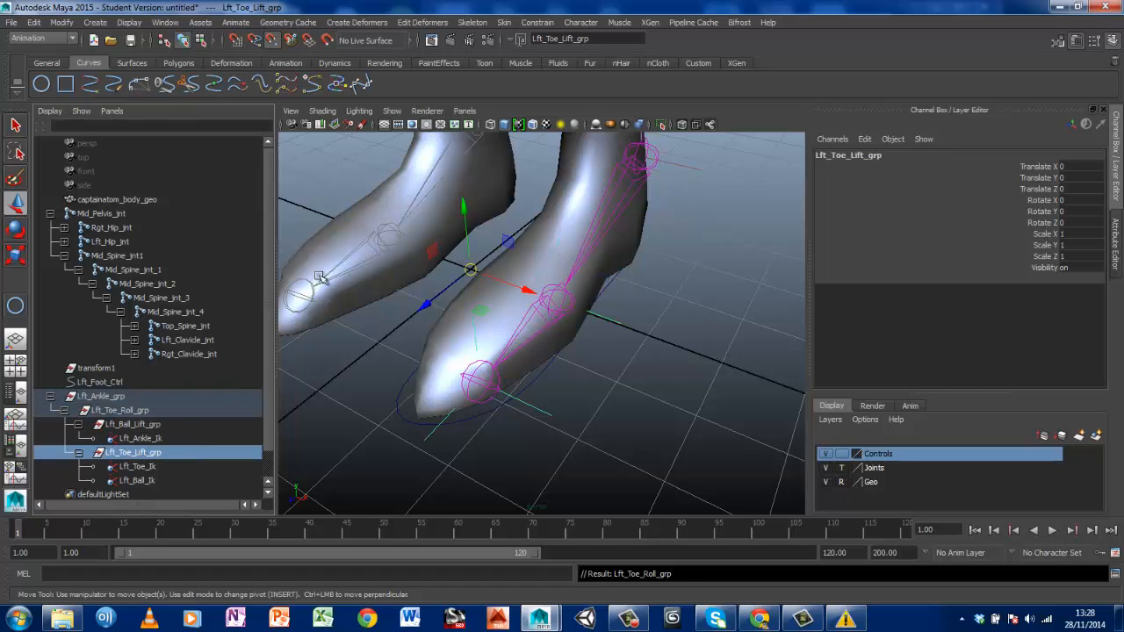
{"action": "left_click", "coordinate": [103, 396]}
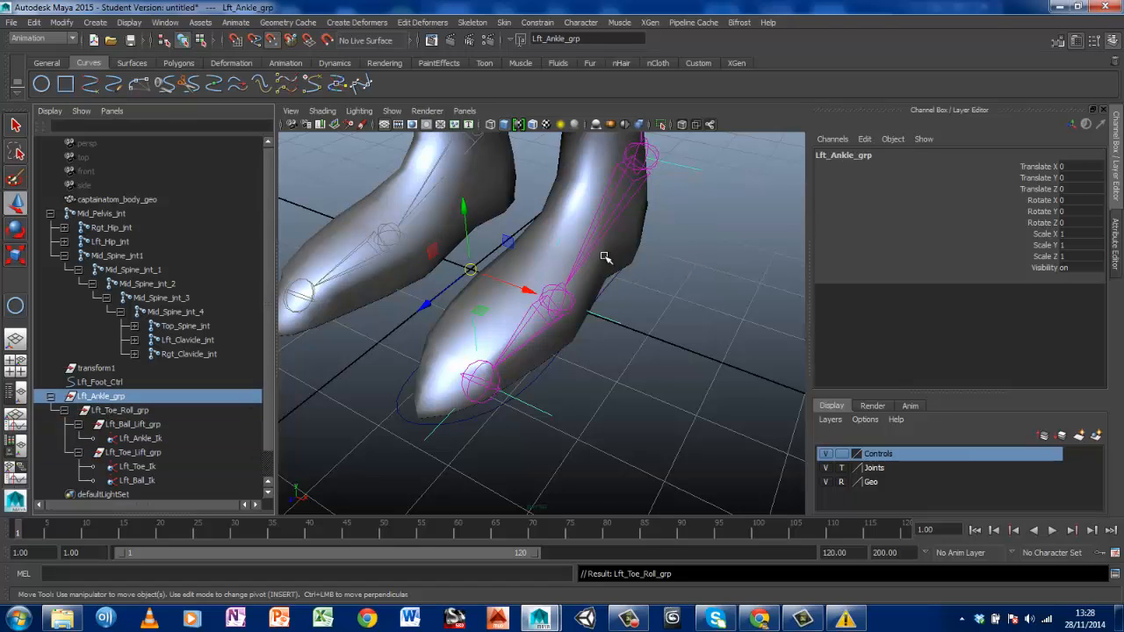
{"action": "key", "text": "Insert"}
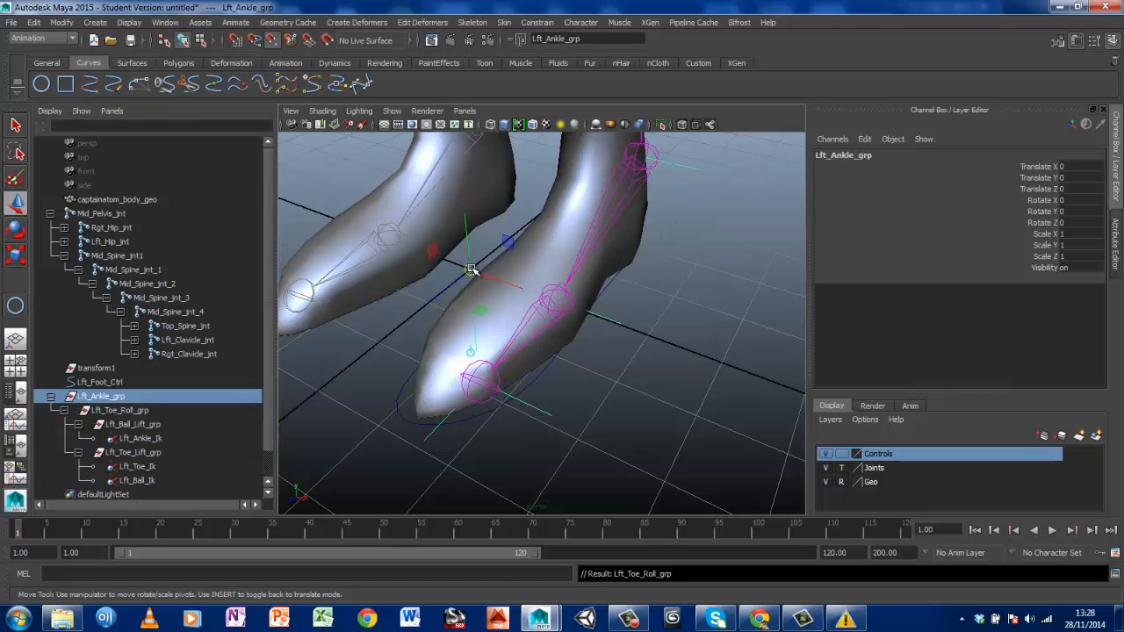
{"action": "left_click_drag", "start_coordinate": [471, 269], "coordinate": [641, 158]}
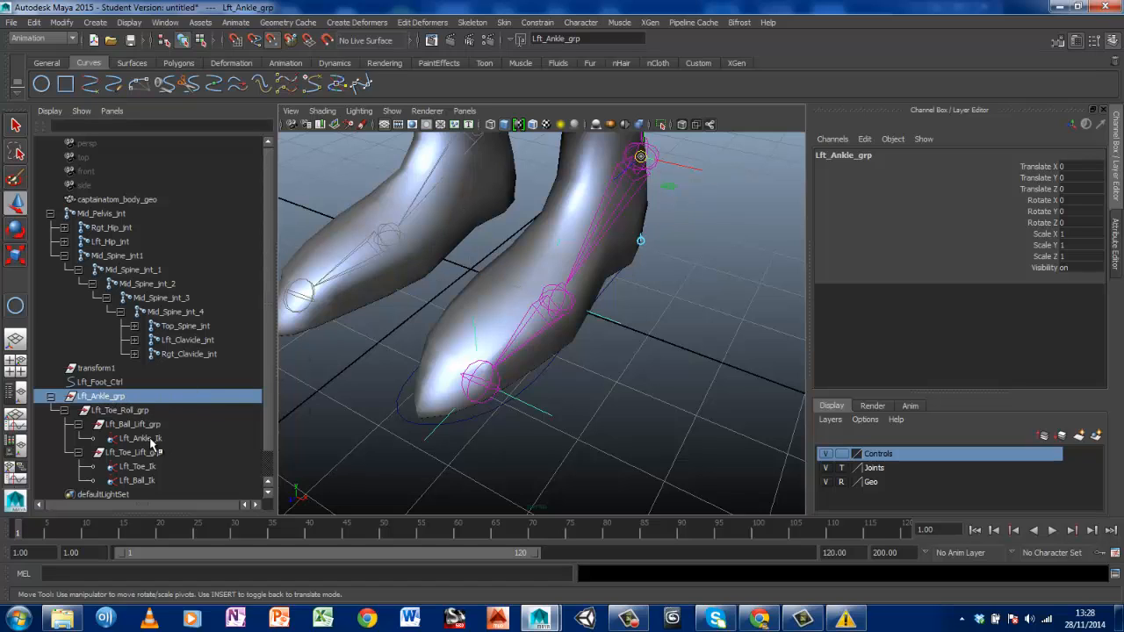
Move the pivot of Lft_Toe_Roll_grp onto the toe joint and the pivot of Lft_Toe_Lift_grp onto the ball joint
{"action": "left_click", "coordinate": [118, 409]}
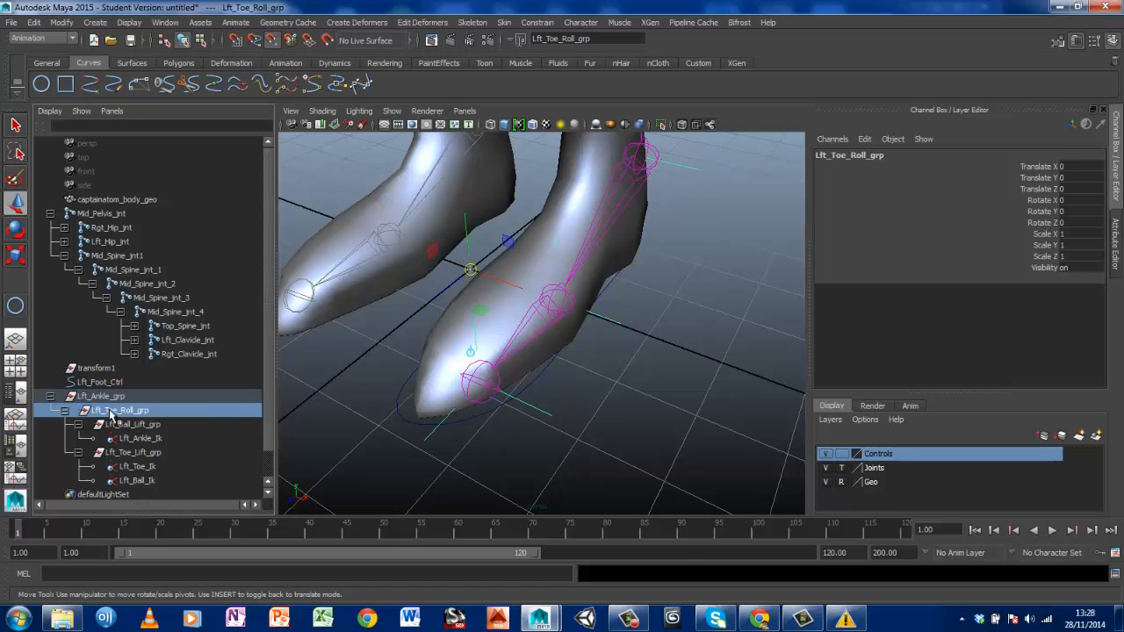
{"action": "left_click_drag", "start_coordinate": [468, 268], "coordinate": [485, 384]}
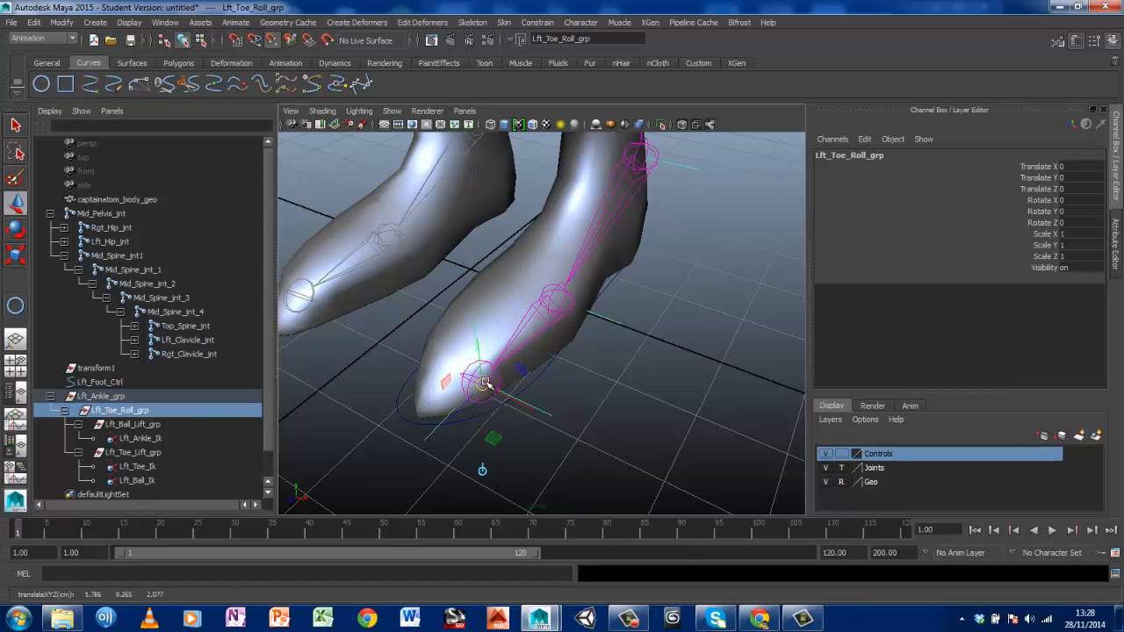
{"action": "left_click", "coordinate": [123, 425]}
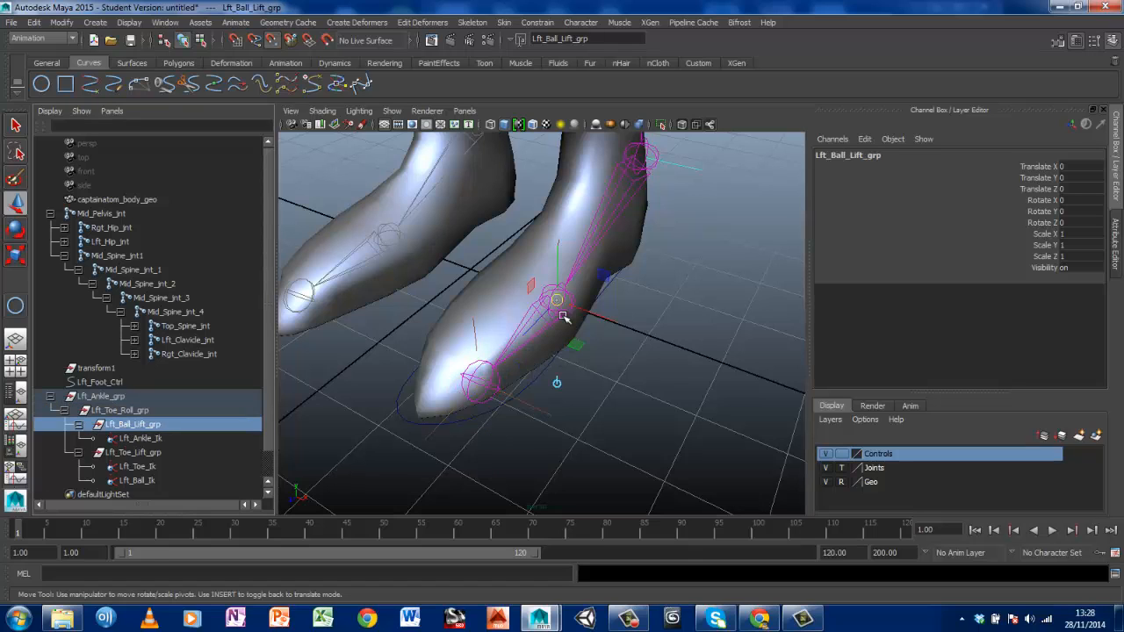
{"action": "left_click", "coordinate": [145, 454]}
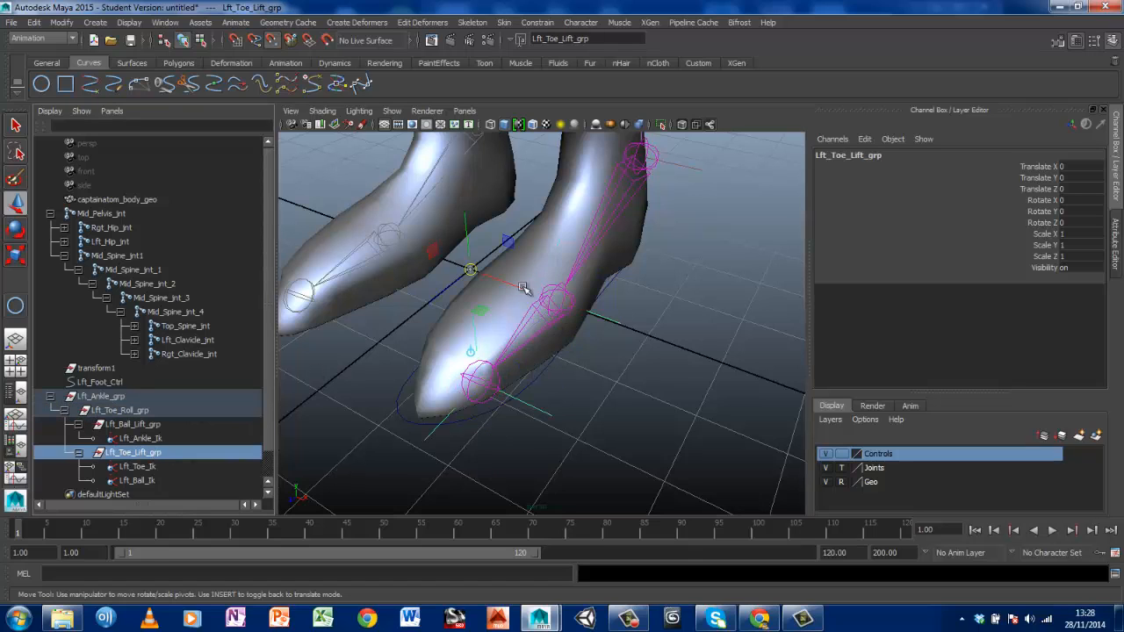
{"action": "left_click_drag", "start_coordinate": [466, 269], "coordinate": [618, 318]}
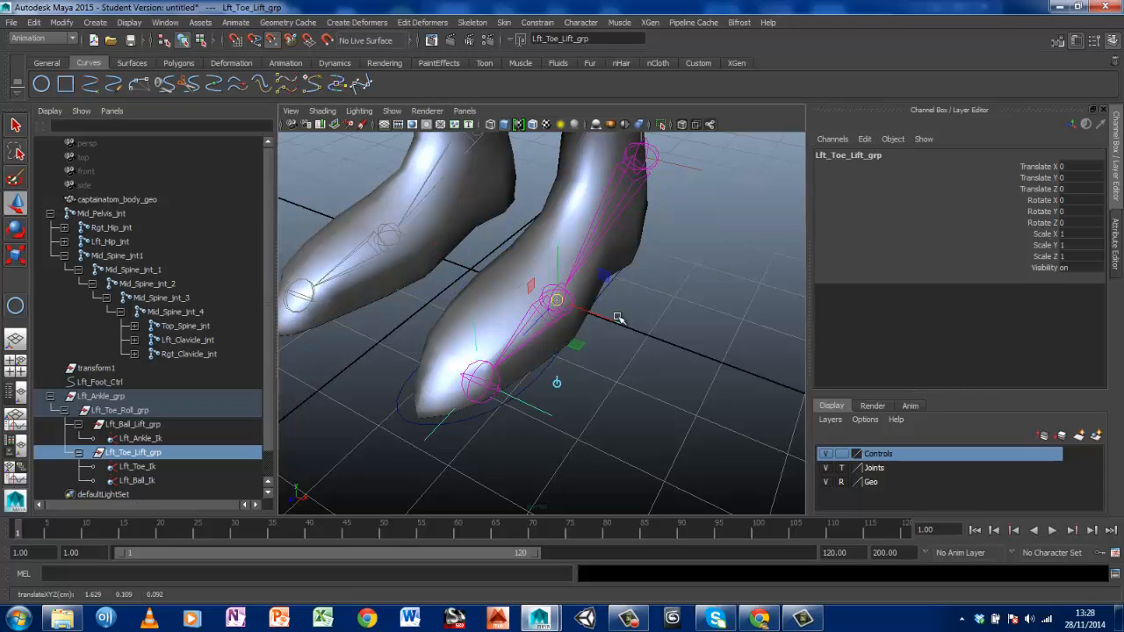
Check the pivot placement of the left ankle, toe roll, toe lift and ball lift groups against the foot joints
{"action": "left_click", "coordinate": [104, 397]}
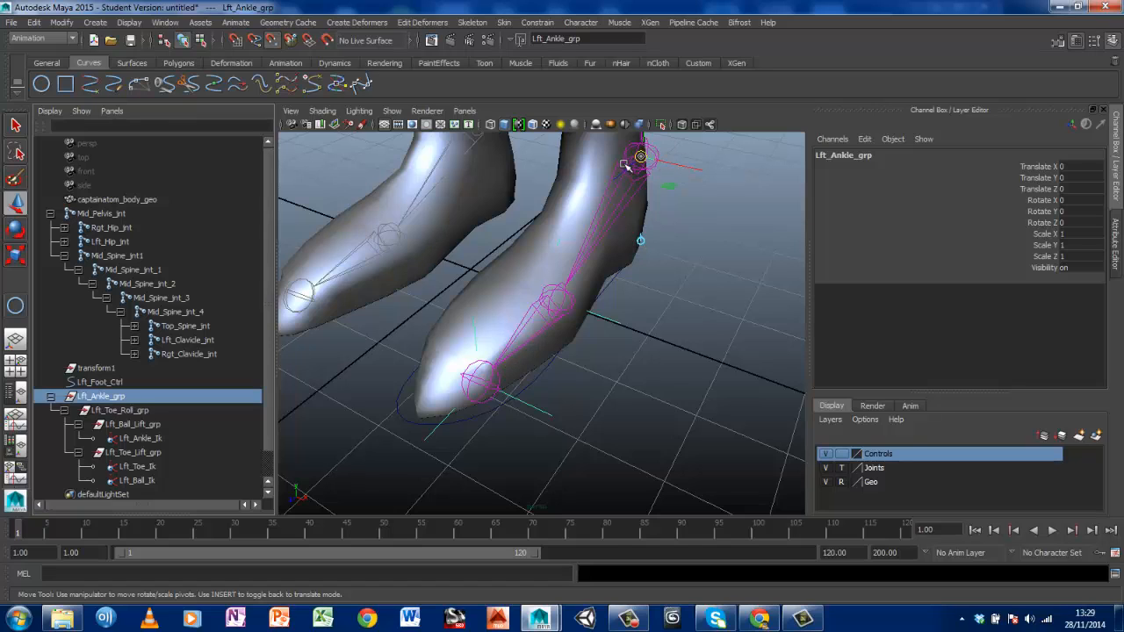
{"action": "left_click", "coordinate": [130, 413]}
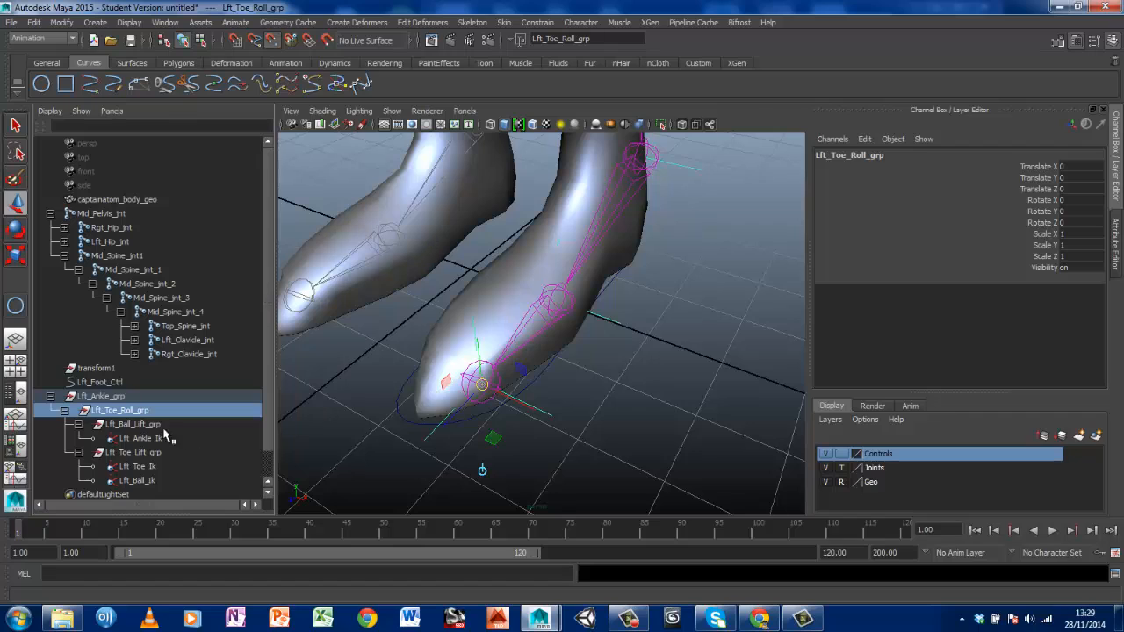
{"action": "left_click", "coordinate": [125, 454]}
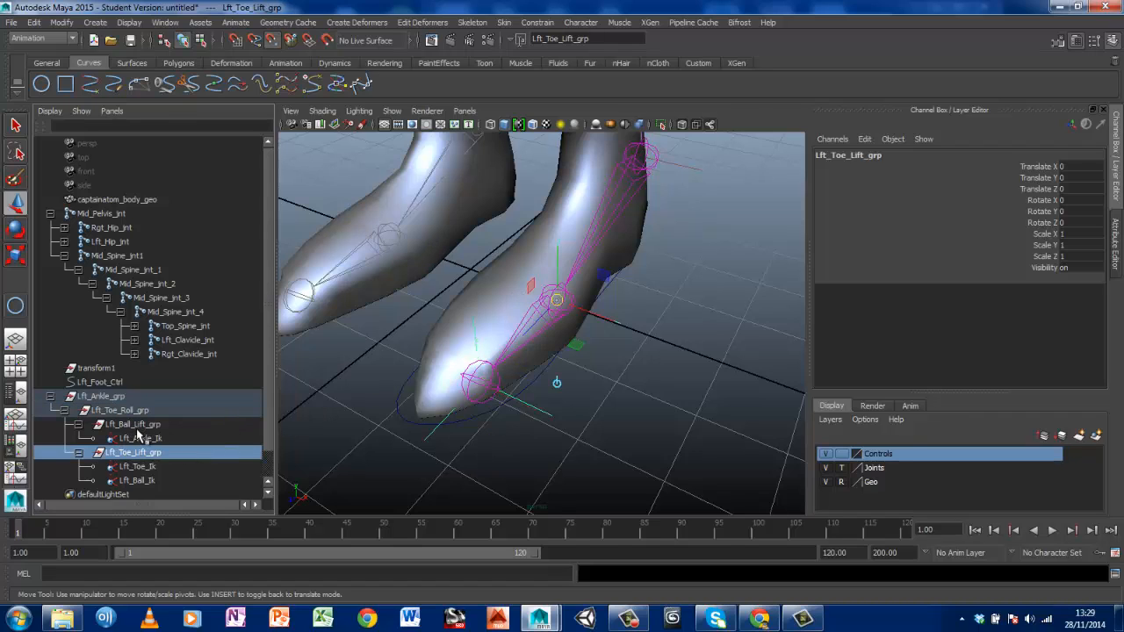
{"action": "left_click", "coordinate": [139, 426]}
{"action": "left_click", "coordinate": [200, 451]}
{"action": "left_click", "coordinate": [141, 425]}
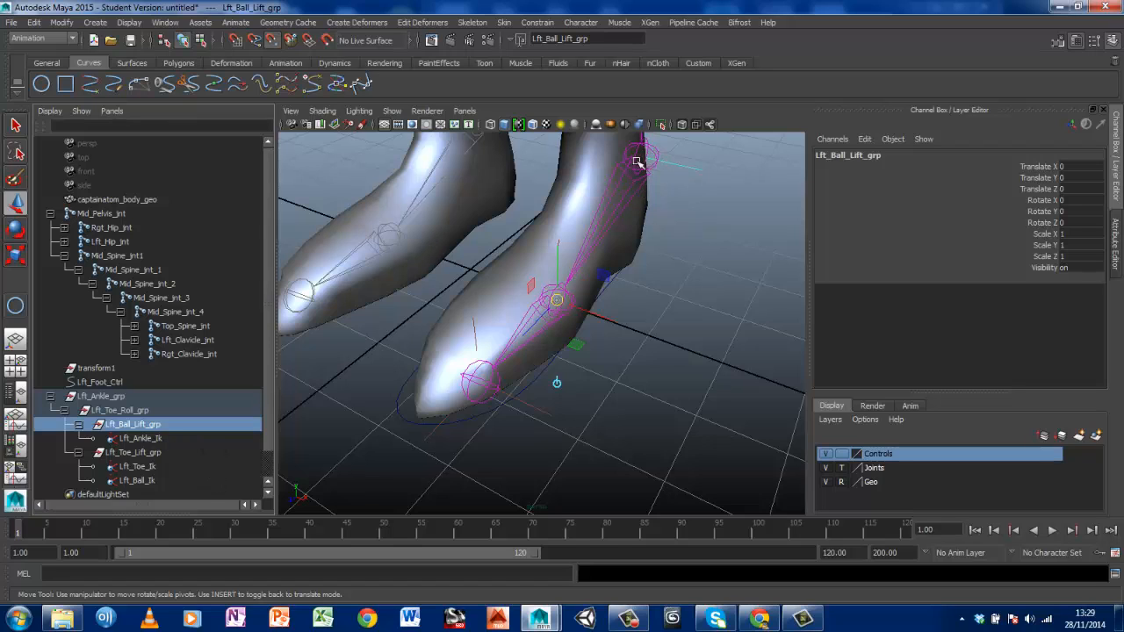
{"action": "left_click", "coordinate": [105, 397]}
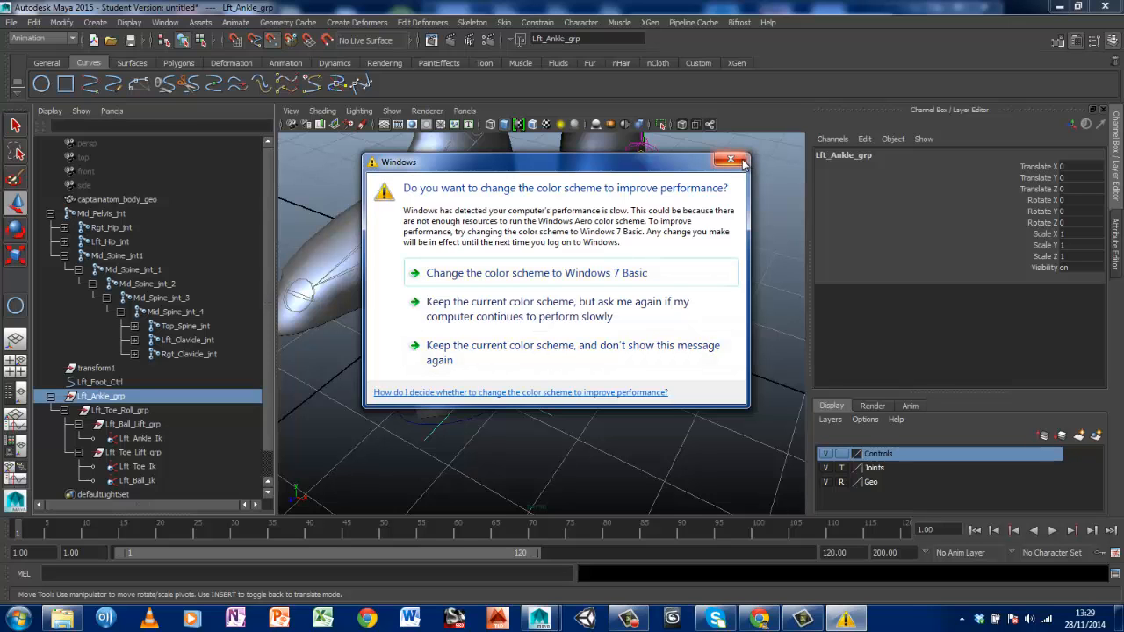
Dismiss the Windows color scheme prompt and examine the Lft_Ankle_grp pivot from several angles around the left foot
{"action": "left_click", "coordinate": [593, 351]}
{"action": "left_click_drag", "start_coordinate": [680, 262], "coordinate": [714, 241], "text": "alt"}
{"action": "middle_click_drag", "start_coordinate": [658, 254], "coordinate": [552, 351], "text": "alt"}
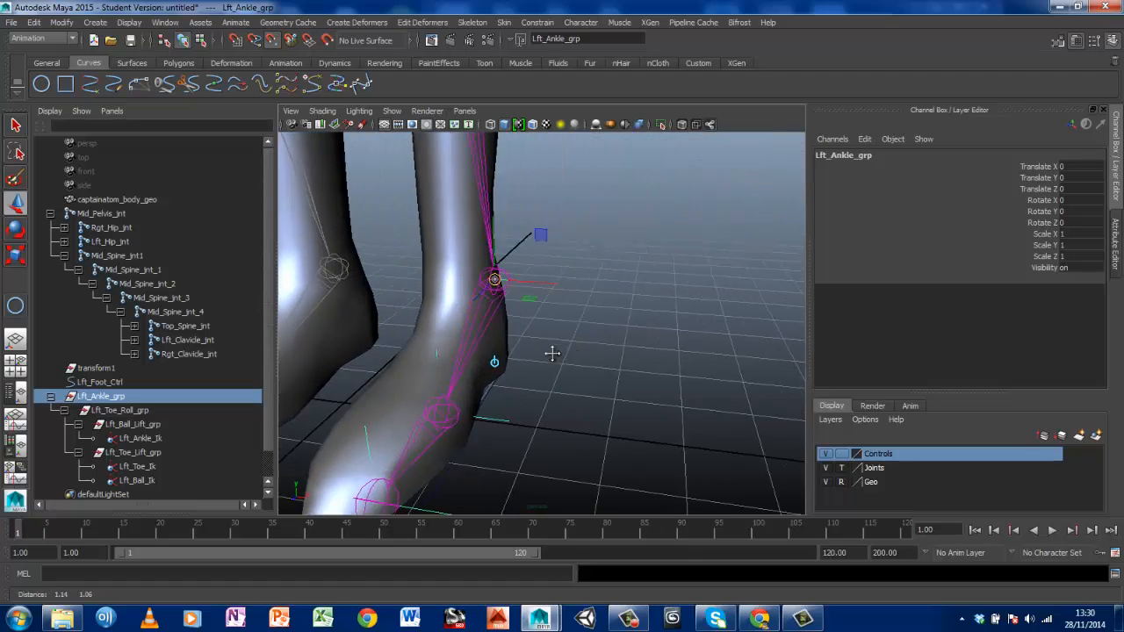
{"action": "left_click_drag", "start_coordinate": [620, 323], "coordinate": [580, 347], "text": "alt"}
{"action": "middle_click_drag", "start_coordinate": [580, 347], "coordinate": [664, 303], "text": "alt"}
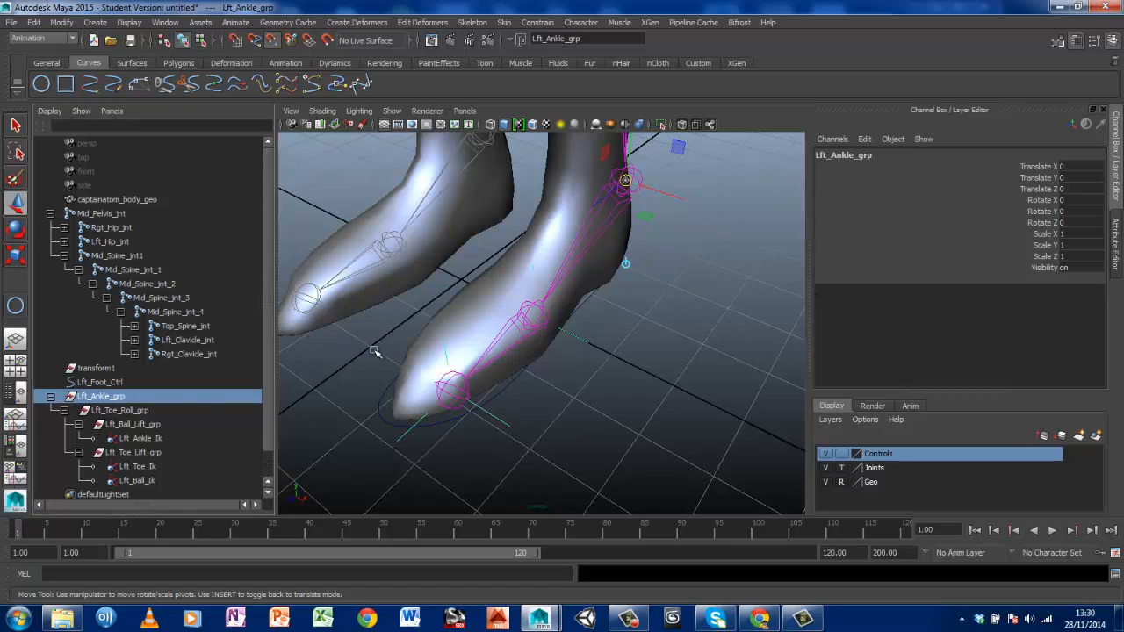
{"action": "left_click_drag", "start_coordinate": [645, 323], "coordinate": [682, 375], "text": "alt"}
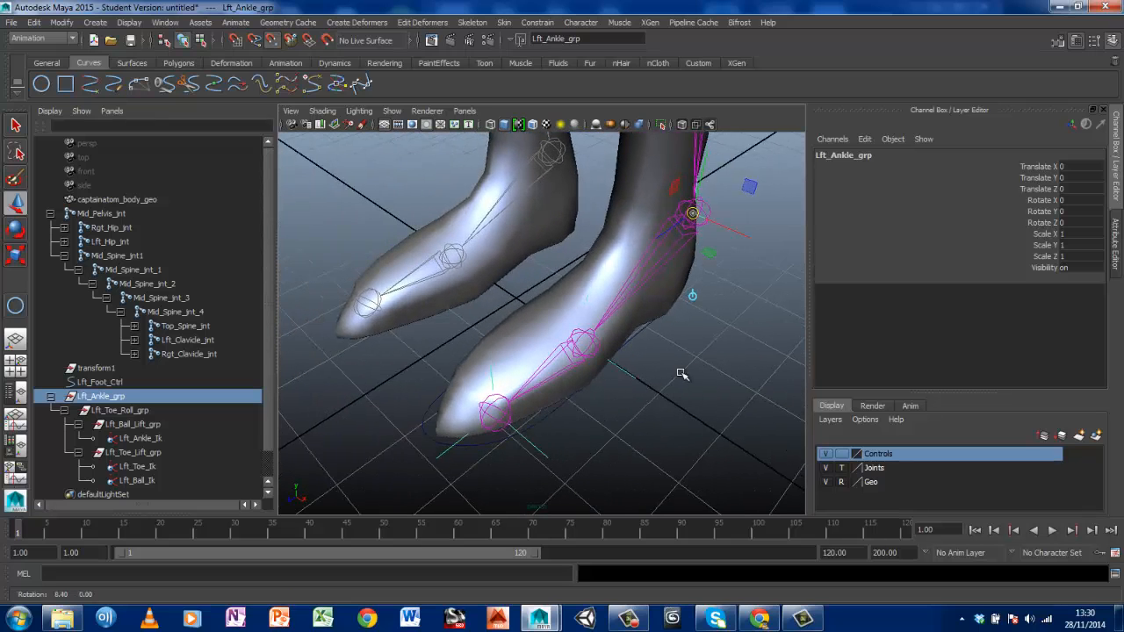
Add a keyable integer attribute named Ball_Lift to Lft_Foot_Ctrl with maximum 10 and default 0
{"action": "left_click", "coordinate": [426, 439]}
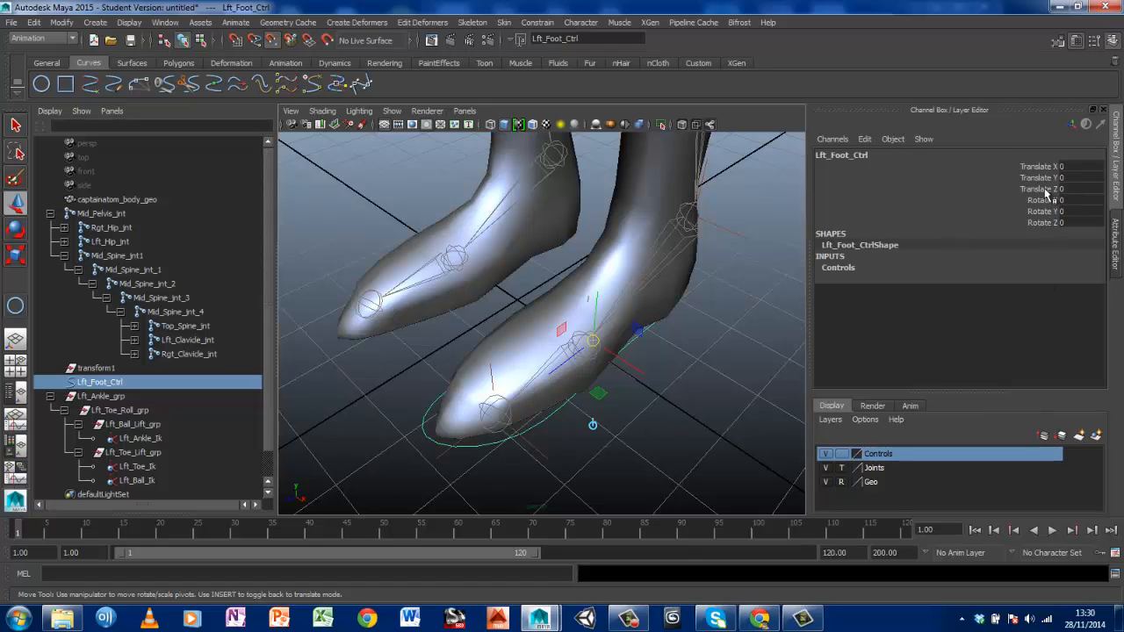
{"action": "left_click", "coordinate": [62, 23]}
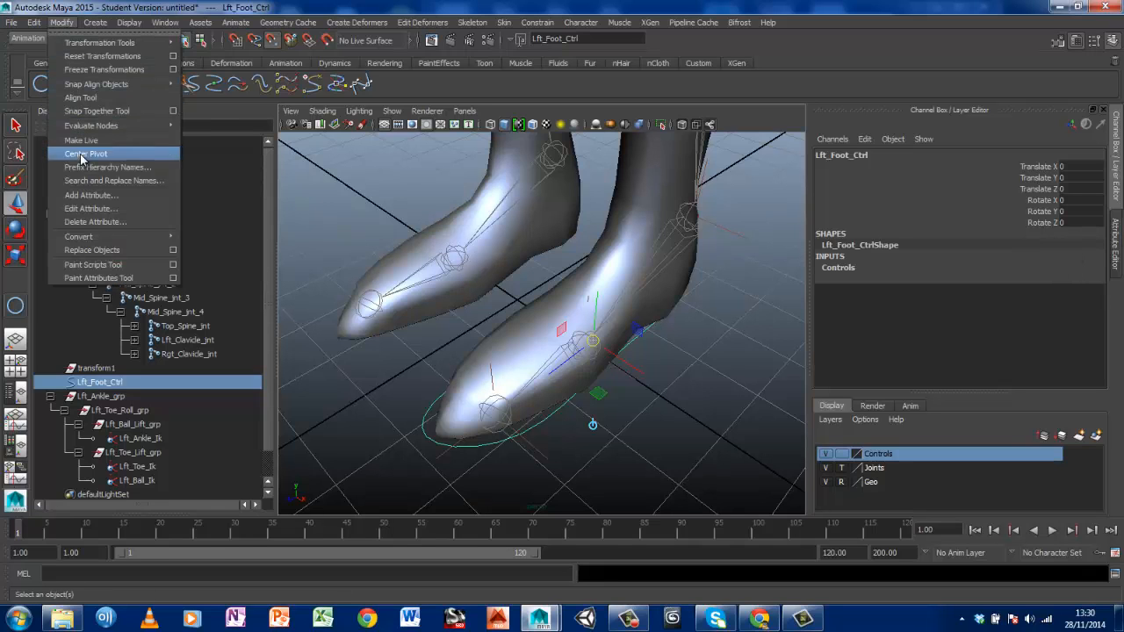
{"action": "left_click", "coordinate": [84, 196]}
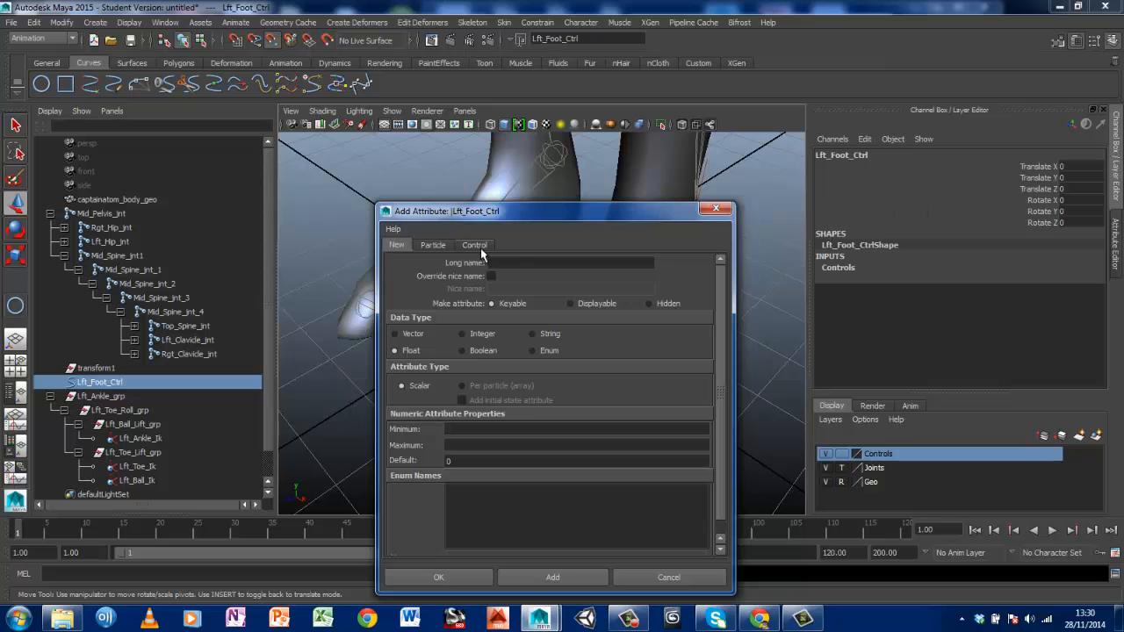
{"action": "left_click_drag", "start_coordinate": [521, 221], "coordinate": [536, 99]}
{"action": "left_click", "coordinate": [475, 307]}
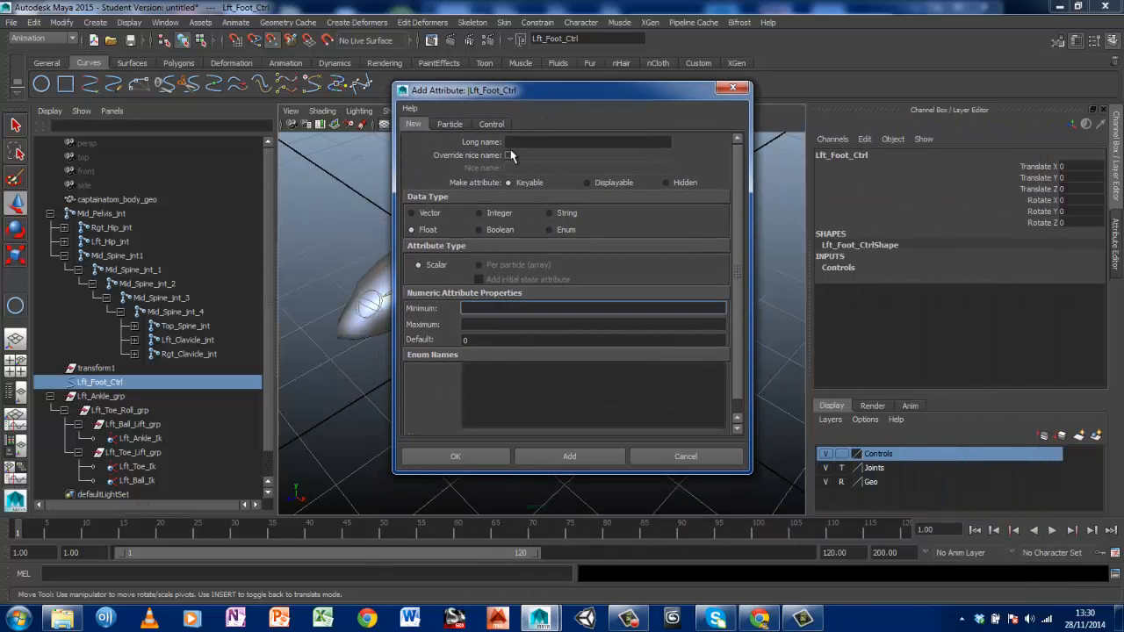
{"action": "left_click", "coordinate": [578, 143]}
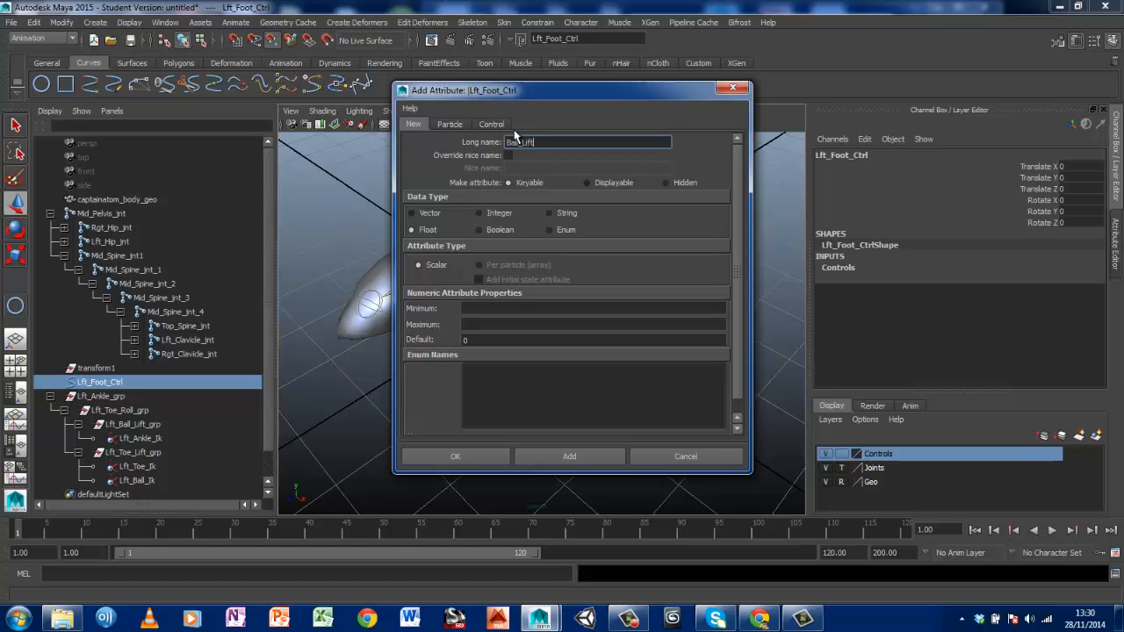
{"action": "left_click", "coordinate": [469, 325]}
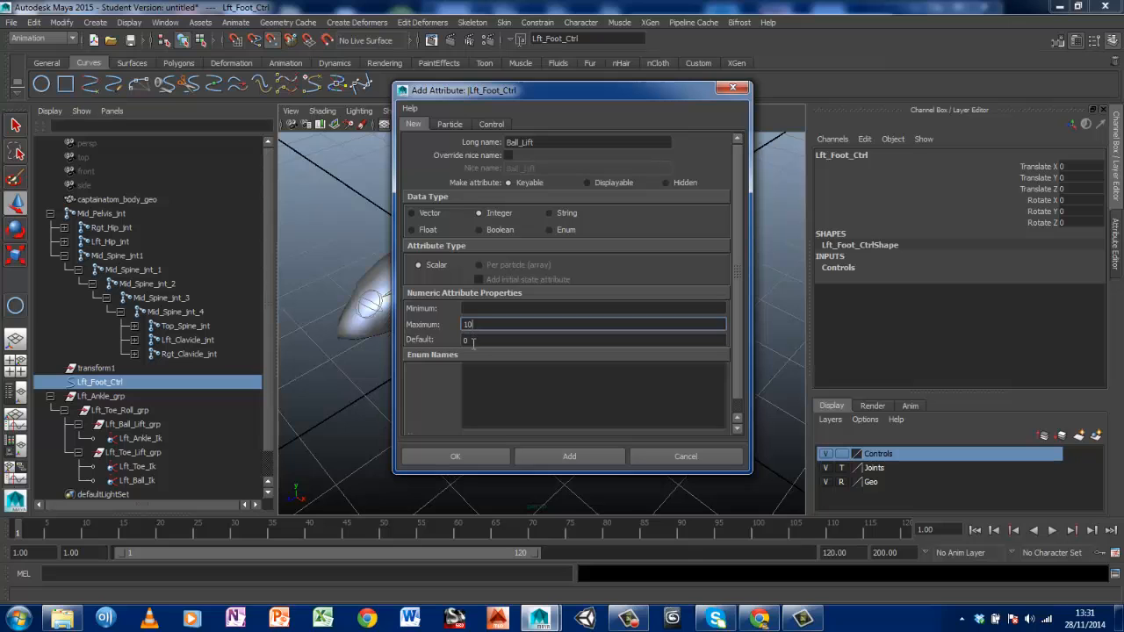
{"action": "left_click", "coordinate": [471, 455]}
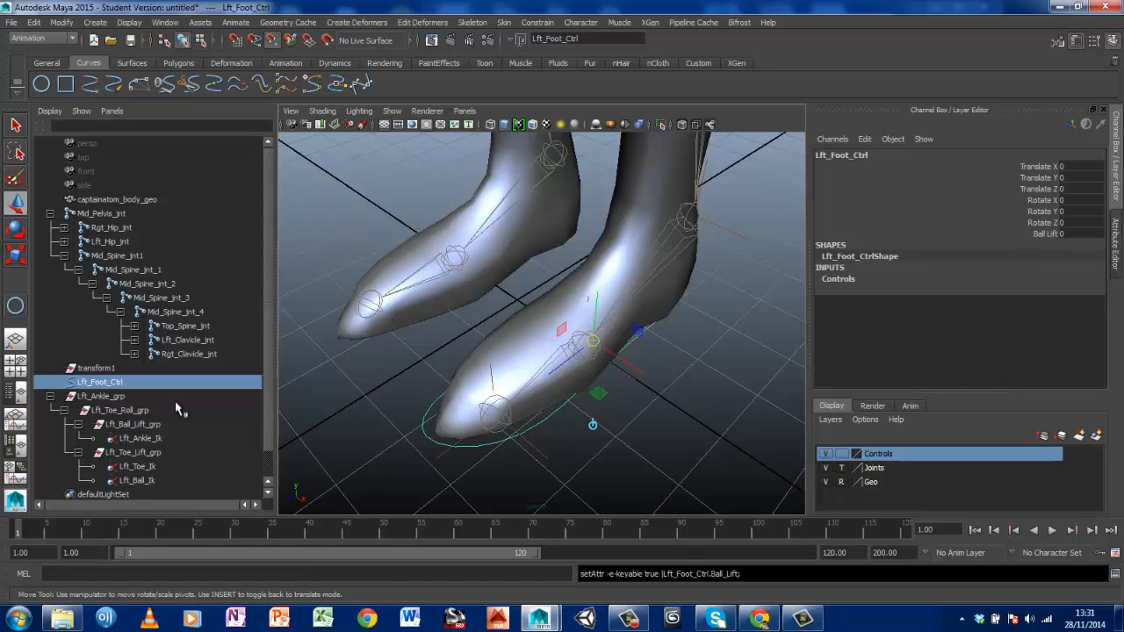
Add a keyable integer attribute named Toe_Lift to Lft_Foot_Ctrl with maximum 10 and default 0
{"action": "left_click", "coordinate": [66, 24]}
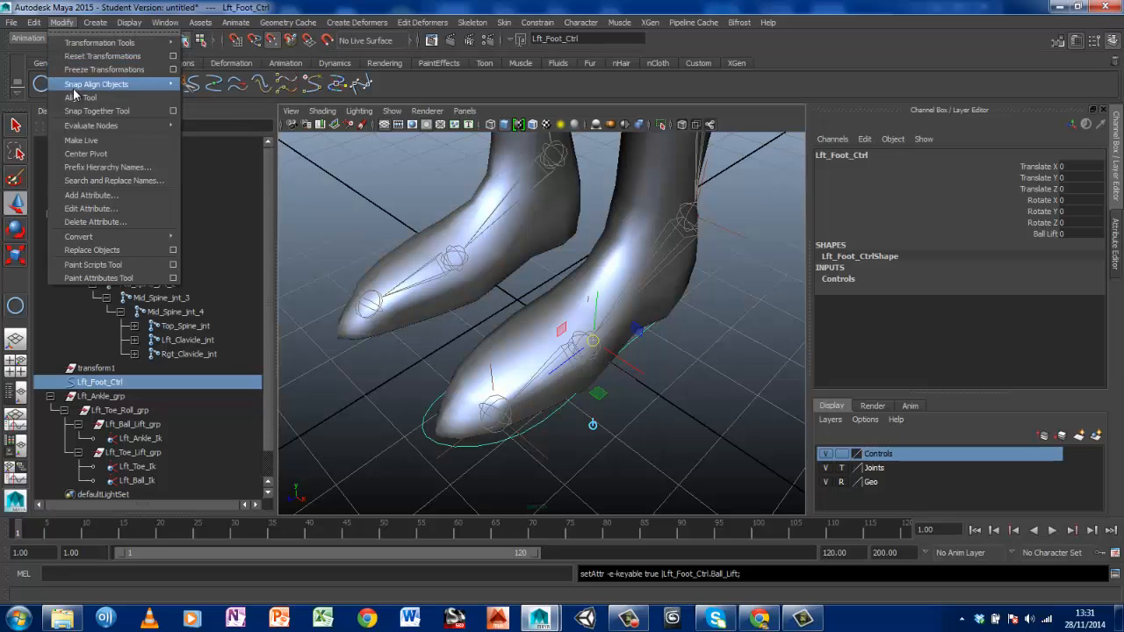
{"action": "left_click", "coordinate": [88, 195]}
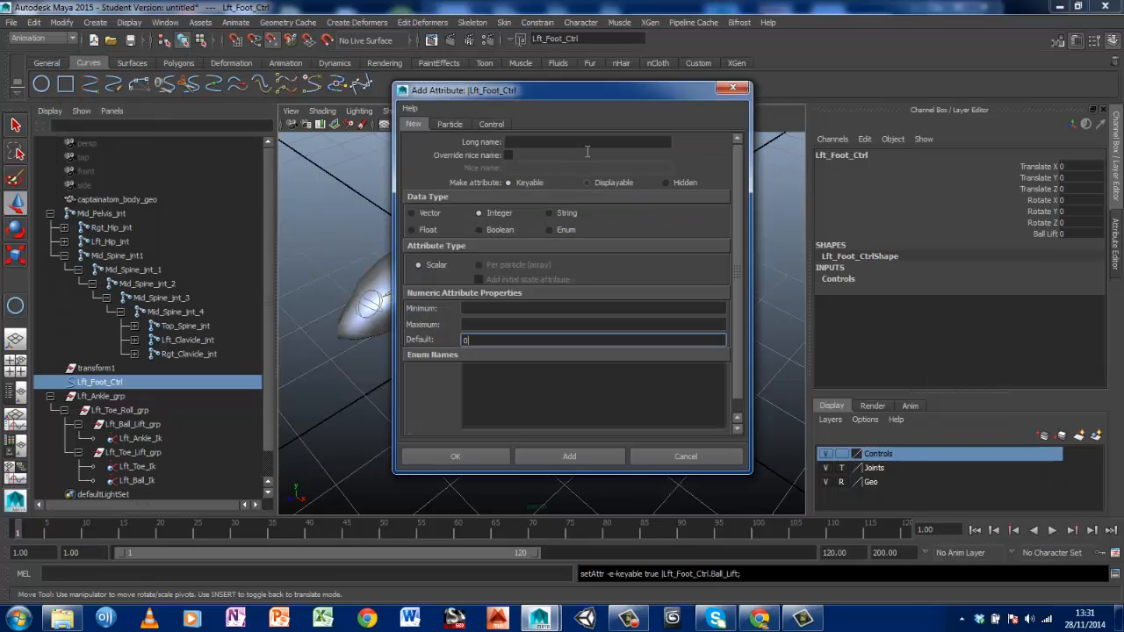
{"action": "left_click", "coordinate": [525, 142]}
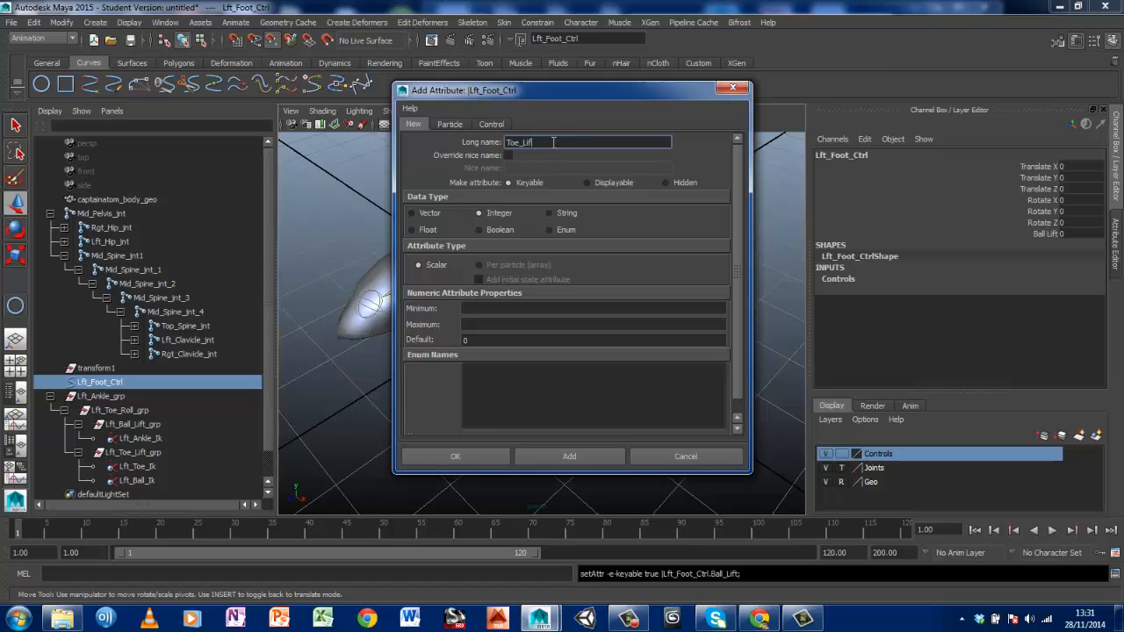
{"action": "left_click", "coordinate": [475, 324]}
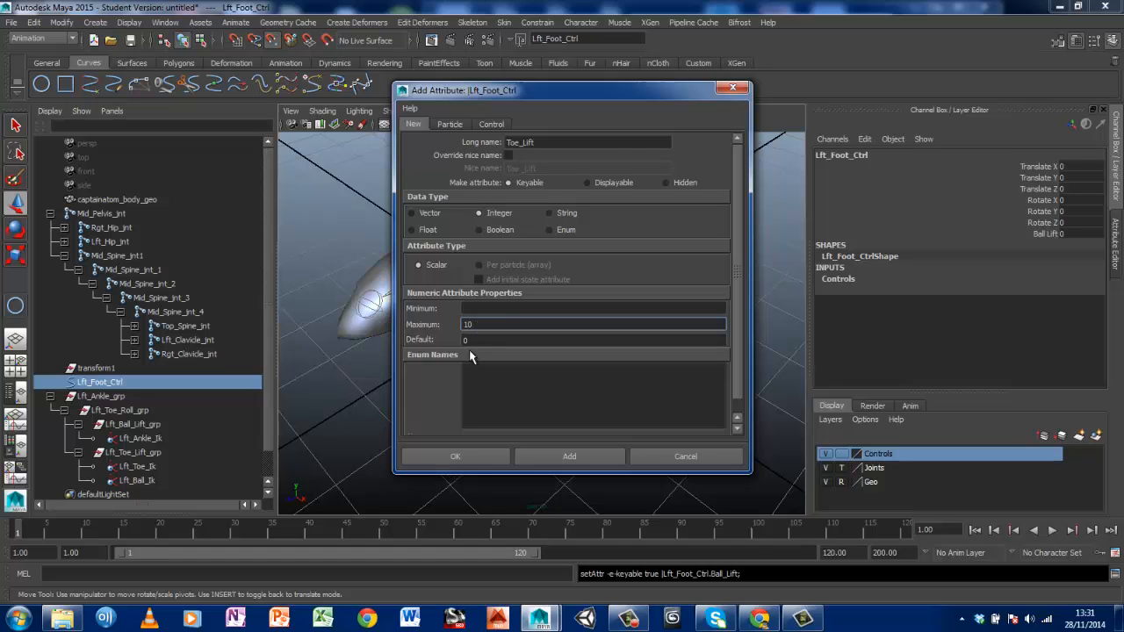
{"action": "left_click", "coordinate": [457, 456]}
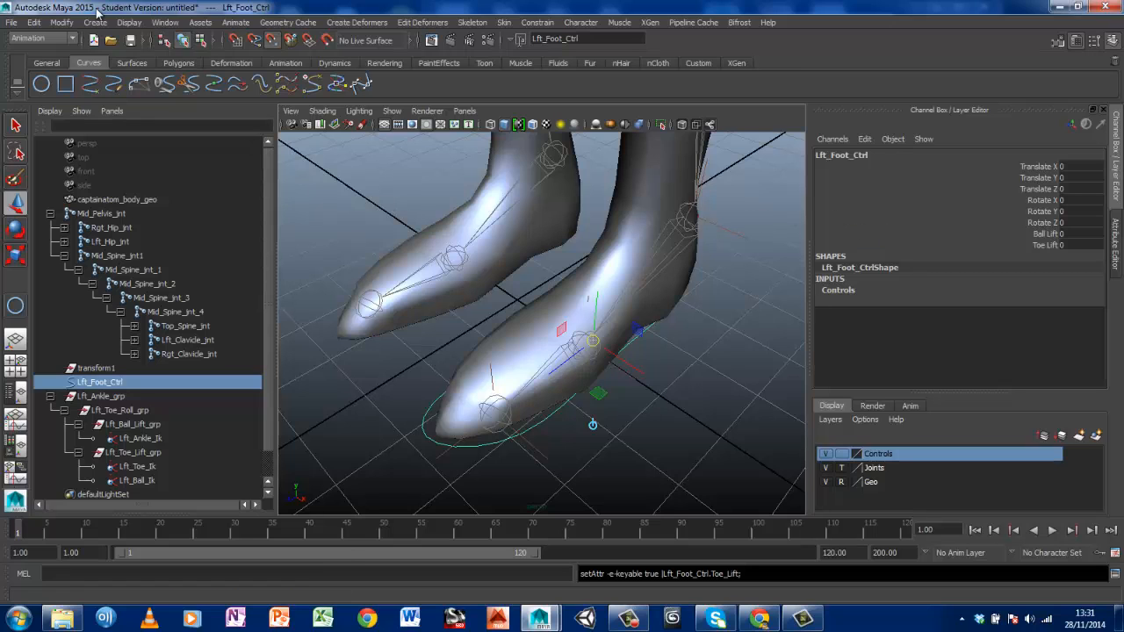
Add a keyable integer attribute named Toe_Roll to Lft_Foot_Ctrl with minimum -10, maximum 10 and default 0
{"action": "left_click", "coordinate": [62, 22]}
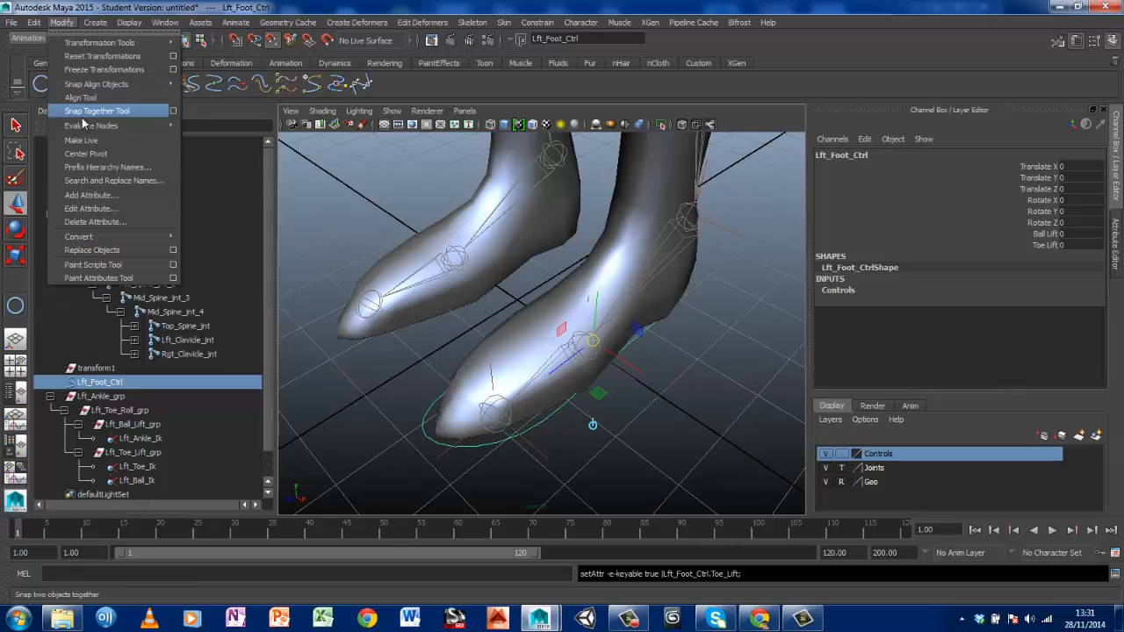
{"action": "left_click", "coordinate": [90, 195]}
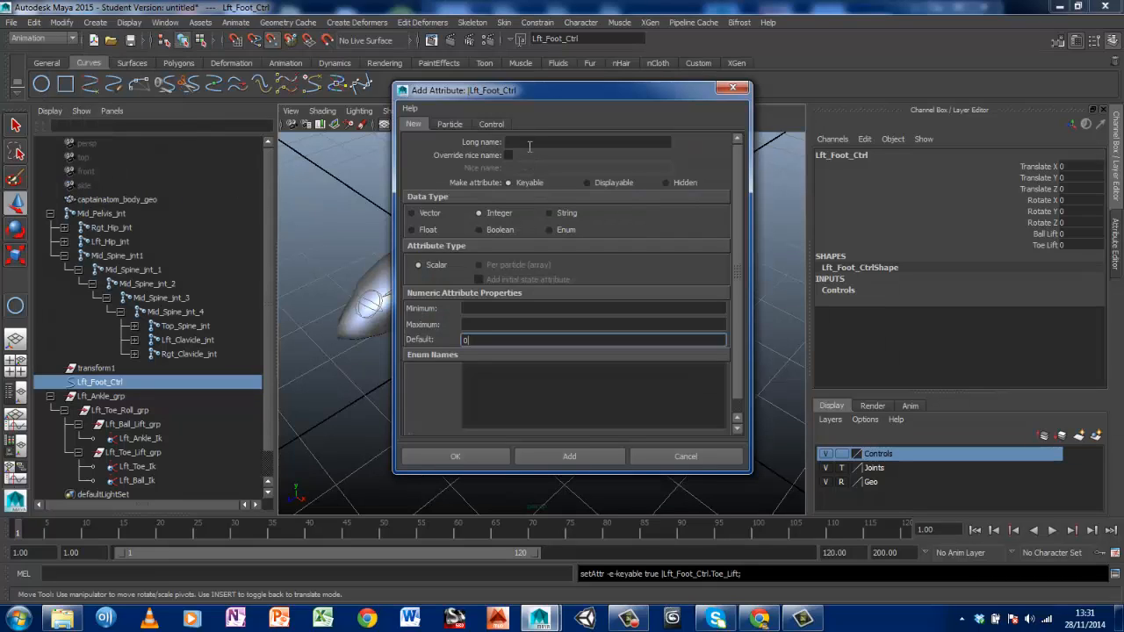
{"action": "left_click", "coordinate": [529, 143]}
{"action": "type", "text": "Toe_"}
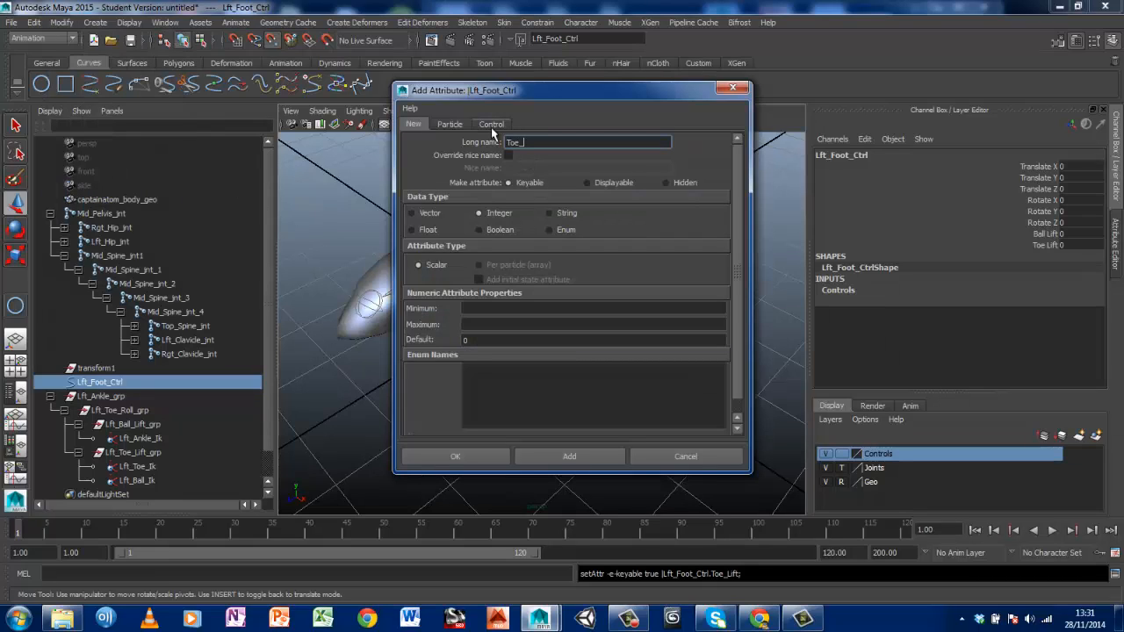
{"action": "type", "text": "Roll"}
{"action": "left_click", "coordinate": [488, 324]}
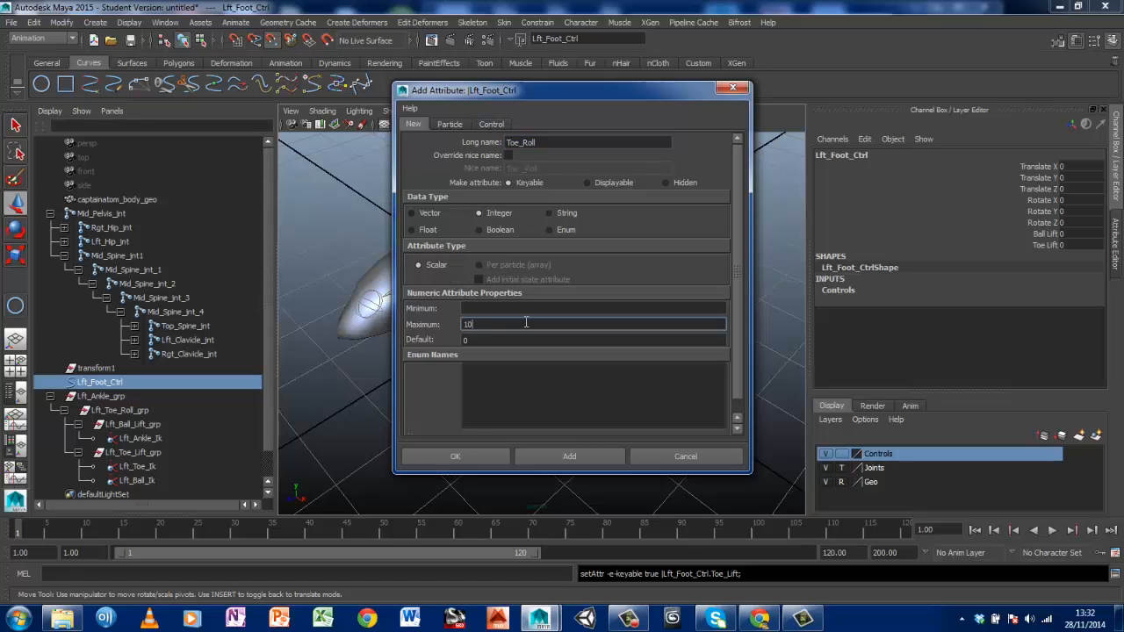
{"action": "key", "text": "Tab"}
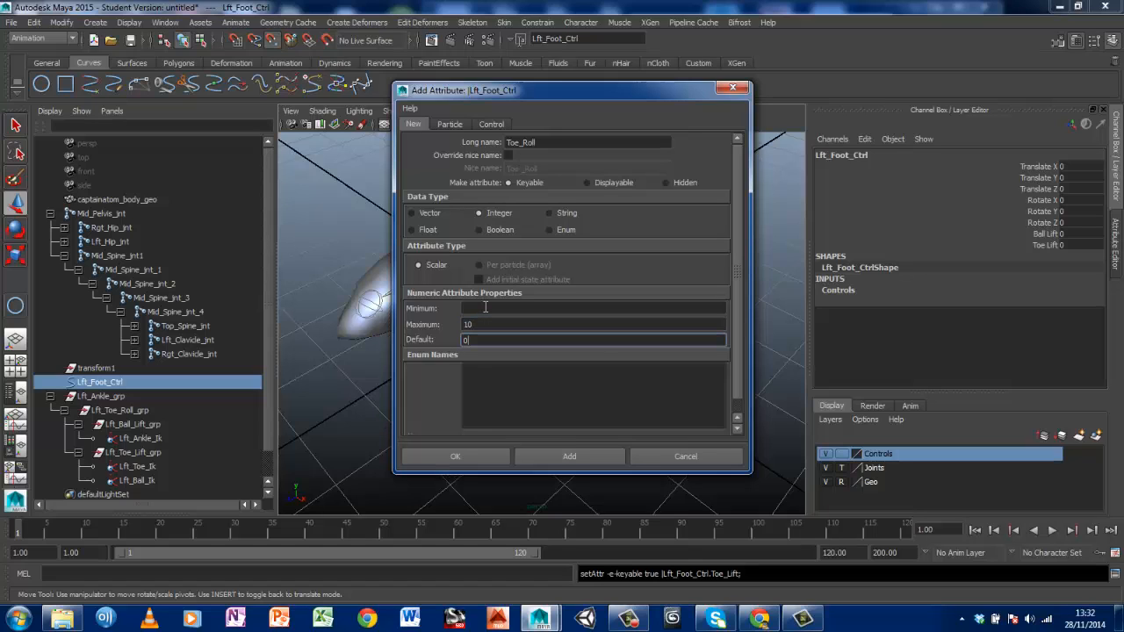
{"action": "left_click", "coordinate": [473, 307]}
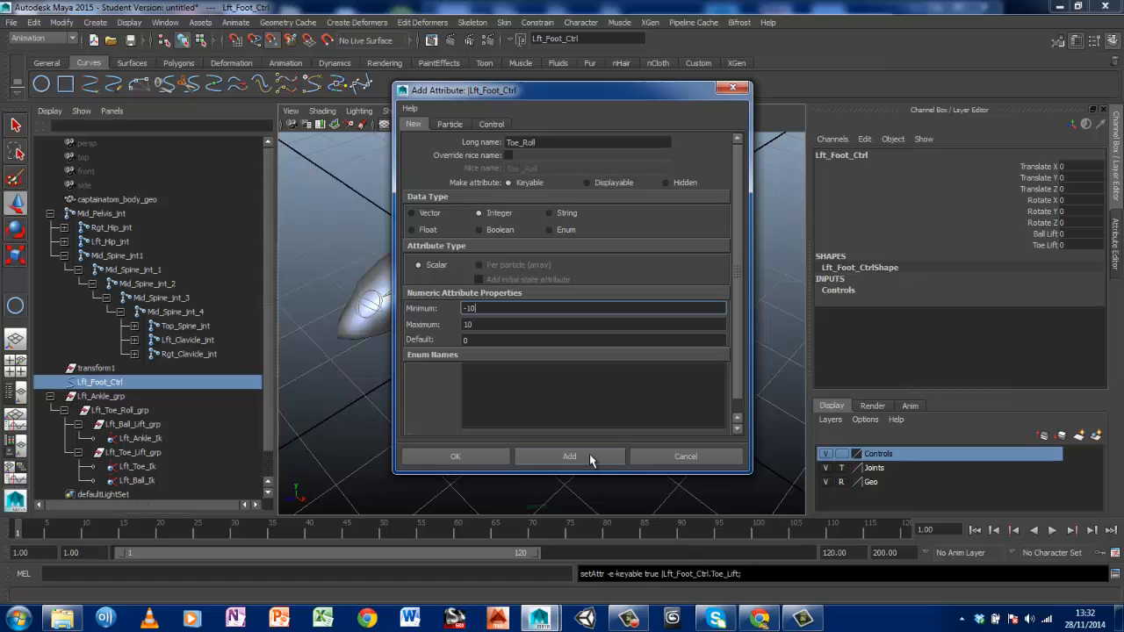
{"action": "left_click", "coordinate": [589, 453]}
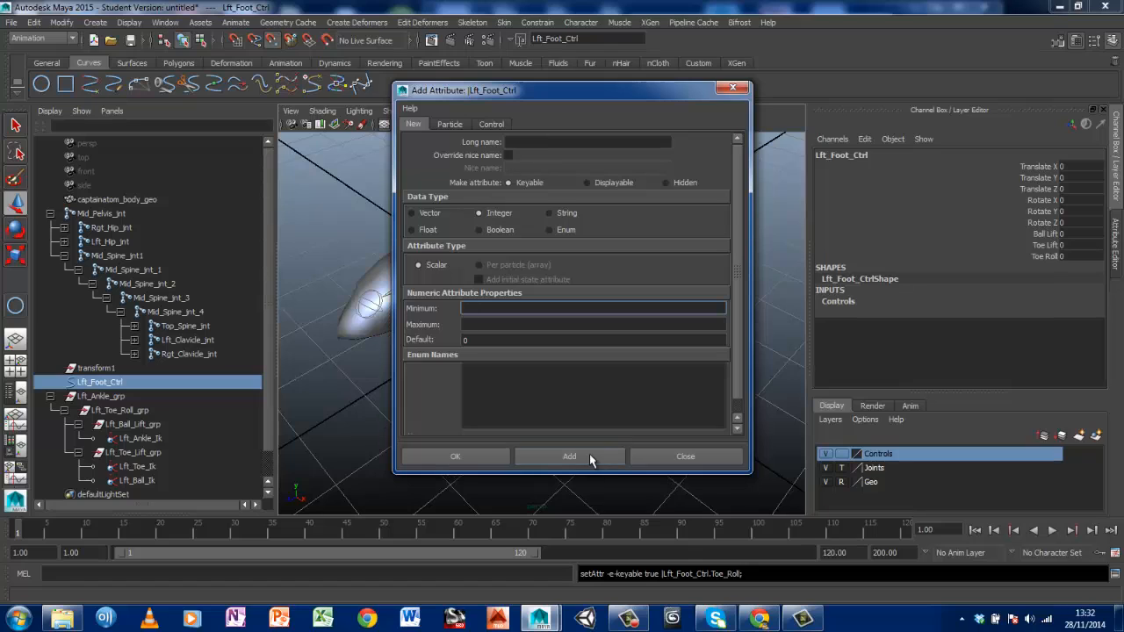
{"action": "left_click", "coordinate": [732, 88]}
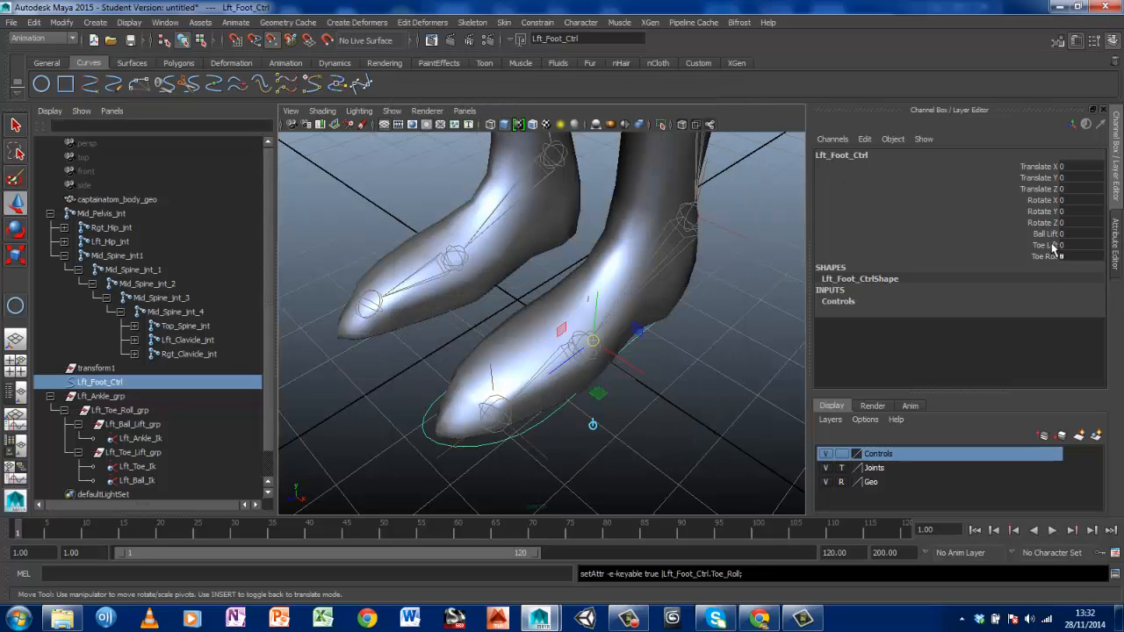
Rename the Toe_Roll attribute on Lft_Foot_Ctrl to Toe_Roll_Y
{"action": "left_click", "coordinate": [1049, 255]}
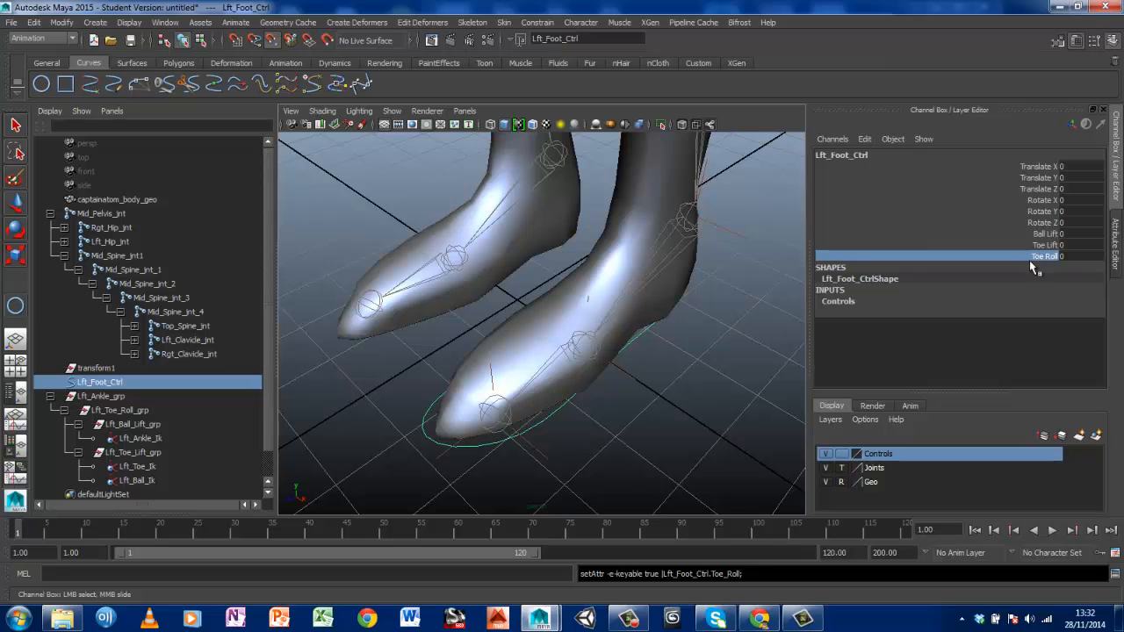
{"action": "left_click", "coordinate": [61, 23]}
{"action": "left_click", "coordinate": [79, 215]}
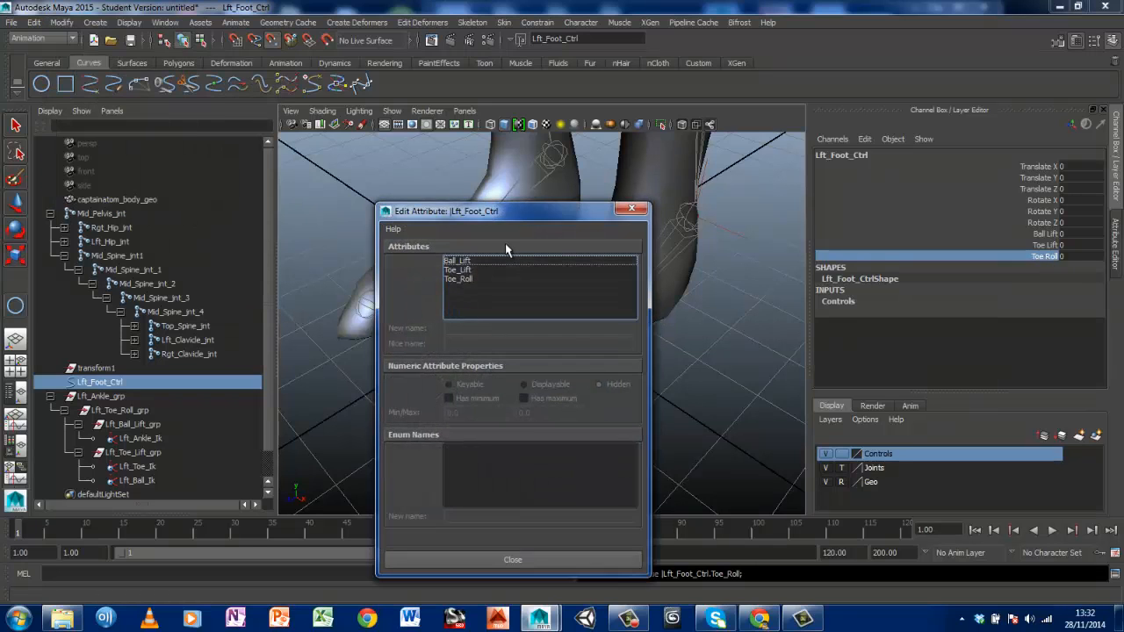
{"action": "left_click", "coordinate": [463, 280]}
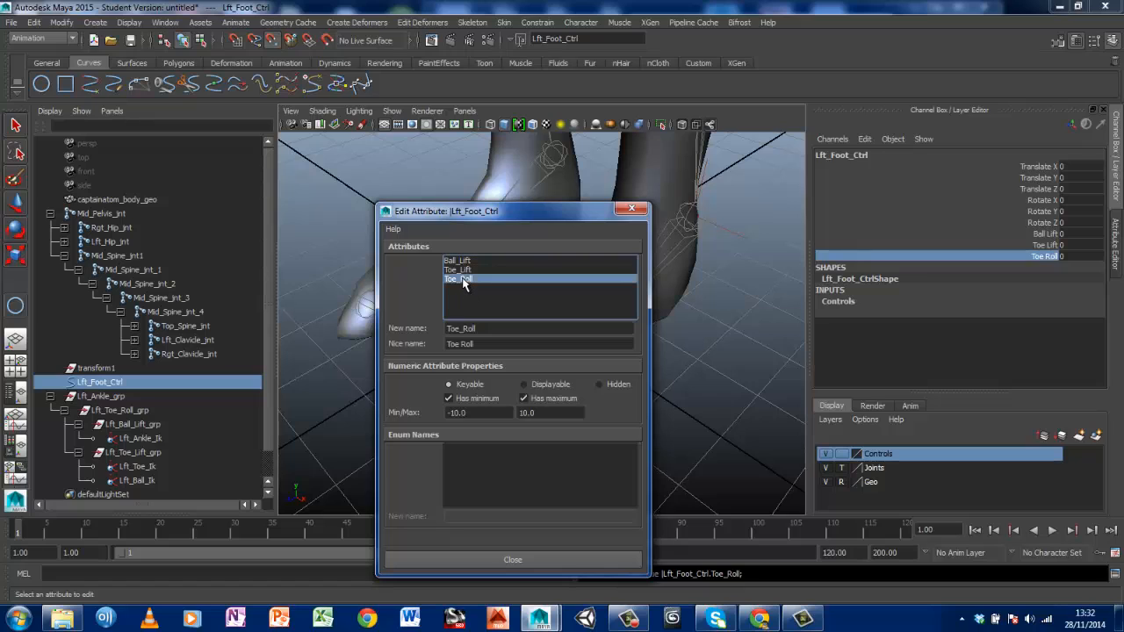
{"action": "left_click", "coordinate": [464, 328]}
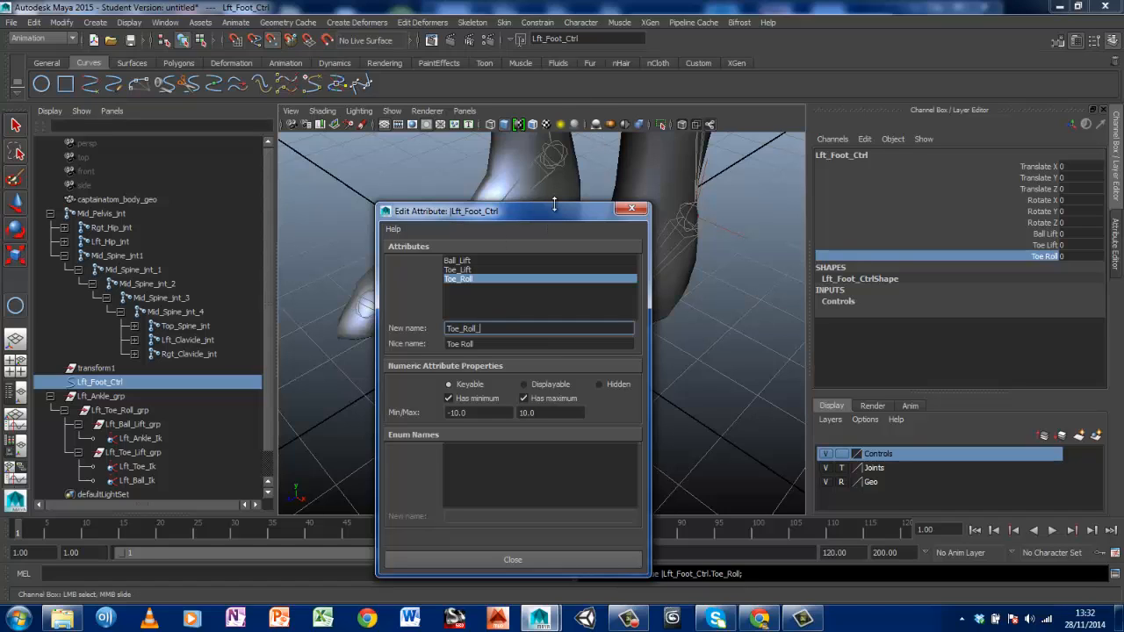
{"action": "left_click", "coordinate": [501, 555]}
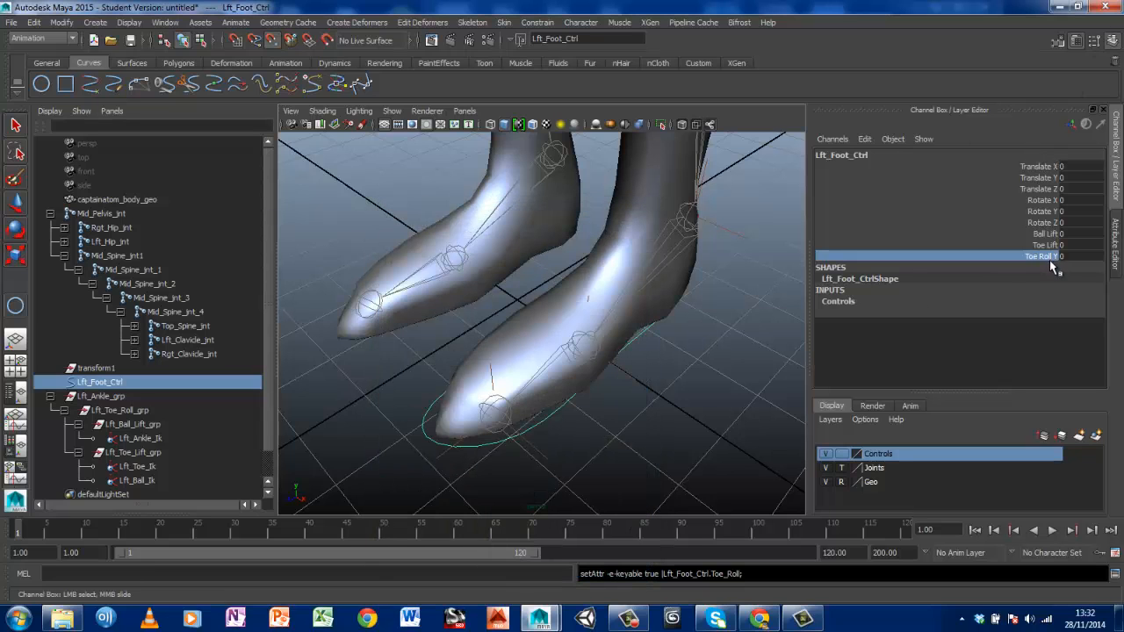
Add a keyable integer attribute named Toe_Roll_X to Lft_Foot_Ctrl with minimum -10, a maximum and default 0
{"action": "left_click", "coordinate": [92, 22]}
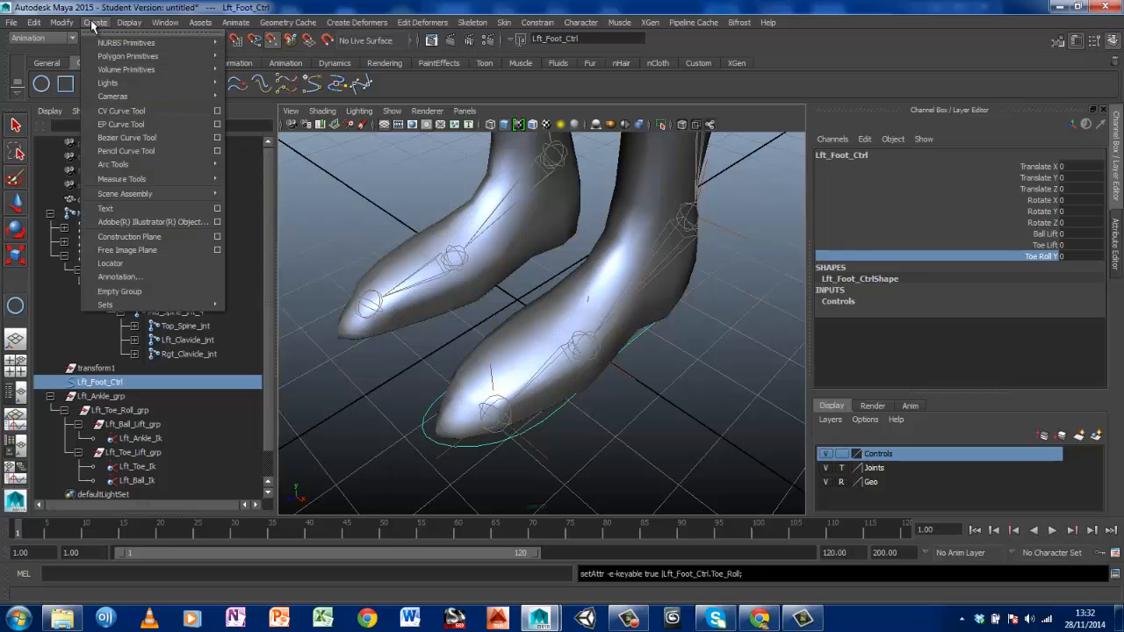
{"action": "mouse_move", "coordinate": [61, 22]}
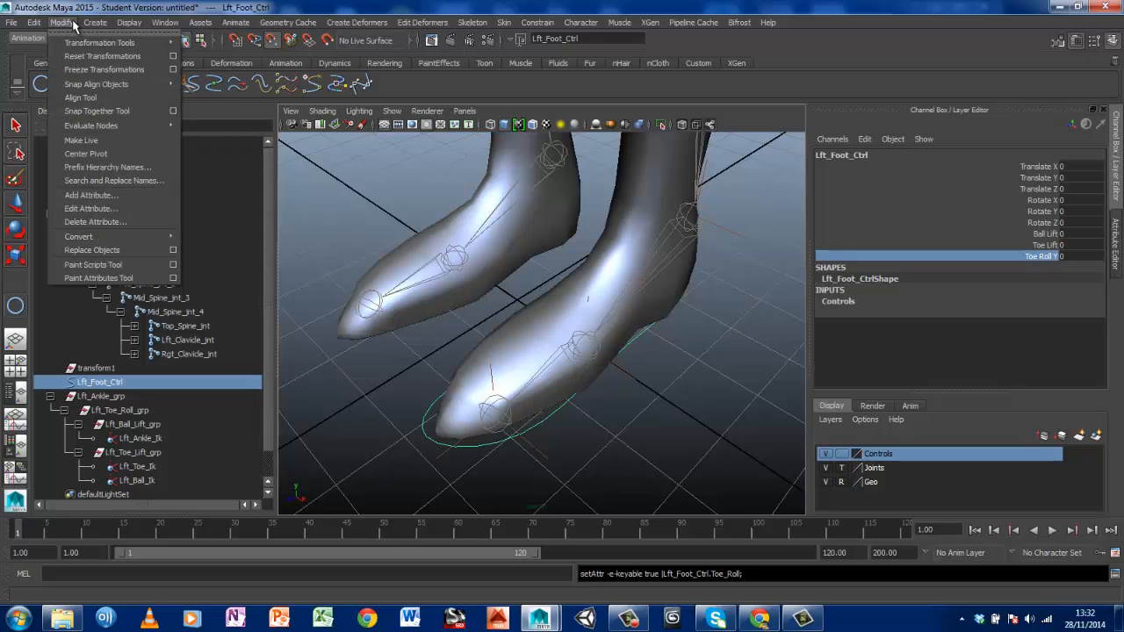
{"action": "left_click", "coordinate": [81, 196]}
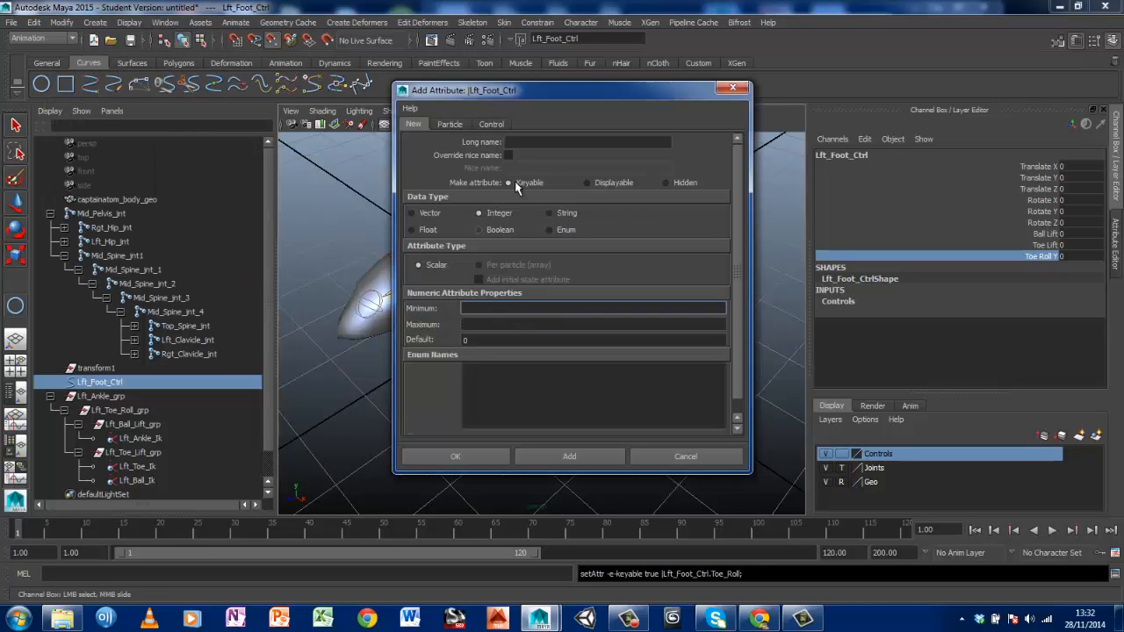
{"action": "left_click", "coordinate": [656, 147]}
{"action": "type", "text": "T"}
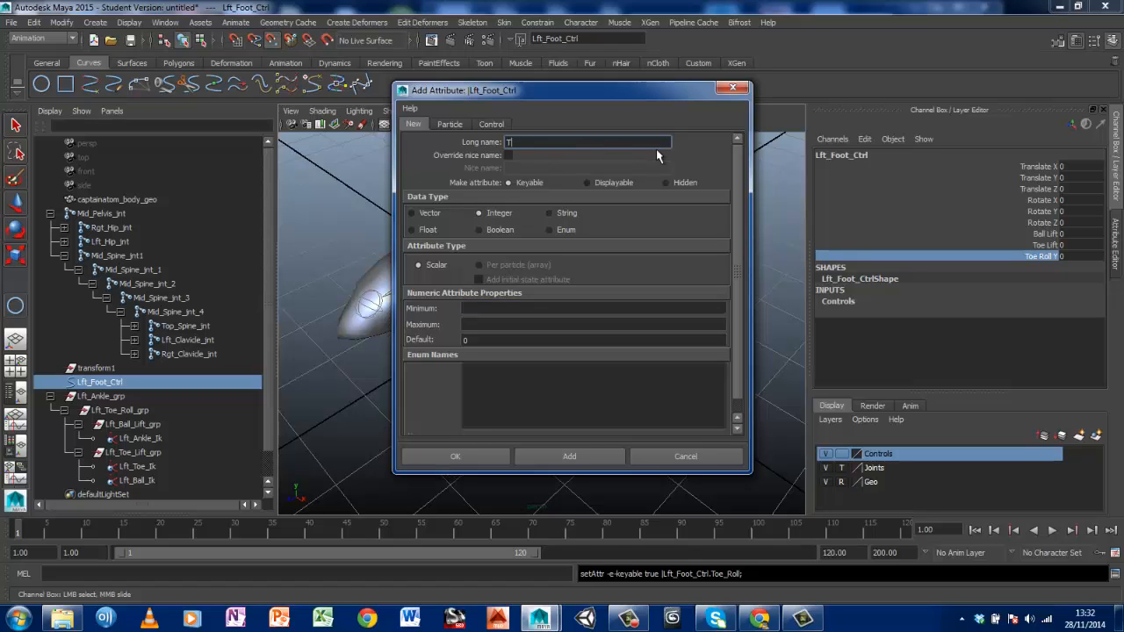
{"action": "type", "text": "oe_Roll_X"}
{"action": "left_click", "coordinate": [567, 307]}
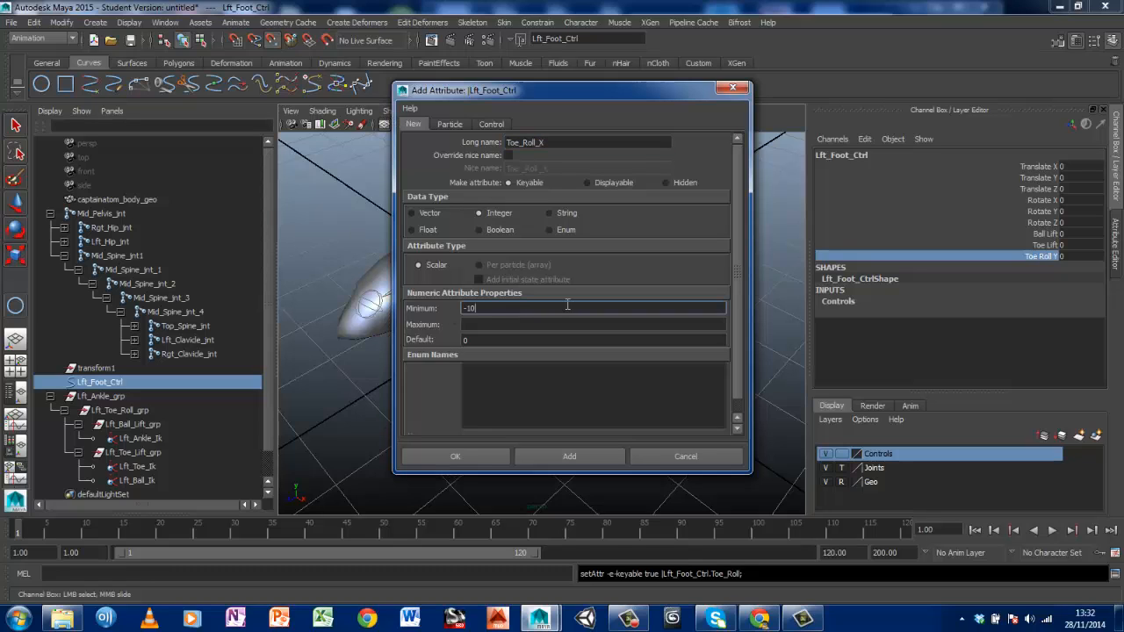
{"action": "left_click", "coordinate": [478, 323]}
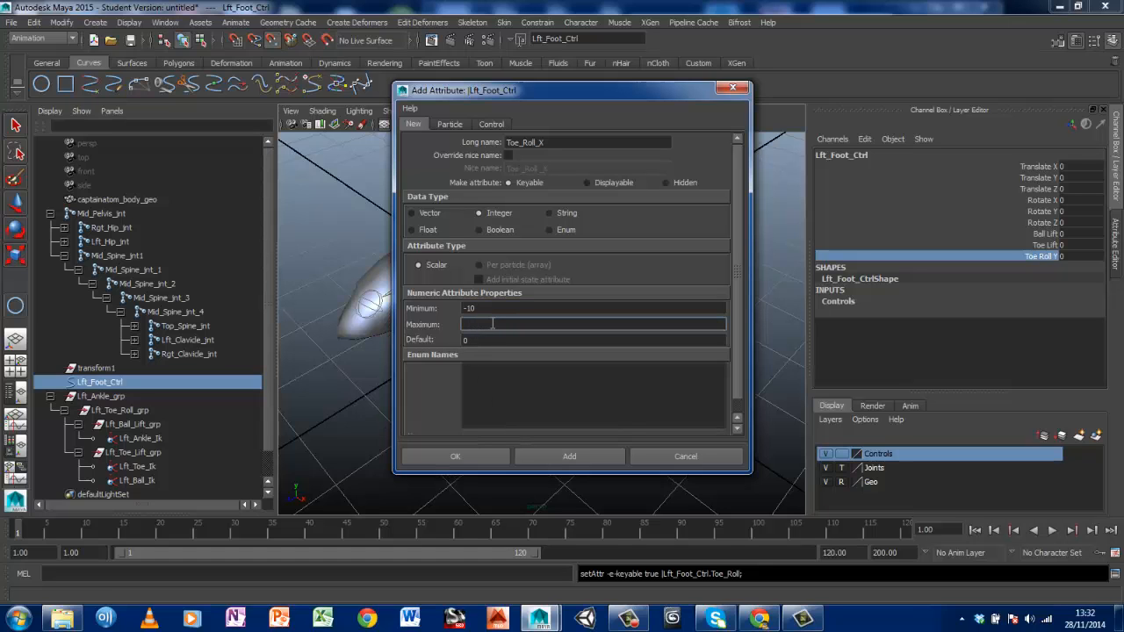
{"action": "left_click", "coordinate": [456, 456]}
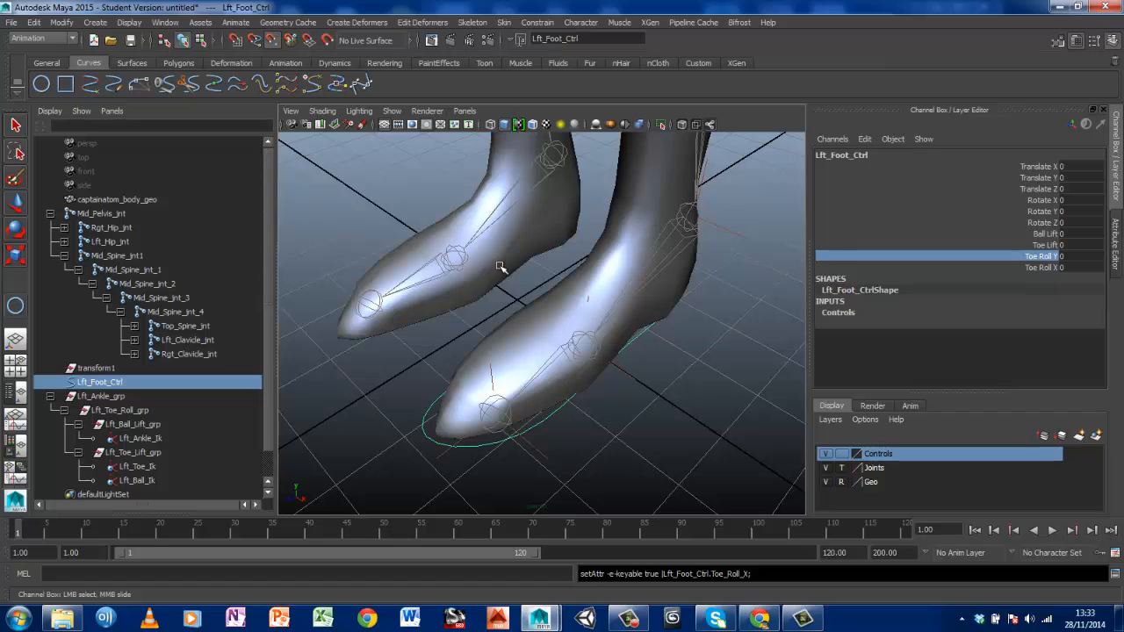
Delete the leftover transform1 node from the scene
{"action": "left_click", "coordinate": [104, 369]}
{"action": "key", "text": "Delete"}
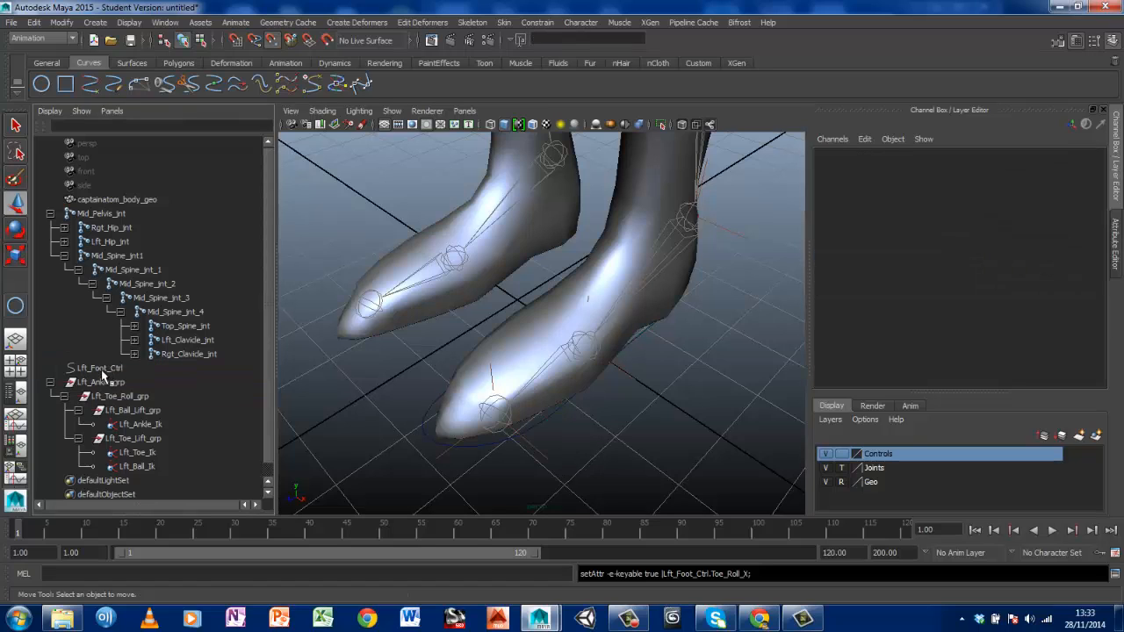
Start Set Driven Key with Lft_Foot_Ctrl loaded as the driver and Ball Lift chosen as the driving attribute
{"action": "left_click", "coordinate": [99, 370]}
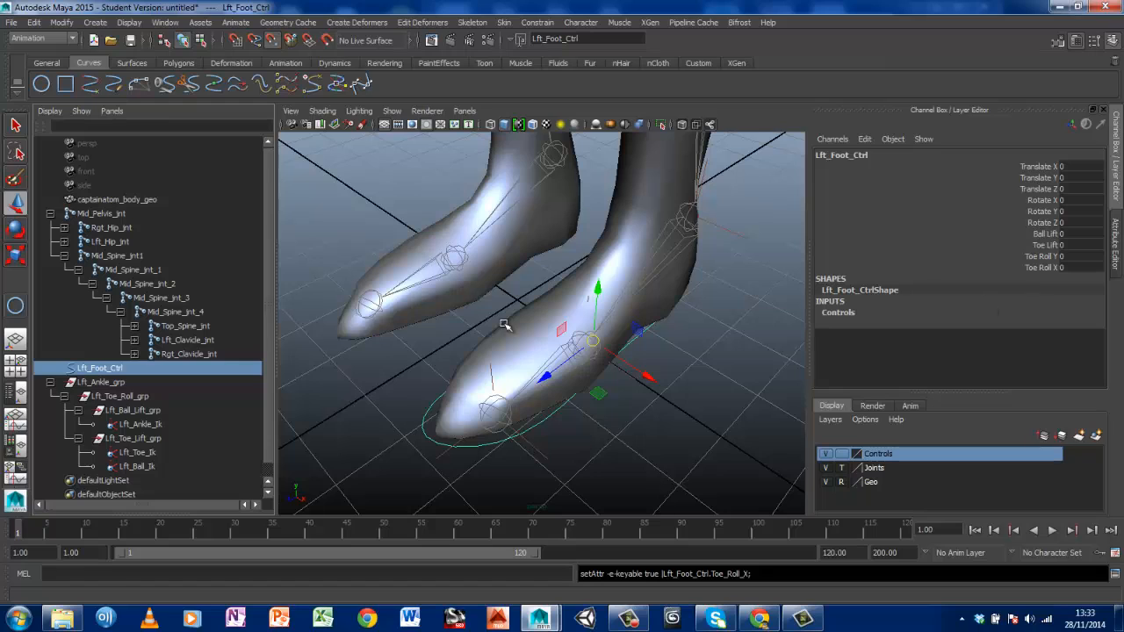
{"action": "left_click", "coordinate": [246, 27]}
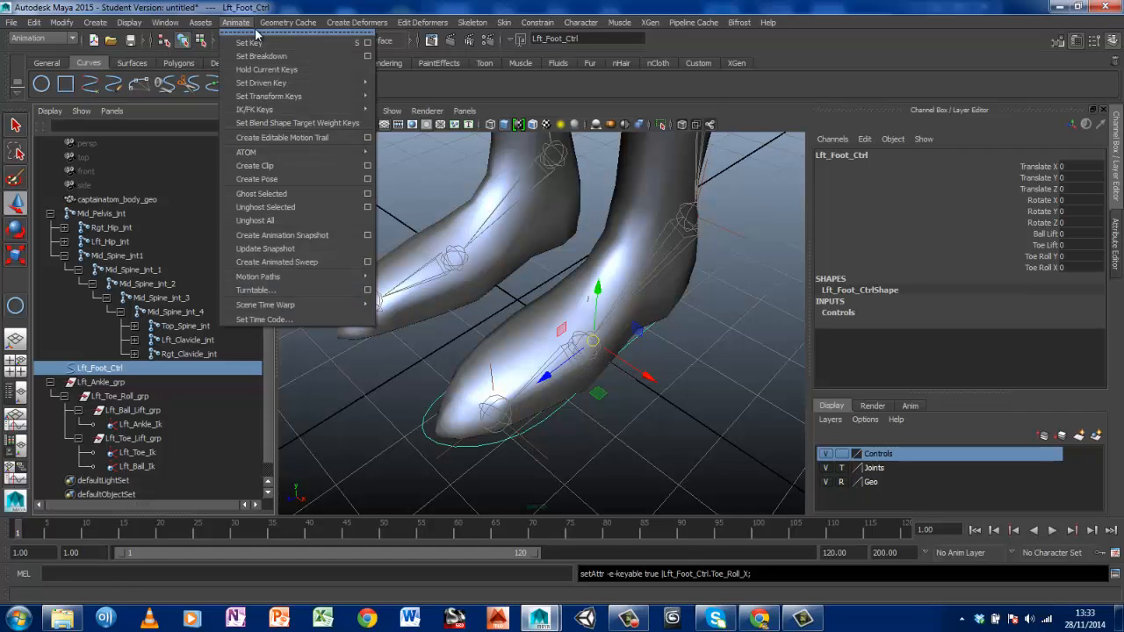
{"action": "left_click", "coordinate": [227, 25]}
{"action": "left_click", "coordinate": [226, 24]}
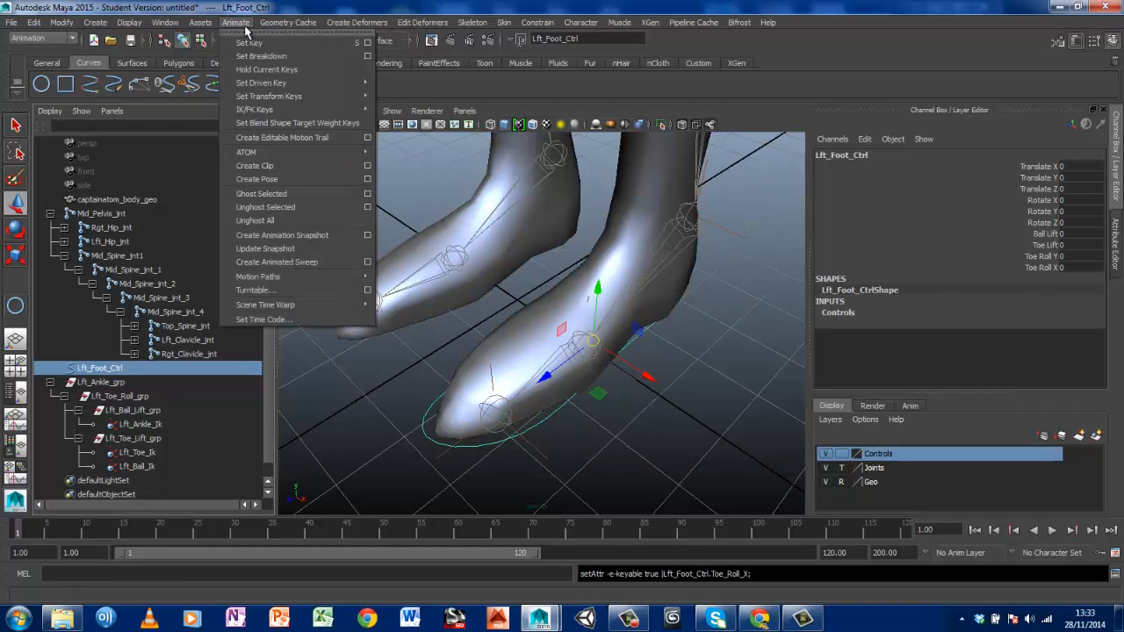
{"action": "mouse_move", "coordinate": [283, 84]}
{"action": "left_click", "coordinate": [398, 91]}
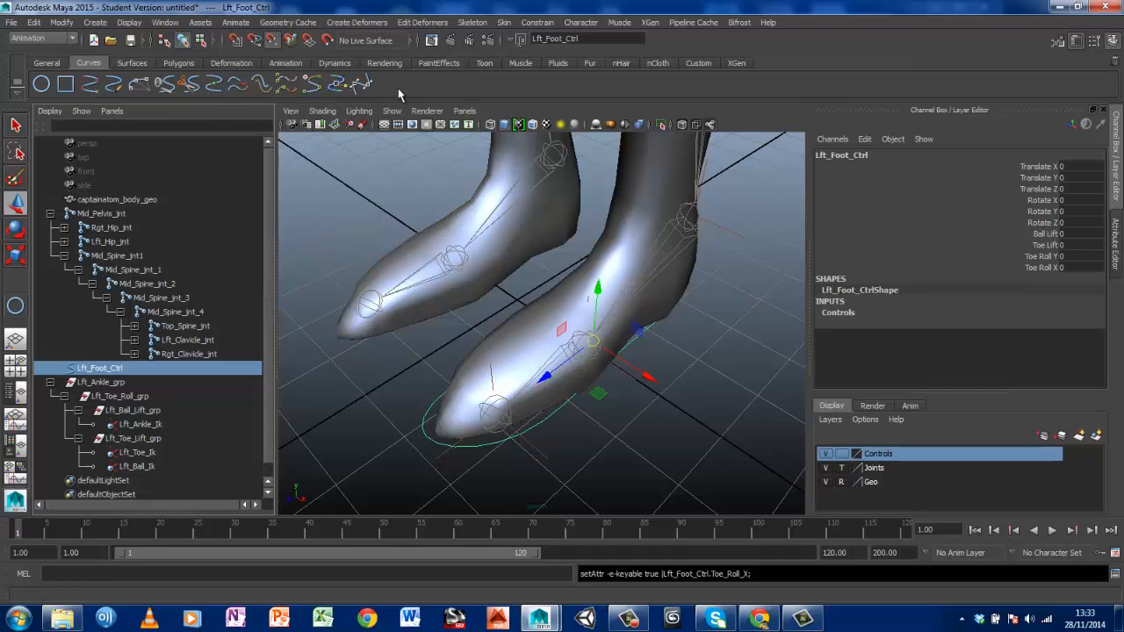
{"action": "left_click_drag", "start_coordinate": [506, 201], "coordinate": [673, 81]}
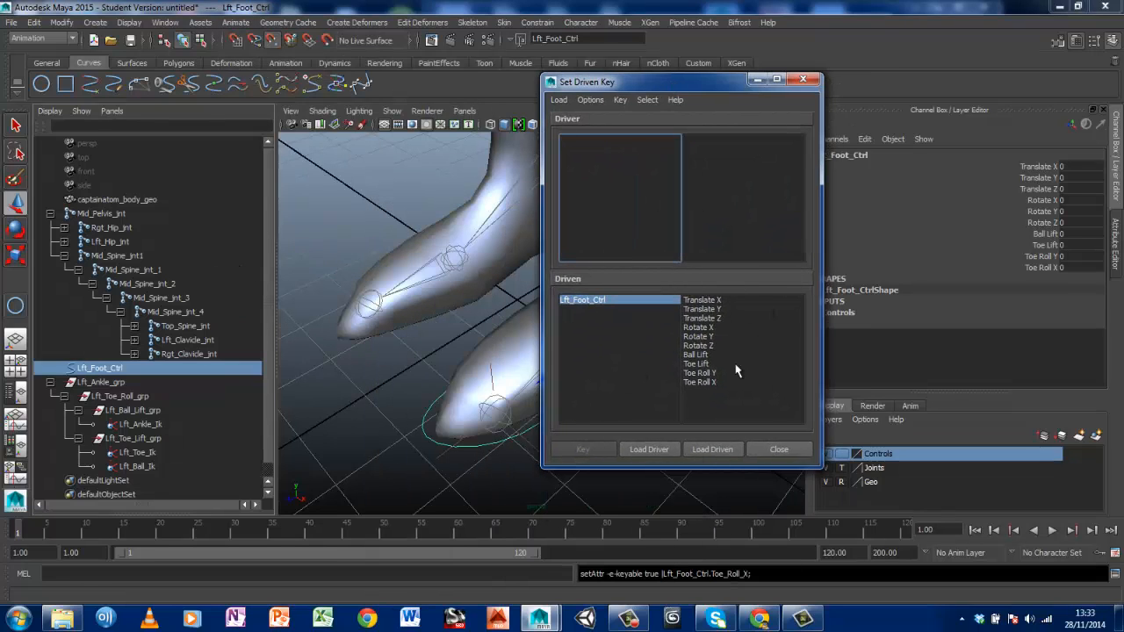
{"action": "left_click", "coordinate": [659, 449]}
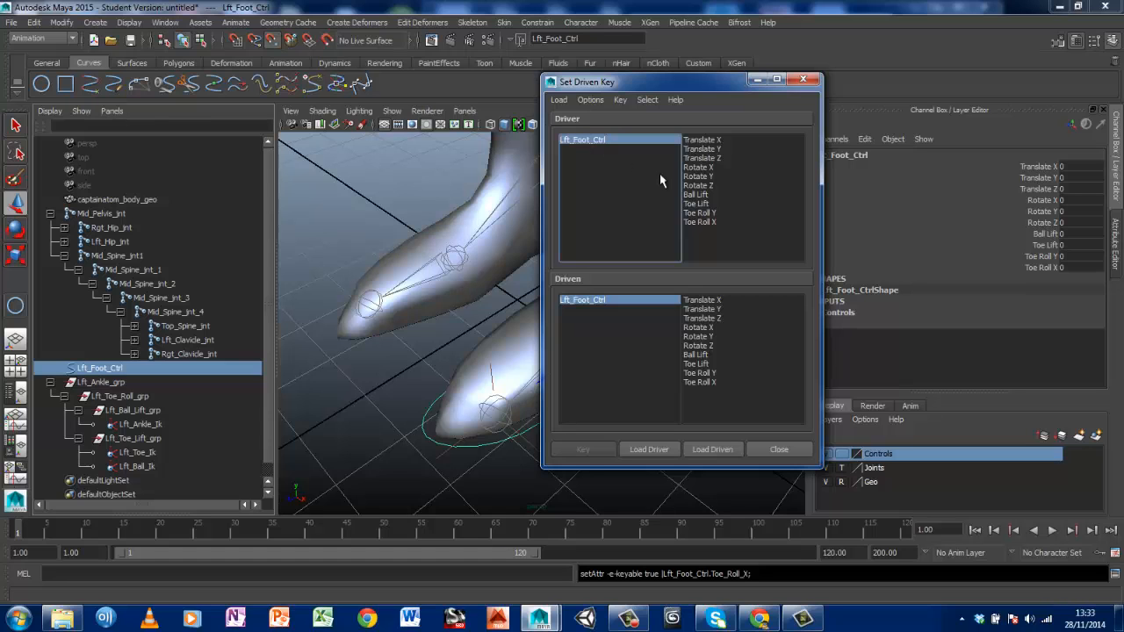
{"action": "left_click", "coordinate": [705, 193]}
{"action": "left_click_drag", "start_coordinate": [647, 88], "coordinate": [872, 68]}
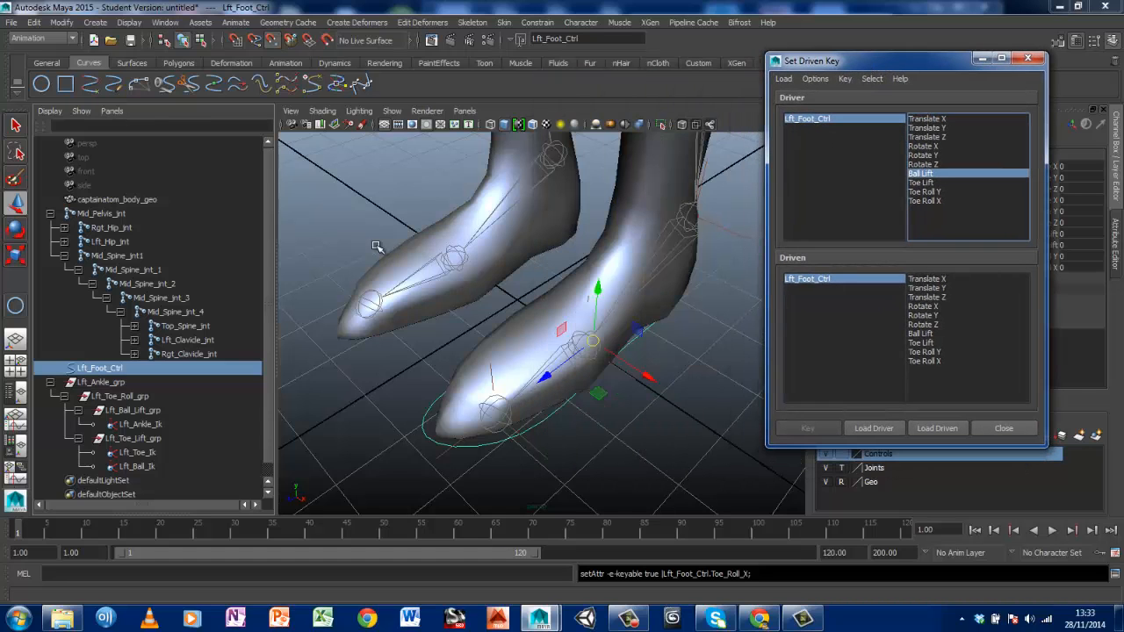
Load Lft_Ball_Lift_grp as the driven object and key its Rotate X at 0 against Ball Lift at 0
{"action": "left_click", "coordinate": [138, 410]}
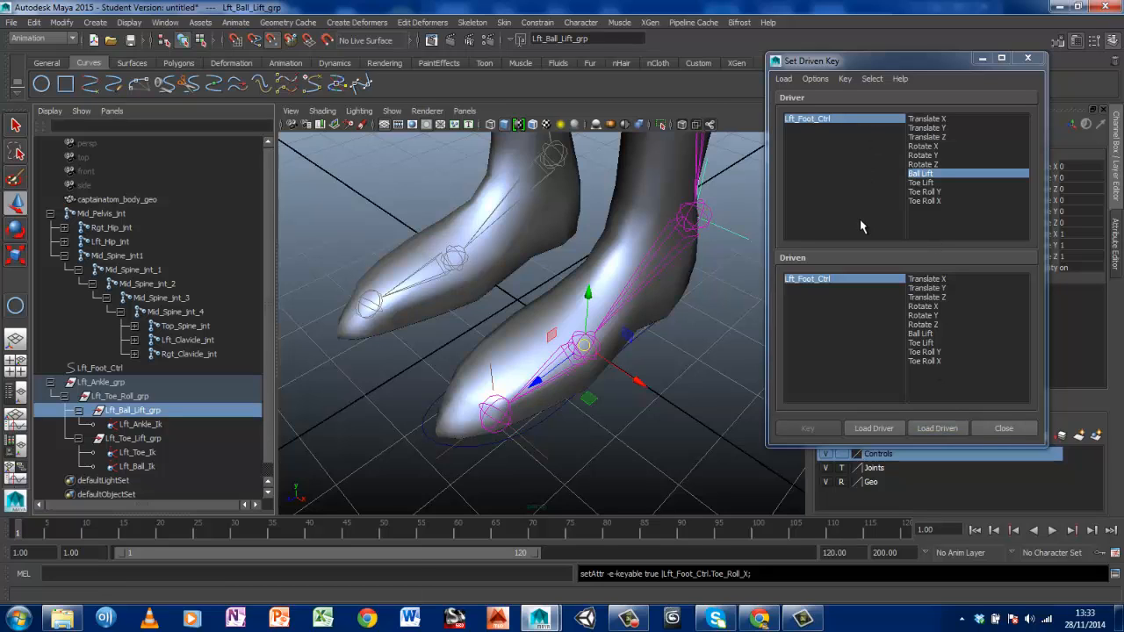
{"action": "left_click", "coordinate": [946, 429]}
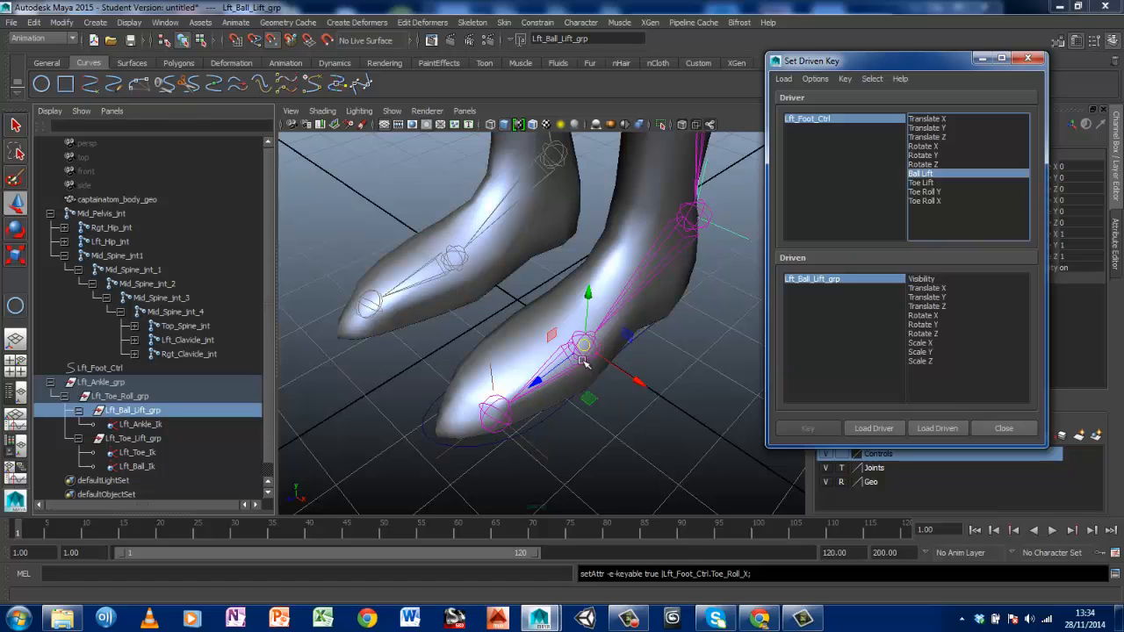
{"action": "left_click", "coordinate": [927, 316]}
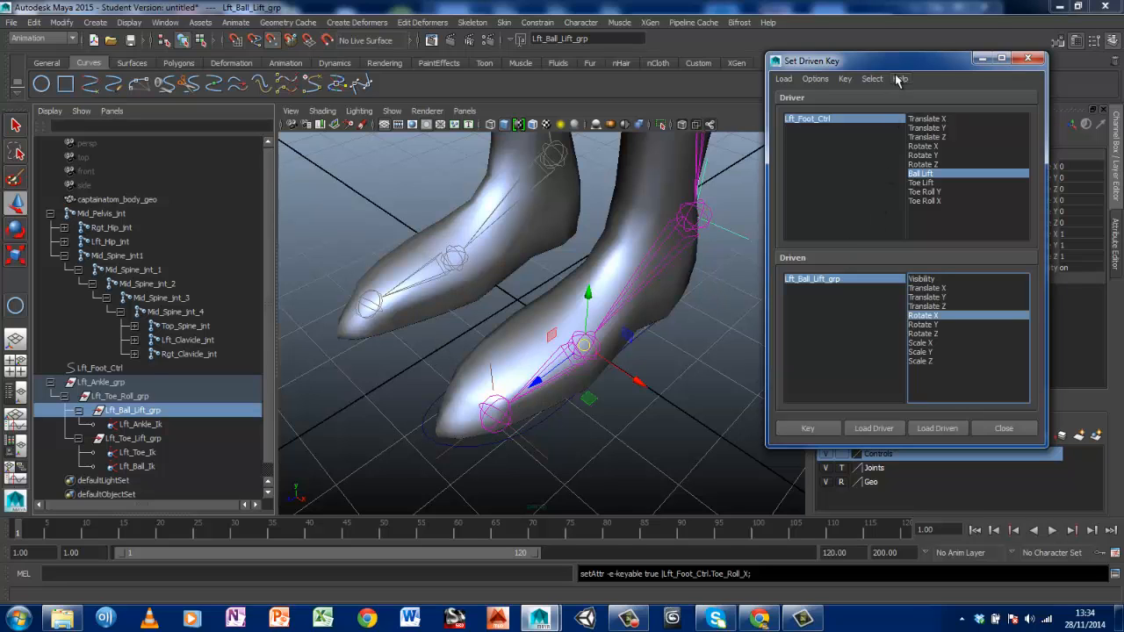
{"action": "left_click_drag", "start_coordinate": [898, 66], "coordinate": [869, 78]}
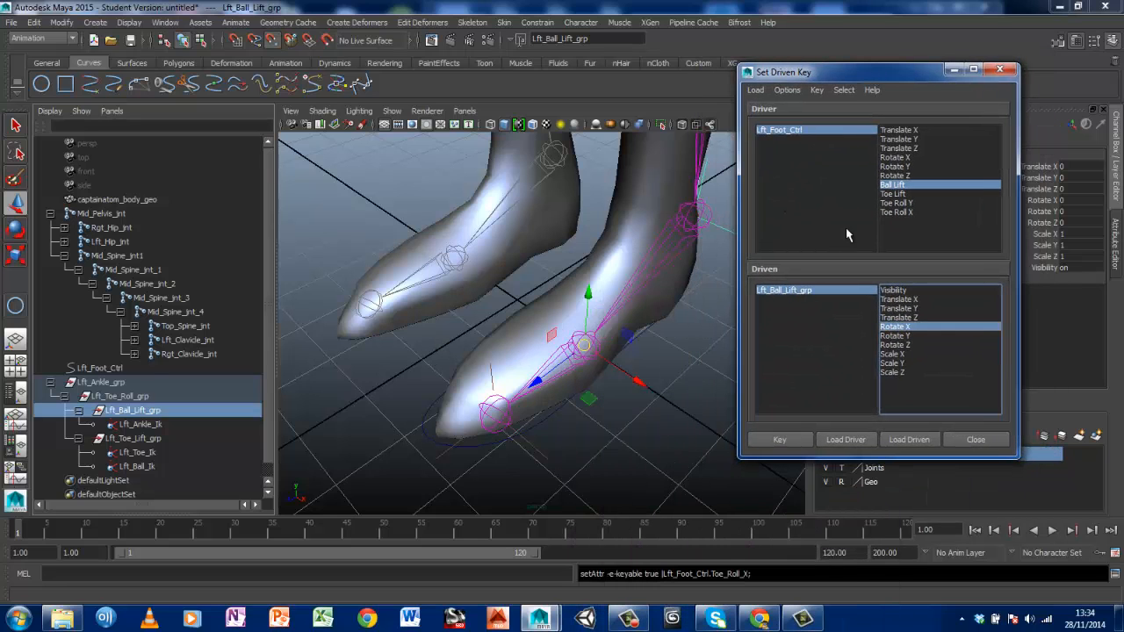
{"action": "left_click", "coordinate": [781, 440]}
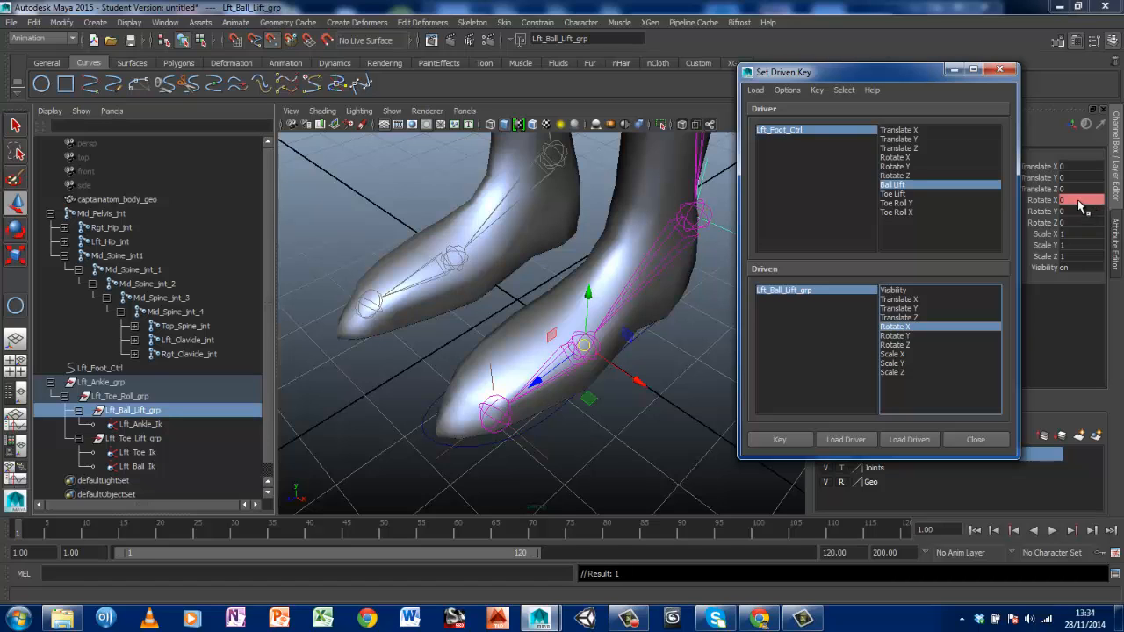
{"action": "left_click", "coordinate": [1047, 200]}
{"action": "right_click", "coordinate": [1045, 200]}
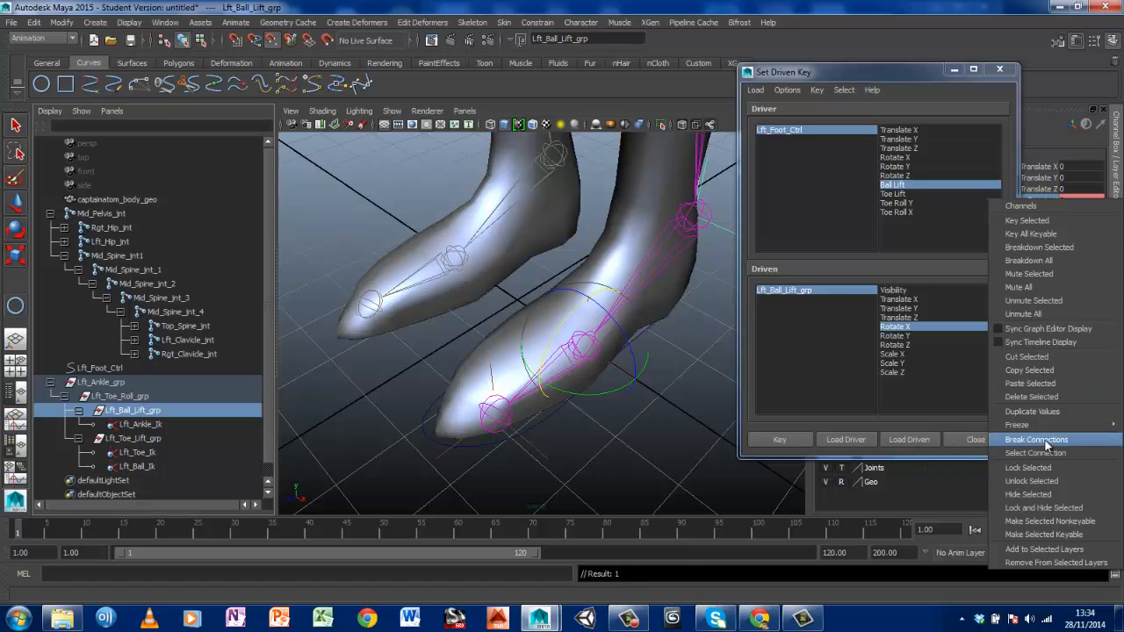
{"action": "left_click", "coordinate": [722, 298]}
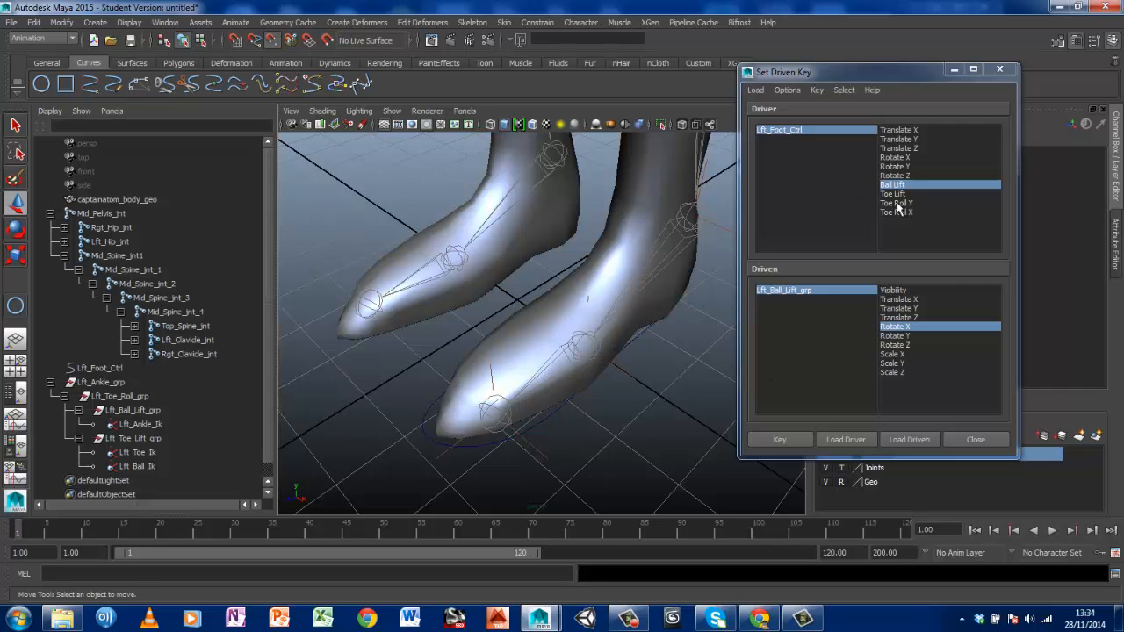
Switch the Joints layer from template to normal display
{"action": "left_click", "coordinate": [839, 75]}
{"action": "left_click_drag", "start_coordinate": [838, 79], "coordinate": [801, 58]}
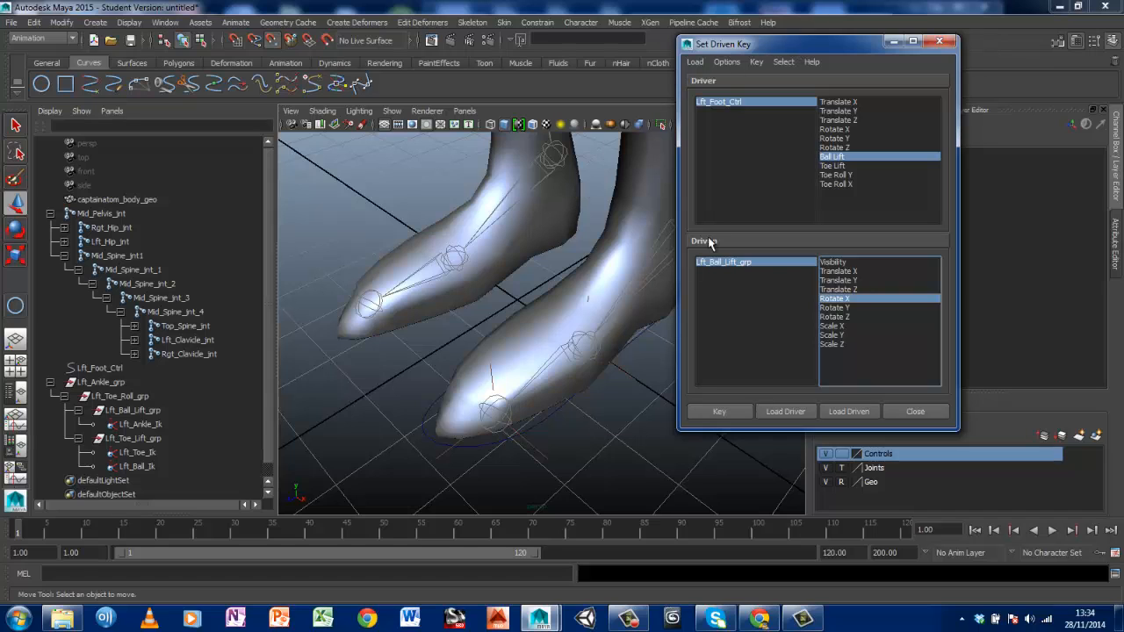
{"action": "left_click", "coordinate": [842, 468]}
{"action": "left_click", "coordinate": [842, 467]}
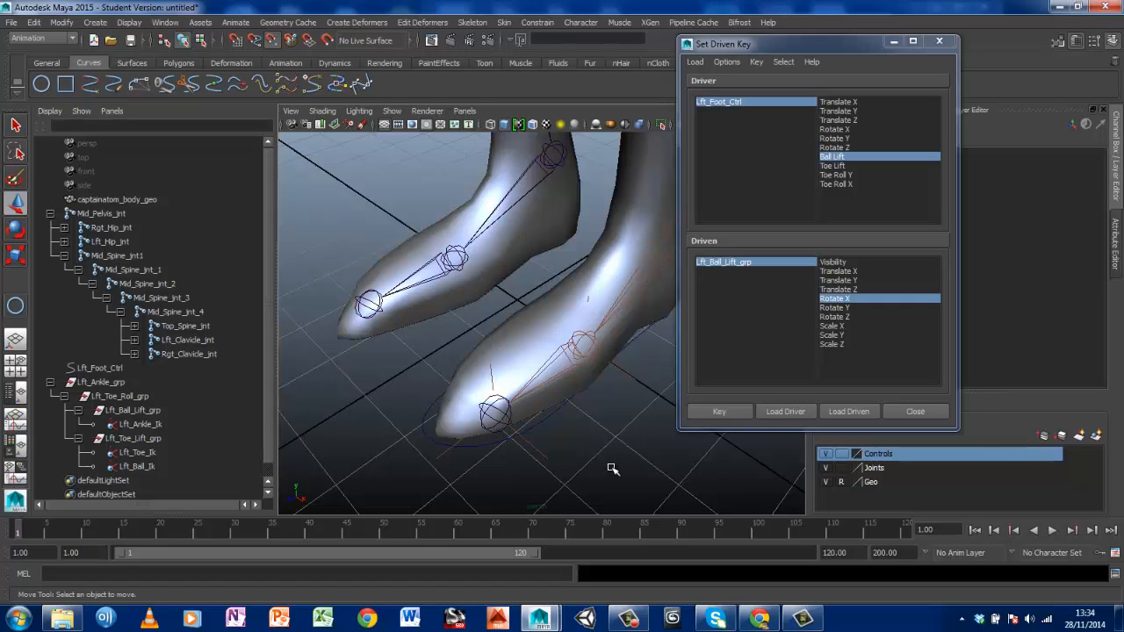
{"action": "left_click", "coordinate": [842, 468]}
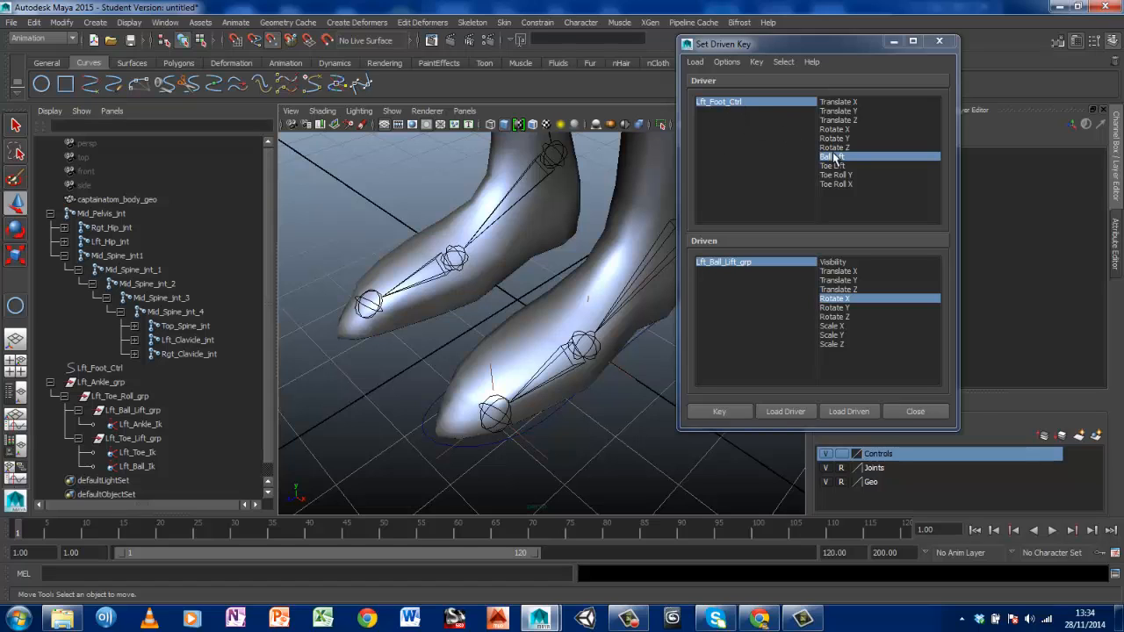
Set the Ball Lift attribute of Lft_Foot_Ctrl to 10
{"action": "left_click", "coordinate": [640, 333]}
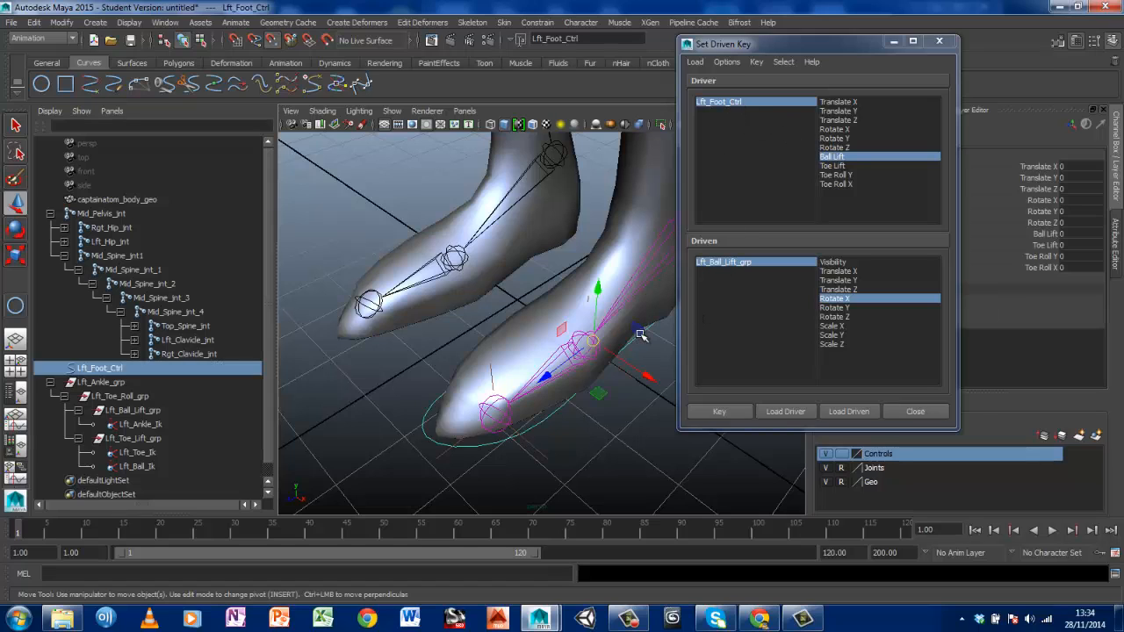
{"action": "double_click", "coordinate": [1063, 234]}
{"action": "type", "text": "10"}
{"action": "key", "text": "Return"}
Set Rotate X of Lft_Ball_Lift_grp to 50 and key it against Ball Lift at 10
{"action": "left_click", "coordinate": [139, 410]}
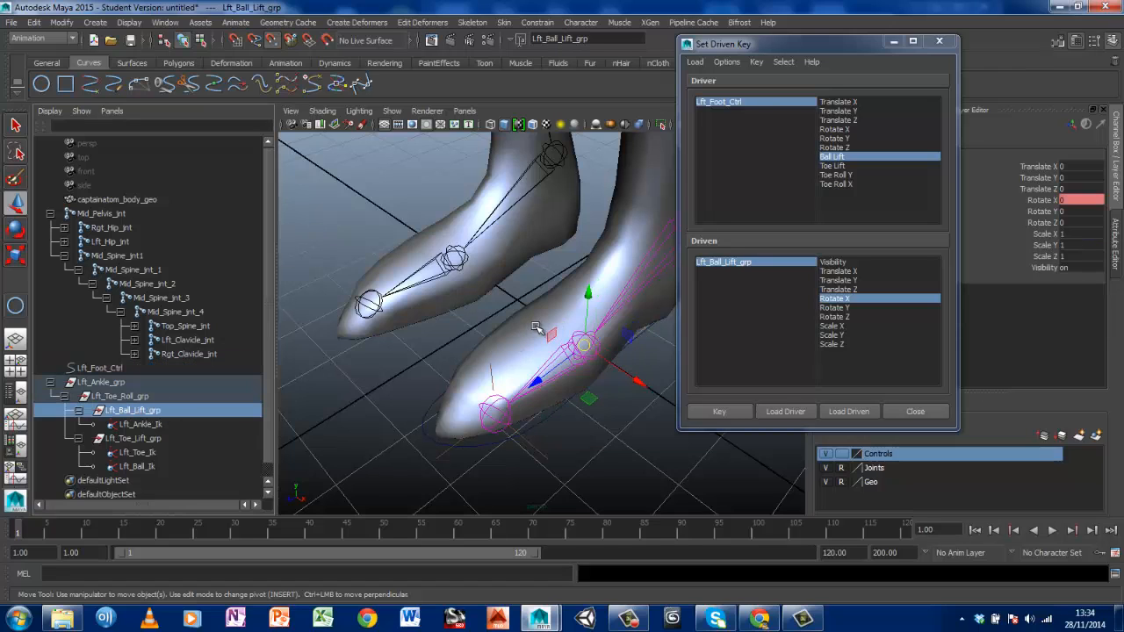
{"action": "key", "text": "e"}
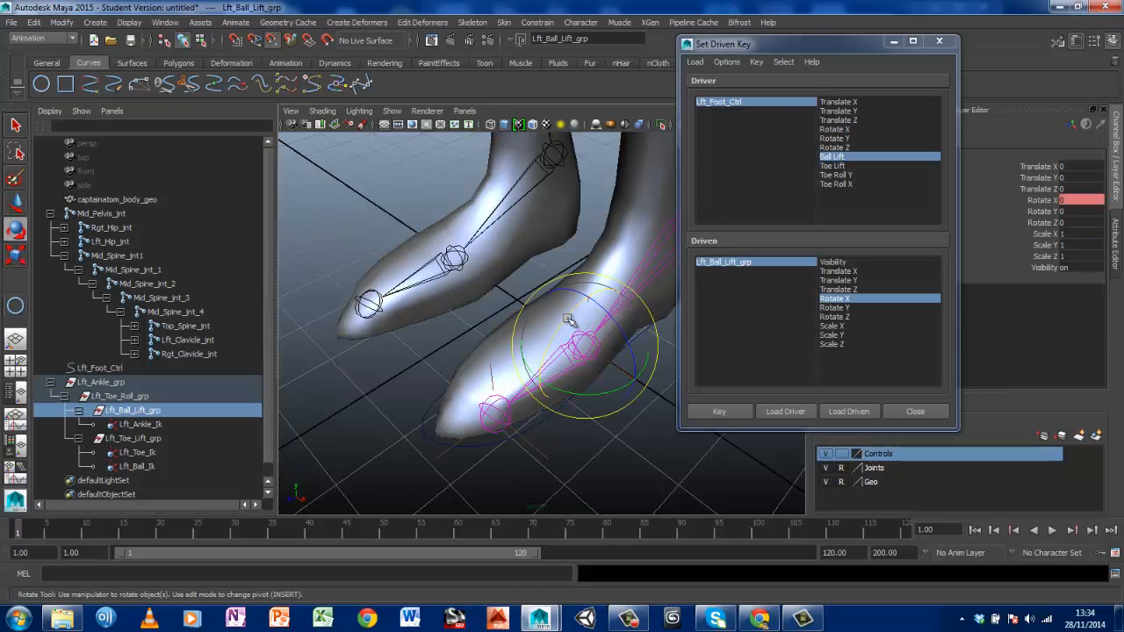
{"action": "left_click_drag", "start_coordinate": [569, 321], "coordinate": [532, 371]}
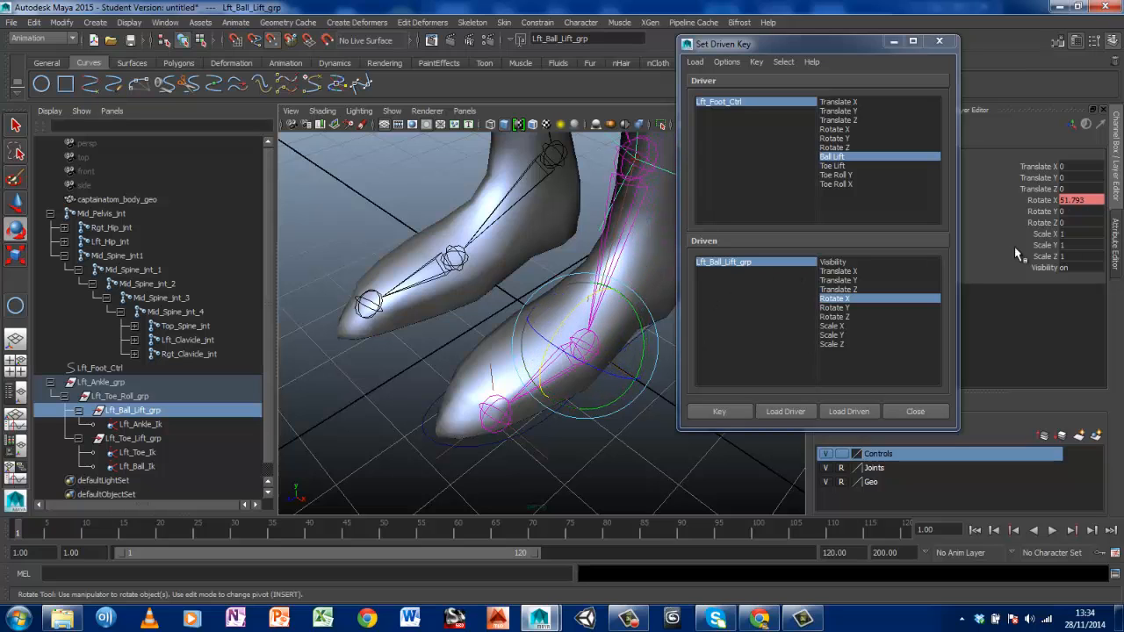
{"action": "left_click", "coordinate": [1072, 200]}
{"action": "type", "text": "50"}
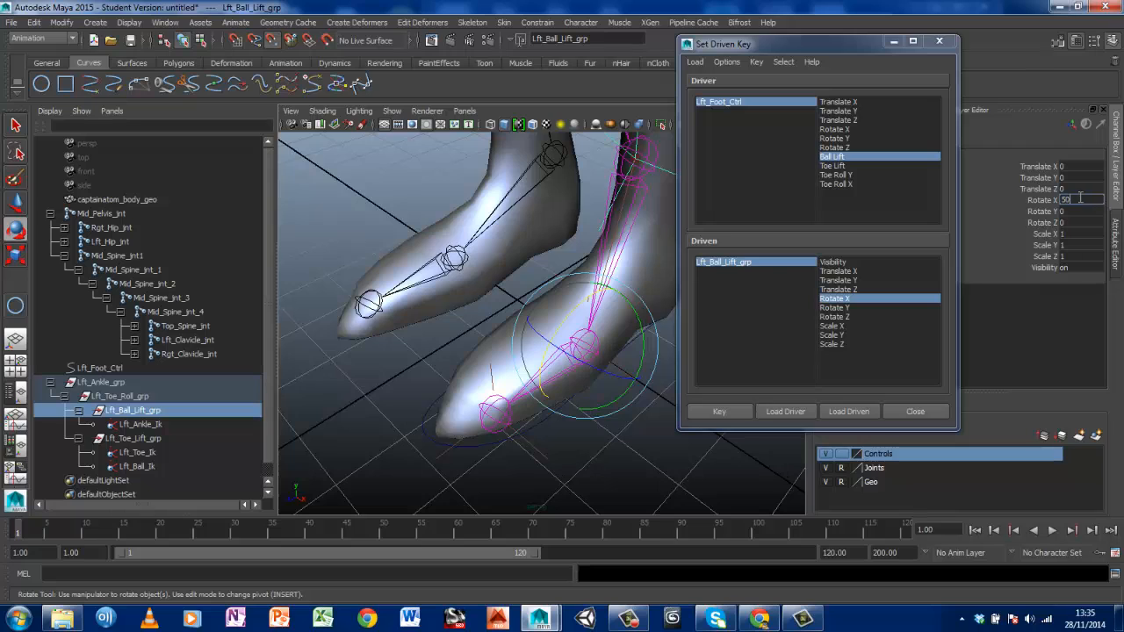
{"action": "key", "text": "Return"}
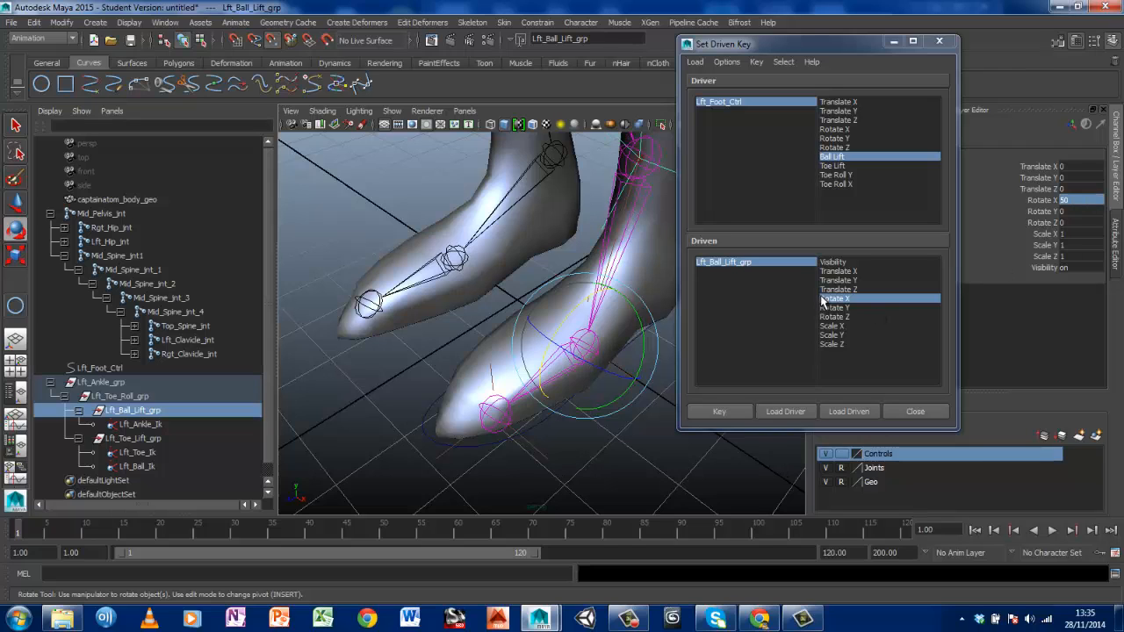
{"action": "left_click", "coordinate": [738, 412]}
Scrub Ball Lift on Lft_Foot_Ctrl up and down to test the heel movement, and return it to 0
{"action": "left_click_drag", "start_coordinate": [782, 44], "coordinate": [819, 38]}
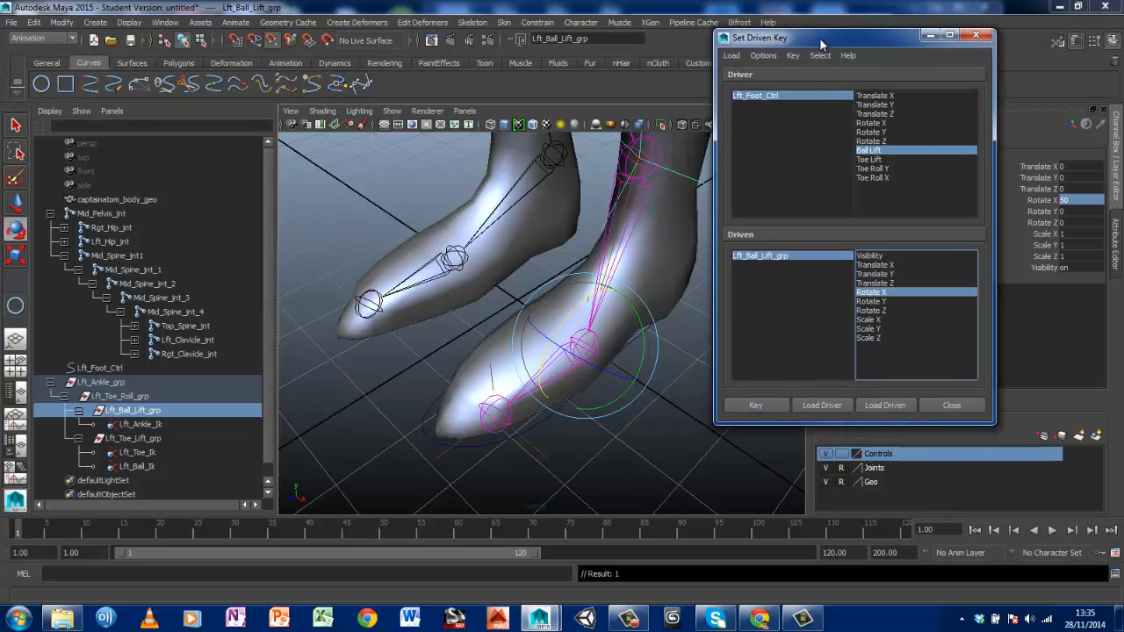
{"action": "left_click", "coordinate": [671, 414]}
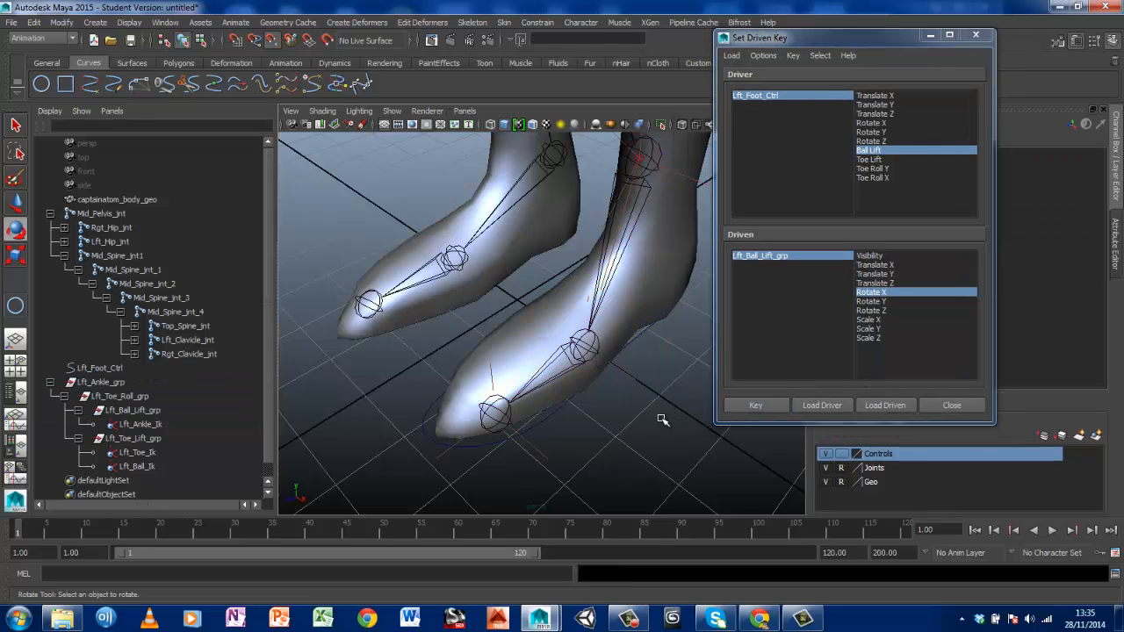
{"action": "left_click", "coordinate": [636, 338]}
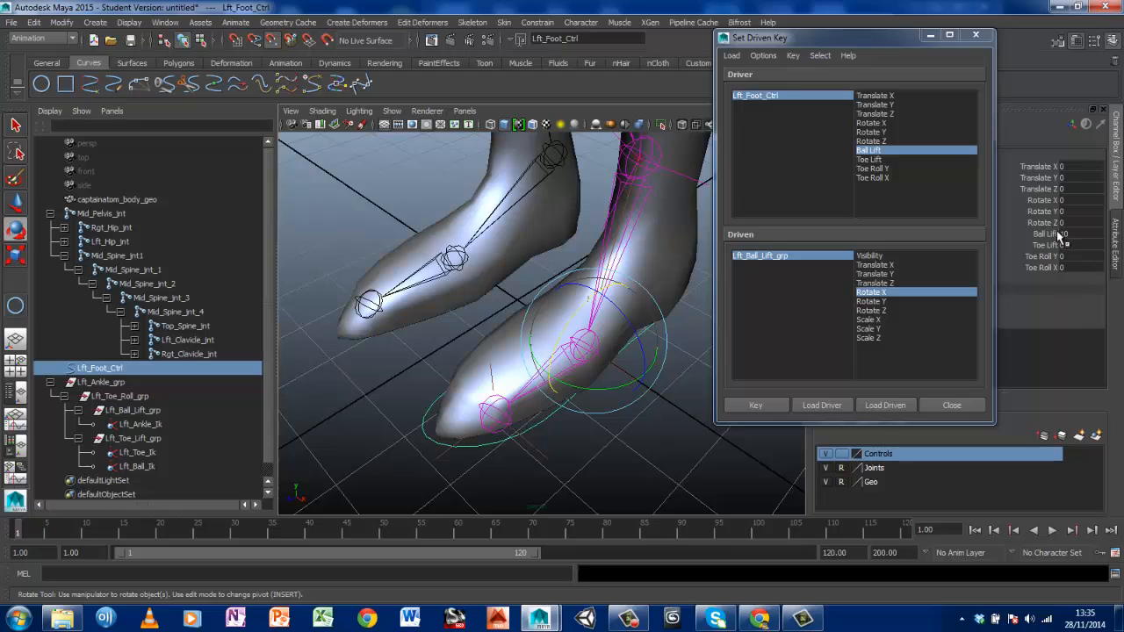
{"action": "left_click", "coordinate": [1045, 233]}
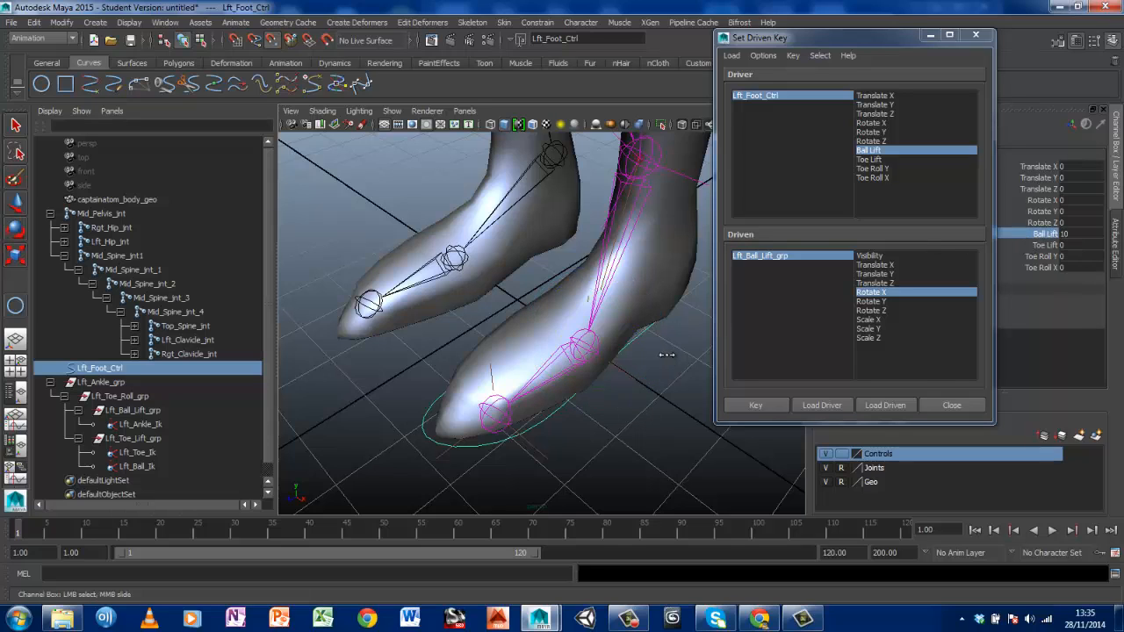
{"action": "middle_click_drag", "start_coordinate": [742, 350], "coordinate": [440, 349]}
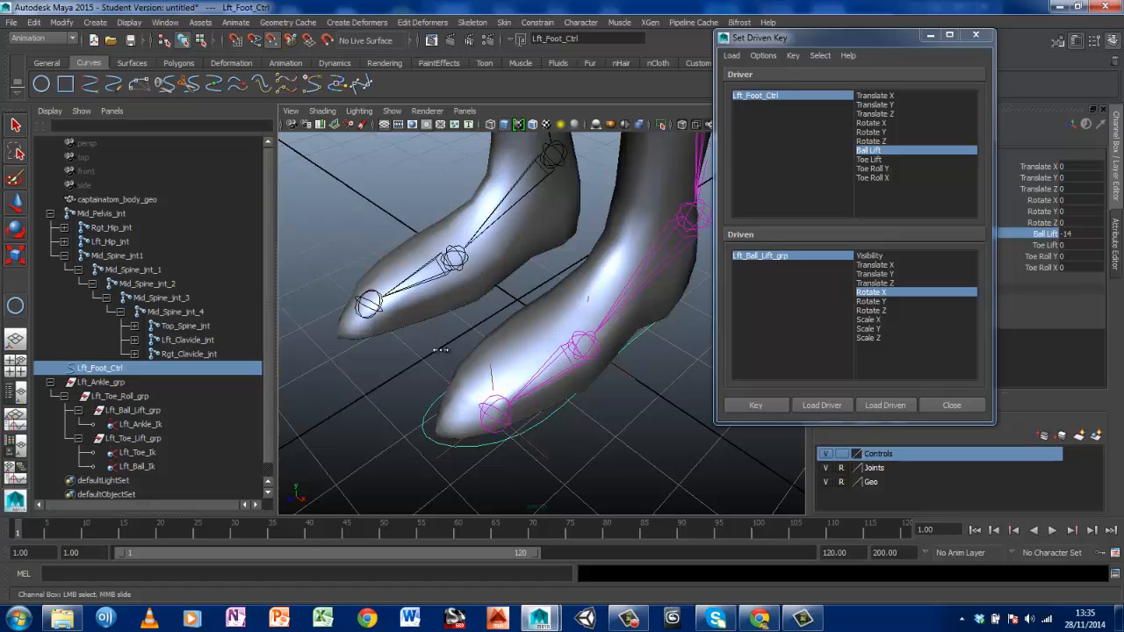
{"action": "middle_click_drag", "start_coordinate": [345, 351], "coordinate": [580, 360]}
Check the minimum and maximum settings of the Ball_Lift attribute on Lft_Foot_Ctrl
{"action": "left_click", "coordinate": [70, 25]}
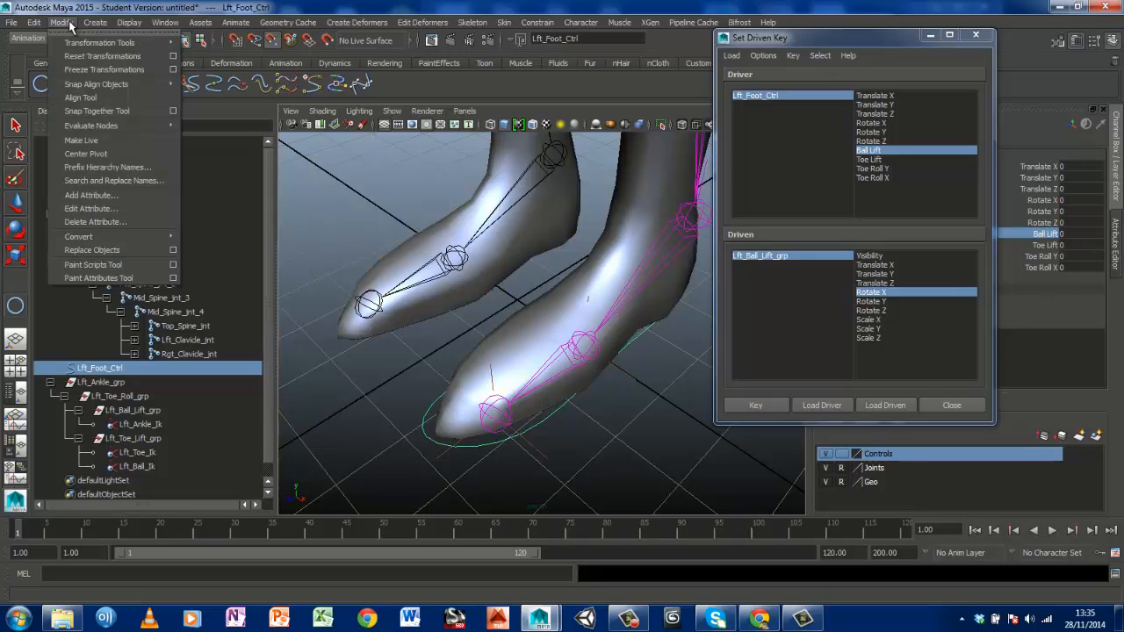
{"action": "left_click", "coordinate": [85, 208]}
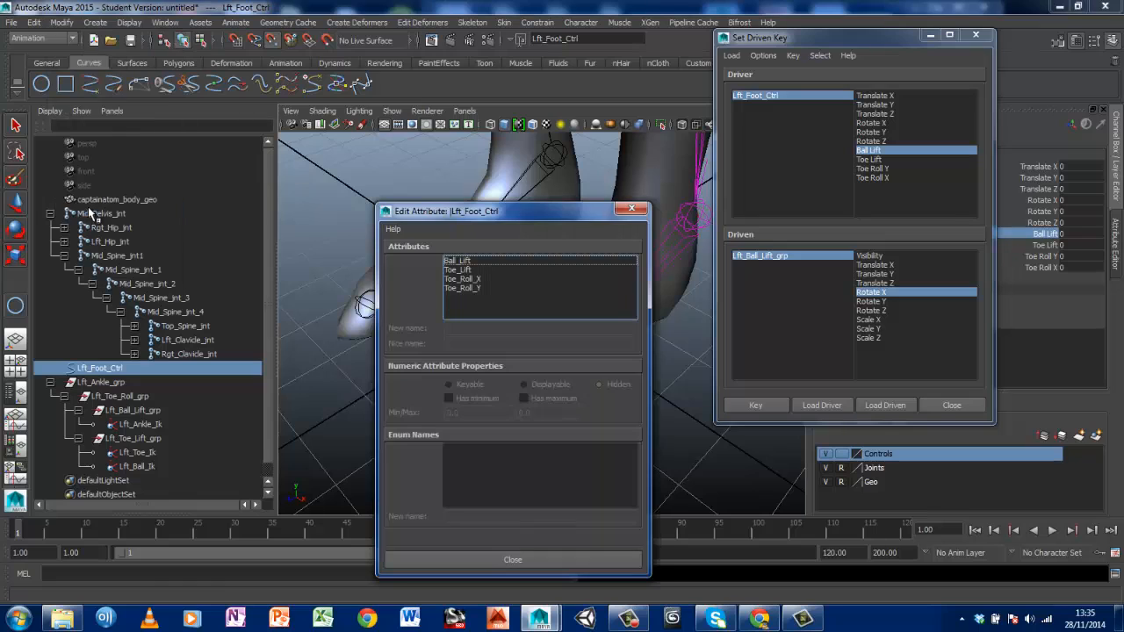
{"action": "left_click", "coordinate": [466, 263]}
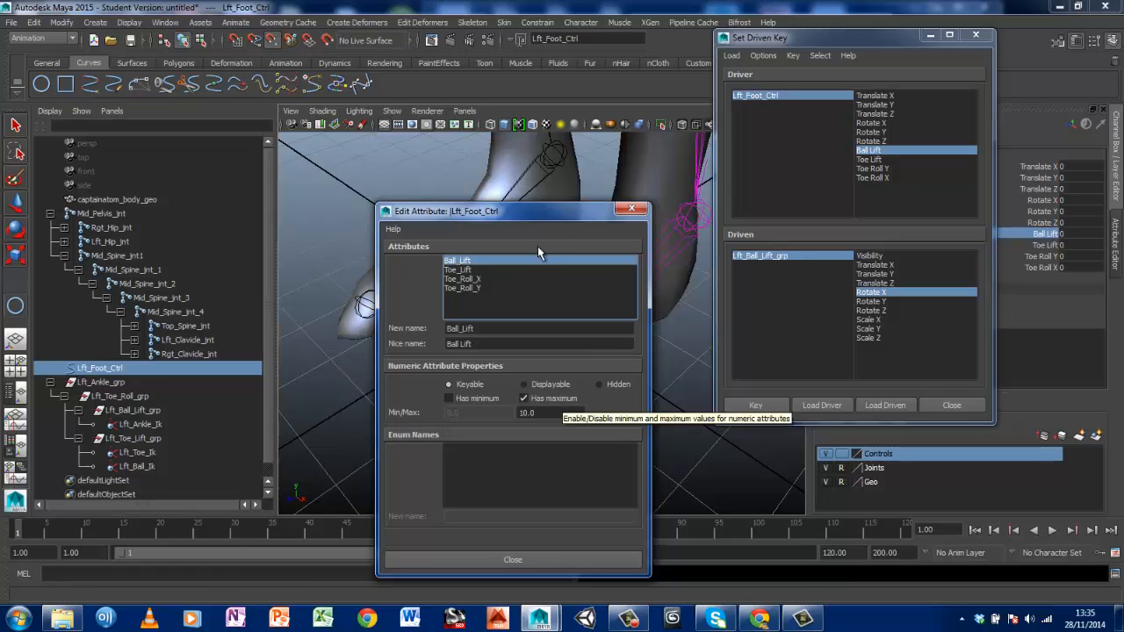
{"action": "left_click_drag", "start_coordinate": [521, 213], "coordinate": [521, 153]}
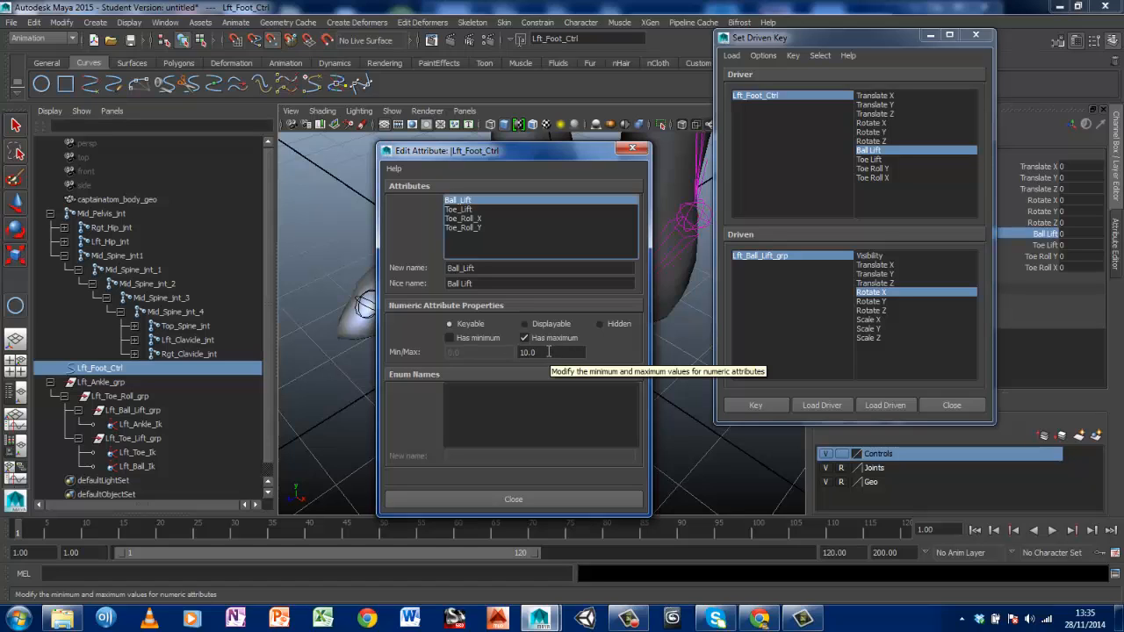
{"action": "left_click", "coordinate": [632, 150]}
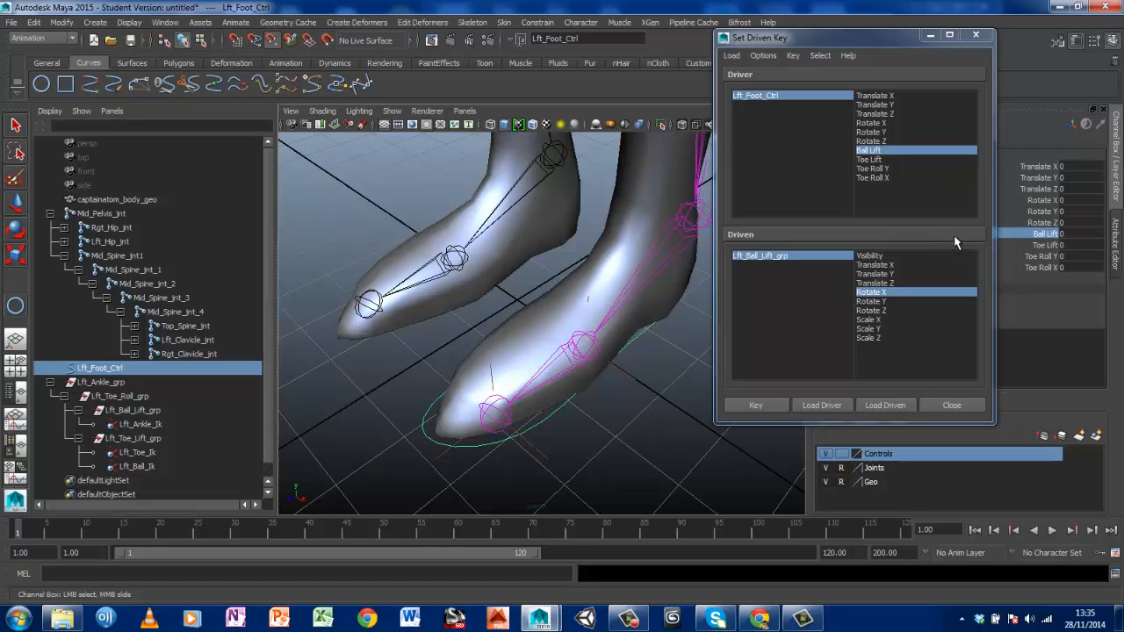
Choose Toe Lift of Lft_Foot_Ctrl as the driving attribute for the driven key
{"action": "left_click", "coordinate": [801, 38]}
{"action": "left_click_drag", "start_coordinate": [801, 38], "coordinate": [169, 93]}
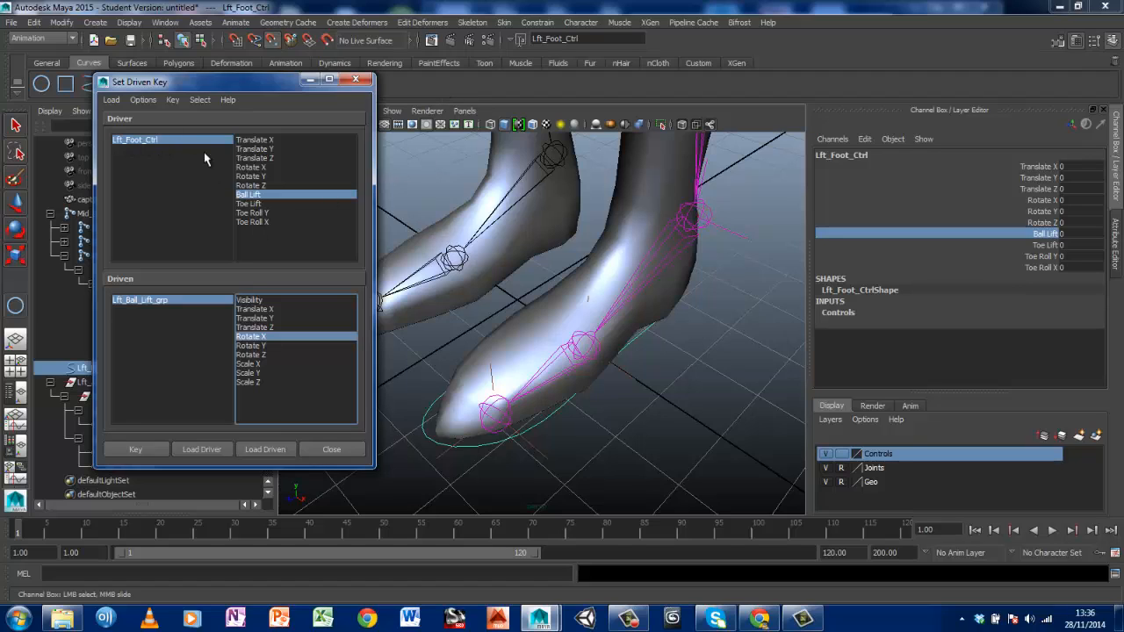
{"action": "left_click", "coordinate": [254, 204]}
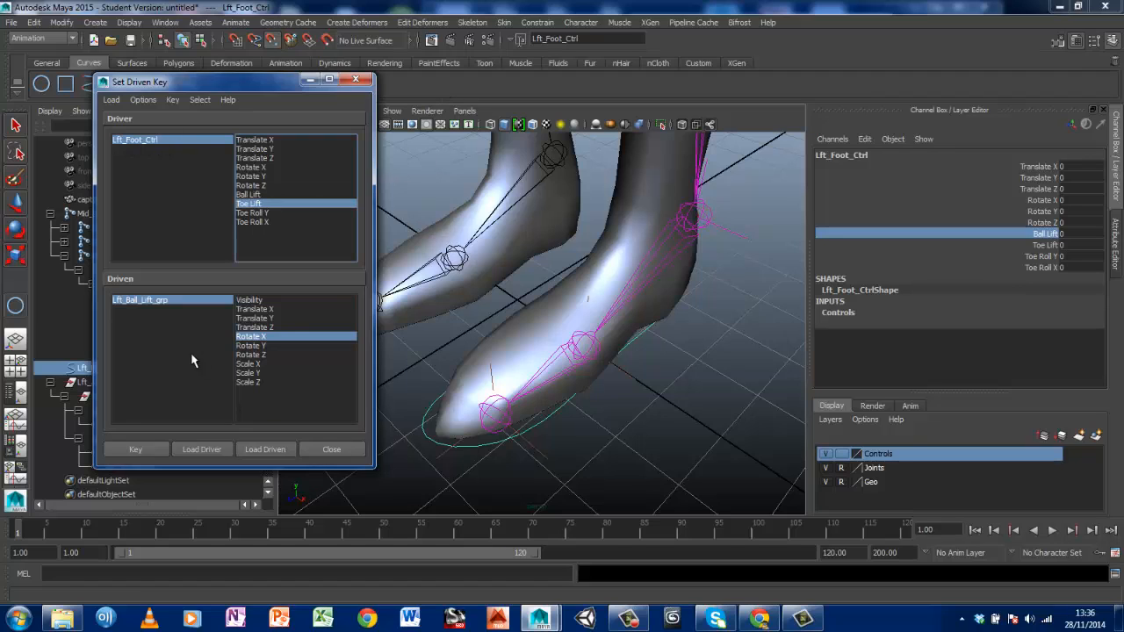
{"action": "left_click_drag", "start_coordinate": [215, 88], "coordinate": [523, 126]}
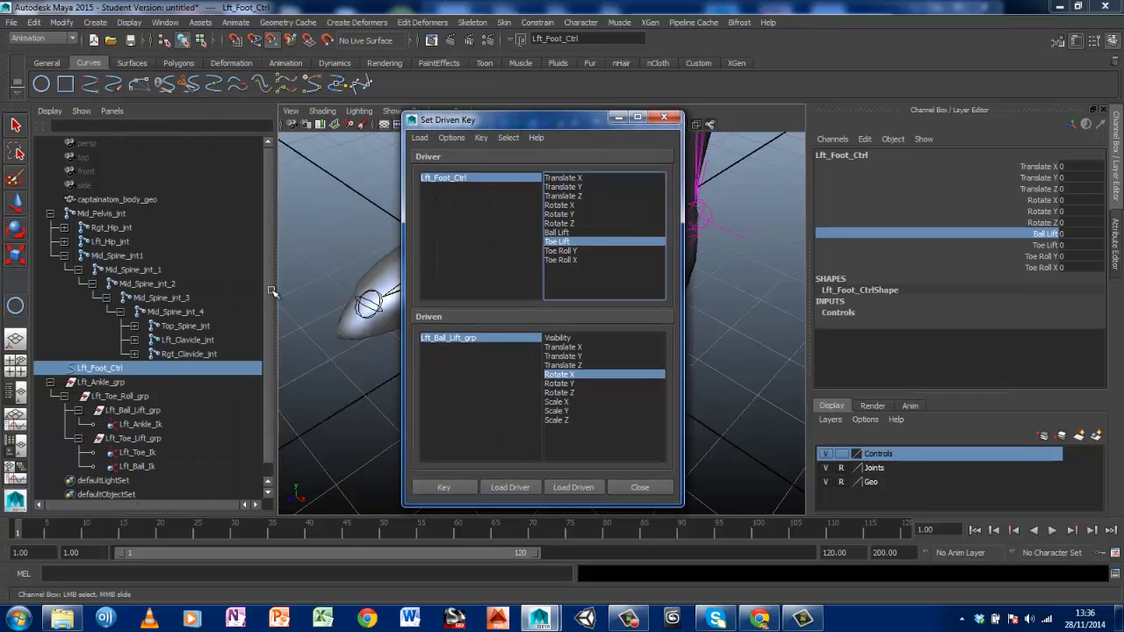
Select Lft_Toe_Lift_grp and key Rotate X of the still-loaded Lft_Ball_Lift_grp against Toe Lift at 0
{"action": "left_click", "coordinate": [136, 439]}
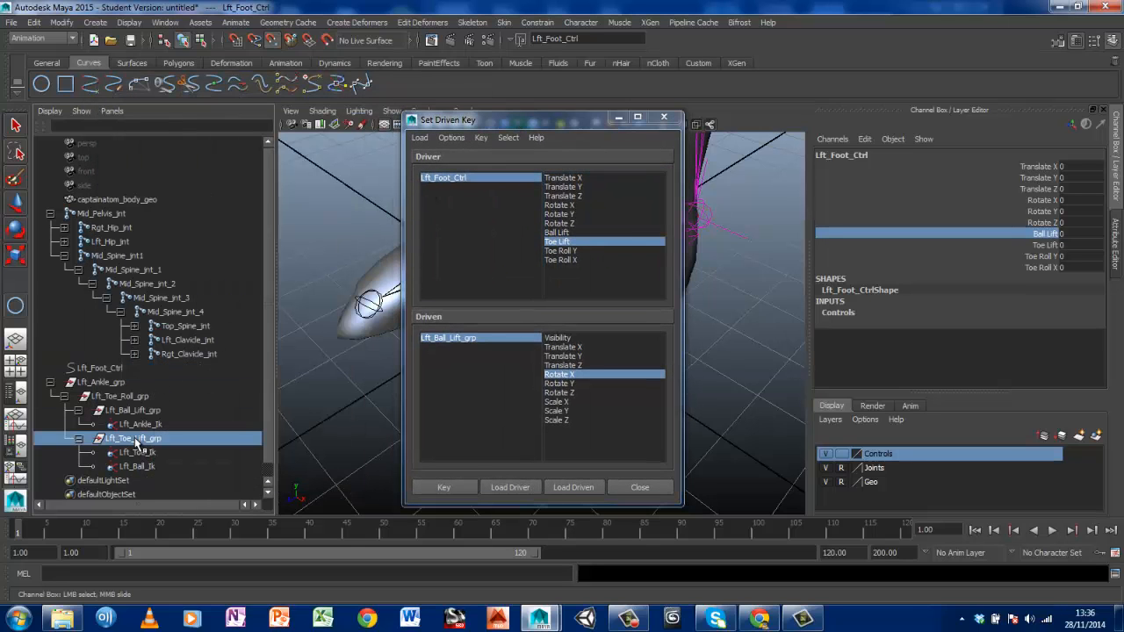
{"action": "key", "text": "e"}
{"action": "key", "text": "f"}
{"action": "left_click_drag", "start_coordinate": [528, 123], "coordinate": [262, 71]}
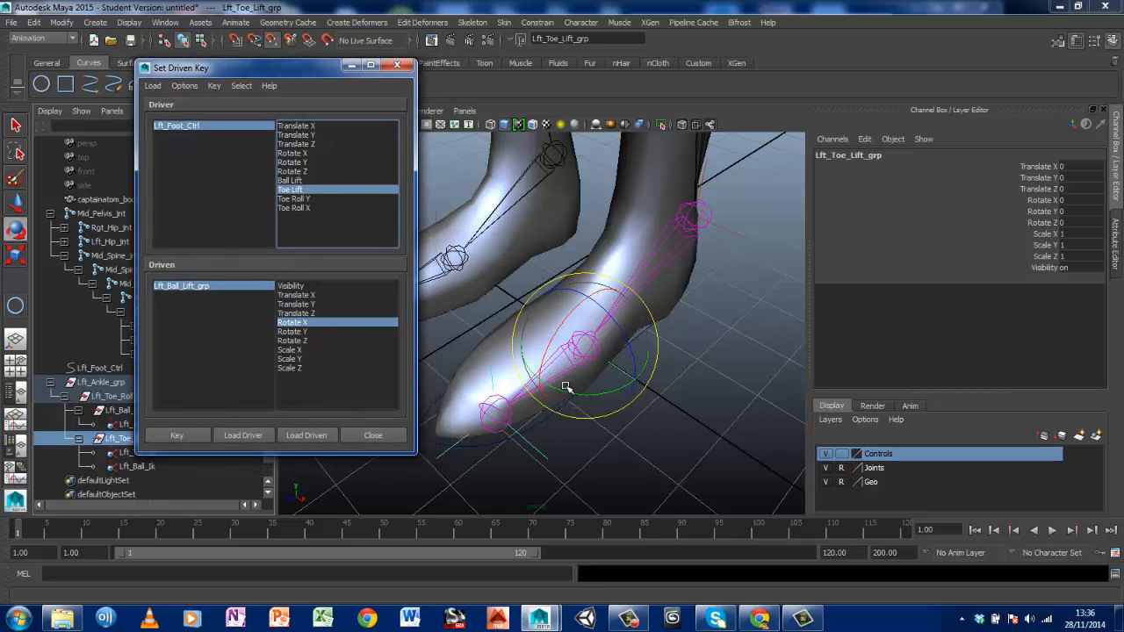
{"action": "left_click", "coordinate": [301, 324]}
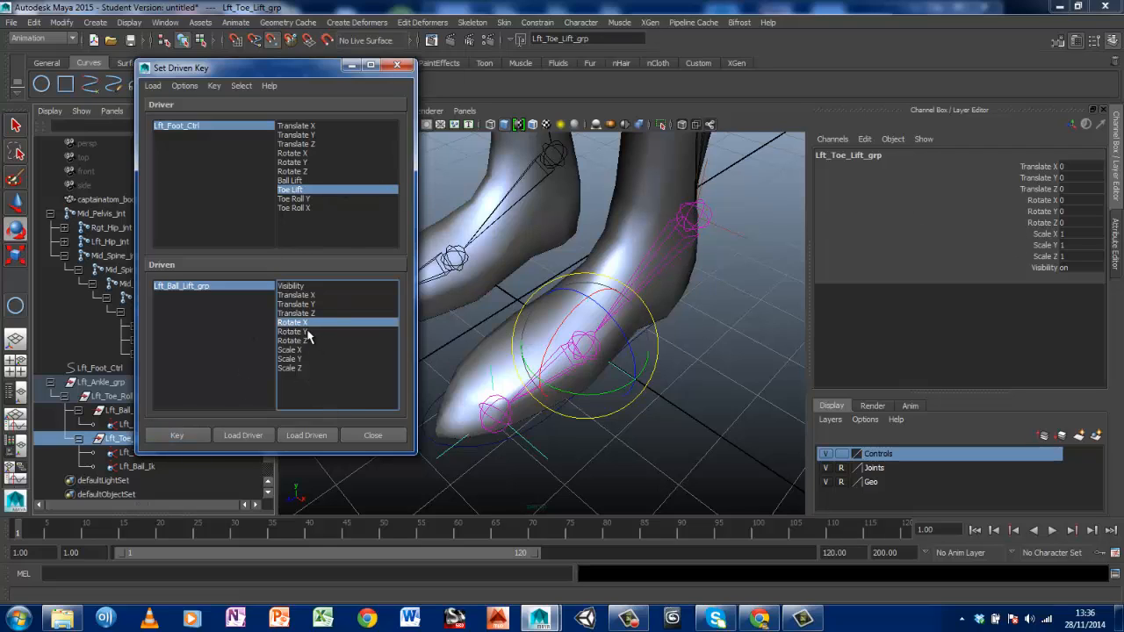
{"action": "left_click", "coordinate": [177, 436]}
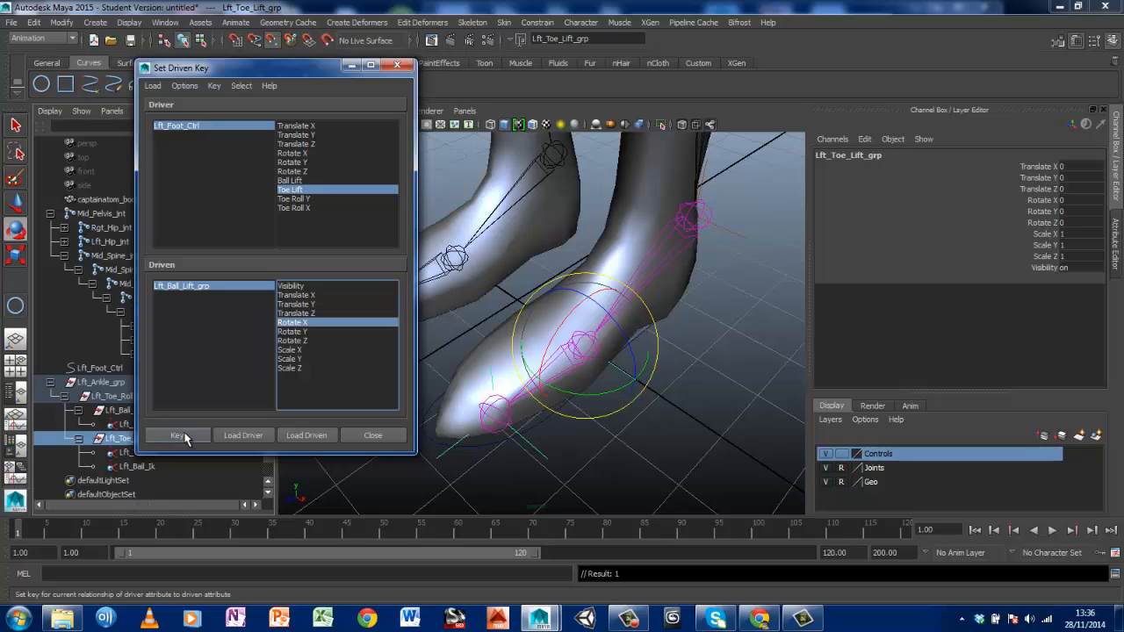
Reselect Lft_Toe_Lift_grp and repeat the Toe Lift key on the loaded Rotate X, leaving Lft_Ball_Lift_grp as the driven object
{"action": "left_click", "coordinate": [536, 431]}
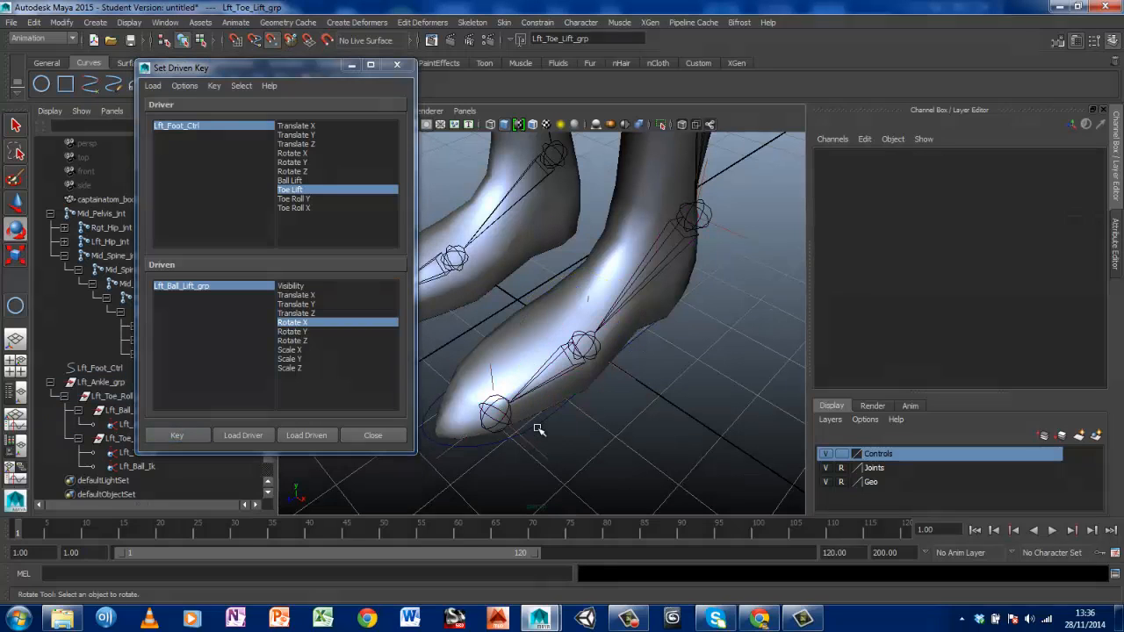
{"action": "left_click", "coordinate": [539, 429]}
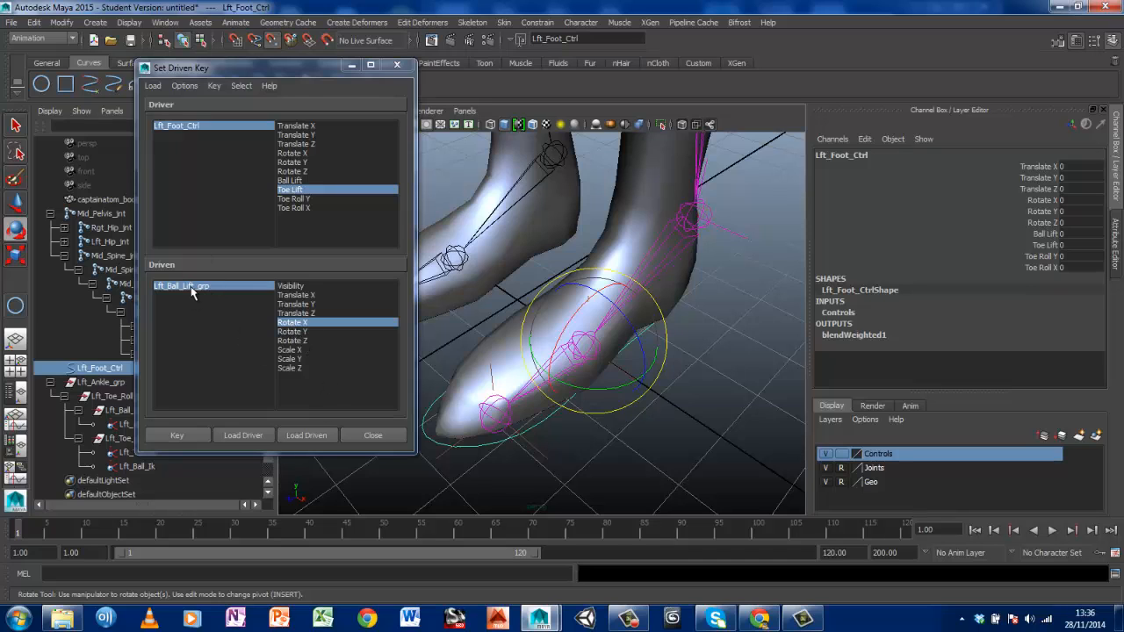
{"action": "left_click_drag", "start_coordinate": [233, 68], "coordinate": [355, 42]}
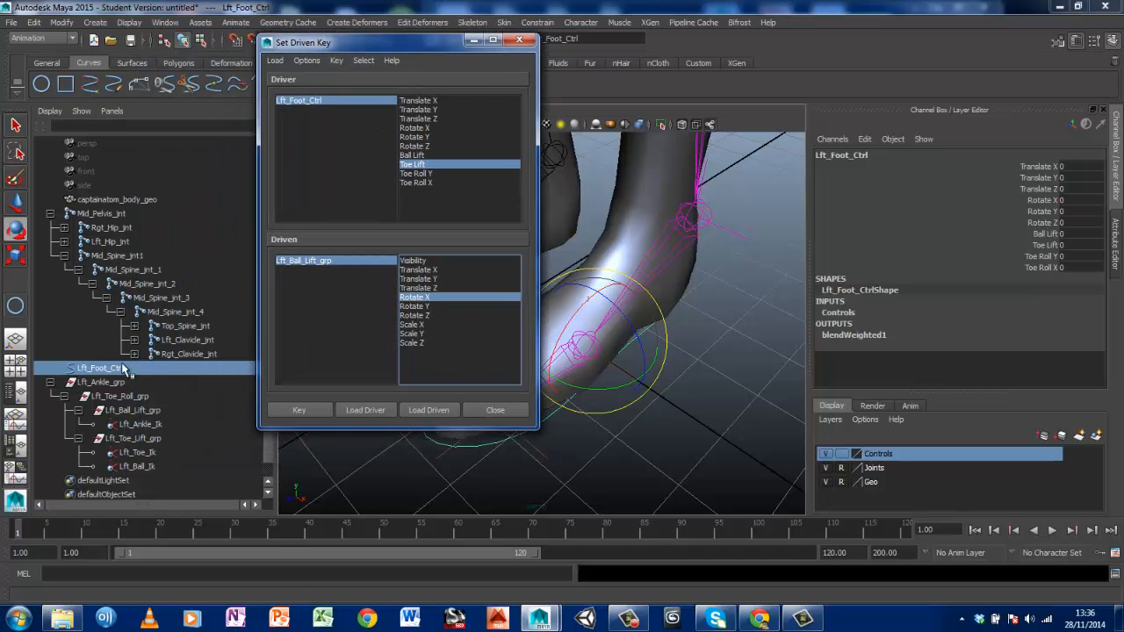
{"action": "left_click", "coordinate": [129, 439]}
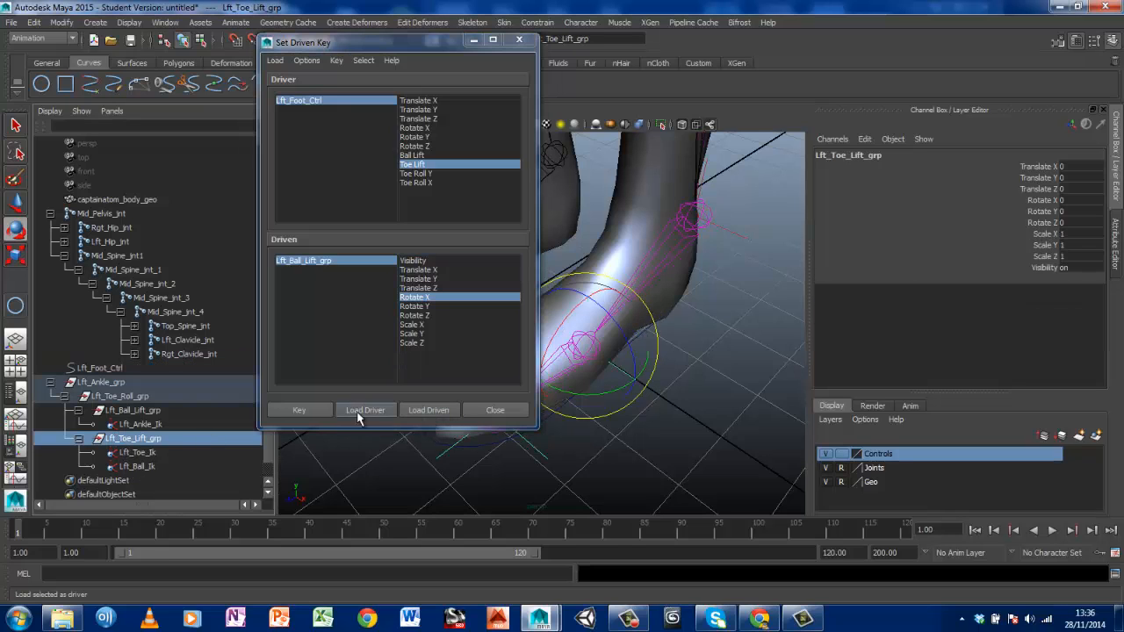
{"action": "left_click", "coordinate": [299, 410]}
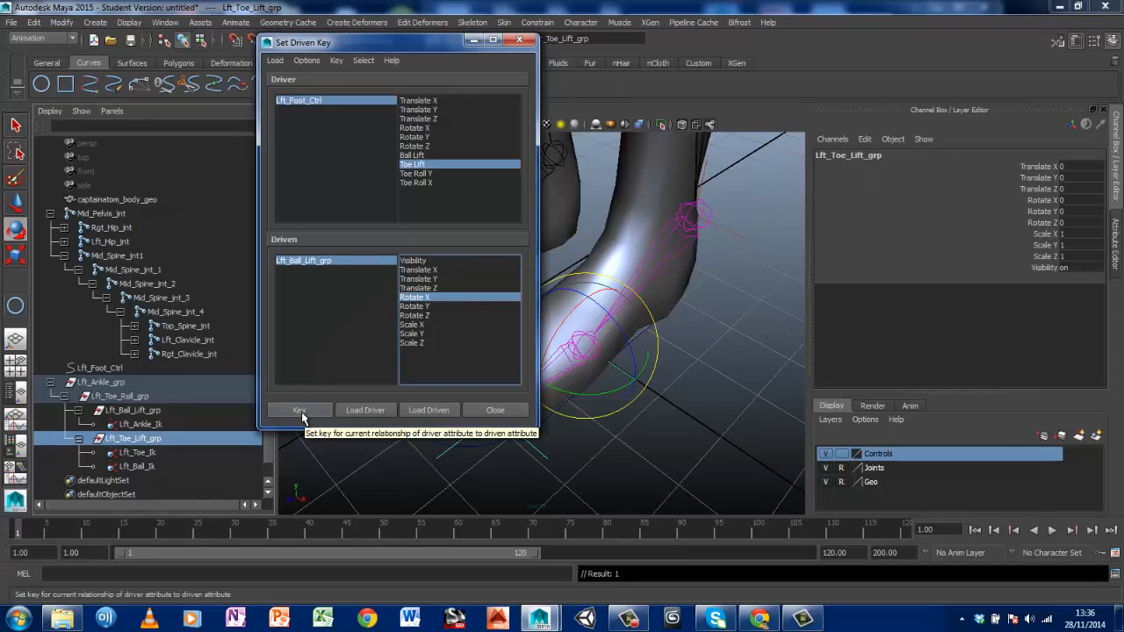
{"action": "double_click", "coordinate": [161, 438]}
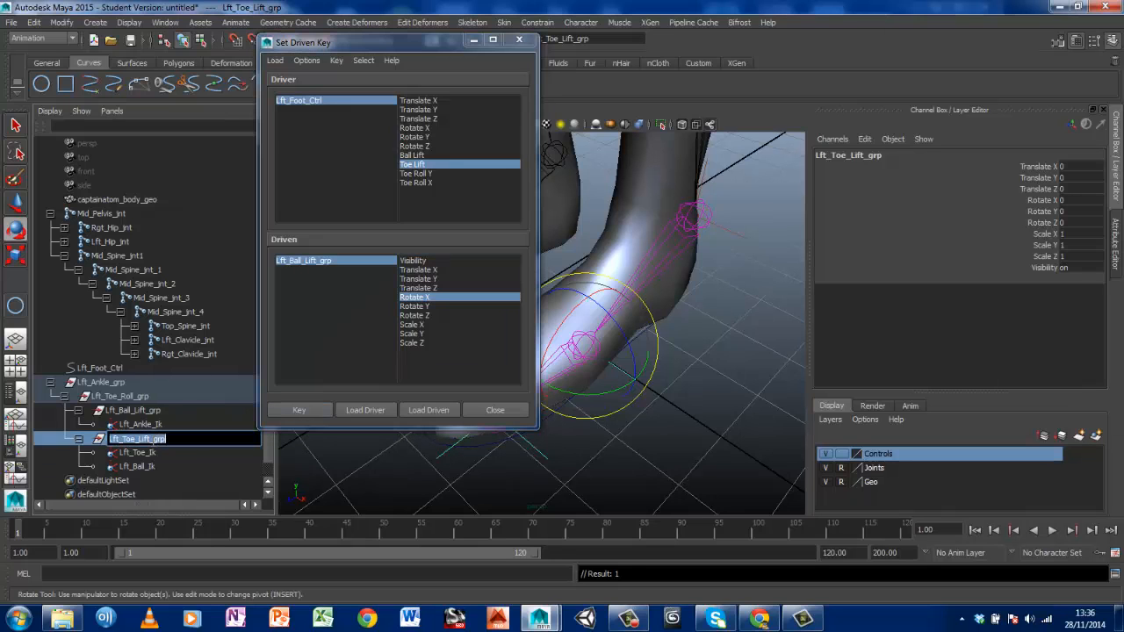
{"action": "left_click", "coordinate": [197, 481]}
{"action": "left_click", "coordinate": [109, 441]}
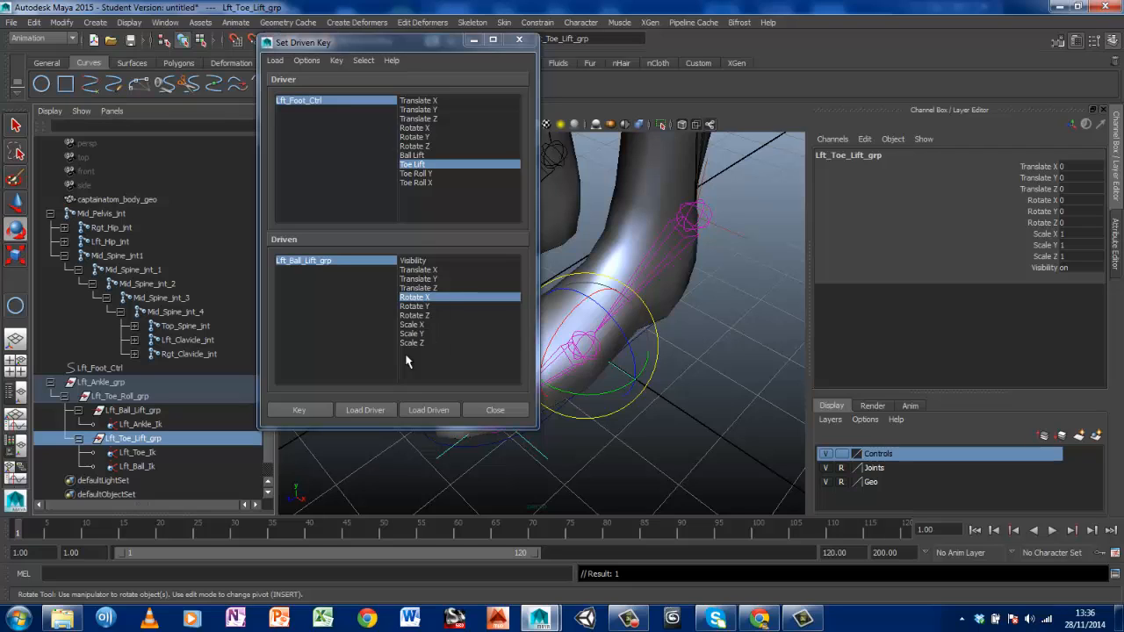
{"action": "left_click", "coordinate": [300, 411]}
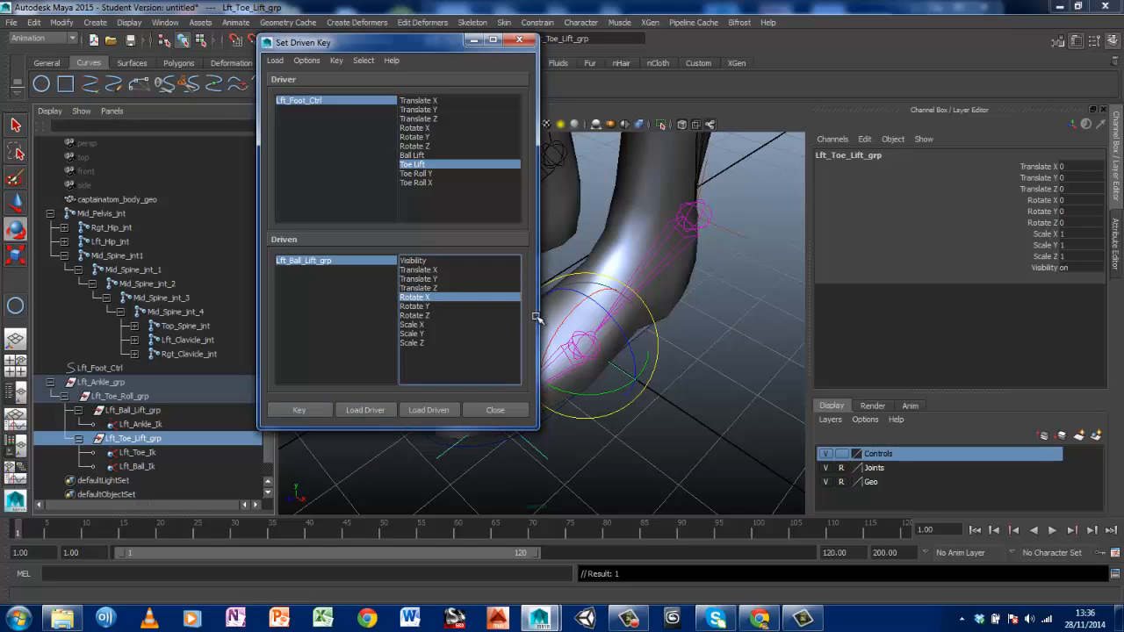
{"action": "left_click", "coordinate": [671, 352]}
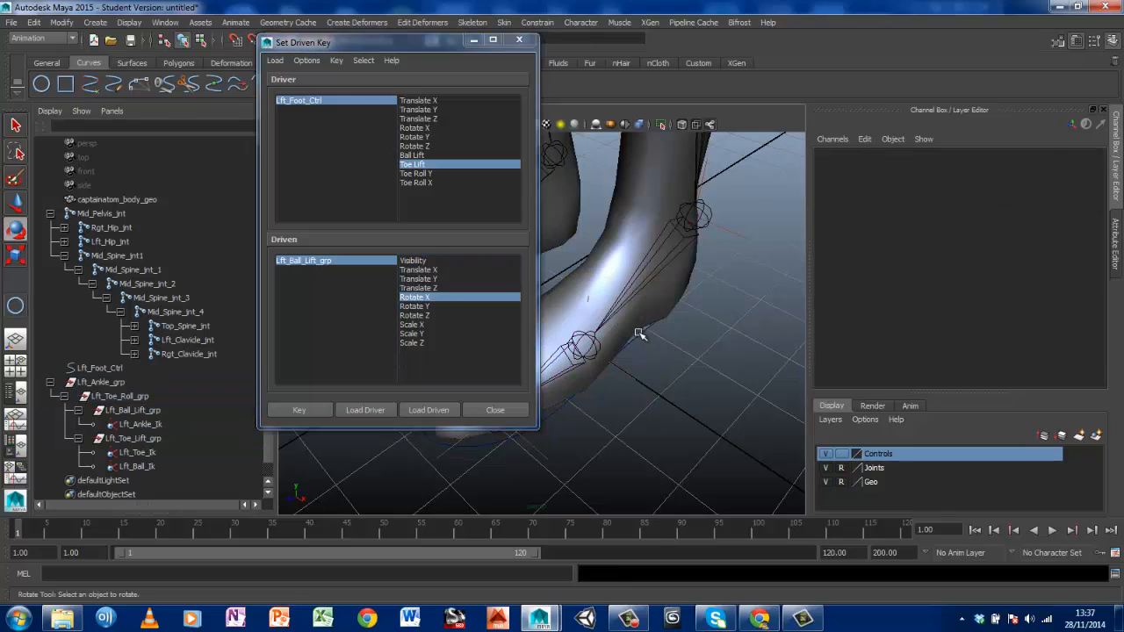
Inspect the channels of Lft_Foot_Ctrl, Lft_Ball_Lift_grp and Lft_Toe_Lift_grp
{"action": "left_click", "coordinate": [650, 338]}
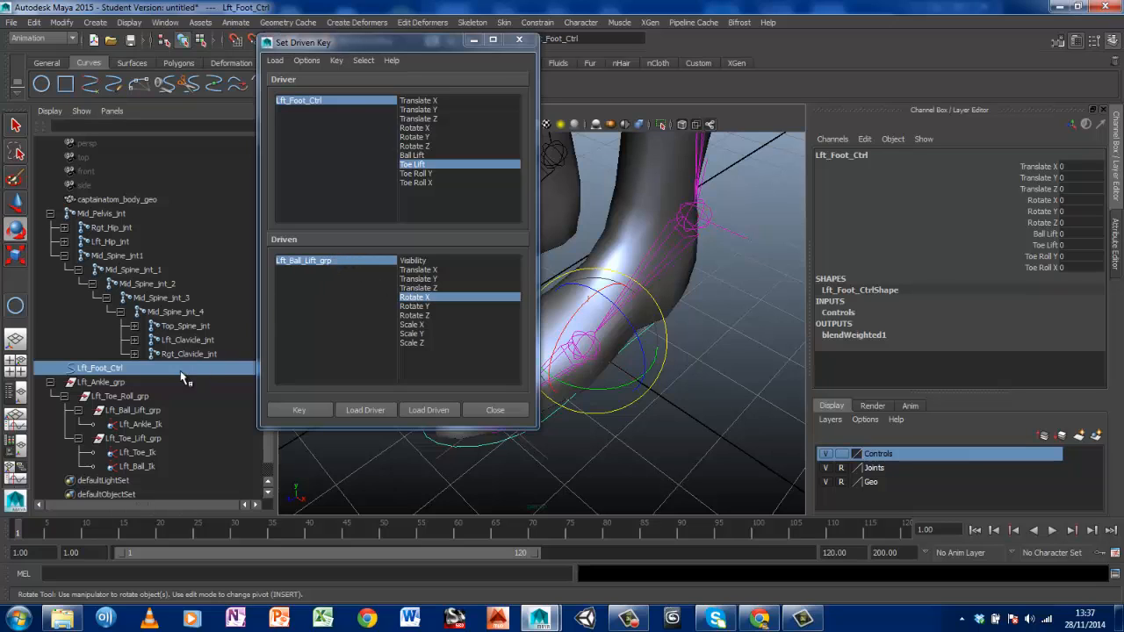
{"action": "left_click", "coordinate": [126, 410]}
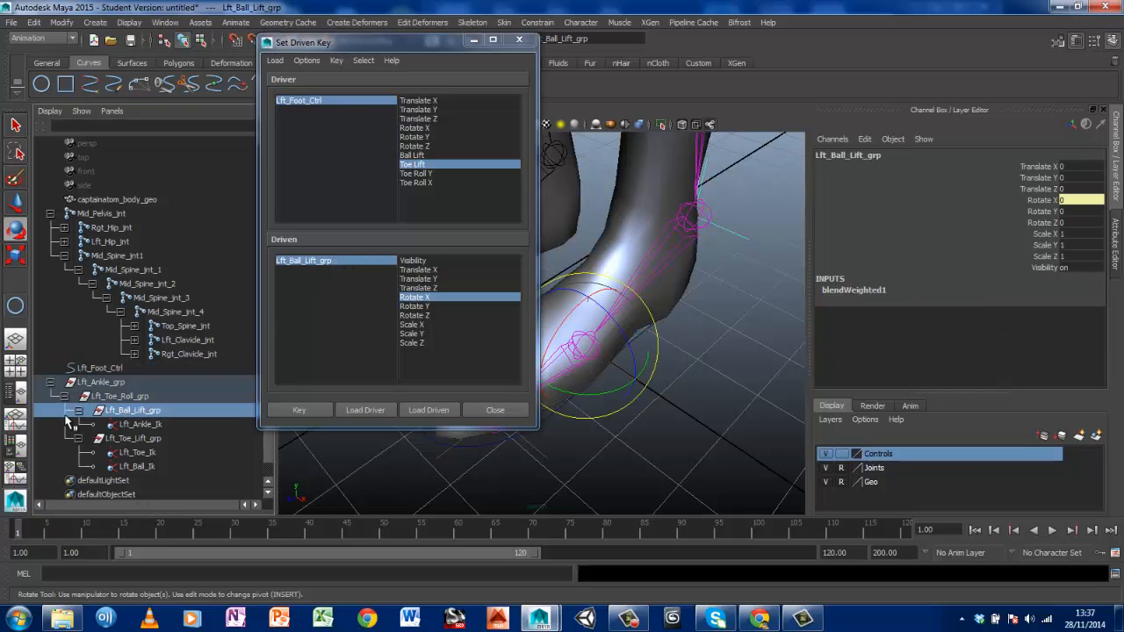
{"action": "left_click", "coordinate": [125, 439]}
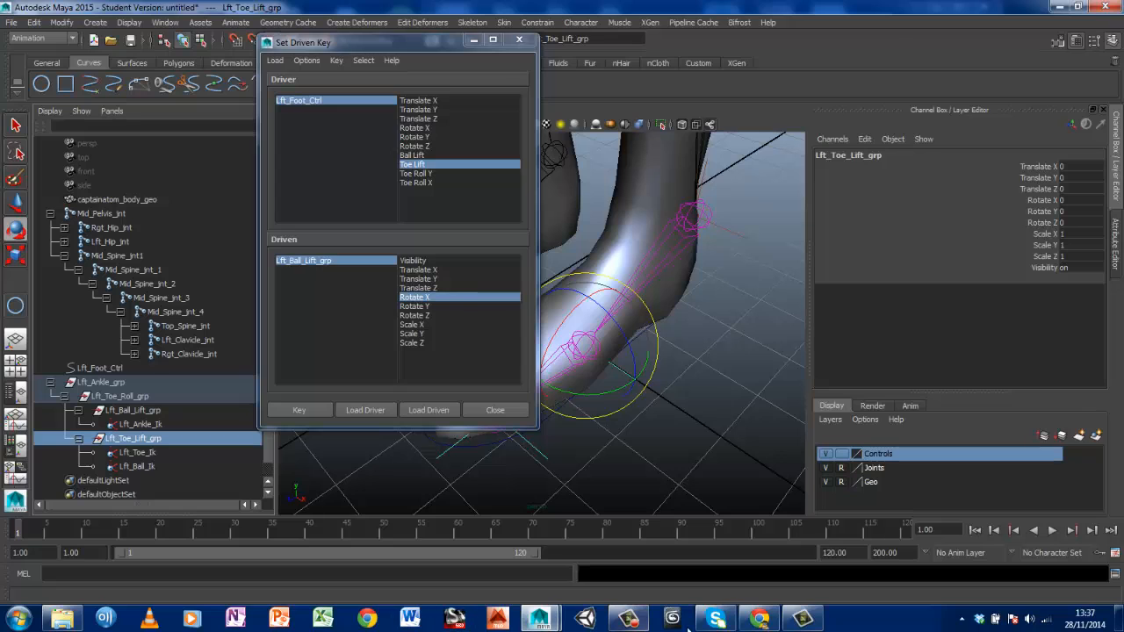
{"action": "left_click", "coordinate": [801, 618]}
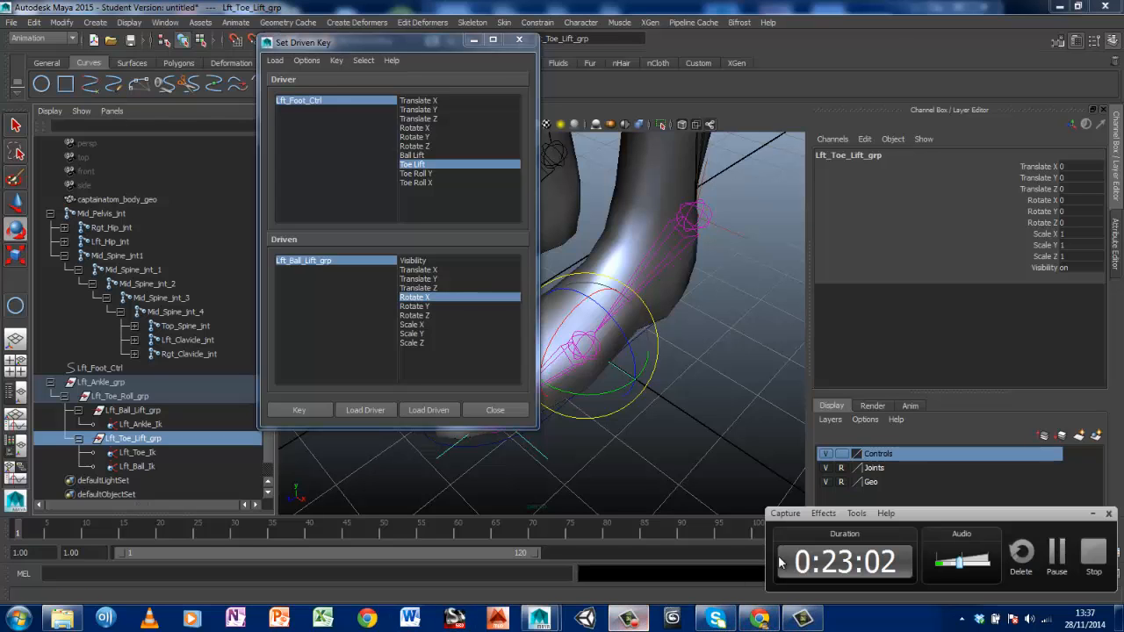
{"action": "left_click", "coordinate": [1058, 553]}
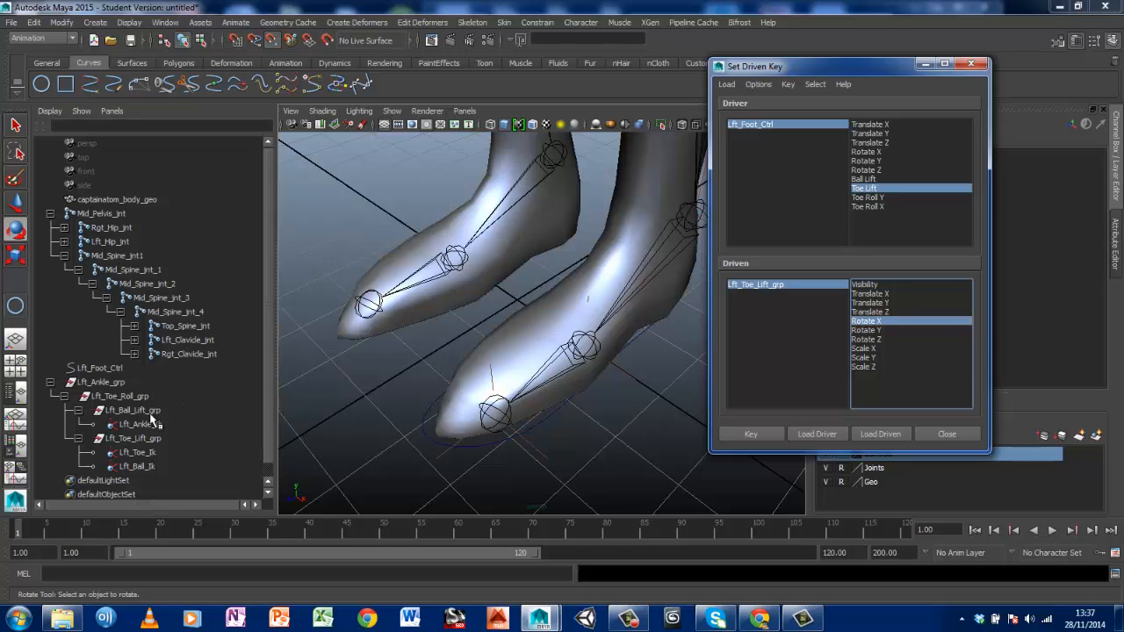
Select Lft_Toe_Lift_grp and reposition the Set Driven Key window so the front of the left foot is uncovered
{"action": "left_click", "coordinate": [137, 439]}
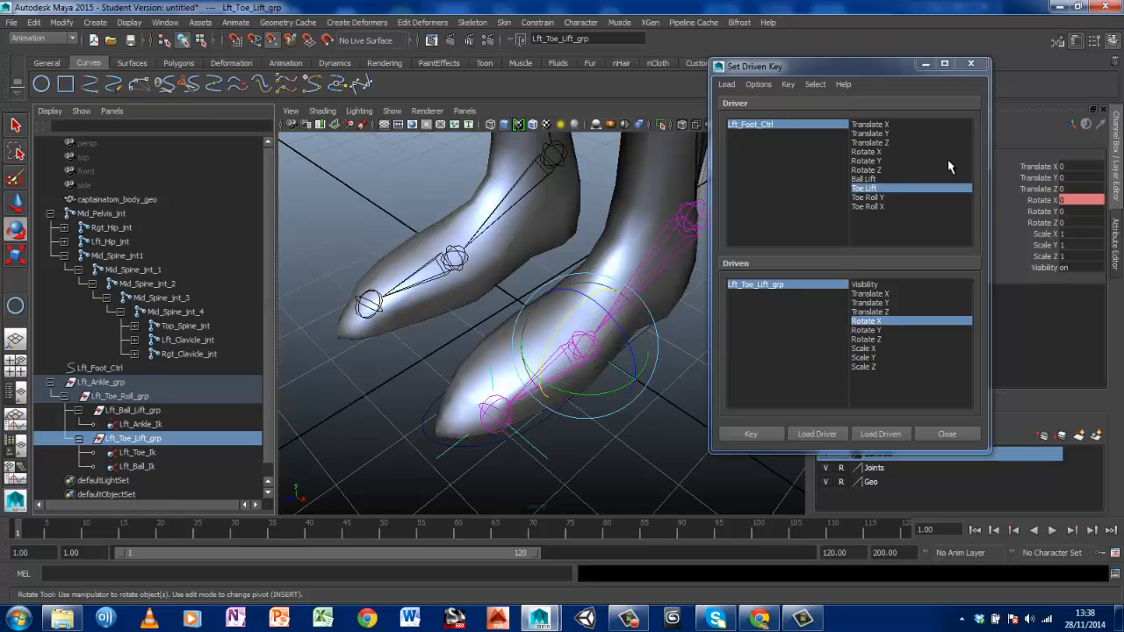
{"action": "left_click_drag", "start_coordinate": [842, 69], "coordinate": [841, 177]}
{"action": "left_click_drag", "start_coordinate": [844, 107], "coordinate": [640, 74]}
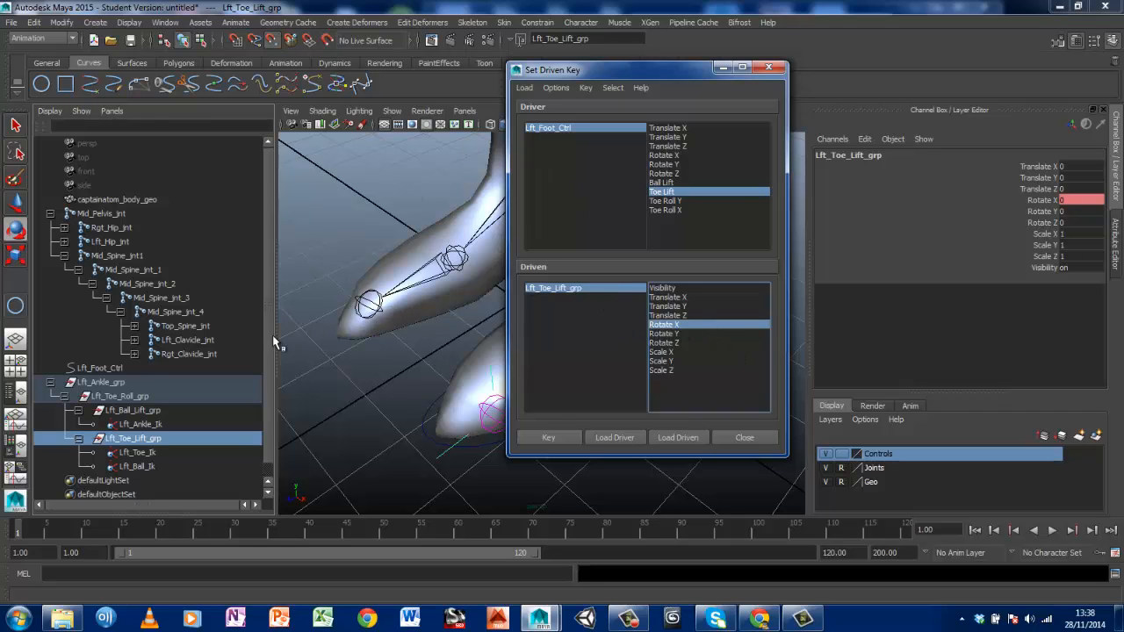
{"action": "left_click_drag", "start_coordinate": [595, 70], "coordinate": [725, 118]}
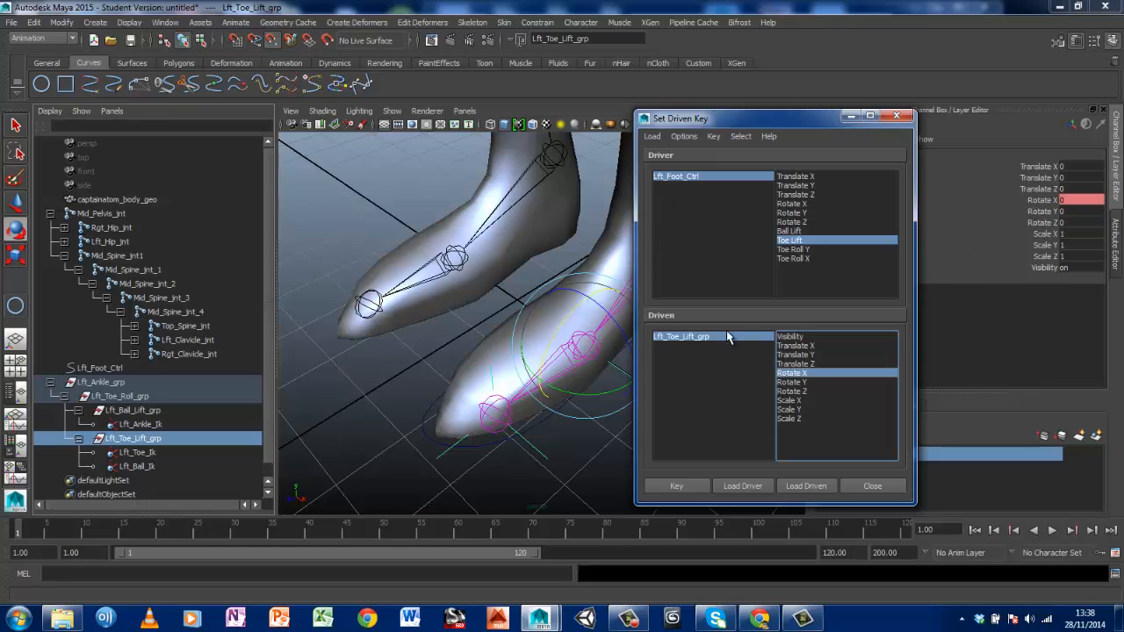
Set the Toe Lift attribute of Lft_Foot_Ctrl to 10
{"action": "left_click", "coordinate": [494, 448]}
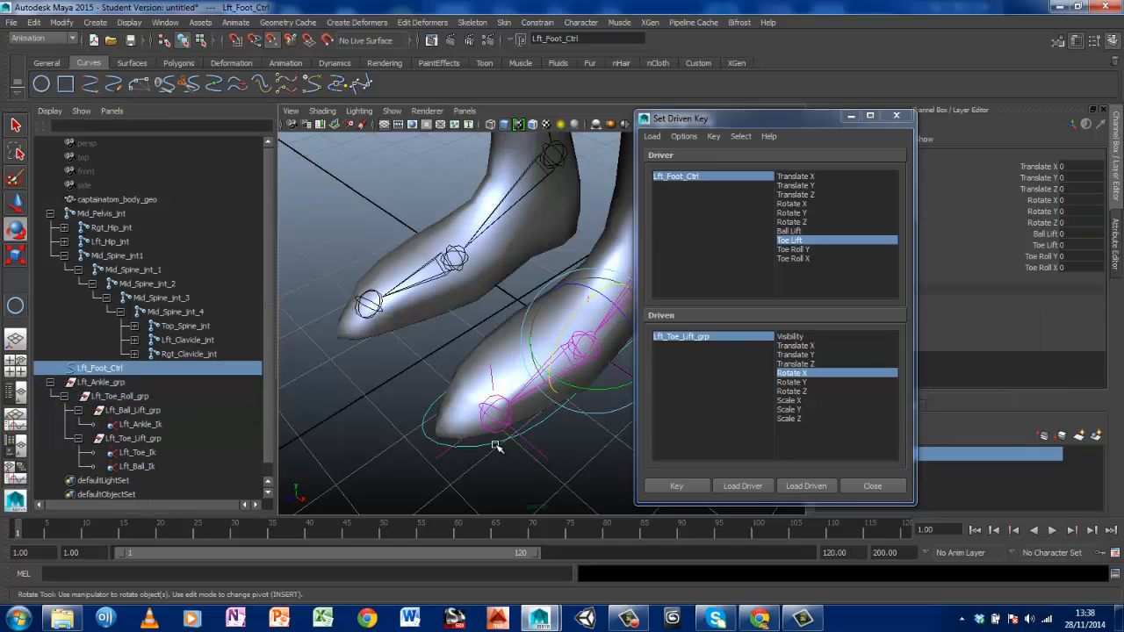
{"action": "left_click", "coordinate": [1070, 245]}
{"action": "type", "text": "1"}
{"action": "key", "text": "Return"}
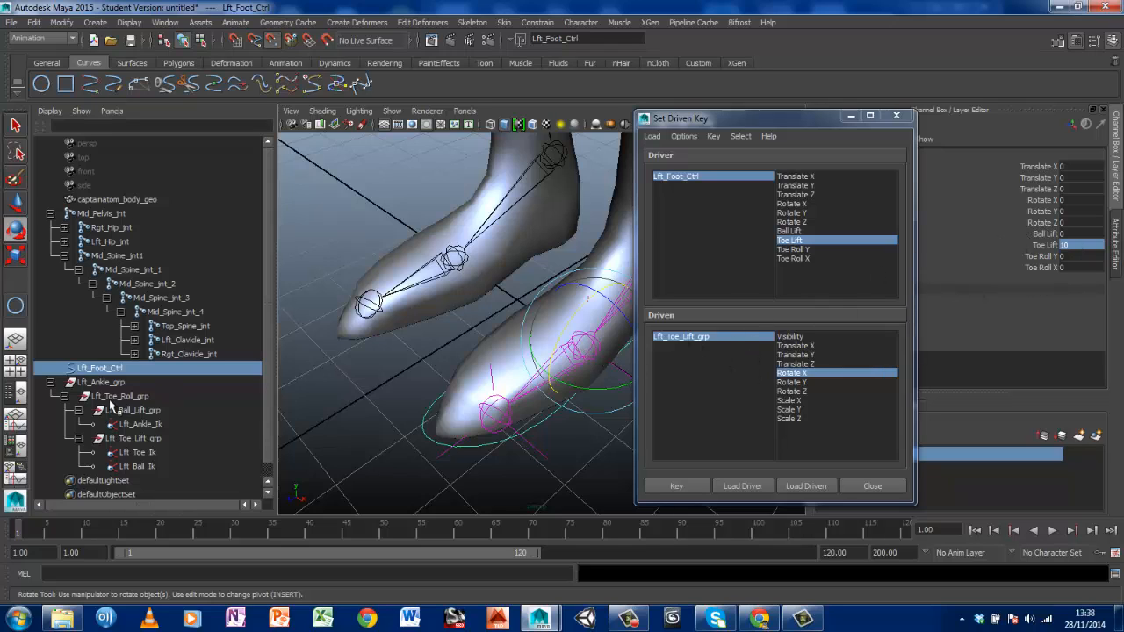
Set Rotate X of Lft_Toe_Lift_grp to -30 and key it against Toe Lift at 10
{"action": "left_click", "coordinate": [134, 438]}
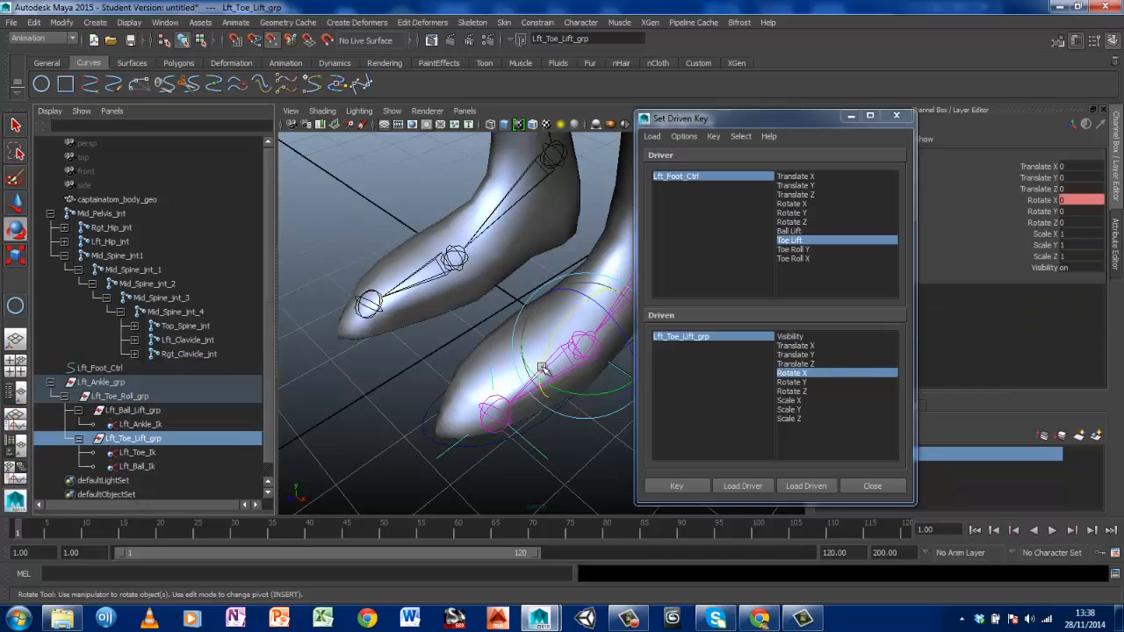
{"action": "left_click_drag", "start_coordinate": [543, 370], "coordinate": [562, 335]}
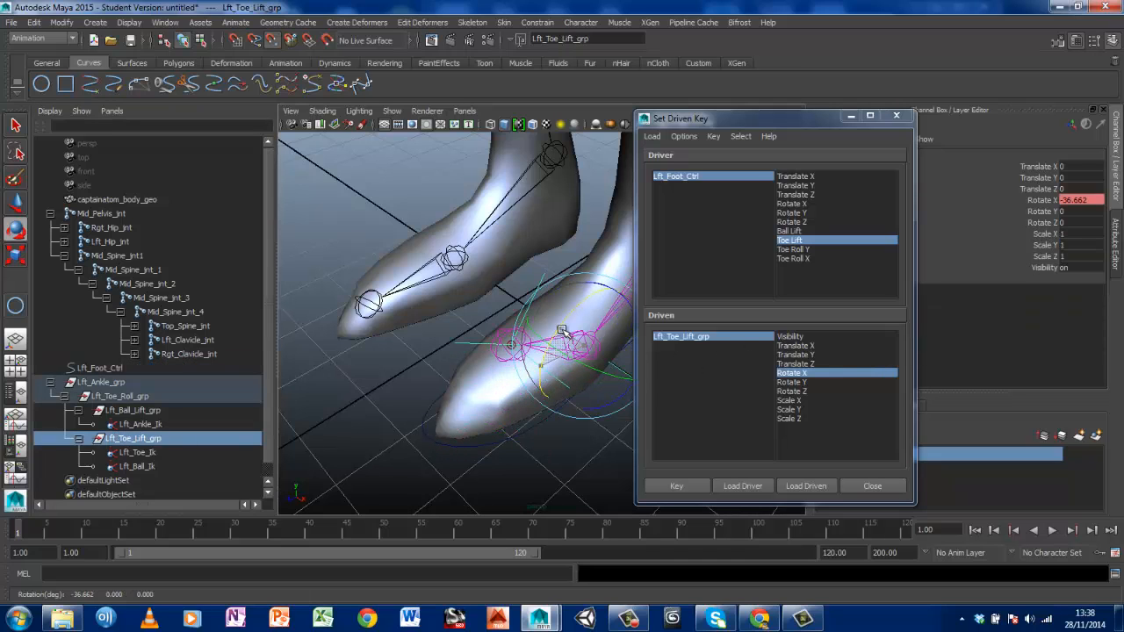
{"action": "double_click", "coordinate": [1088, 199]}
{"action": "type", "text": "-30"}
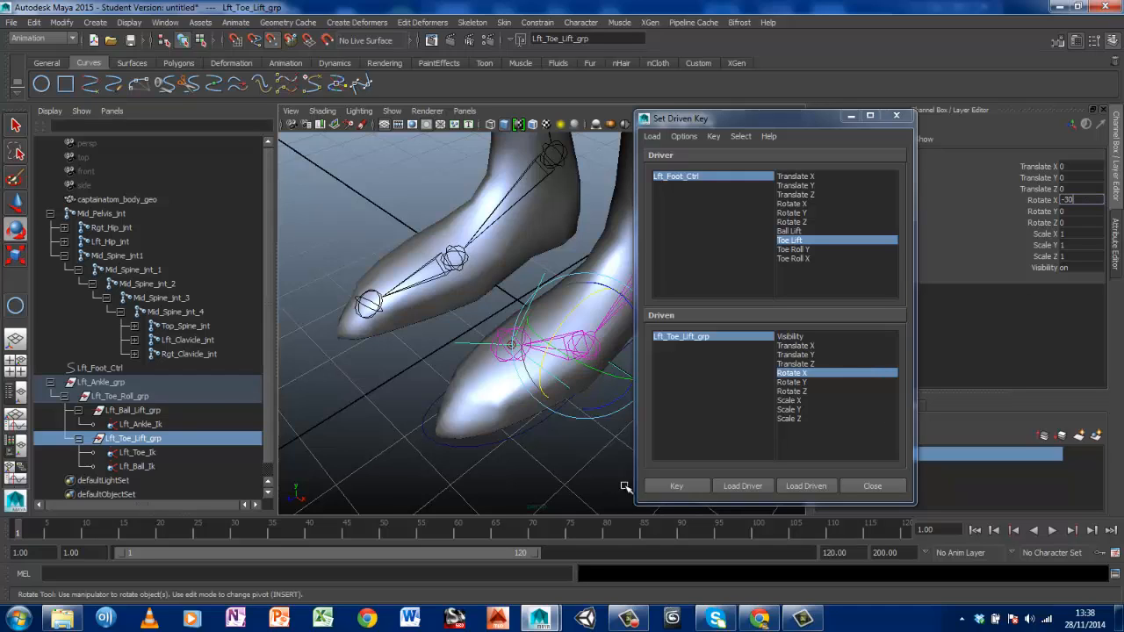
{"action": "key", "text": "Return"}
{"action": "left_click", "coordinate": [676, 486]}
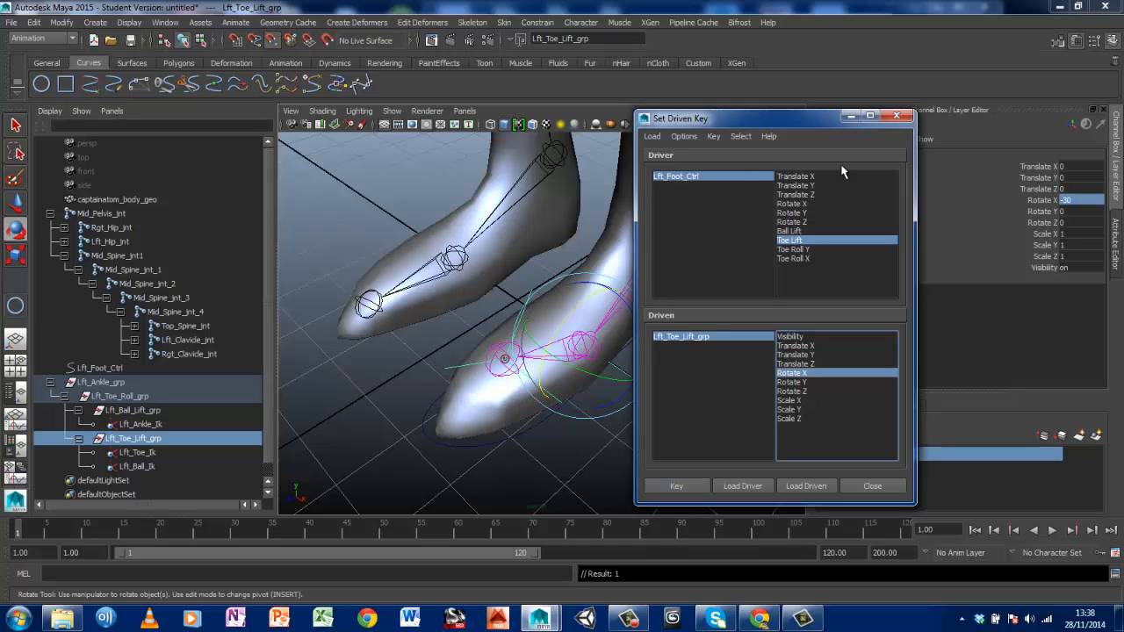
Test the driven foot motion by sliding the Toe Lift and Ball Lift values of Lft_Foot_Ctrl
{"action": "left_click", "coordinate": [436, 441]}
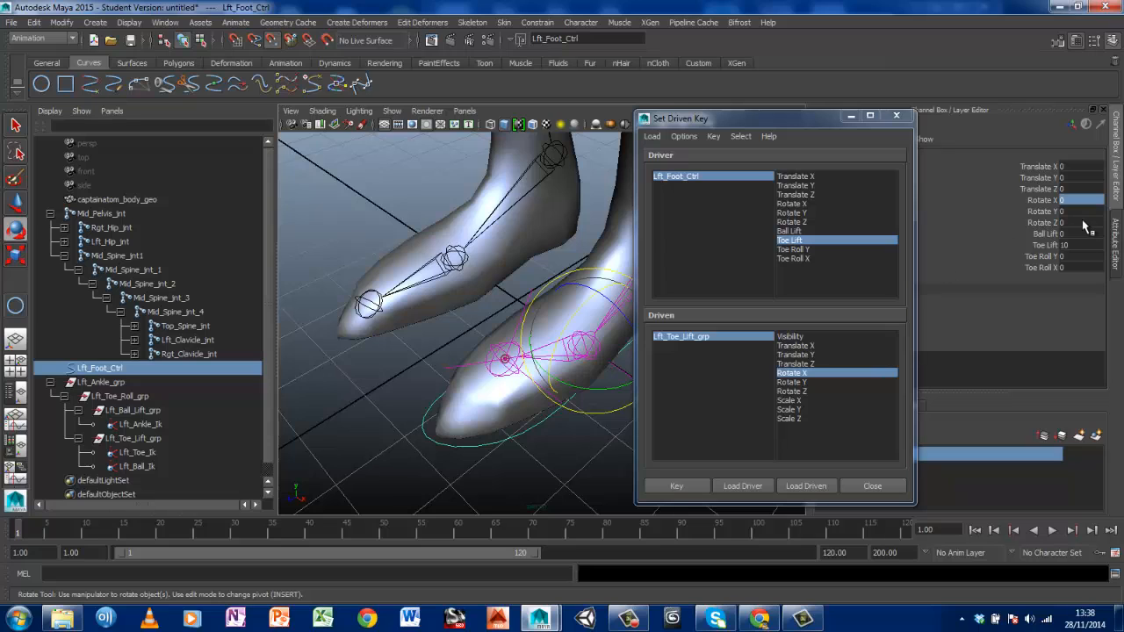
{"action": "left_click", "coordinate": [1045, 245]}
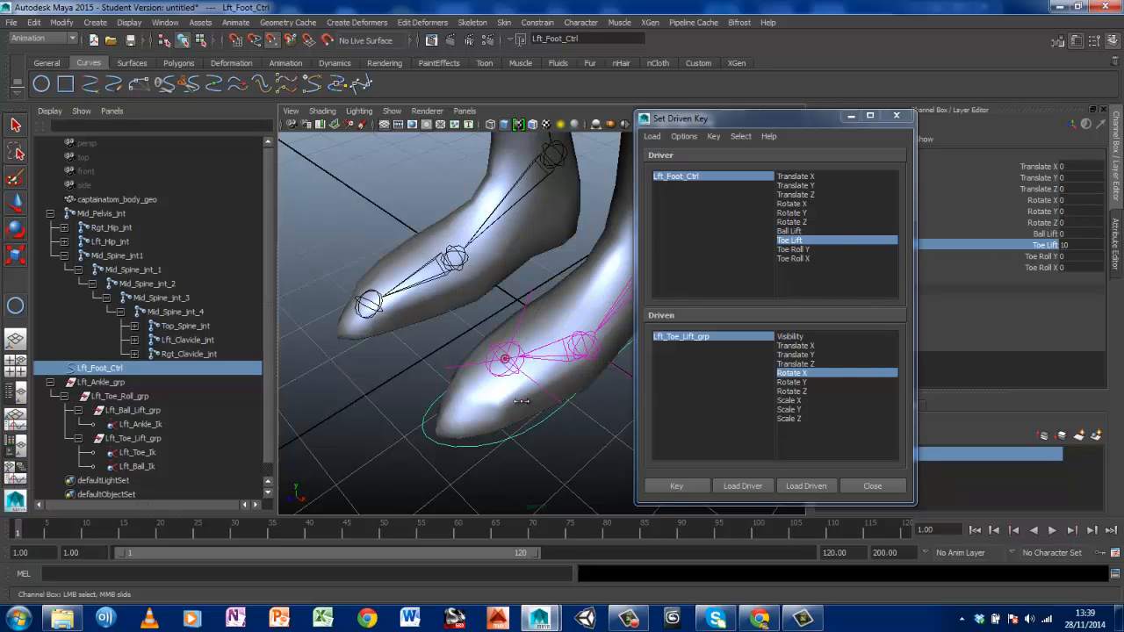
{"action": "middle_click_drag", "start_coordinate": [522, 402], "coordinate": [401, 394]}
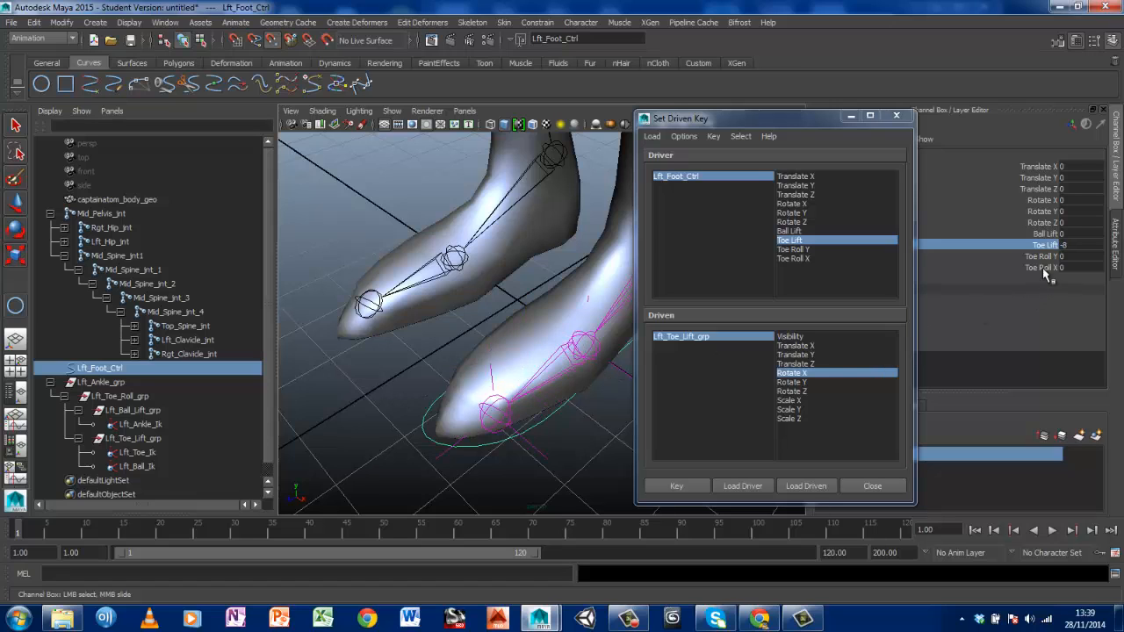
{"action": "left_click", "coordinate": [1044, 234]}
{"action": "middle_click_drag", "start_coordinate": [518, 406], "coordinate": [496, 387]}
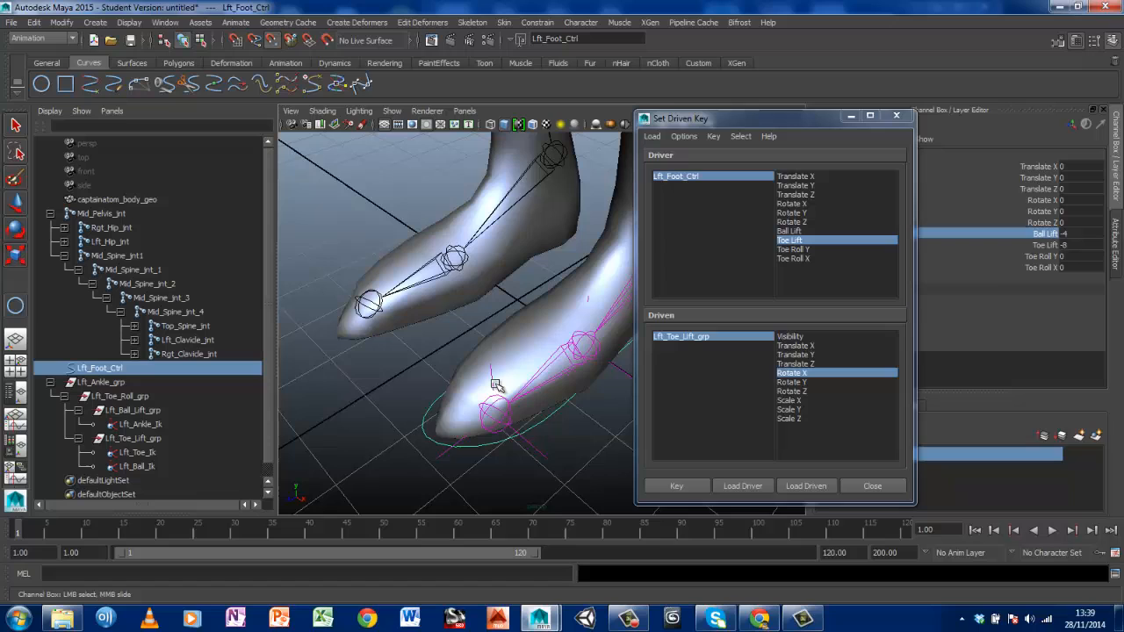
Reset Ball Lift and Toe Lift of Lft_Foot_Ctrl to 0 and deselect the control
{"action": "left_click", "coordinate": [1039, 246]}
{"action": "double_click", "coordinate": [1076, 233]}
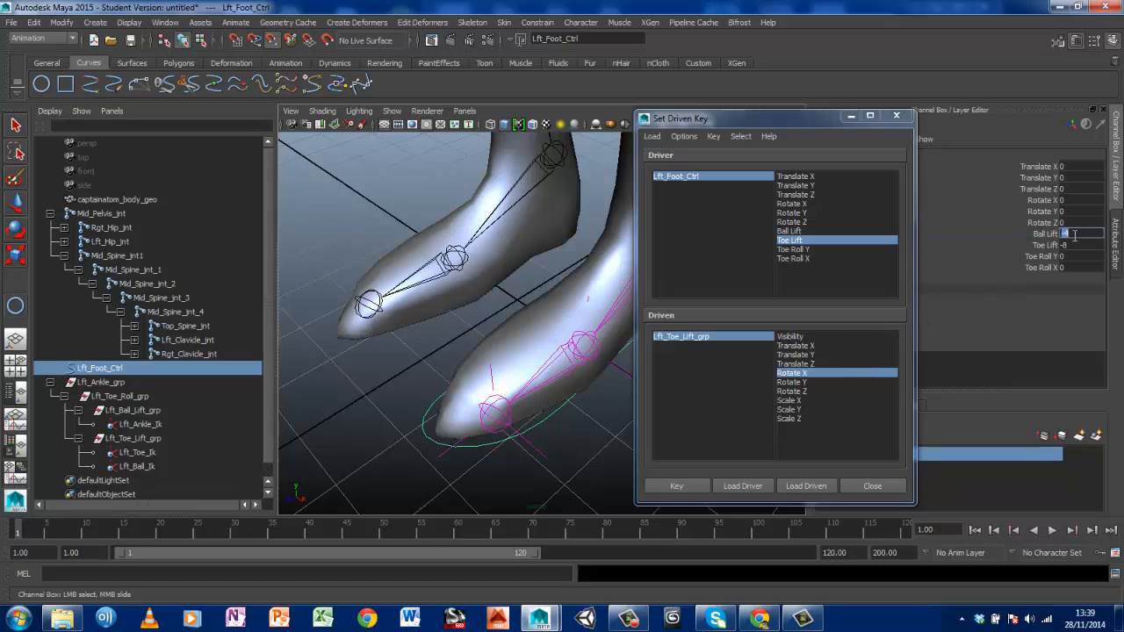
{"action": "right_click", "coordinate": [1077, 235]}
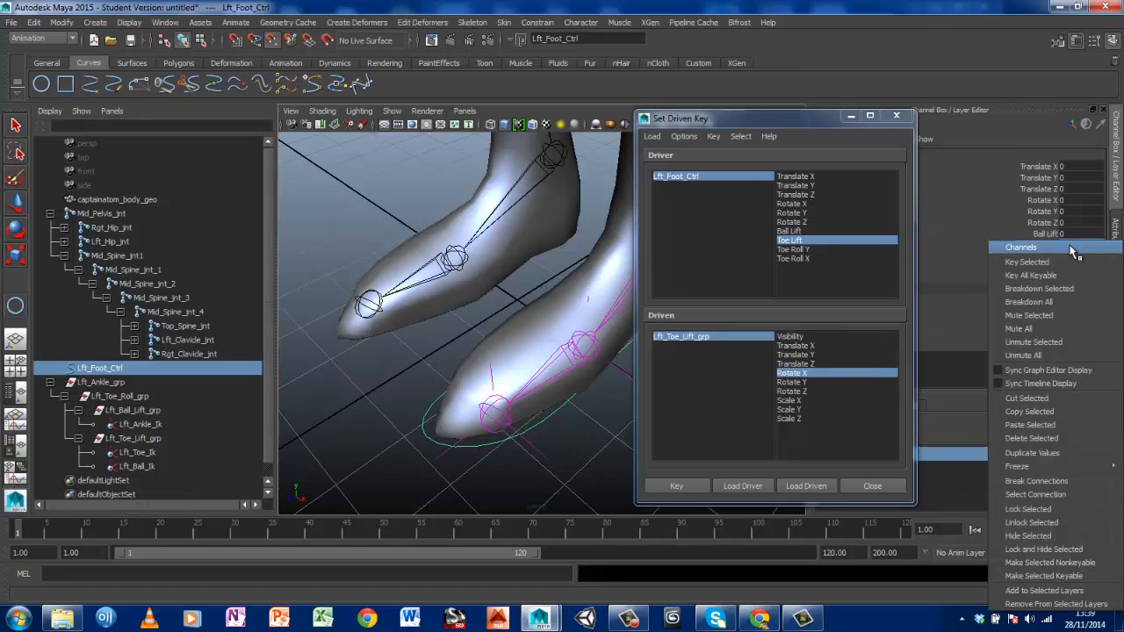
{"action": "left_click", "coordinate": [969, 232]}
{"action": "left_click", "coordinate": [1067, 245]}
{"action": "type", "text": "0"}
{"action": "key", "text": "Return"}
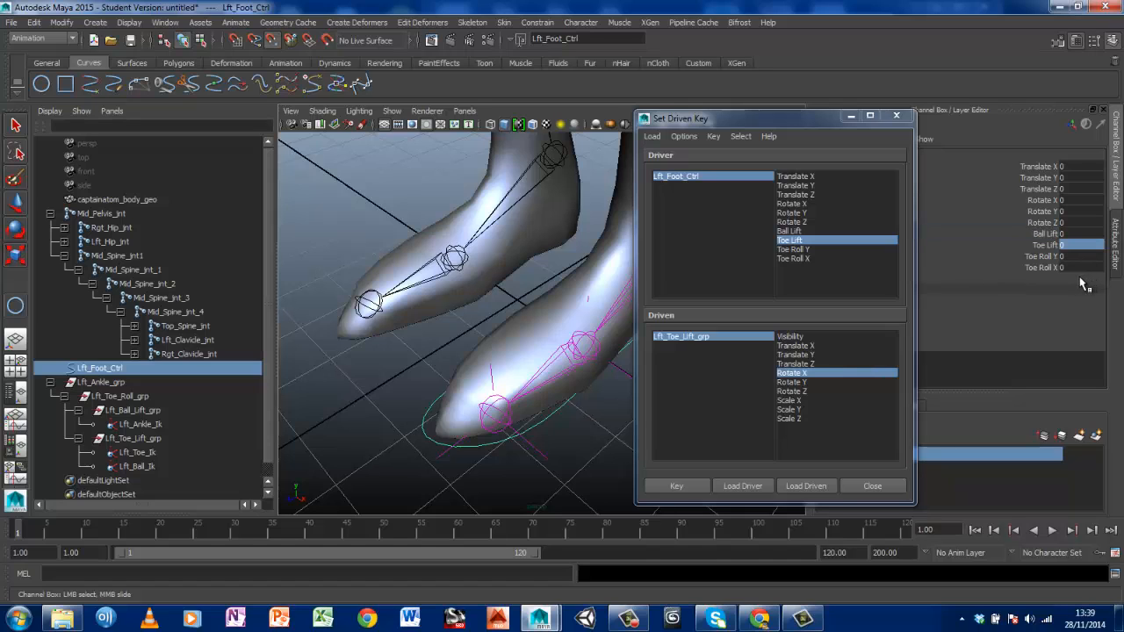
{"action": "left_click", "coordinate": [563, 444]}
{"action": "key", "text": "e"}
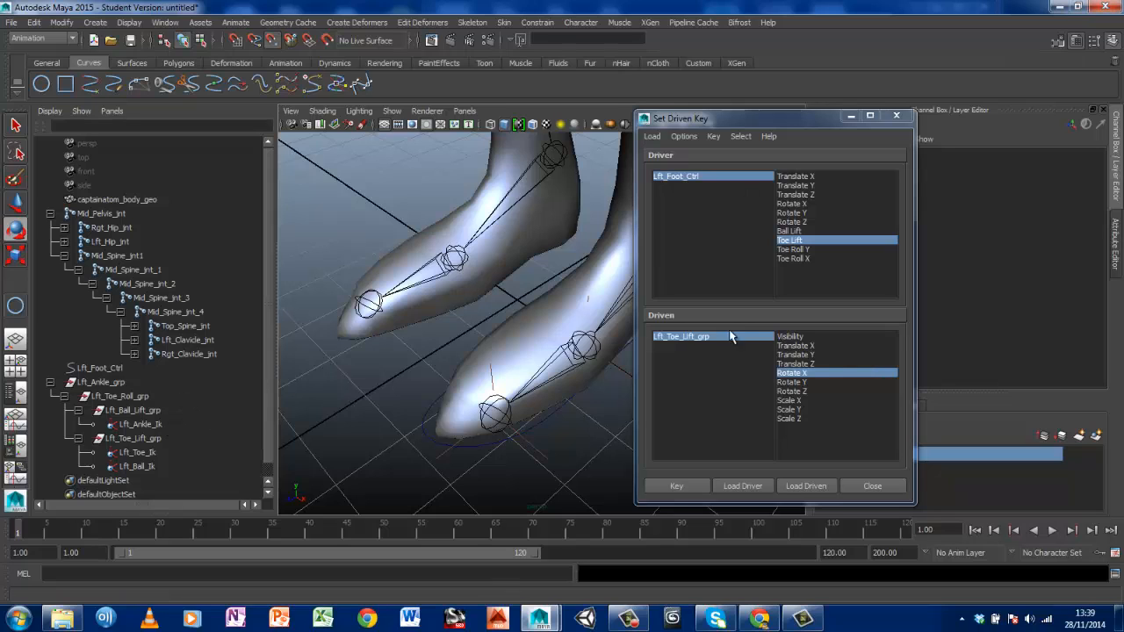
Load Lft_Toe_Roll_grp as the driven object and key its Rotate Y against Toe Roll Y of Lft_Foot_Ctrl at 0
{"action": "left_click", "coordinate": [801, 249]}
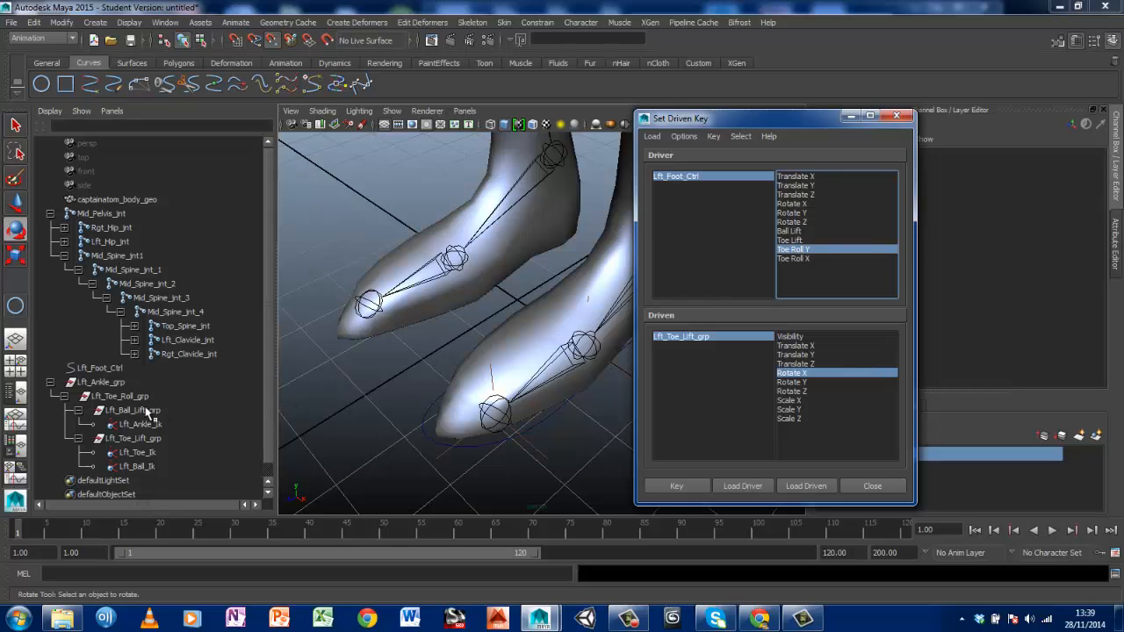
{"action": "left_click", "coordinate": [123, 397]}
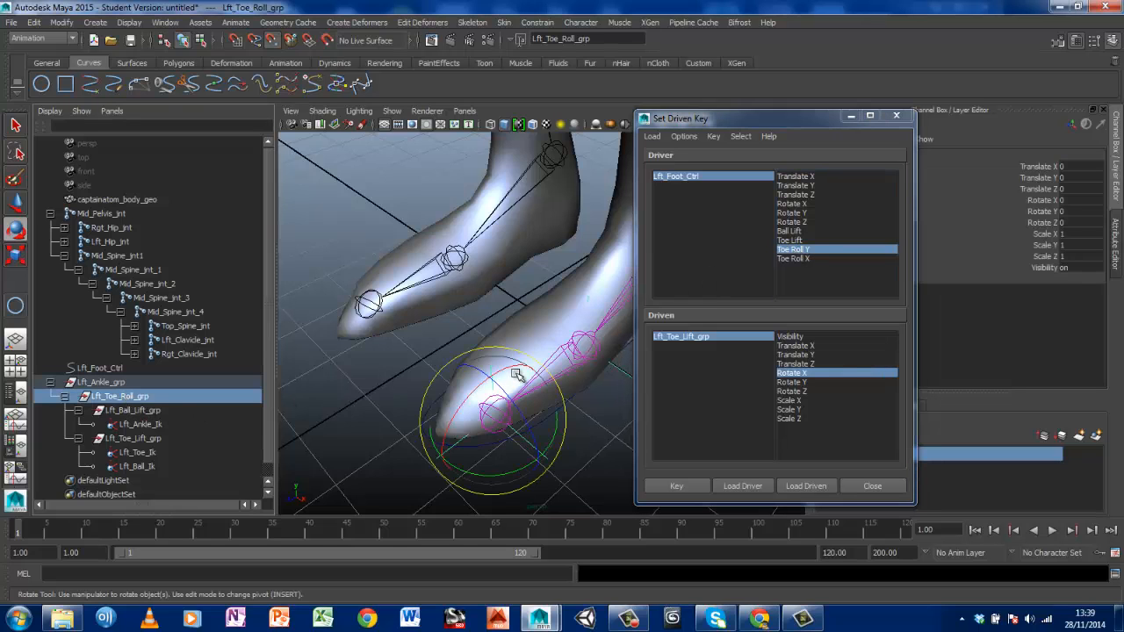
{"action": "left_click", "coordinate": [796, 383]}
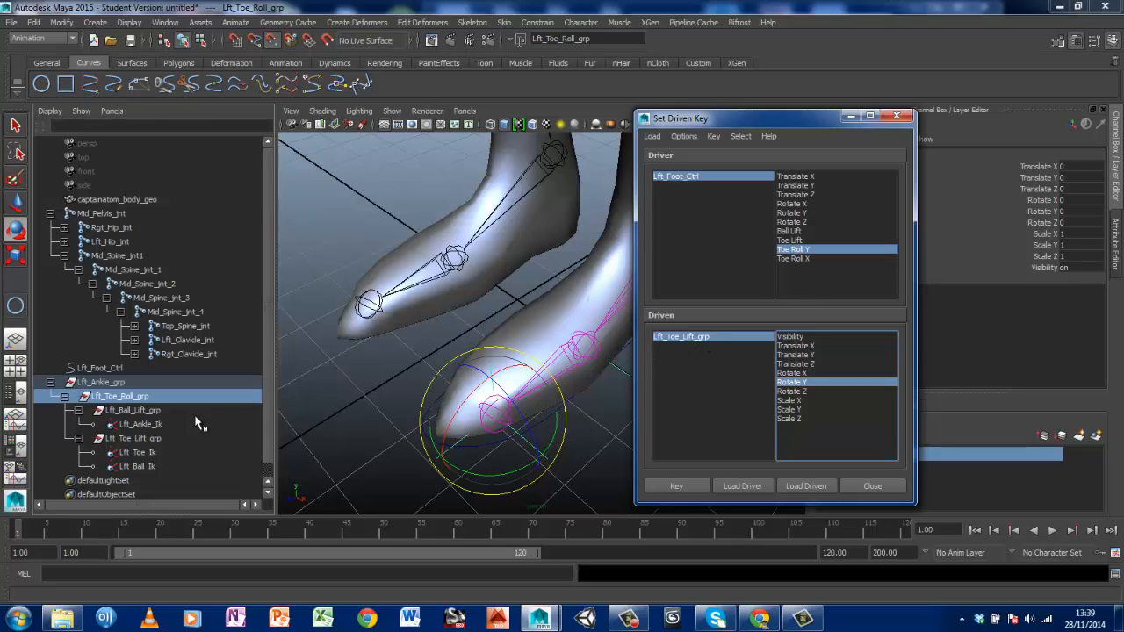
{"action": "left_click", "coordinate": [129, 400]}
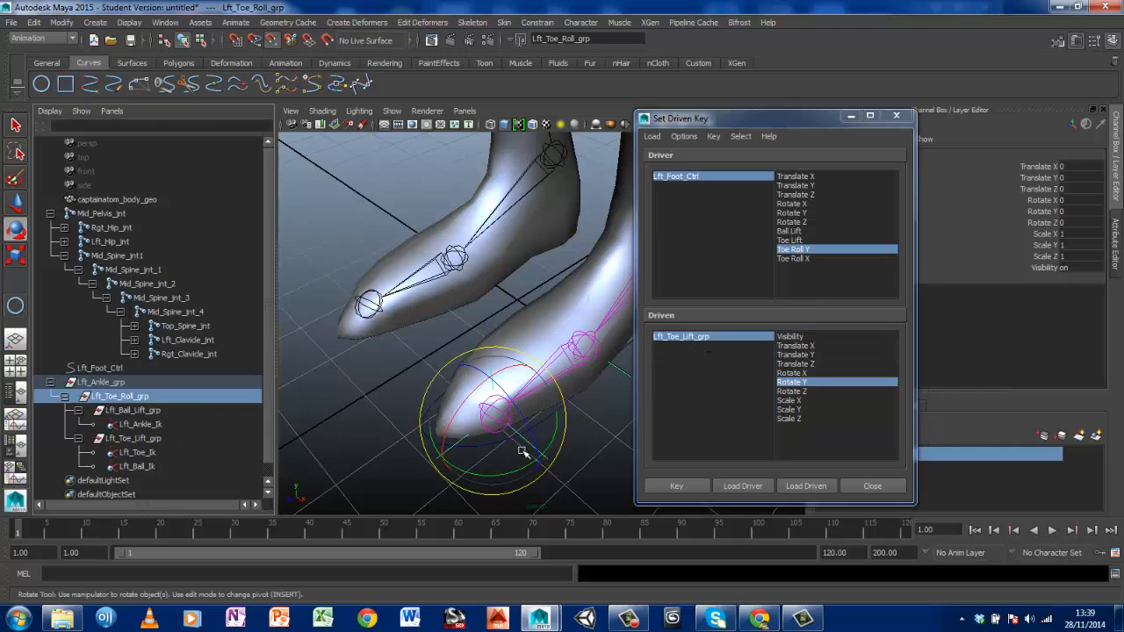
{"action": "left_click", "coordinate": [806, 487]}
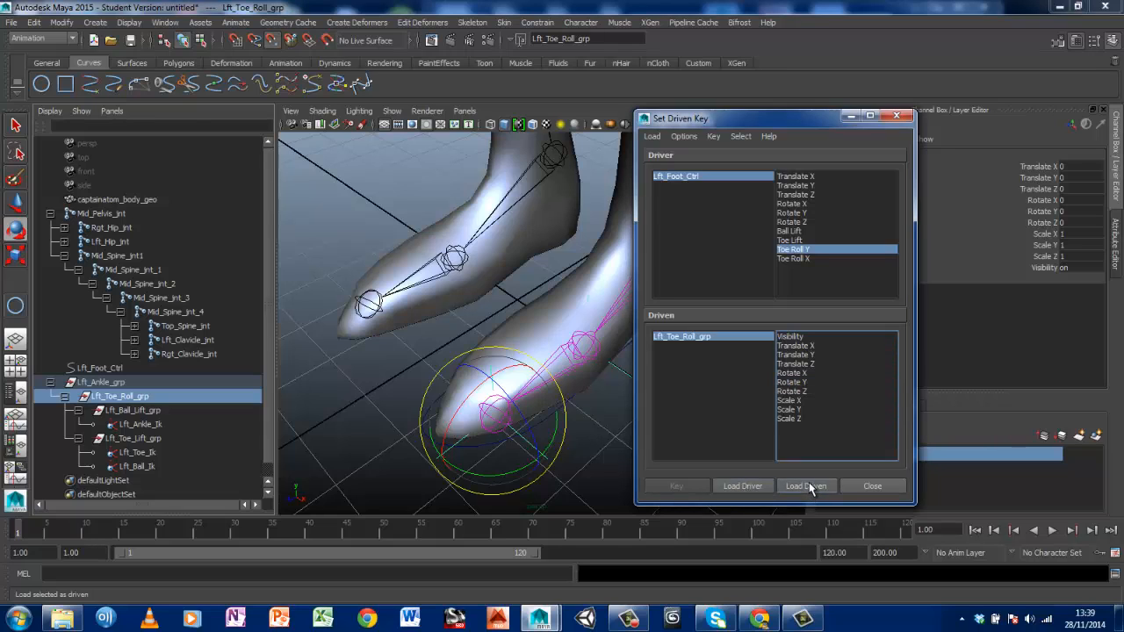
{"action": "left_click", "coordinate": [792, 382]}
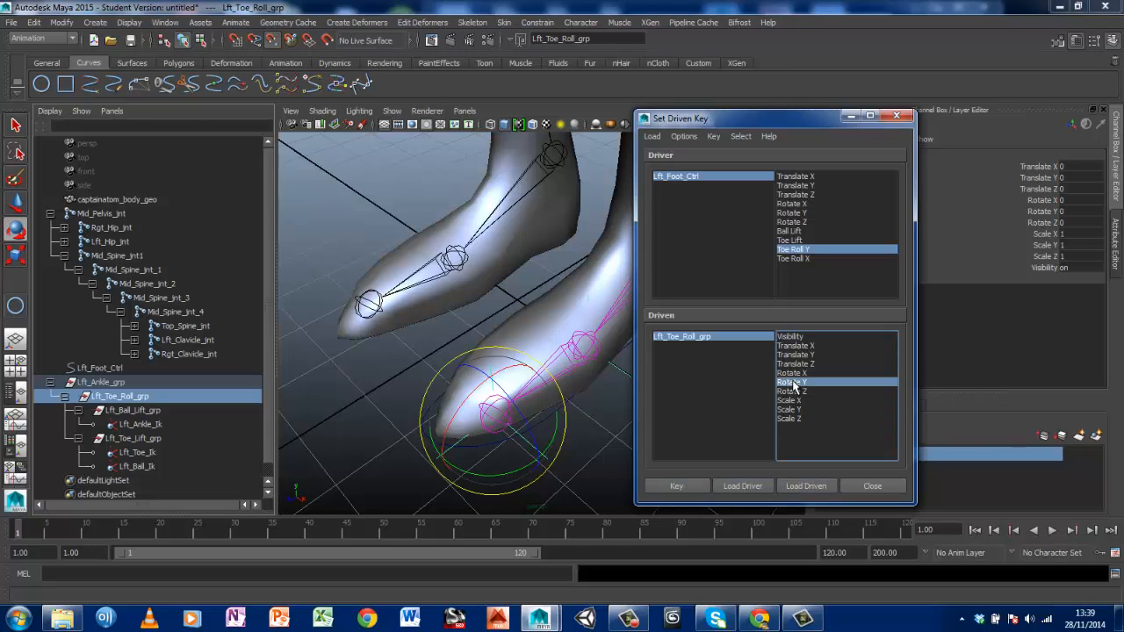
{"action": "left_click", "coordinate": [676, 485]}
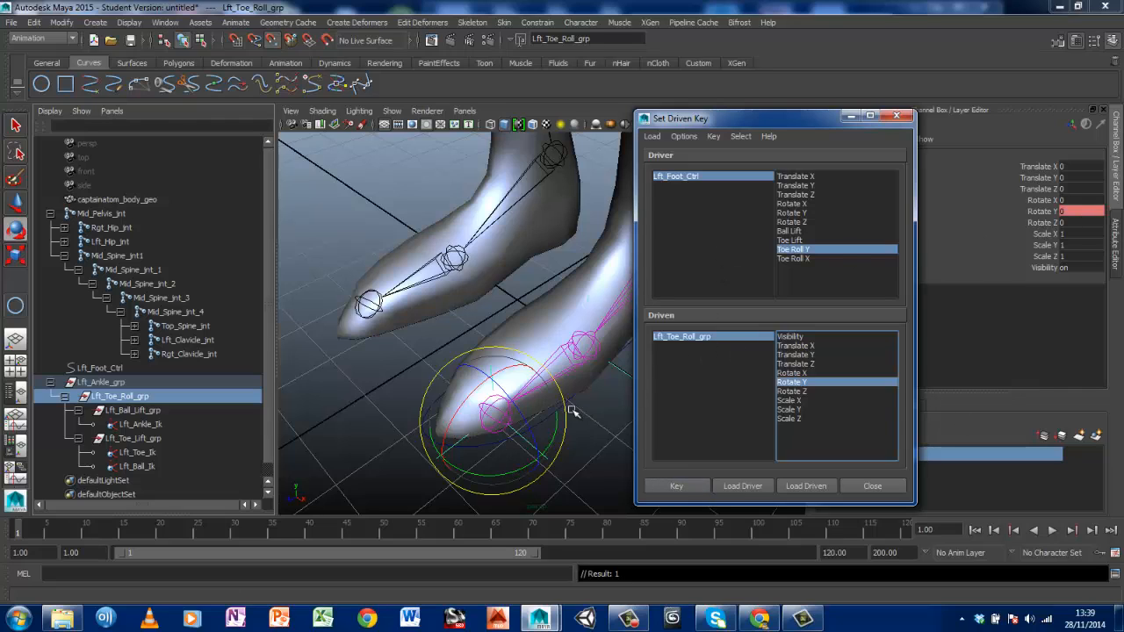
Deselect Lft_Toe_Roll_grp and select Lft_Foot_Ctrl around the left foot
{"action": "left_click", "coordinate": [438, 399]}
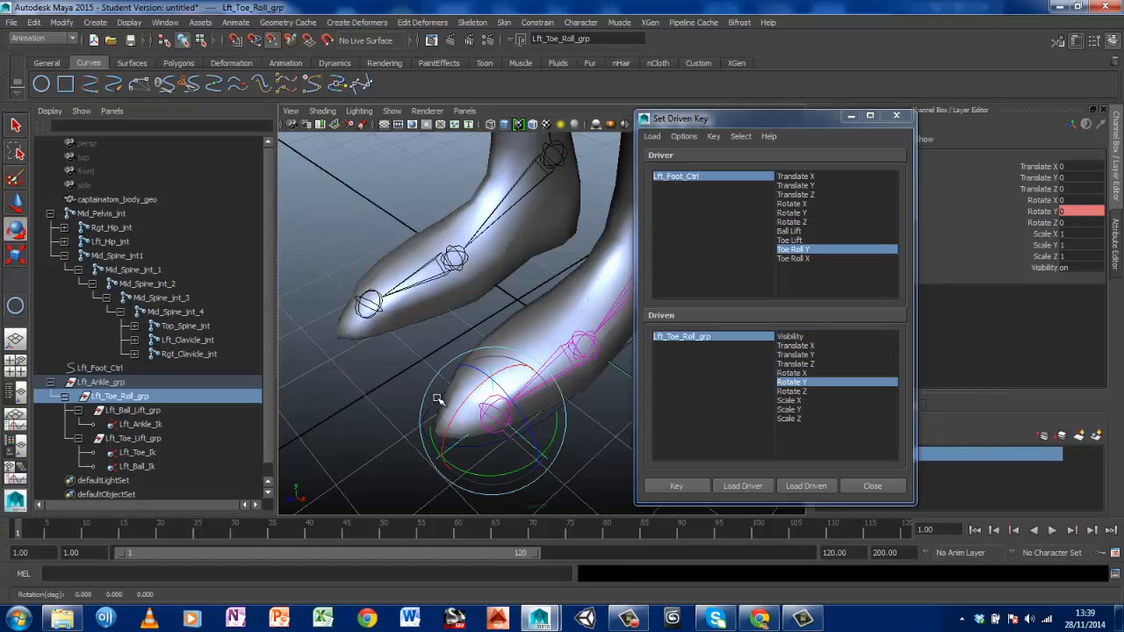
{"action": "left_click", "coordinate": [606, 466]}
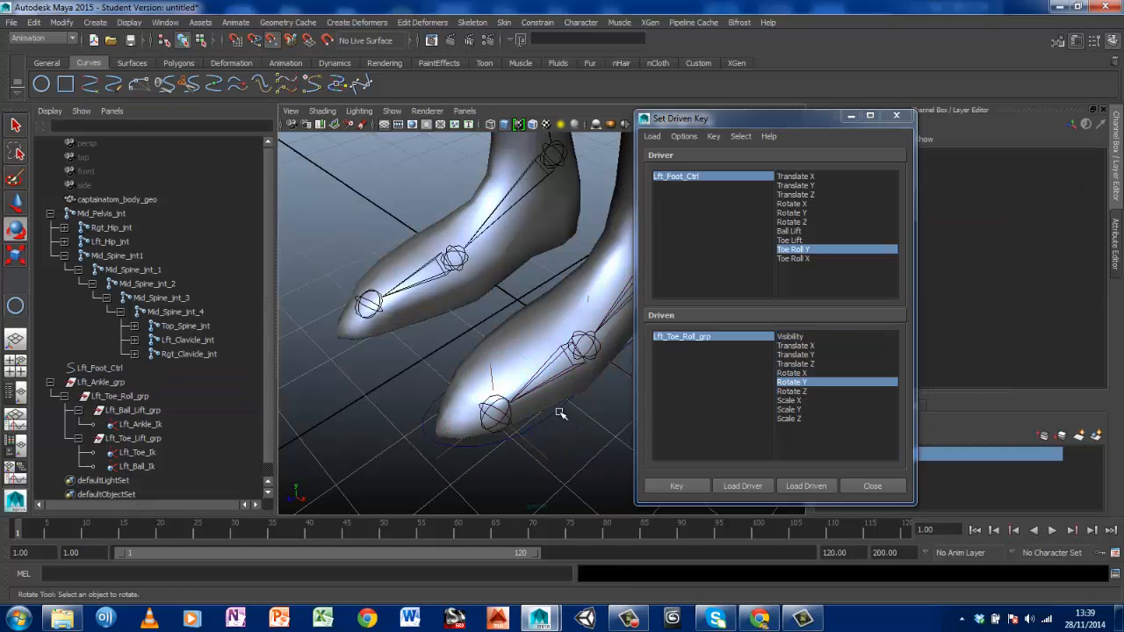
{"action": "left_click", "coordinate": [542, 417]}
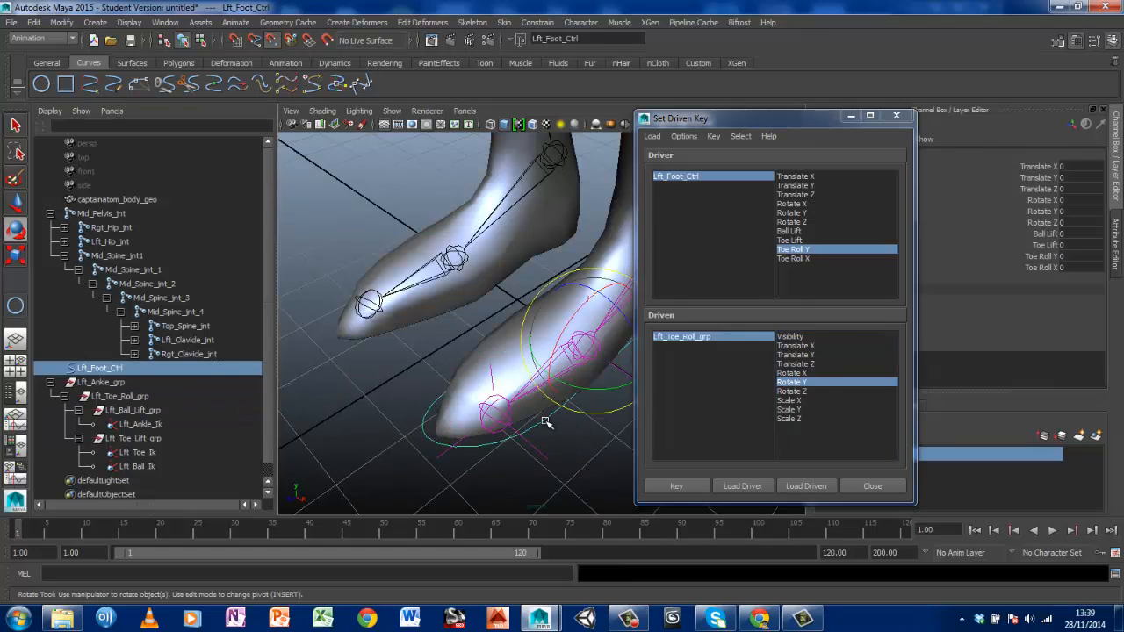
{"action": "left_click", "coordinate": [1066, 211]}
{"action": "type", "text": "10"}
{"action": "key", "text": "Return"}
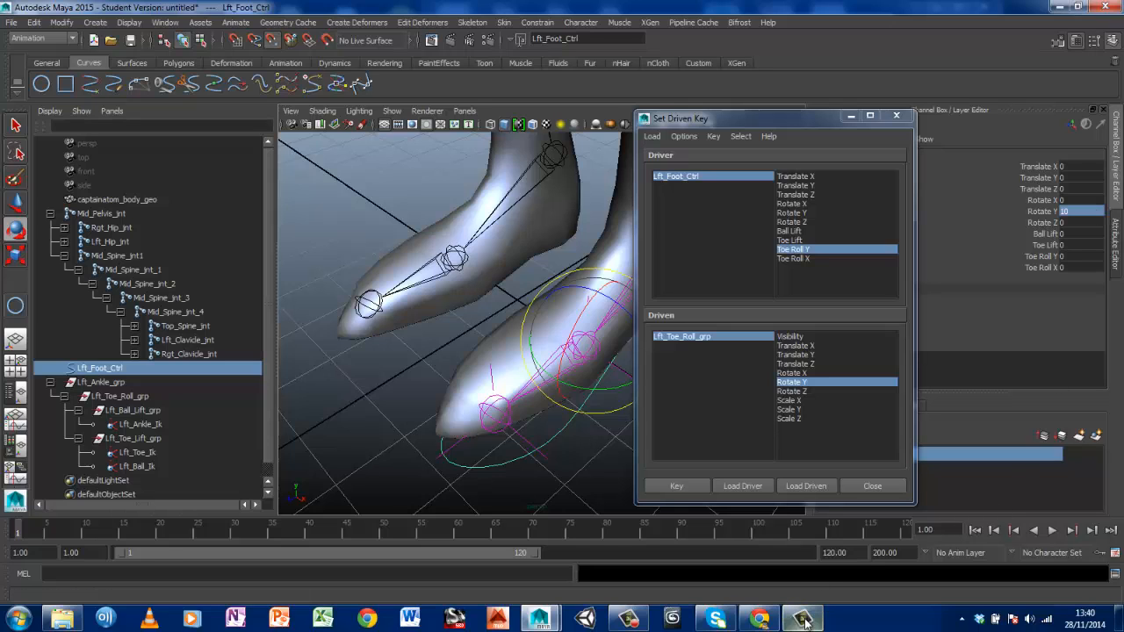
{"action": "left_click", "coordinate": [630, 622]}
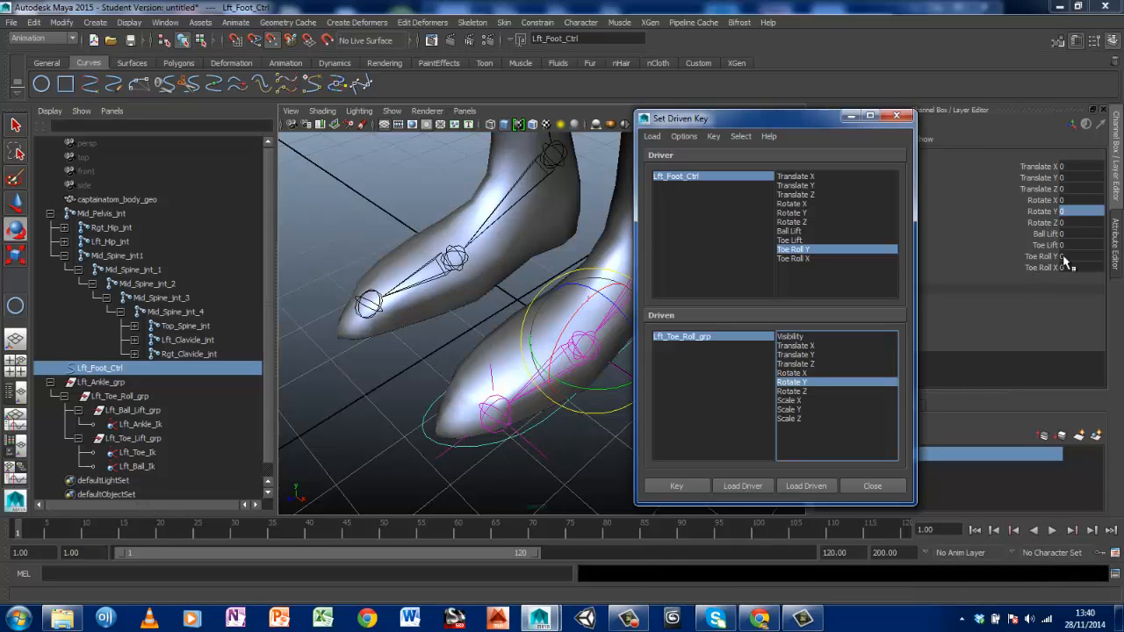
With Toe Roll Y of Lft_Foot_Ctrl at 10, set Rotate Y of Lft_Toe_Roll_grp to 20 and key the relationship
{"action": "left_click", "coordinate": [1064, 256]}
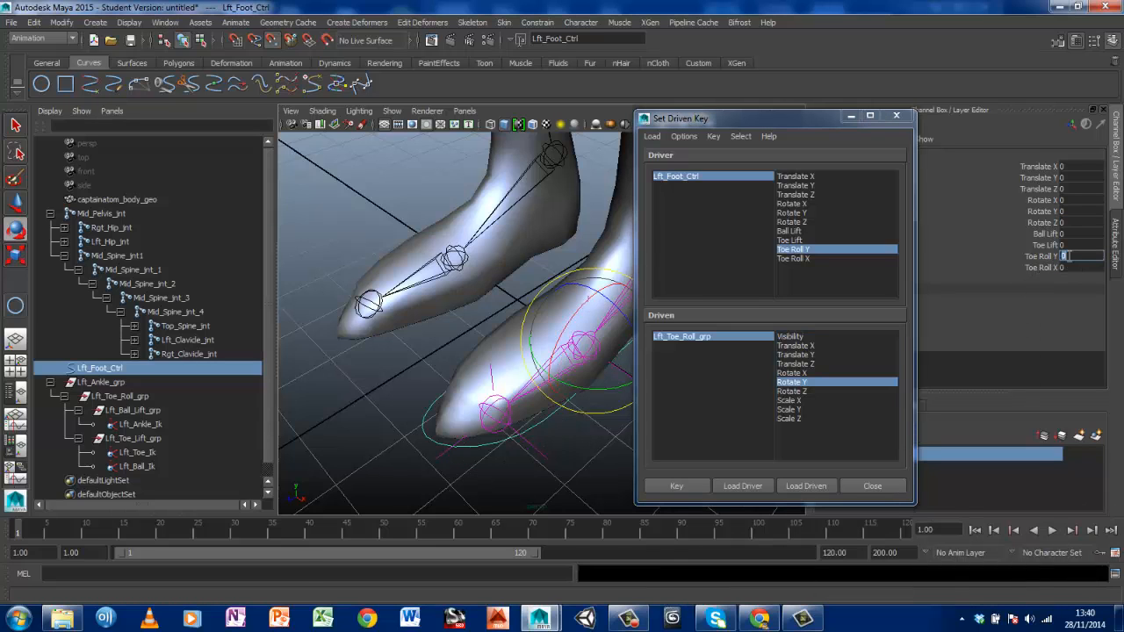
{"action": "type", "text": "10"}
{"action": "key", "text": "Return"}
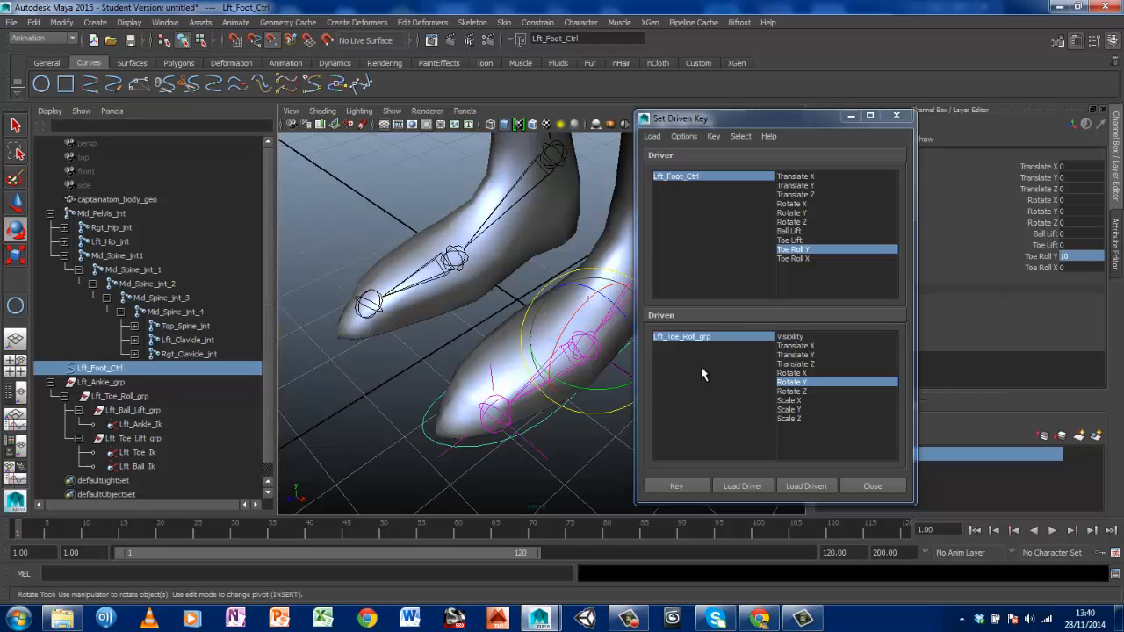
{"action": "left_click", "coordinate": [126, 400]}
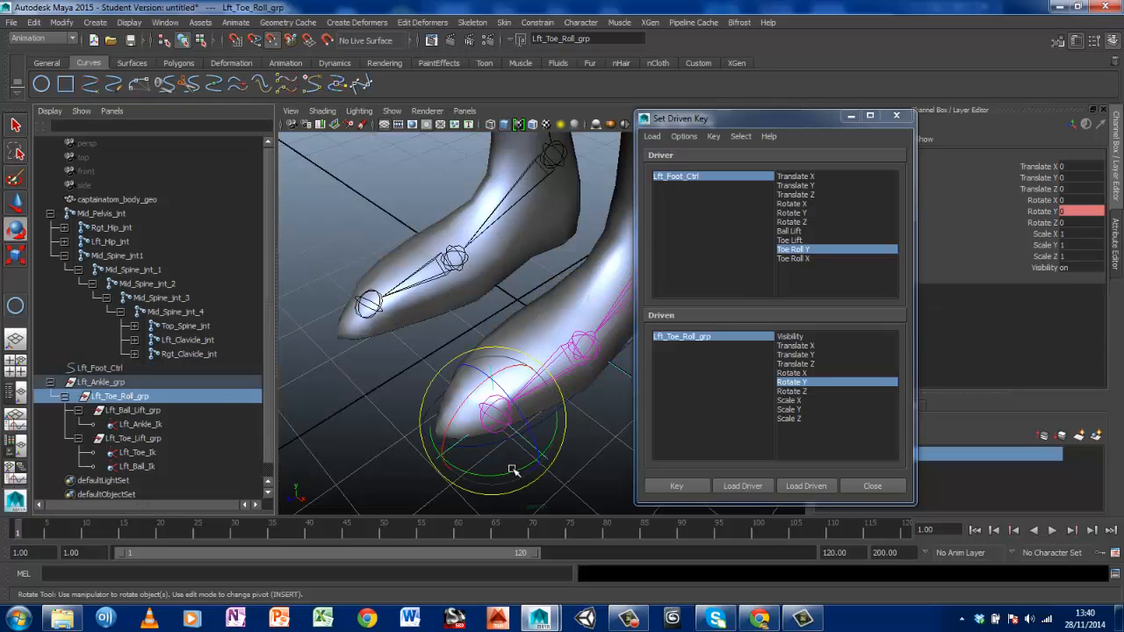
{"action": "left_click_drag", "start_coordinate": [507, 472], "coordinate": [531, 469]}
{"action": "double_click", "coordinate": [1091, 212]}
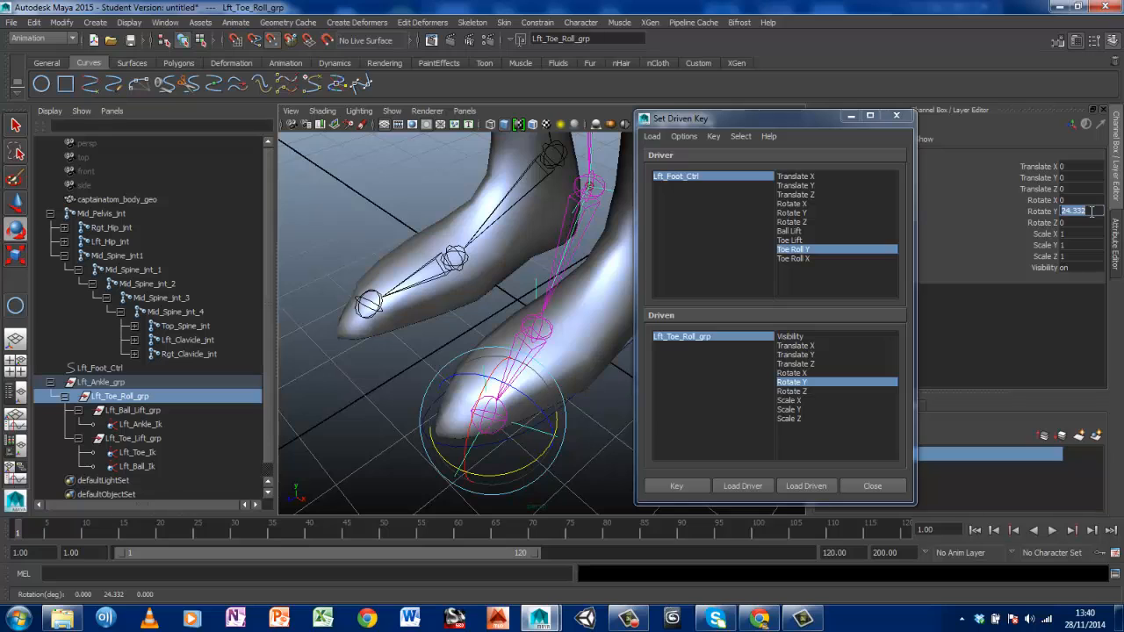
{"action": "type", "text": "20"}
{"action": "key", "text": "Return"}
{"action": "left_click", "coordinate": [671, 483]}
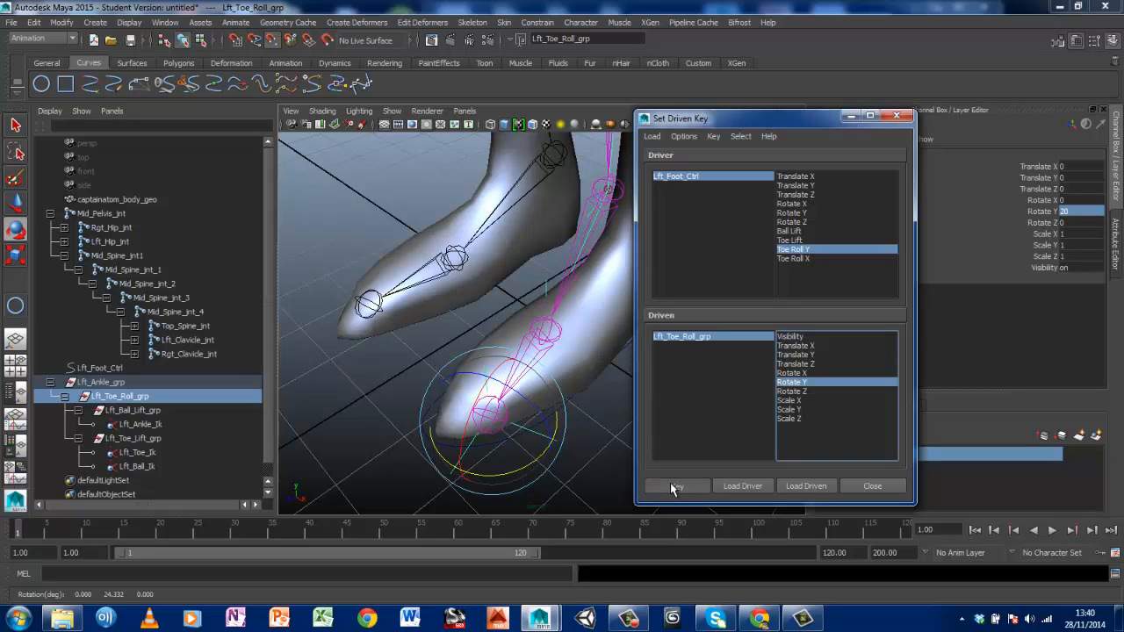
With Toe Roll Y of Lft_Foot_Ctrl at -10, set Rotate Y of Lft_Toe_Roll_grp to -20 and key the relationship
{"action": "left_click", "coordinate": [575, 423]}
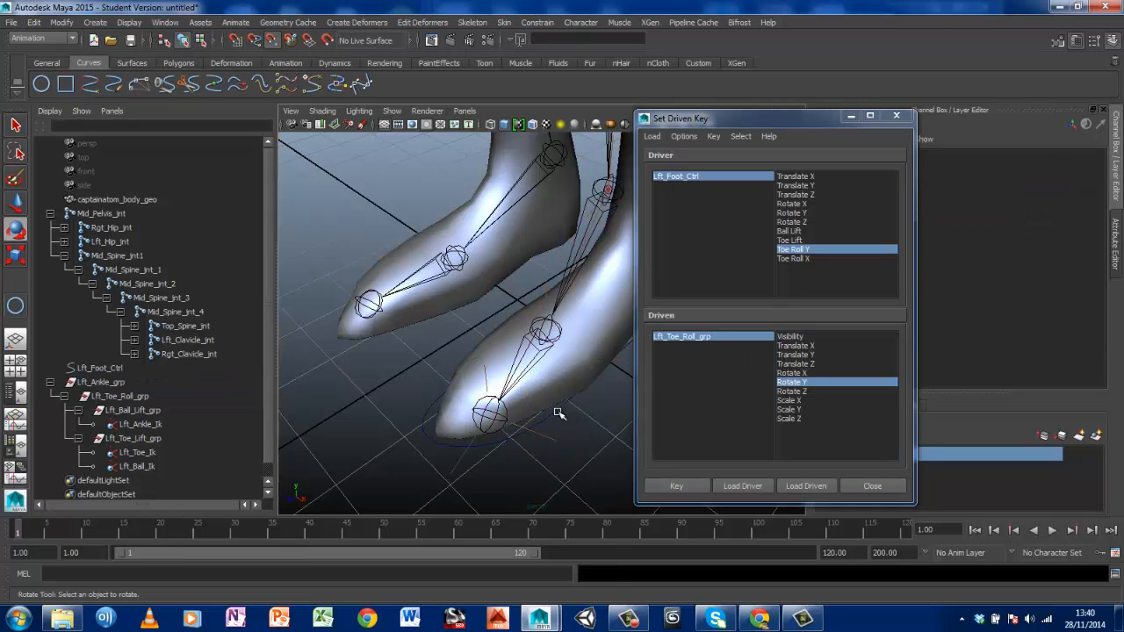
{"action": "left_click", "coordinate": [559, 413]}
{"action": "double_click", "coordinate": [1079, 254]}
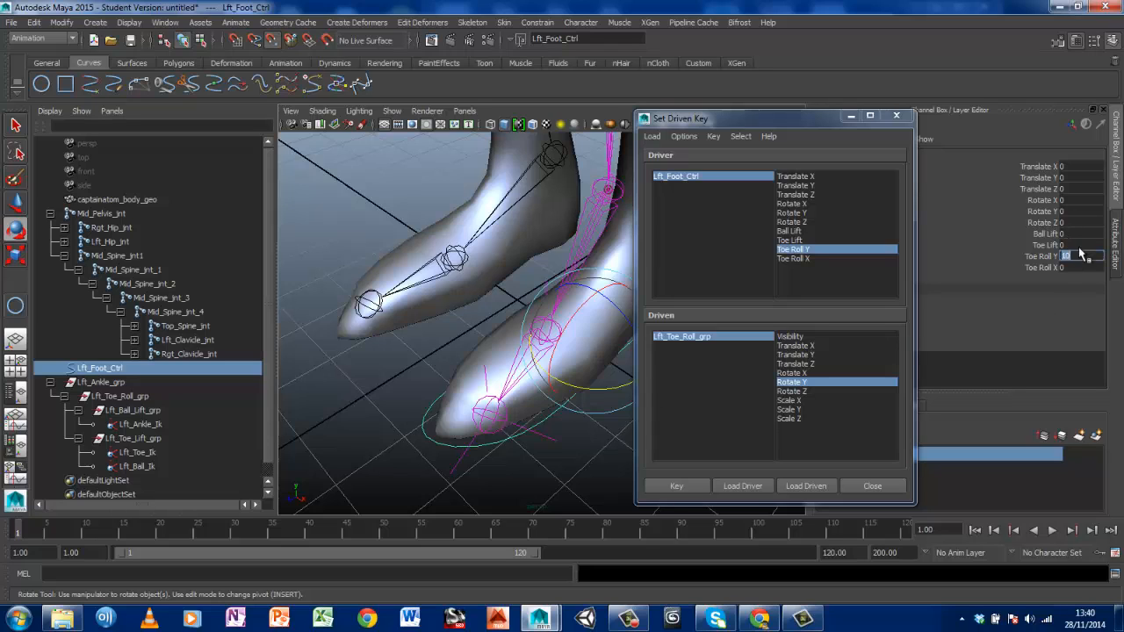
{"action": "type", "text": "-10"}
{"action": "key", "text": "Return"}
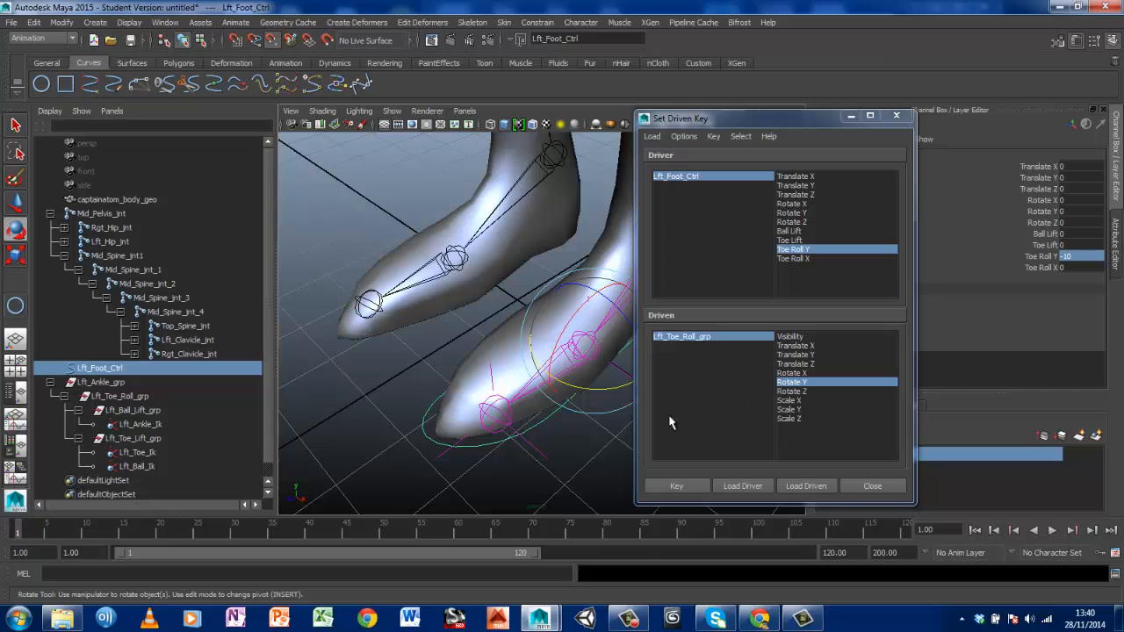
{"action": "left_click", "coordinate": [121, 397]}
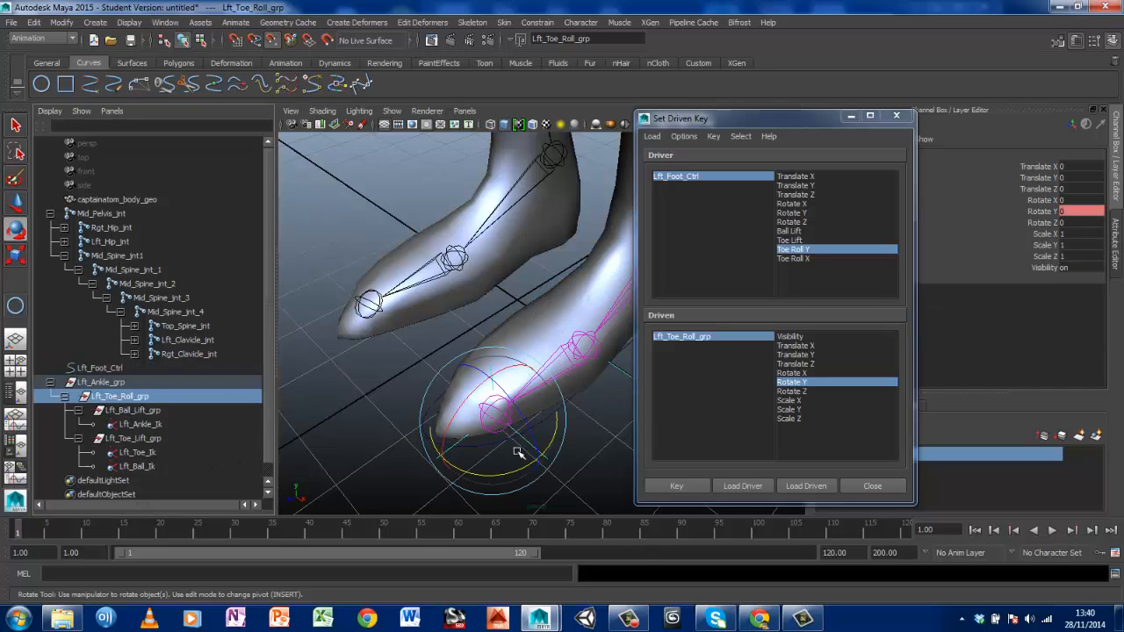
{"action": "left_click", "coordinate": [1076, 216]}
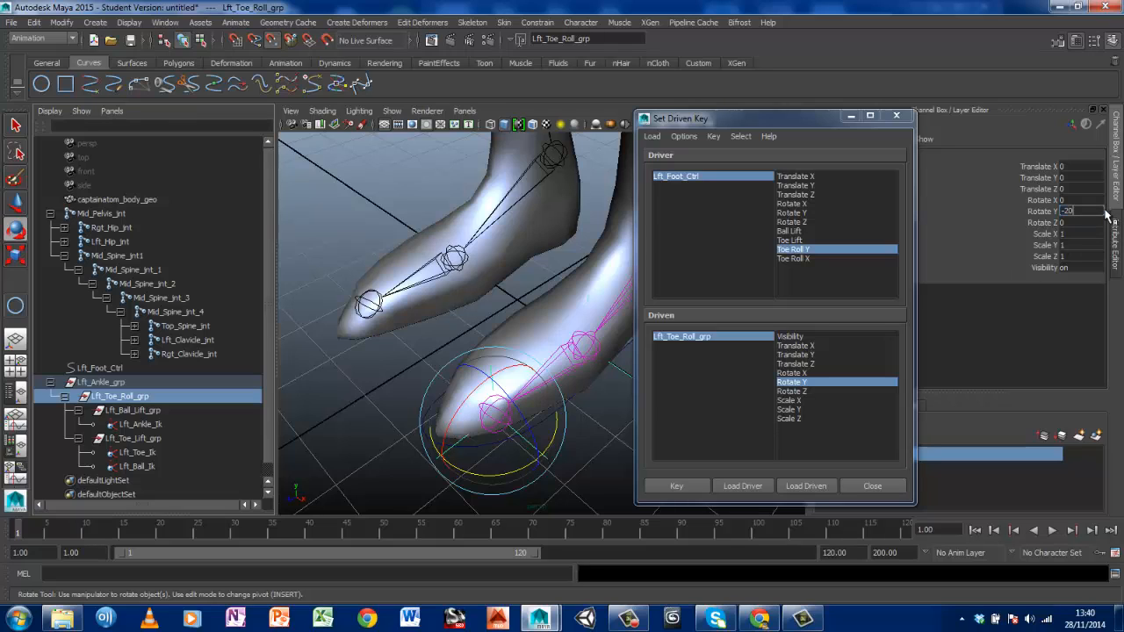
{"action": "type", "text": "-20"}
{"action": "key", "text": "Return"}
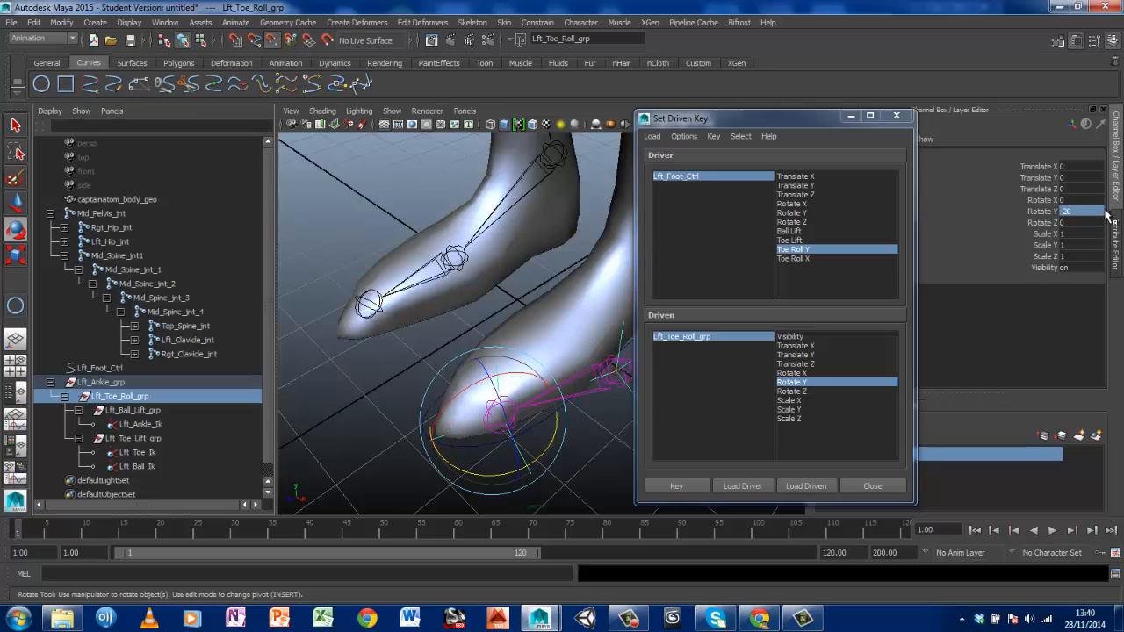
{"action": "left_click", "coordinate": [674, 486]}
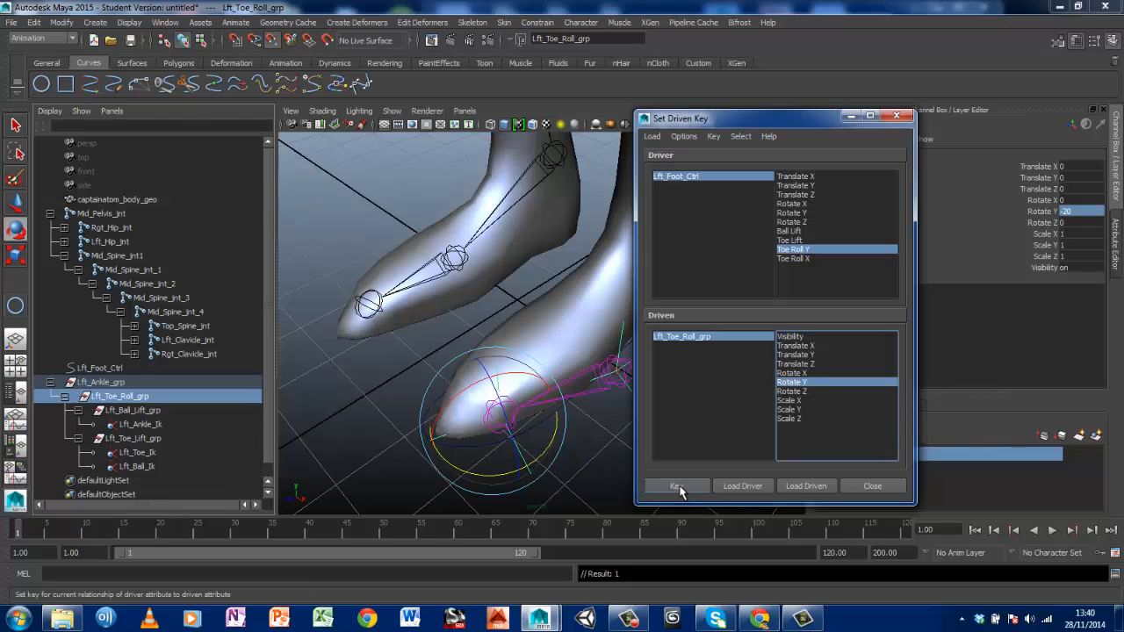
Test the driven toe roll by sliding the Toe Roll Y value of Lft_Foot_Ctrl, and undo the test change
{"action": "left_click", "coordinate": [598, 455]}
{"action": "left_click", "coordinate": [545, 417]}
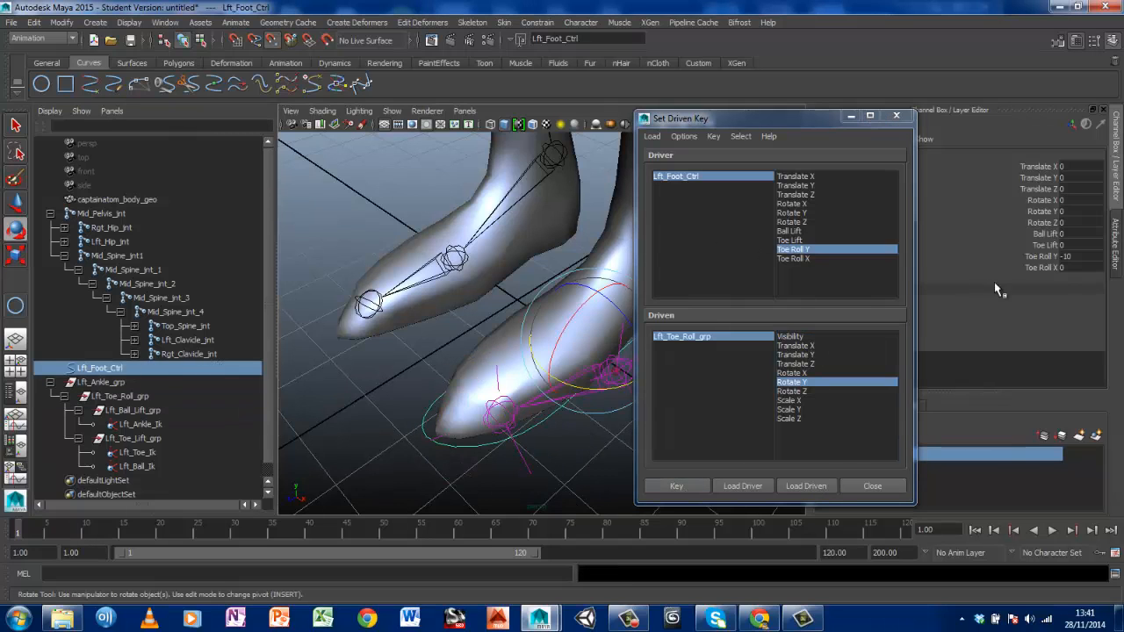
{"action": "left_click", "coordinate": [1044, 254]}
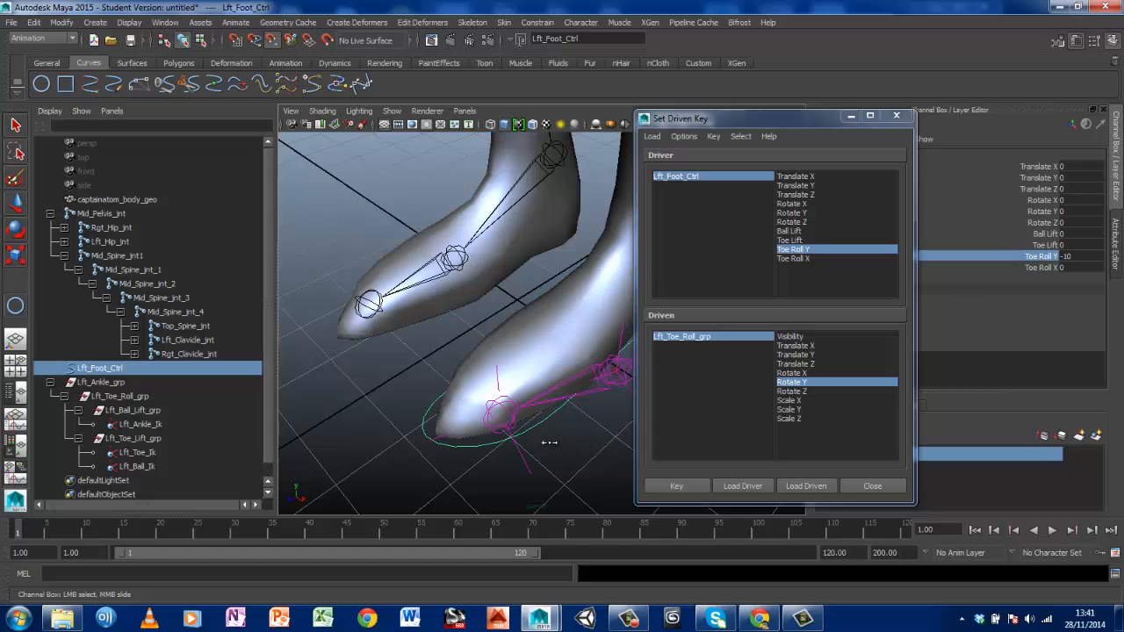
{"action": "middle_click_drag", "start_coordinate": [549, 442], "coordinate": [619, 404]}
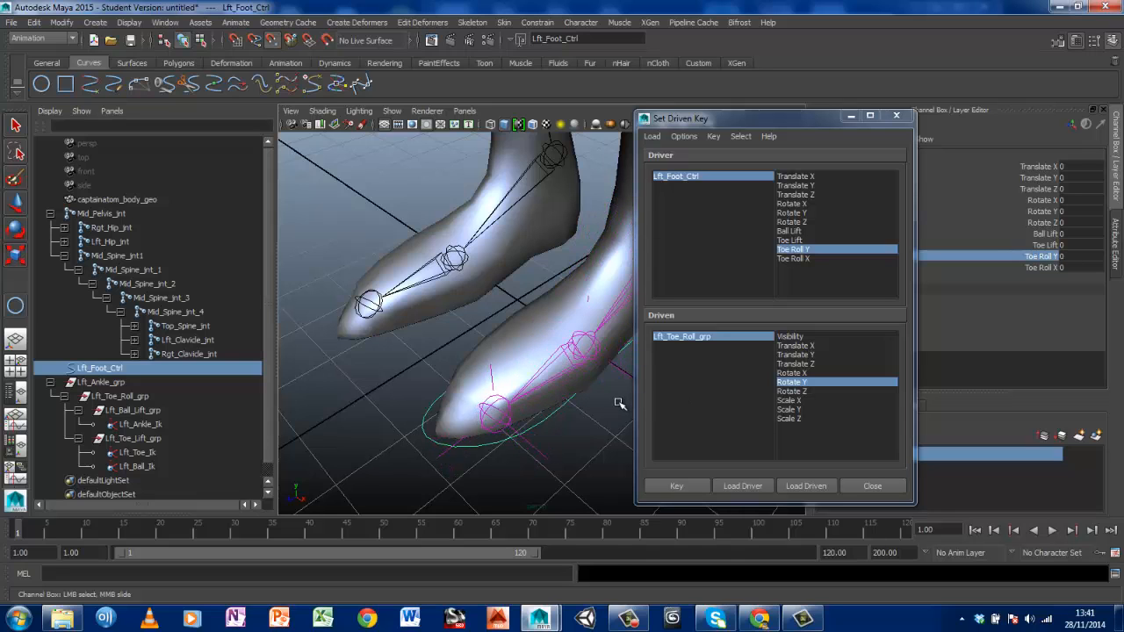
{"action": "key", "text": "ctrl+z"}
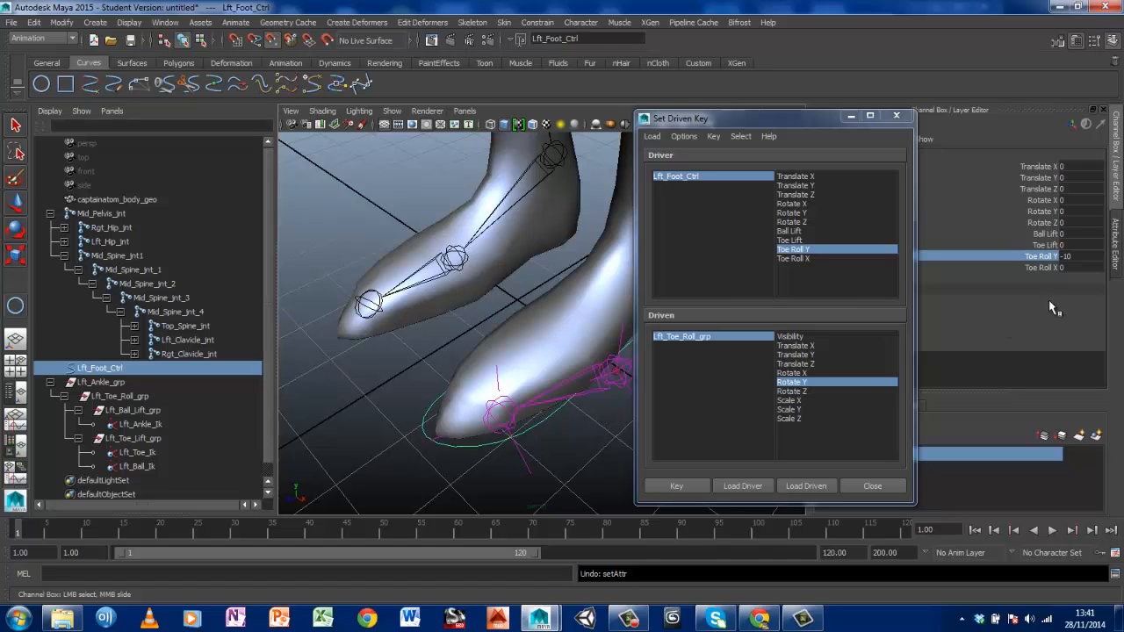
Reset Toe Roll Y of Lft_Foot_Ctrl to 0 and deselect the control
{"action": "left_click", "coordinate": [1091, 257]}
{"action": "type", "text": "0"}
{"action": "key", "text": "Return"}
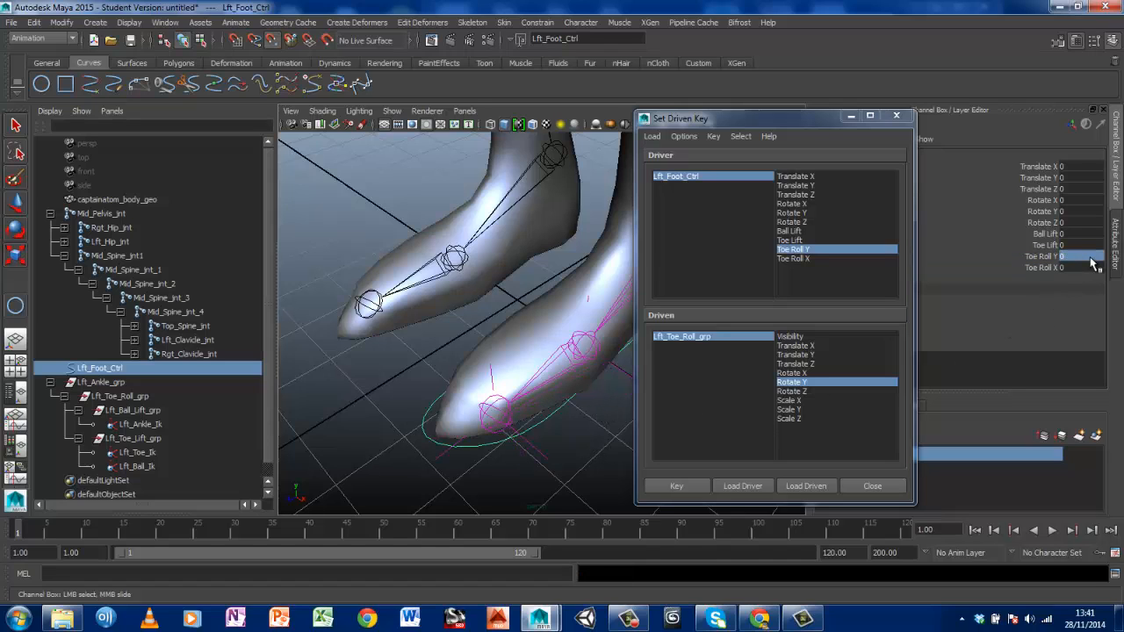
{"action": "left_click", "coordinate": [580, 432]}
Select Lft_Foot_Ctrl around the left foot and close the Set Driven Key window
{"action": "left_click_drag", "start_coordinate": [788, 117], "coordinate": [921, 116]}
{"action": "left_click_drag", "start_coordinate": [582, 308], "coordinate": [652, 351], "text": "alt"}
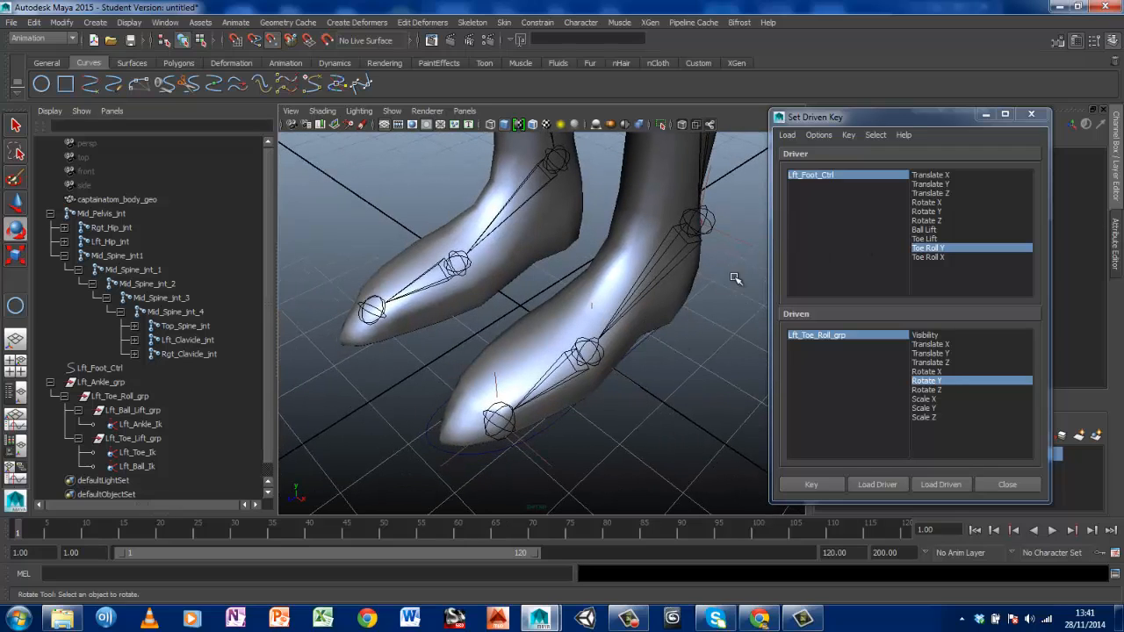
{"action": "left_click", "coordinate": [645, 341]}
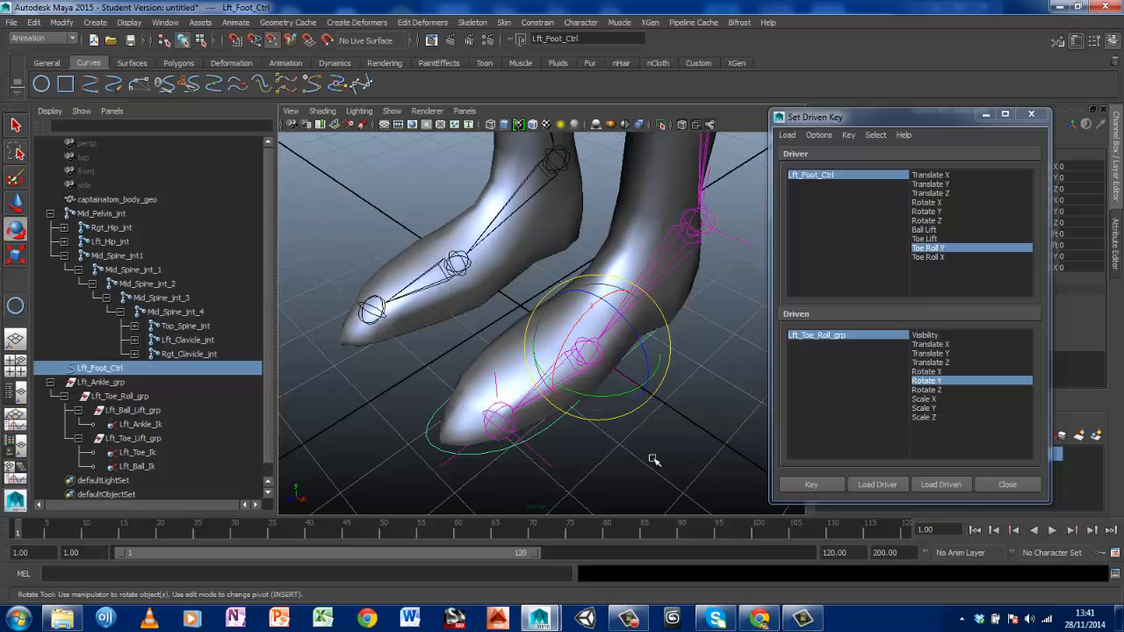
{"action": "left_click_drag", "start_coordinate": [701, 409], "coordinate": [676, 404], "text": "alt"}
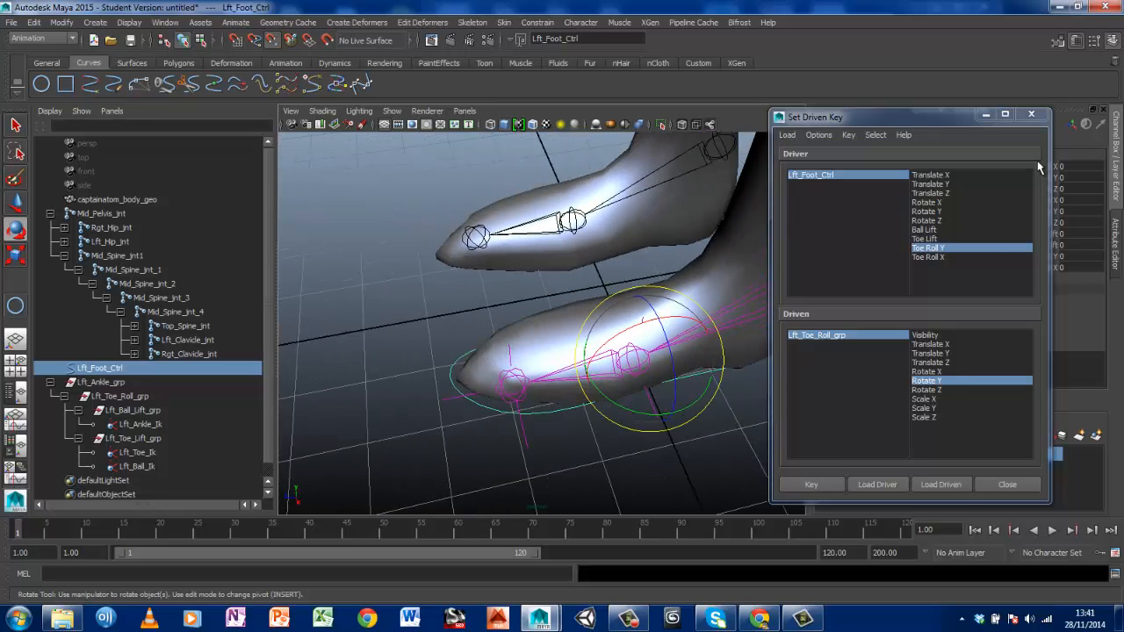
{"action": "left_click", "coordinate": [1036, 117]}
{"action": "left_click_drag", "start_coordinate": [722, 451], "coordinate": [492, 376], "text": "alt"}
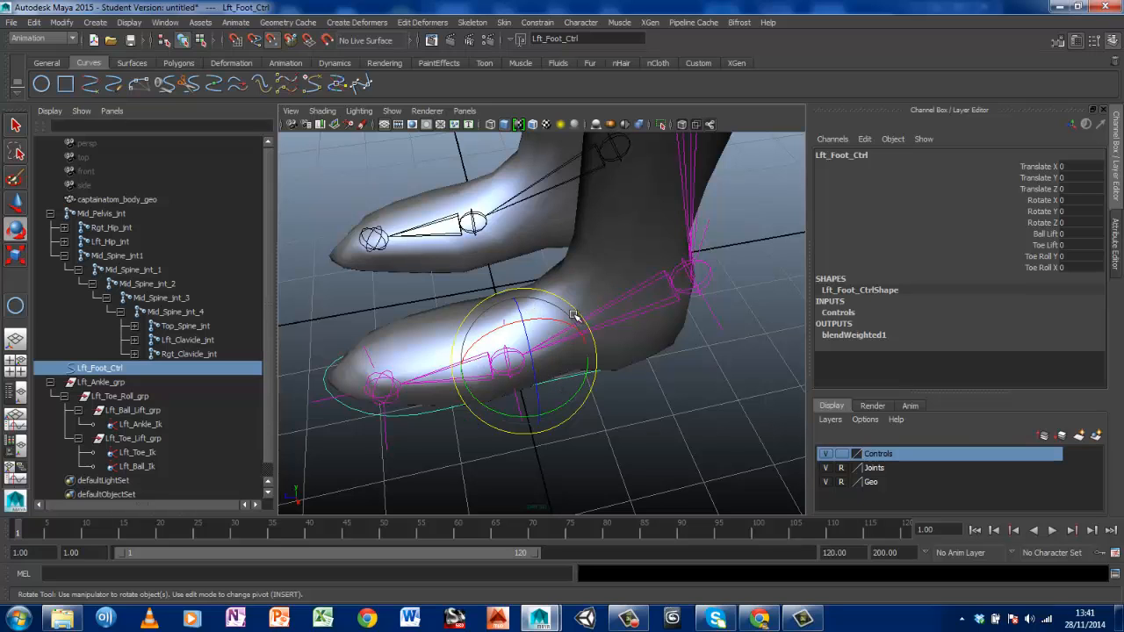
{"action": "left_click_drag", "start_coordinate": [542, 409], "coordinate": [599, 336], "text": "alt"}
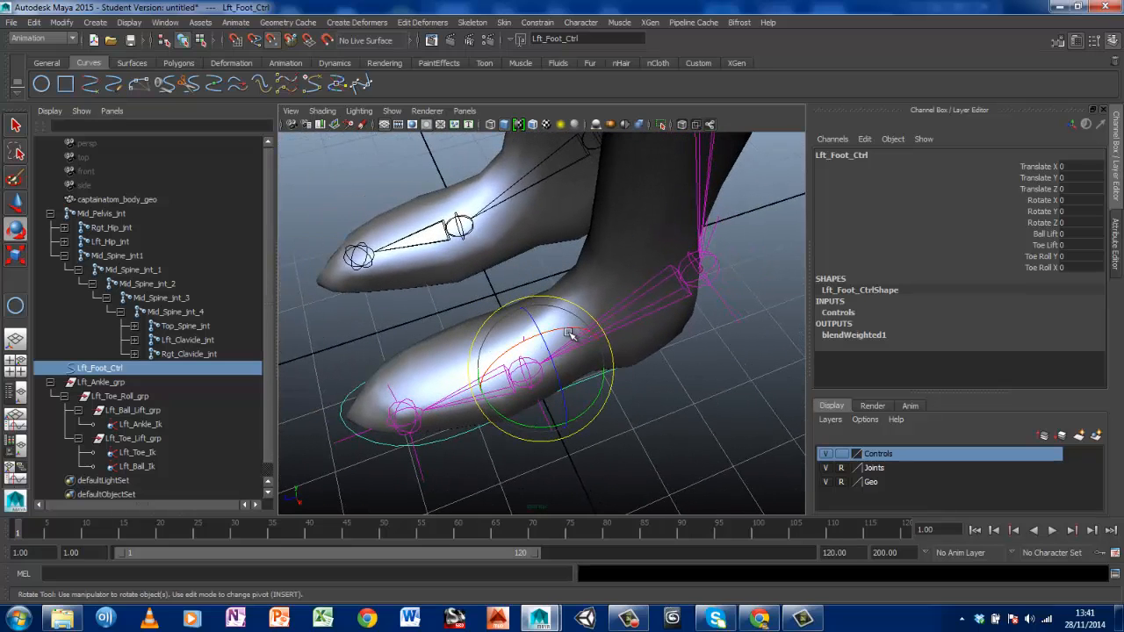
Undo the deletion of Lft_Foot_Ctrl
{"action": "left_click", "coordinate": [629, 318]}
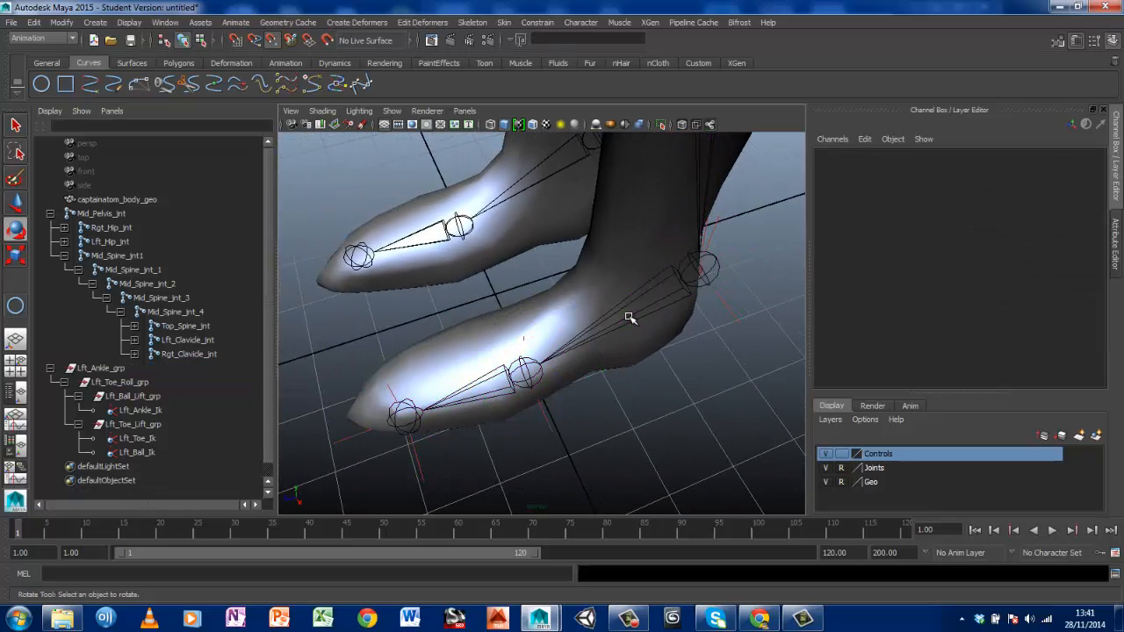
{"action": "left_click", "coordinate": [34, 22]}
{"action": "left_click", "coordinate": [62, 34]}
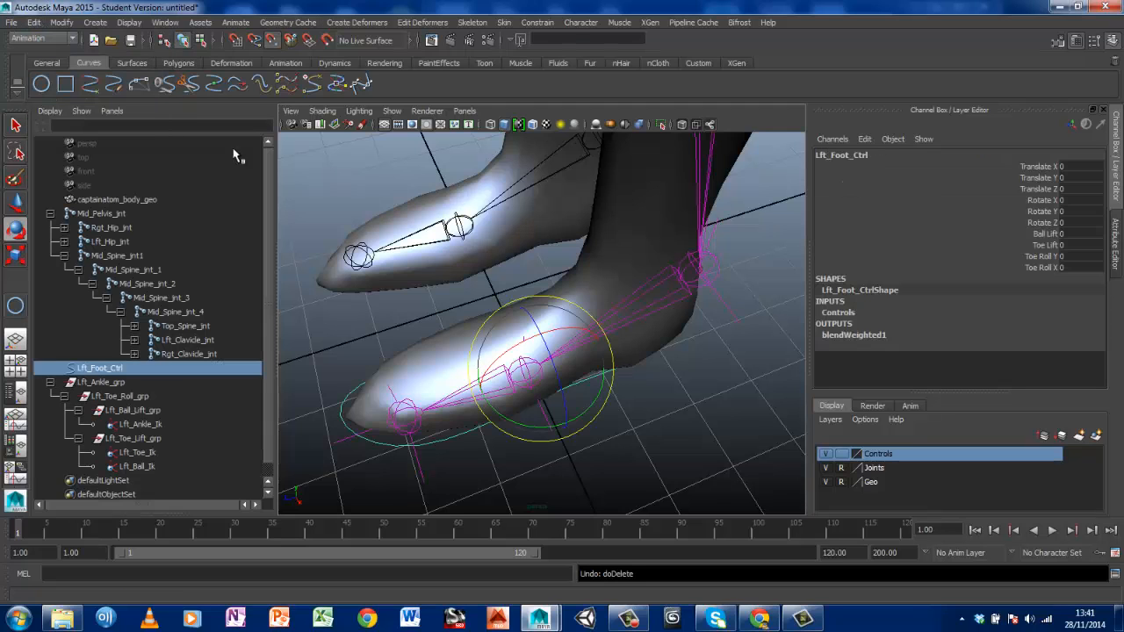
Move the pivot of Lft_Foot_Ctrl to the left ankle joint and deselect the control
{"action": "left_click", "coordinate": [534, 360]}
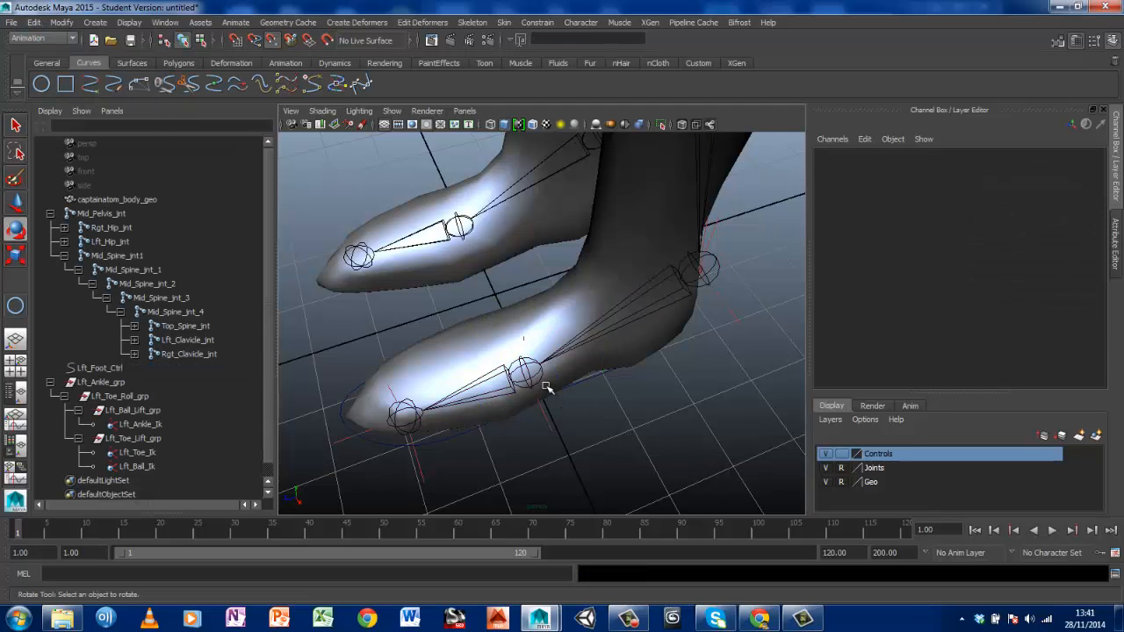
{"action": "left_click", "coordinate": [446, 440]}
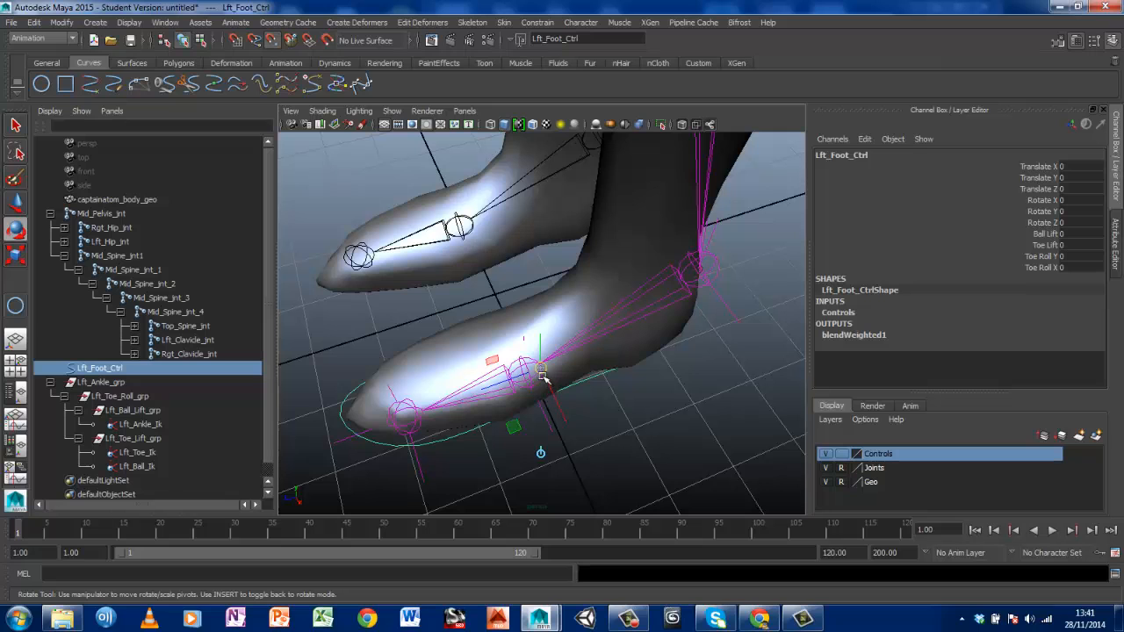
{"action": "left_click_drag", "start_coordinate": [541, 368], "coordinate": [646, 377]}
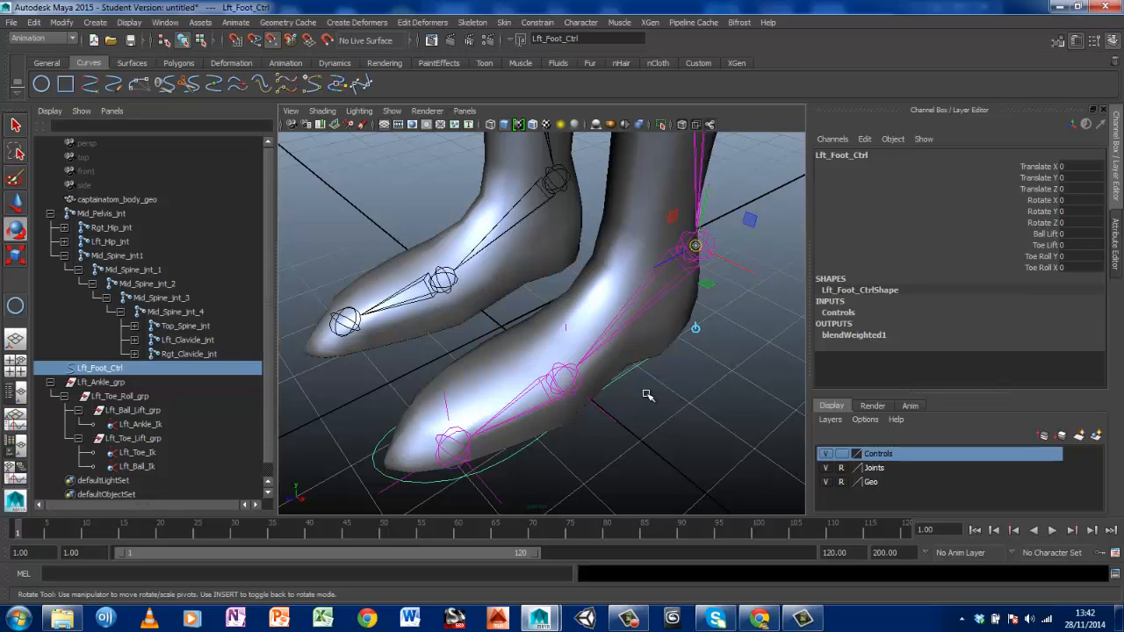
{"action": "left_click", "coordinate": [640, 409]}
{"action": "left_click", "coordinate": [631, 377]}
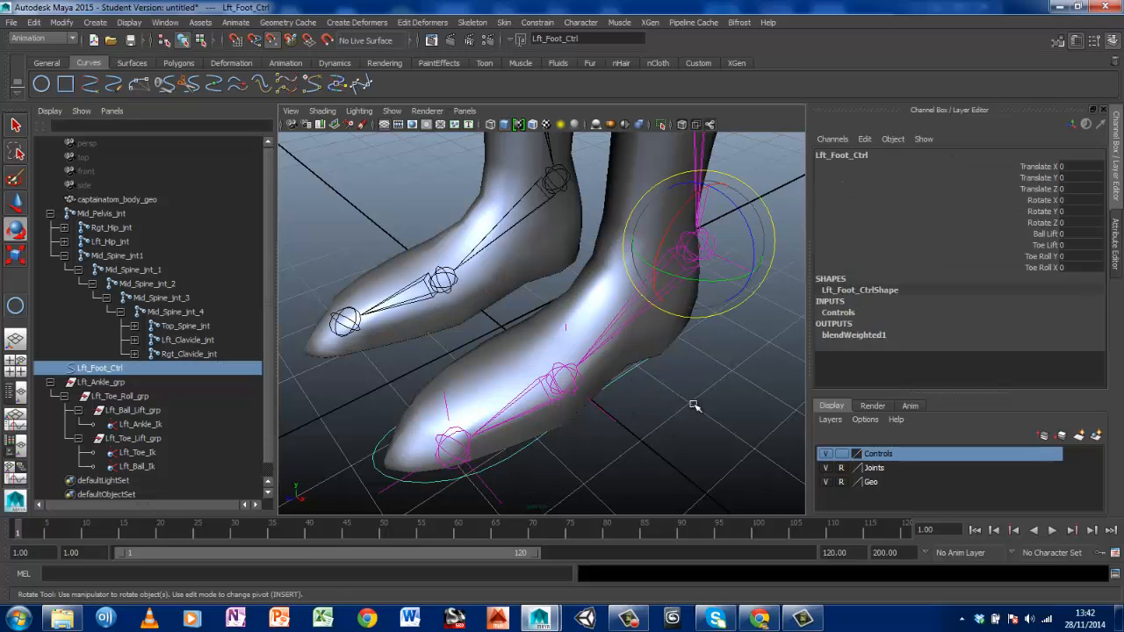
{"action": "left_click", "coordinate": [698, 402]}
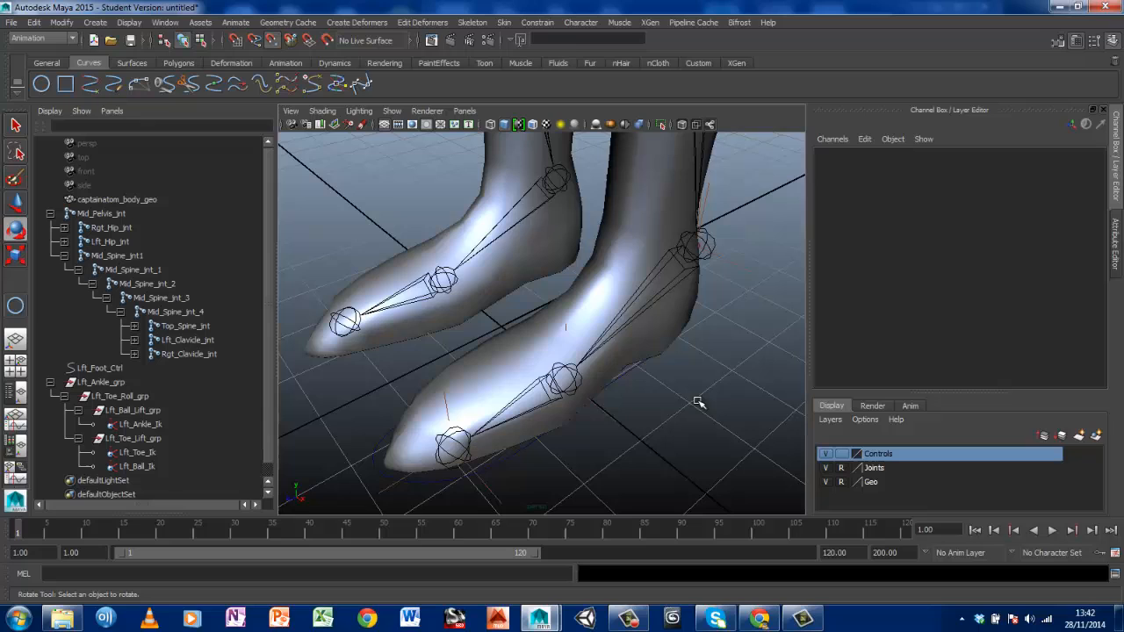
Point-constrain Lft_Ankle_grp to Lft_Foot_Ctrl on all axes with Maintain offset enabled
{"action": "left_click", "coordinate": [102, 383]}
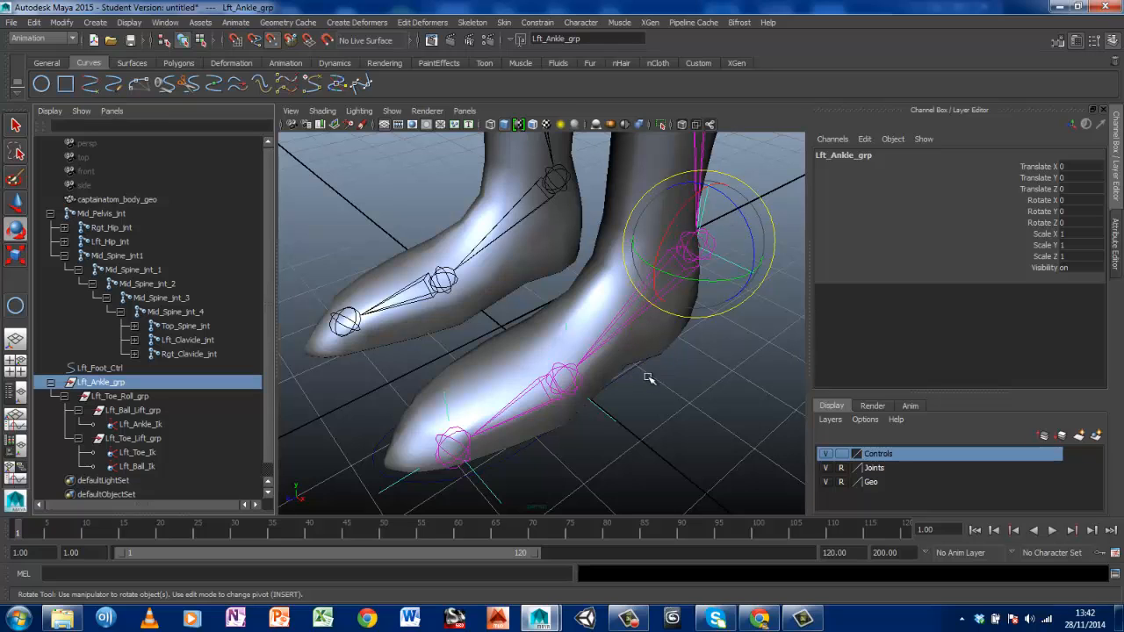
{"action": "left_click", "coordinate": [657, 412]}
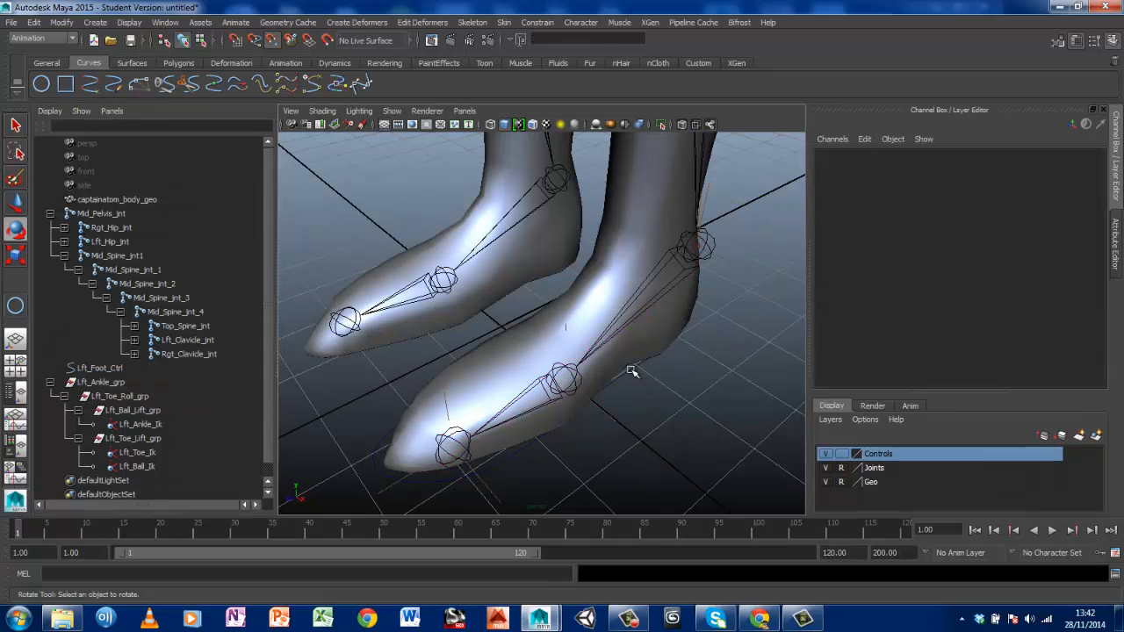
{"action": "left_click", "coordinate": [632, 371]}
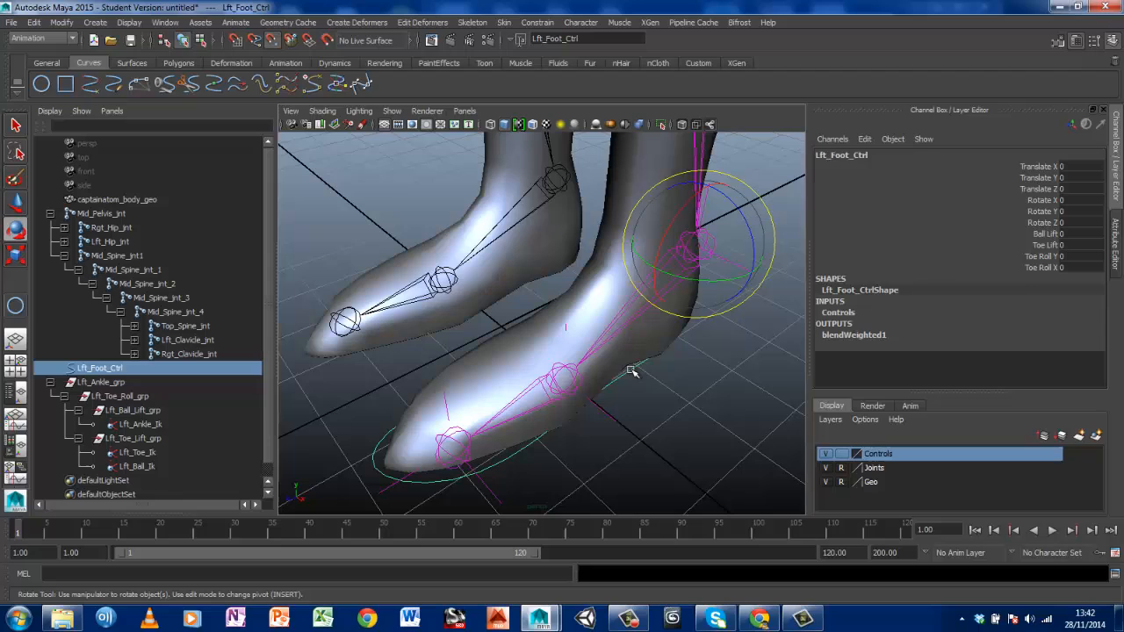
{"action": "left_click", "coordinate": [110, 384], "text": "ctrl"}
{"action": "left_click", "coordinate": [537, 22]}
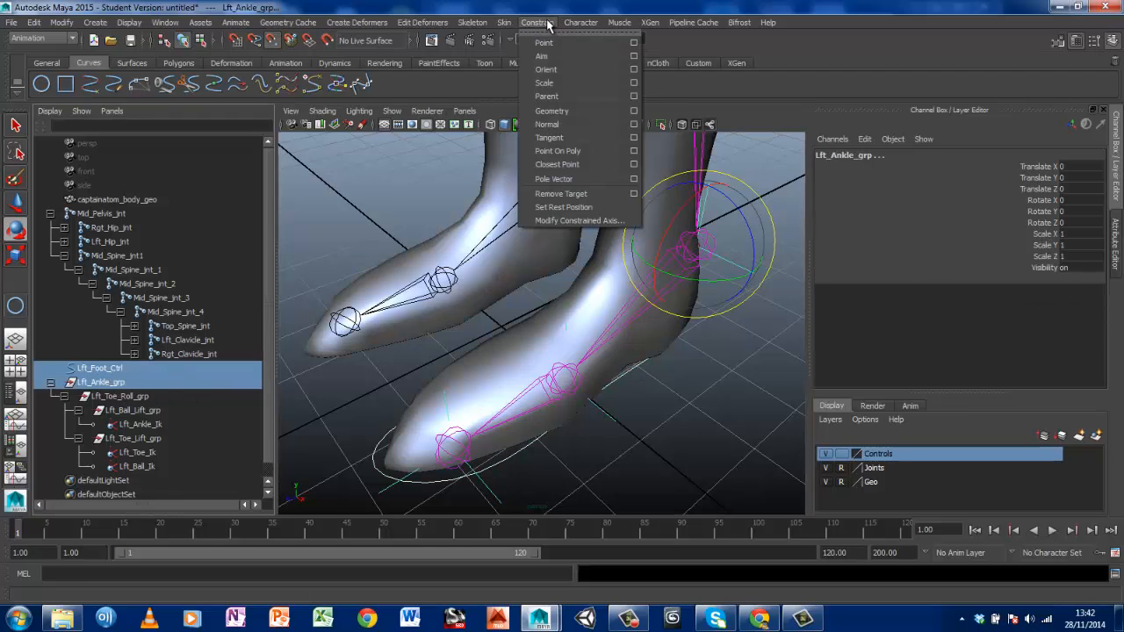
{"action": "left_click", "coordinate": [633, 42]}
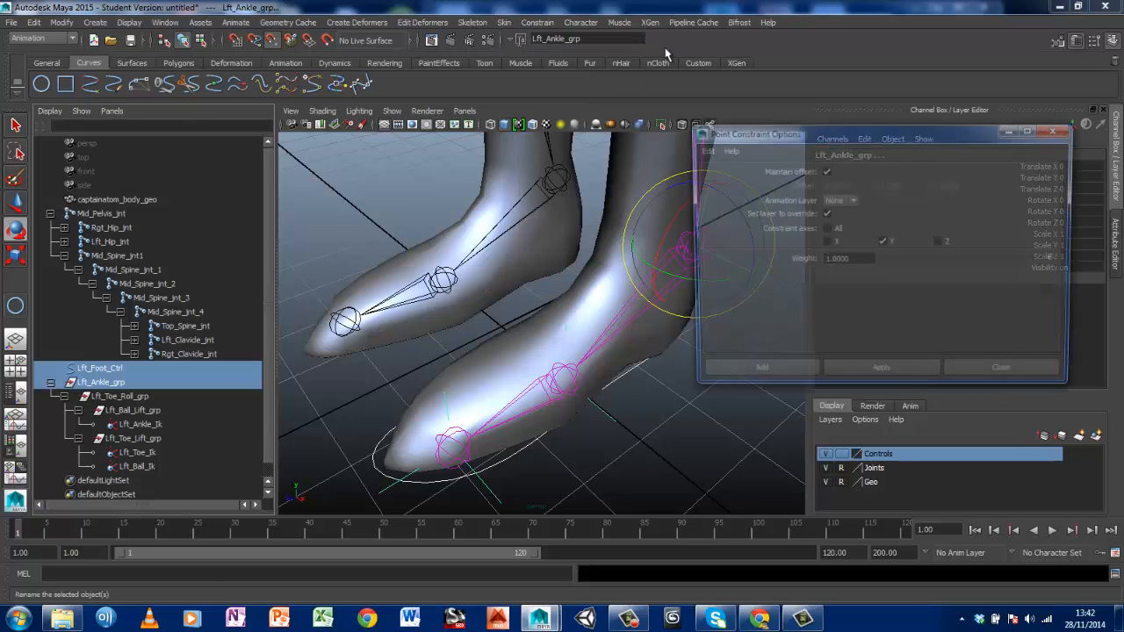
{"action": "left_click", "coordinate": [826, 229]}
{"action": "left_click", "coordinate": [880, 375]}
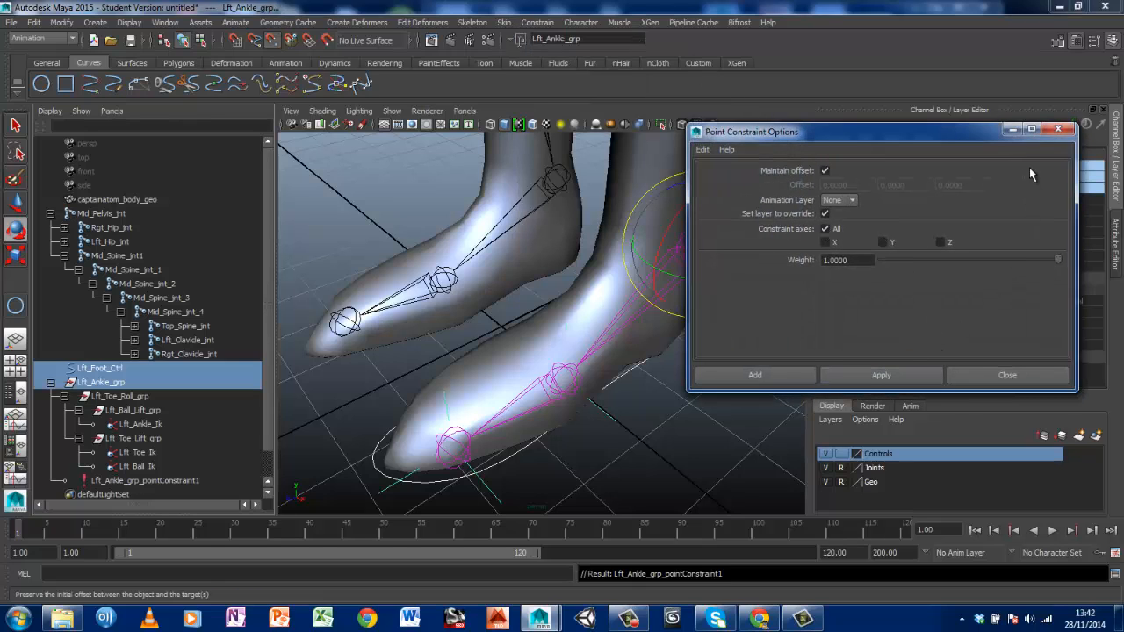
Orient-constrain Lft_Ankle_grp to Lft_Foot_Ctrl on all axes with Maintain offset enabled, and clear the selection
{"action": "left_click", "coordinate": [1058, 130]}
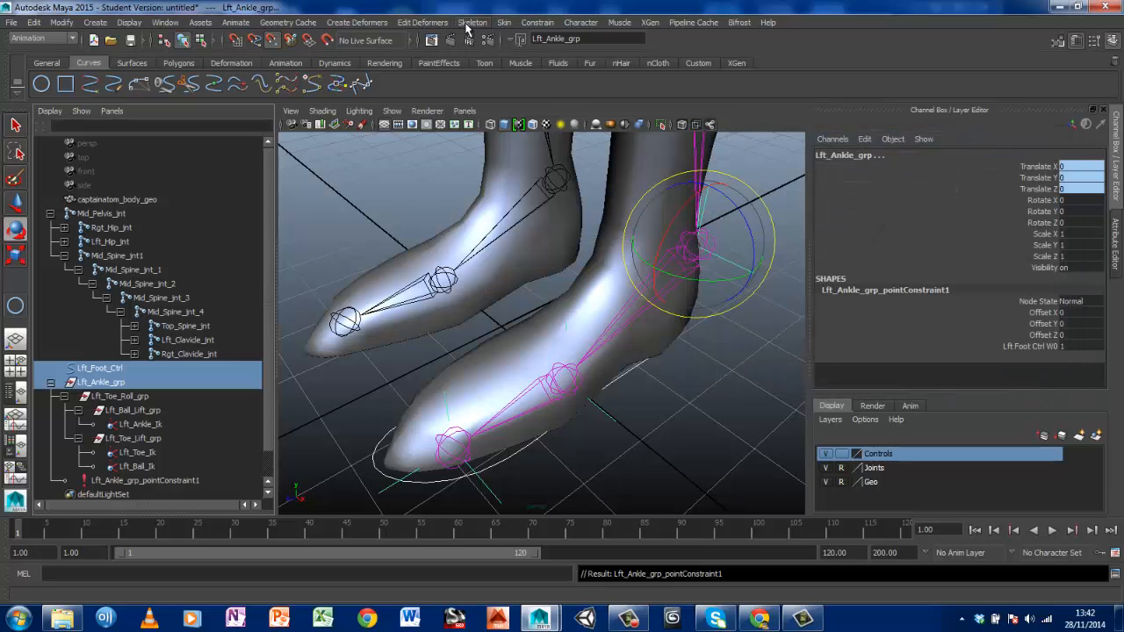
{"action": "left_click", "coordinate": [535, 23]}
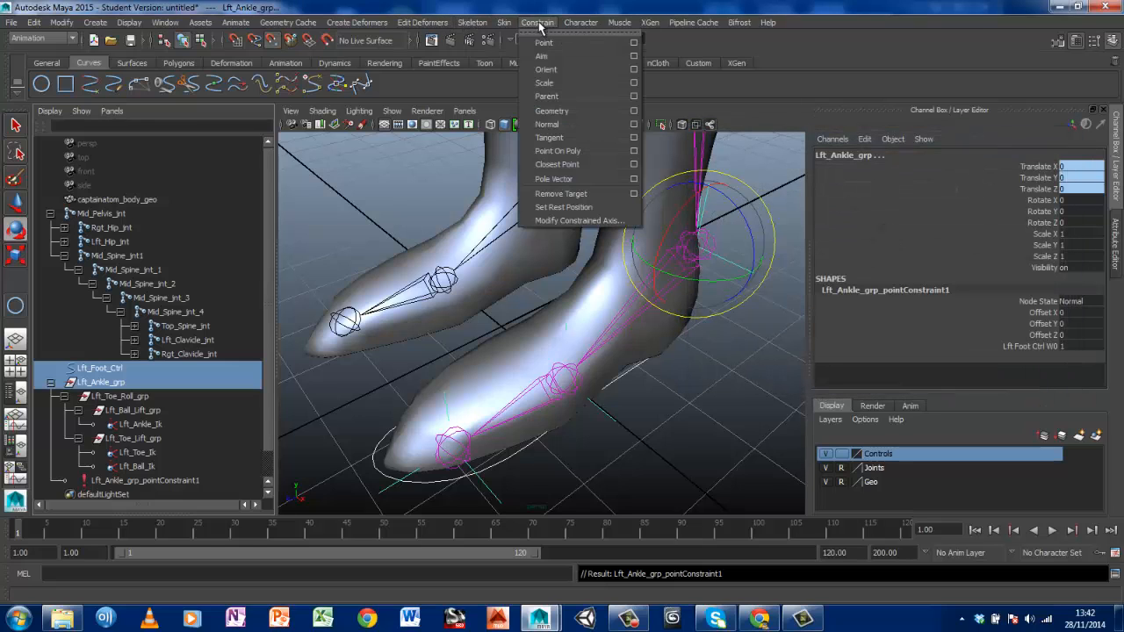
{"action": "left_click", "coordinate": [634, 69]}
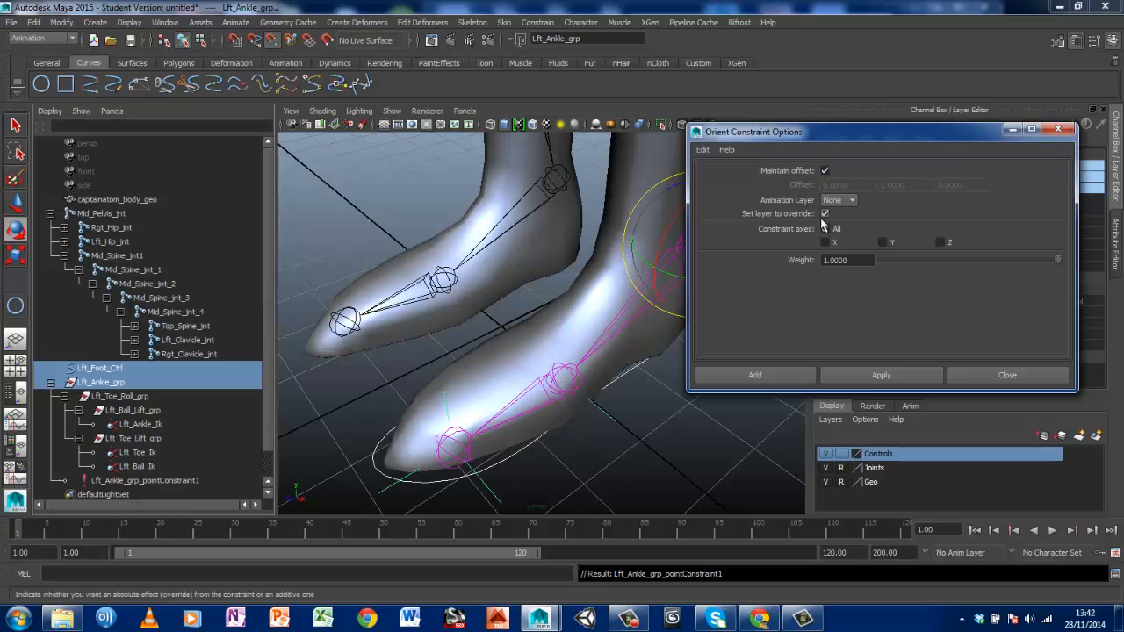
{"action": "left_click", "coordinate": [824, 228]}
{"action": "left_click", "coordinate": [880, 375]}
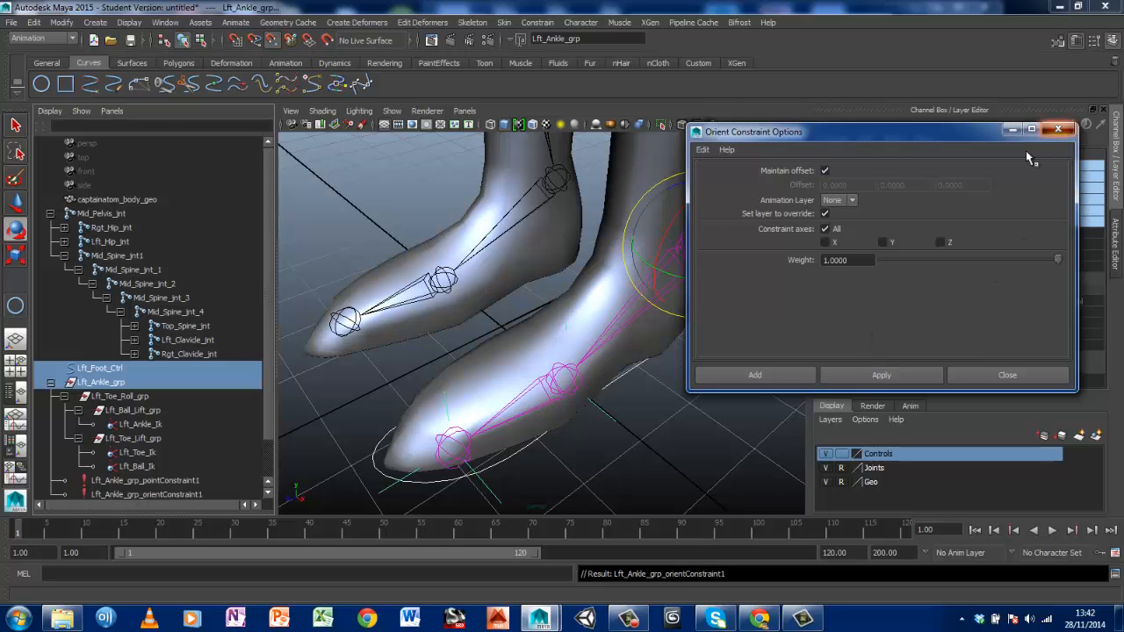
{"action": "left_click", "coordinate": [1058, 129]}
{"action": "left_click", "coordinate": [625, 397]}
Select Lft_Foot_Ctrl around the left foot, test-rotate it slightly about Y, and undo the rotation
{"action": "right_click_drag", "start_coordinate": [625, 396], "coordinate": [569, 405], "text": "alt"}
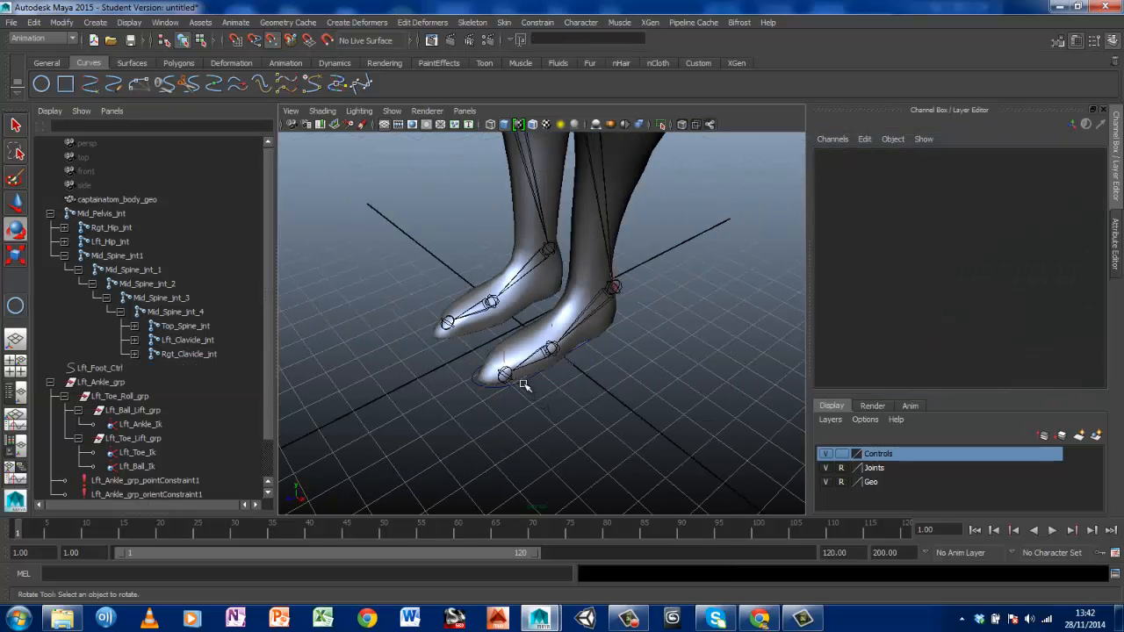
{"action": "left_click", "coordinate": [524, 383]}
{"action": "scroll", "coordinate": [665, 410], "scroll_direction": "down", "scroll_amount": 2}
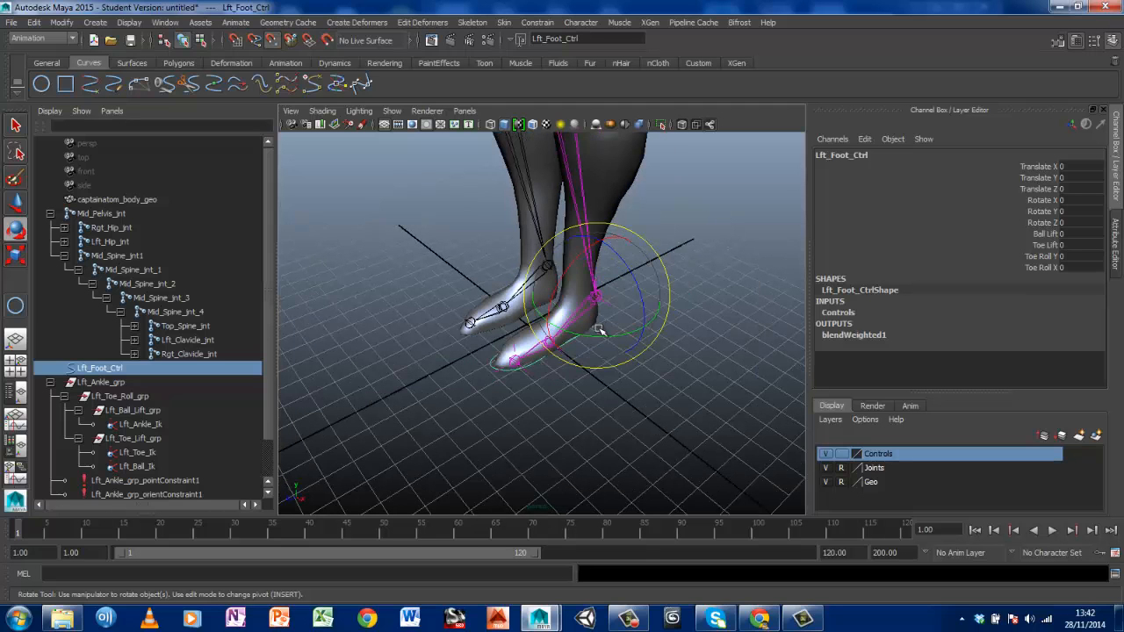
{"action": "mouse_move", "coordinate": [599, 329]}
{"action": "left_mouse_down"}
{"action": "mouse_move", "coordinate": [669, 329]}
{"action": "mouse_move", "coordinate": [596, 331]}
{"action": "left_mouse_up"}
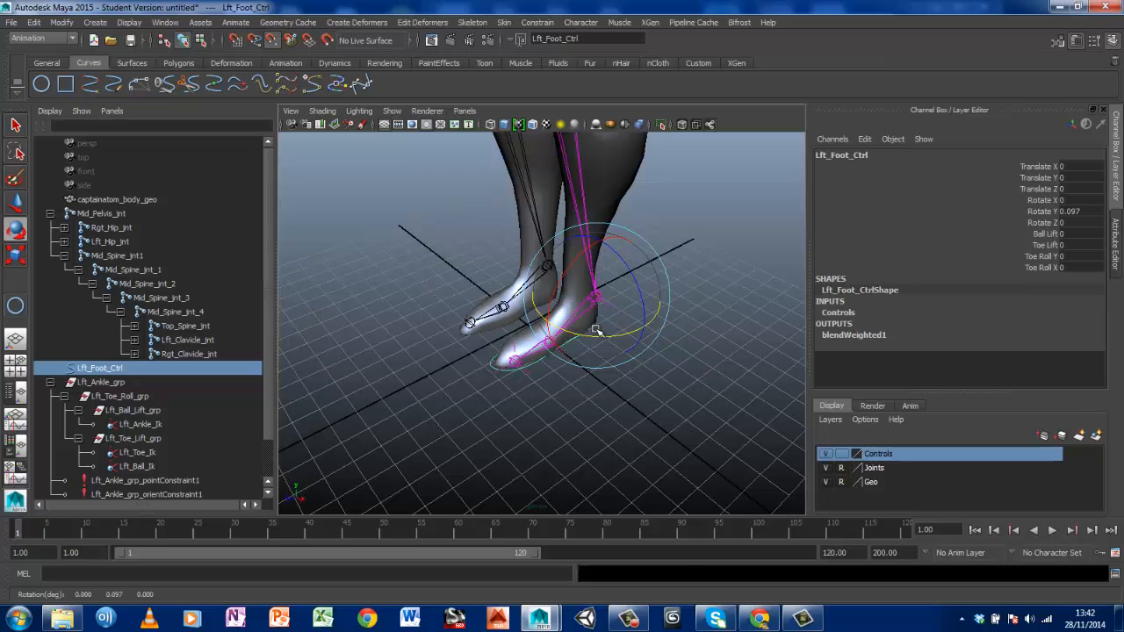
{"action": "key", "text": "ctrl+z"}
Test the foot constraints by moving Lft_Foot_Ctrl freely with the Move tool, turning off point snapping and undoing the last move
{"action": "key", "text": "w"}
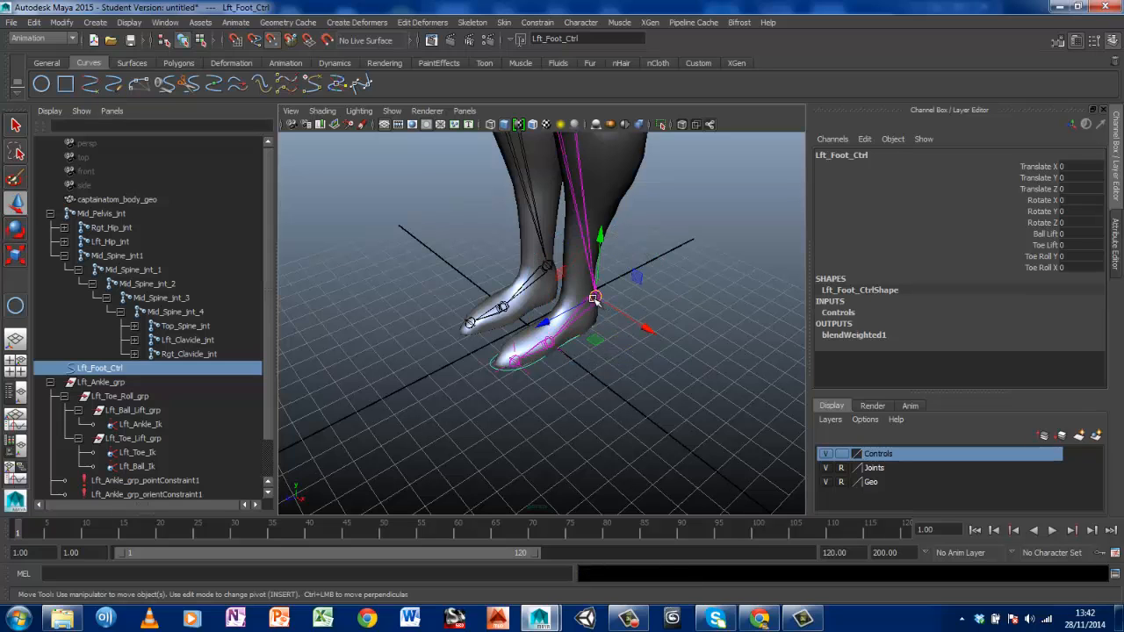
{"action": "left_click_drag", "start_coordinate": [611, 320], "coordinate": [581, 270]}
{"action": "left_click", "coordinate": [272, 41]}
{"action": "key", "text": "ctrl+z"}
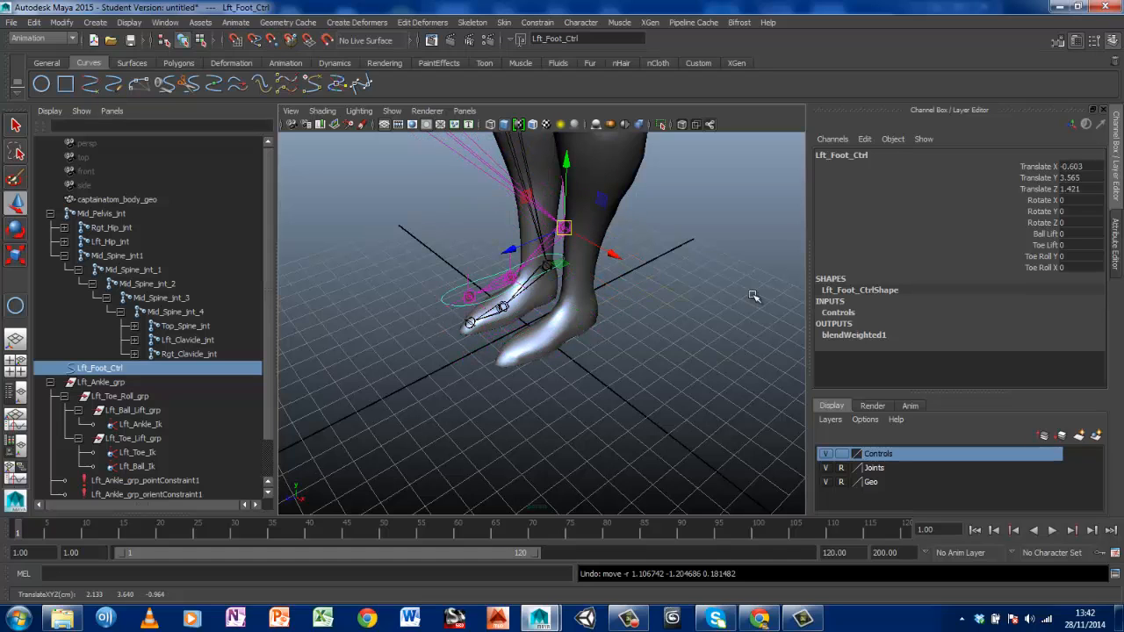
Reset Lft_Foot_Ctrl to its rest position by setting Translate X, Y and Z to 0
{"action": "double_click", "coordinate": [1067, 167]}
{"action": "type", "text": "0"}
{"action": "key", "text": "Return"}
{"action": "double_click", "coordinate": [1075, 178]}
{"action": "type", "text": "0"}
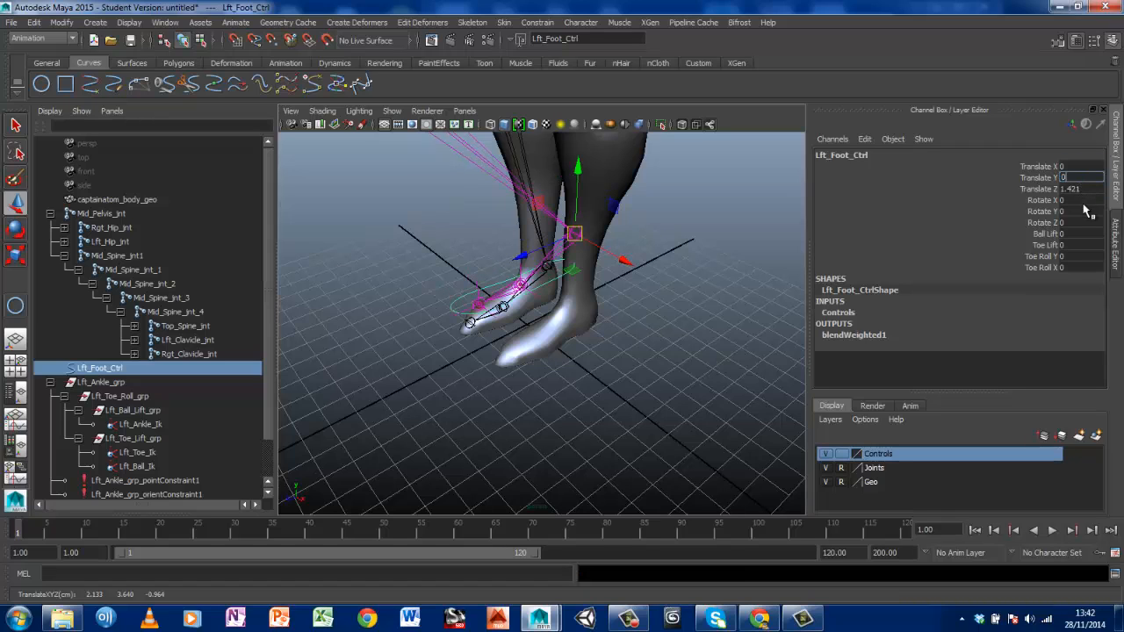
{"action": "key", "text": "Return"}
{"action": "double_click", "coordinate": [1078, 188]}
{"action": "type", "text": "0"}
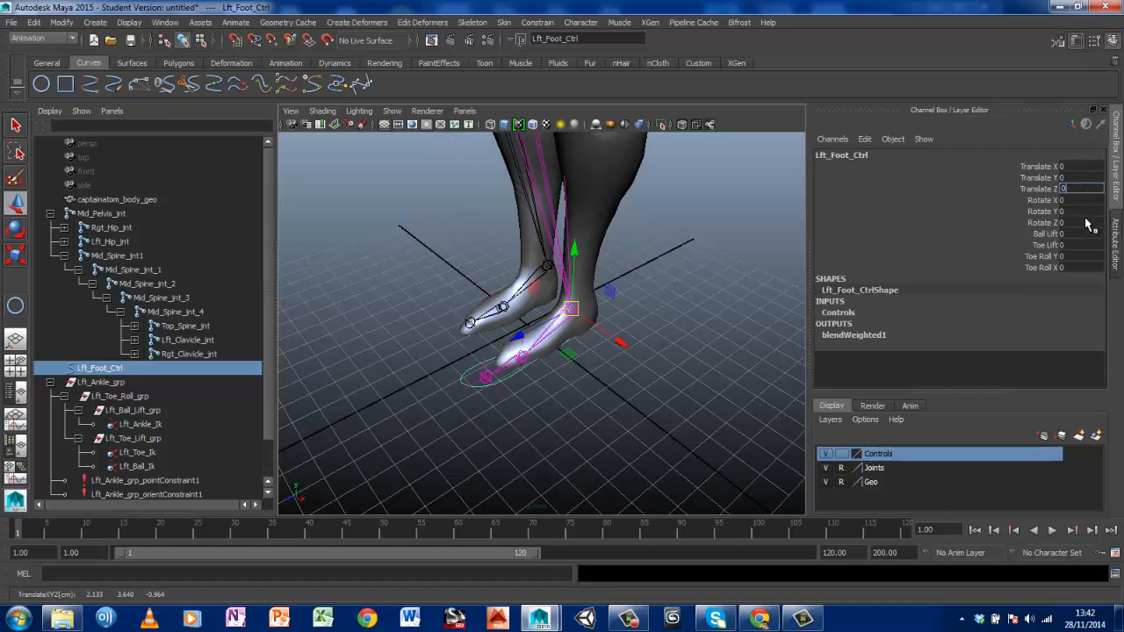
{"action": "key", "text": "Return"}
Create a locator and move it in front of the legs, to about Y 9.7 and Z 5.4
{"action": "left_click_drag", "start_coordinate": [447, 432], "coordinate": [588, 351], "text": "alt"}
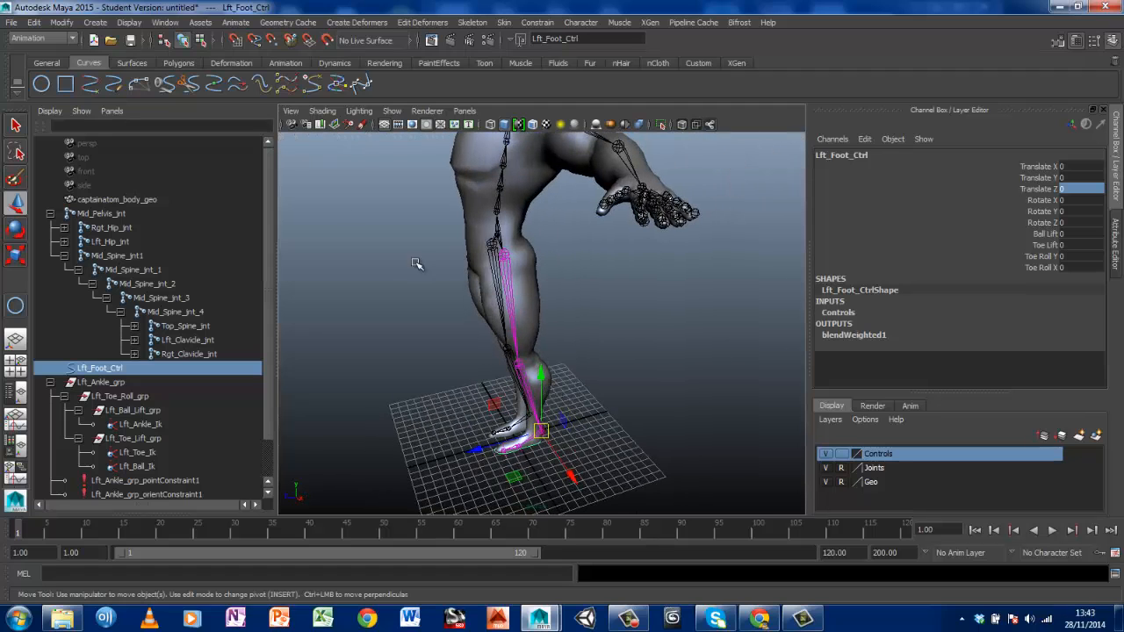
{"action": "left_click", "coordinate": [97, 22]}
{"action": "left_click", "coordinate": [109, 263]}
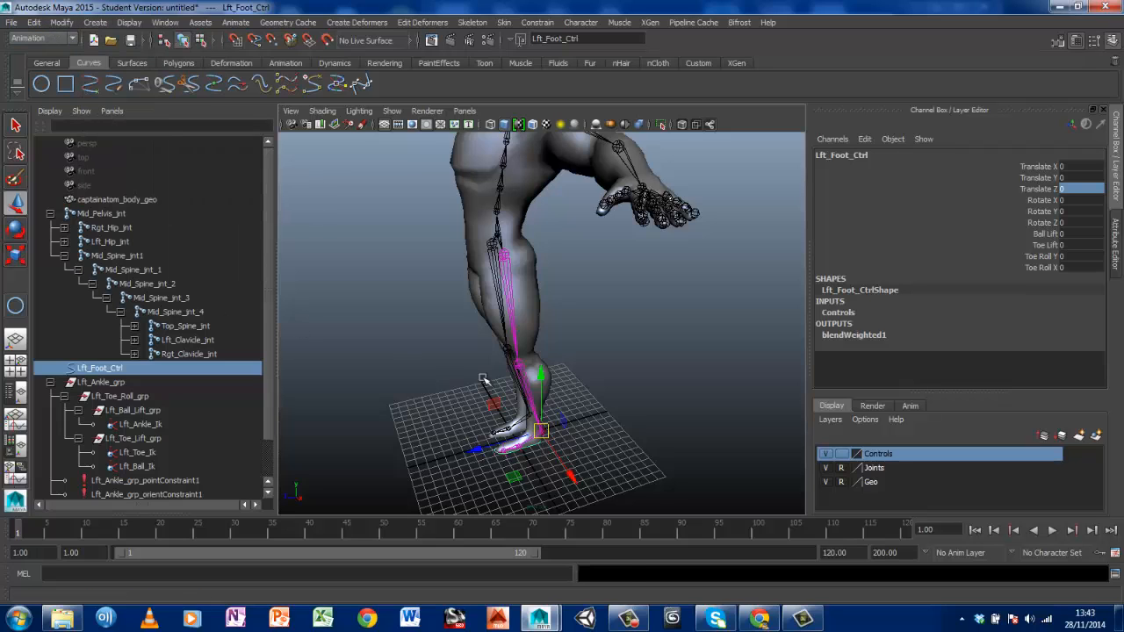
{"action": "left_click_drag", "start_coordinate": [506, 382], "coordinate": [521, 308]}
{"action": "left_click_drag", "start_coordinate": [457, 393], "coordinate": [443, 380]}
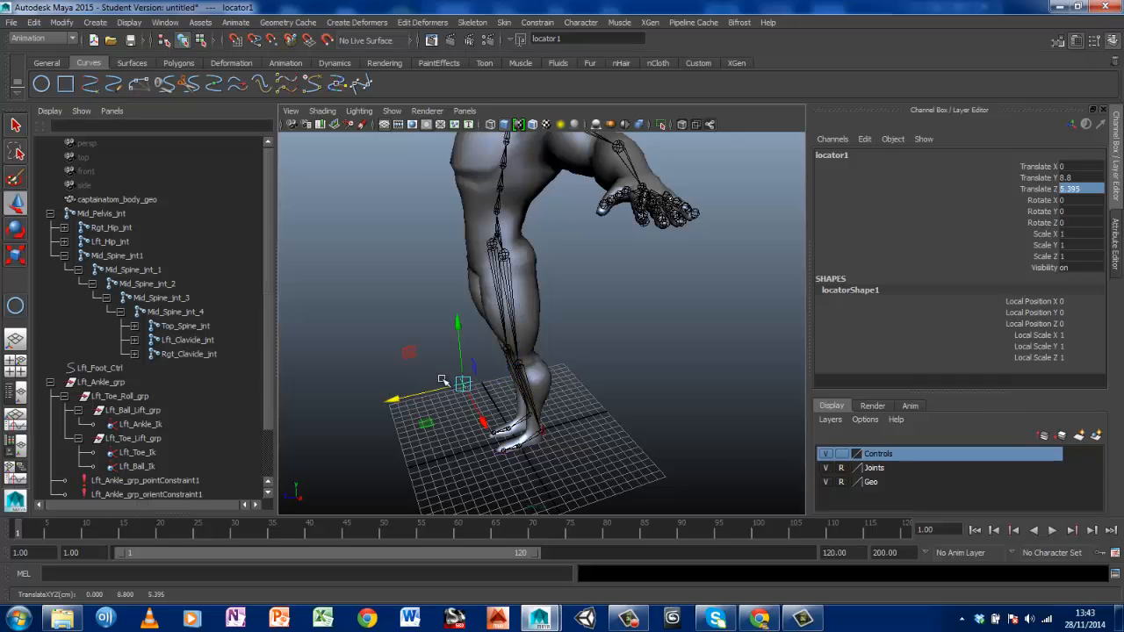
{"action": "left_click_drag", "start_coordinate": [460, 325], "coordinate": [460, 318]}
Snap the locator onto the left knee joint
{"action": "left_click_drag", "start_coordinate": [567, 381], "coordinate": [657, 361], "text": "alt"}
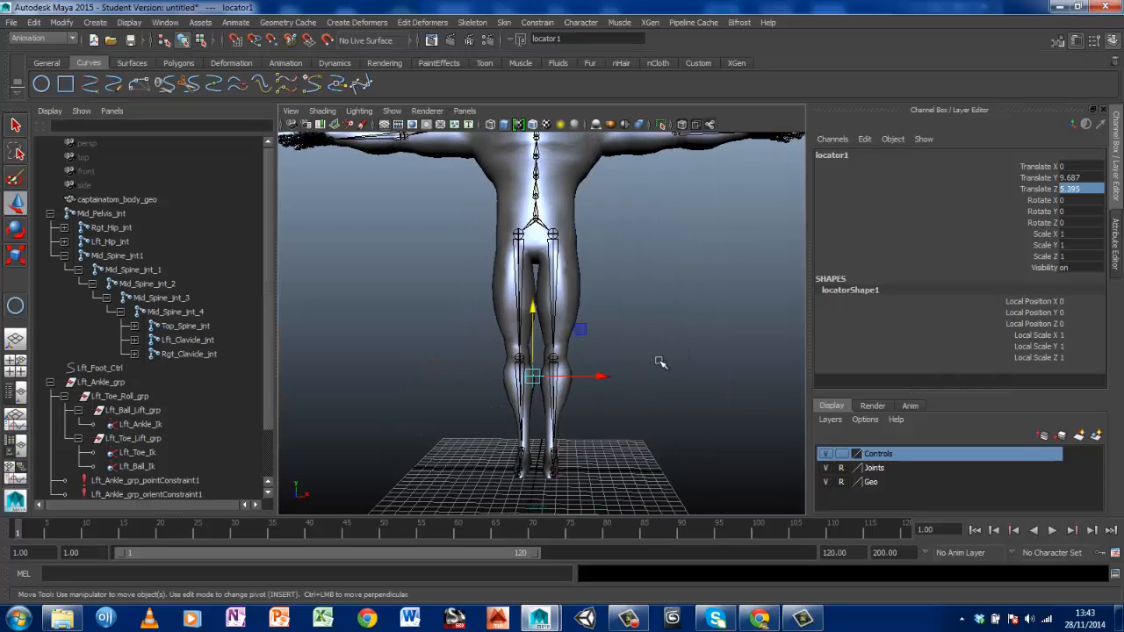
{"action": "left_click_drag", "start_coordinate": [532, 376], "coordinate": [555, 359]}
{"action": "left_click_drag", "start_coordinate": [631, 344], "coordinate": [679, 371], "text": "alt"}
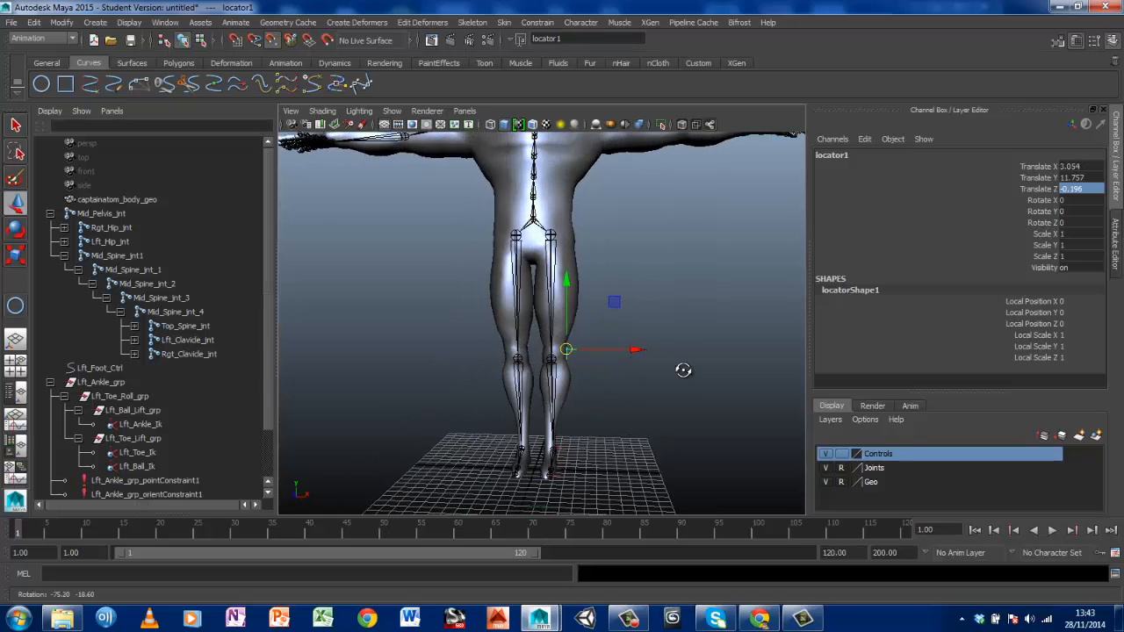
{"action": "left_click_drag", "start_coordinate": [574, 349], "coordinate": [553, 356]}
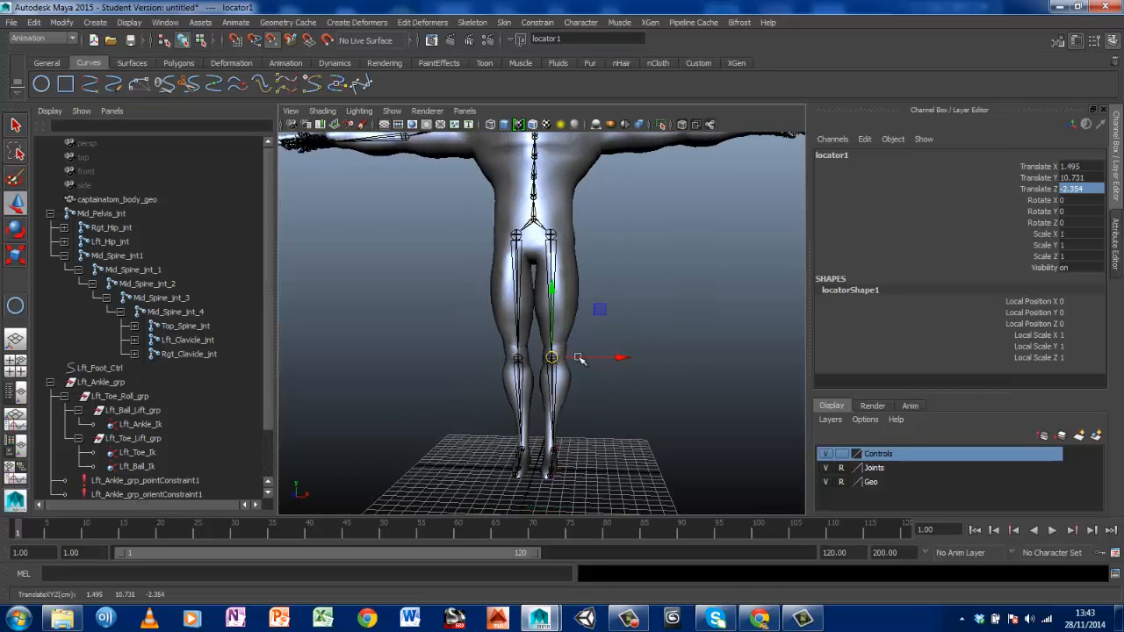
Move the locator straight forward along Z from the left knee, to a Translate Z of about 5.17
{"action": "left_click_drag", "start_coordinate": [644, 355], "coordinate": [391, 360], "text": "alt"}
{"action": "left_click_drag", "start_coordinate": [544, 377], "coordinate": [654, 364], "text": "alt"}
{"action": "left_click", "coordinate": [655, 364]}
{"action": "left_click", "coordinate": [462, 365]}
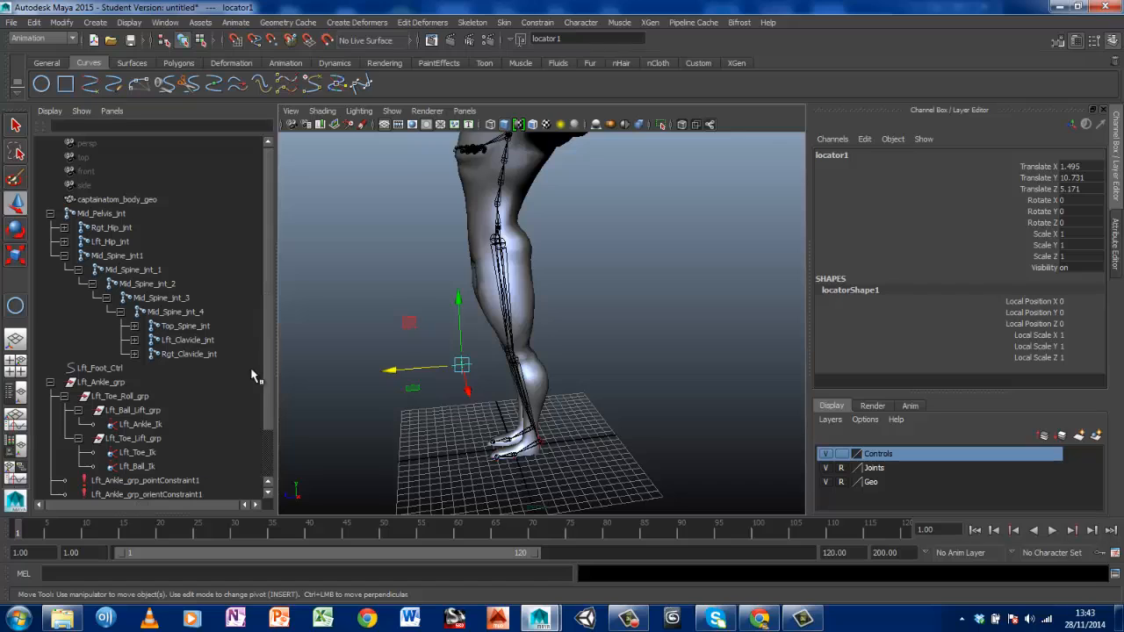
Apply a pole vector constraint from the locator to Lft_Ankle_Ik
{"action": "scroll", "coordinate": [269, 354], "scroll_direction": "down", "scroll_amount": 2}
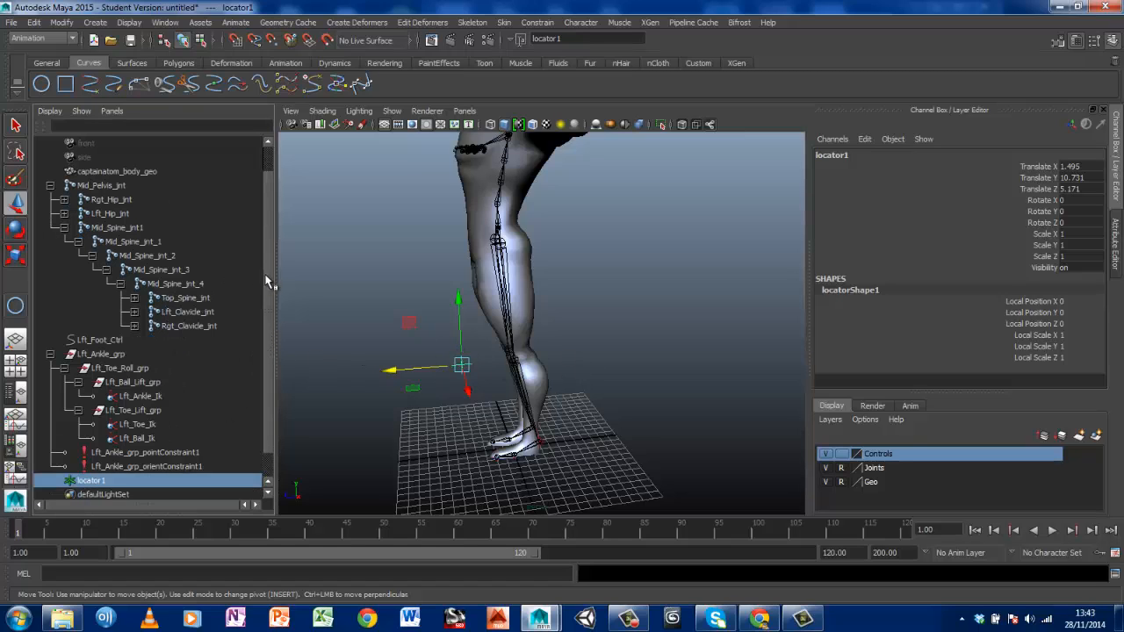
{"action": "scroll", "coordinate": [267, 280], "scroll_direction": "down", "scroll_amount": 2}
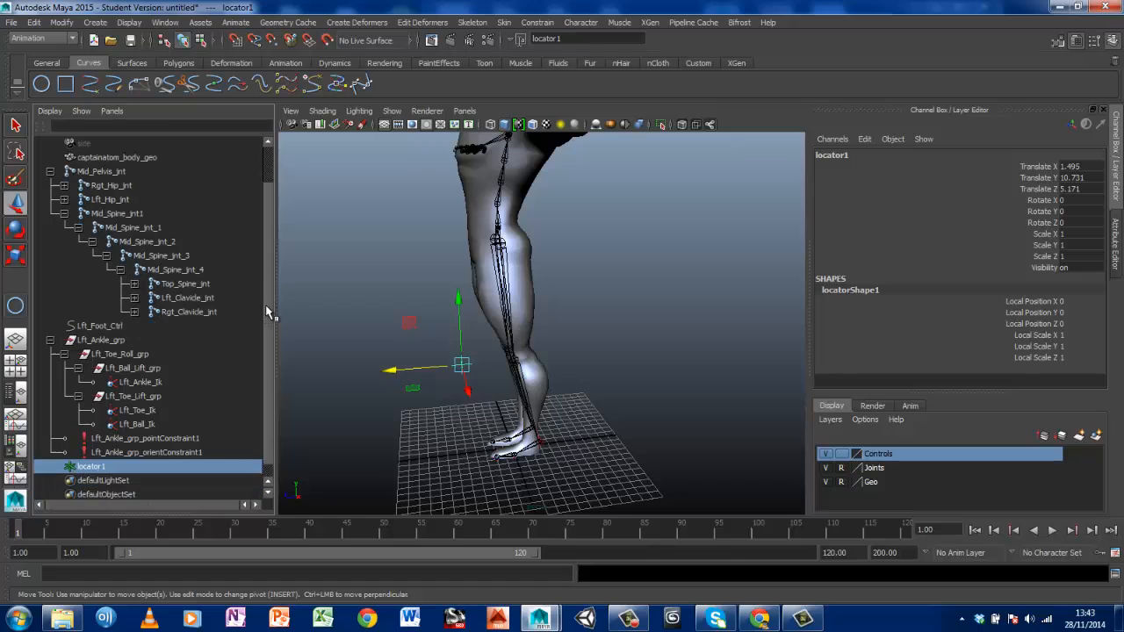
{"action": "left_click", "coordinate": [140, 368], "text": "ctrl"}
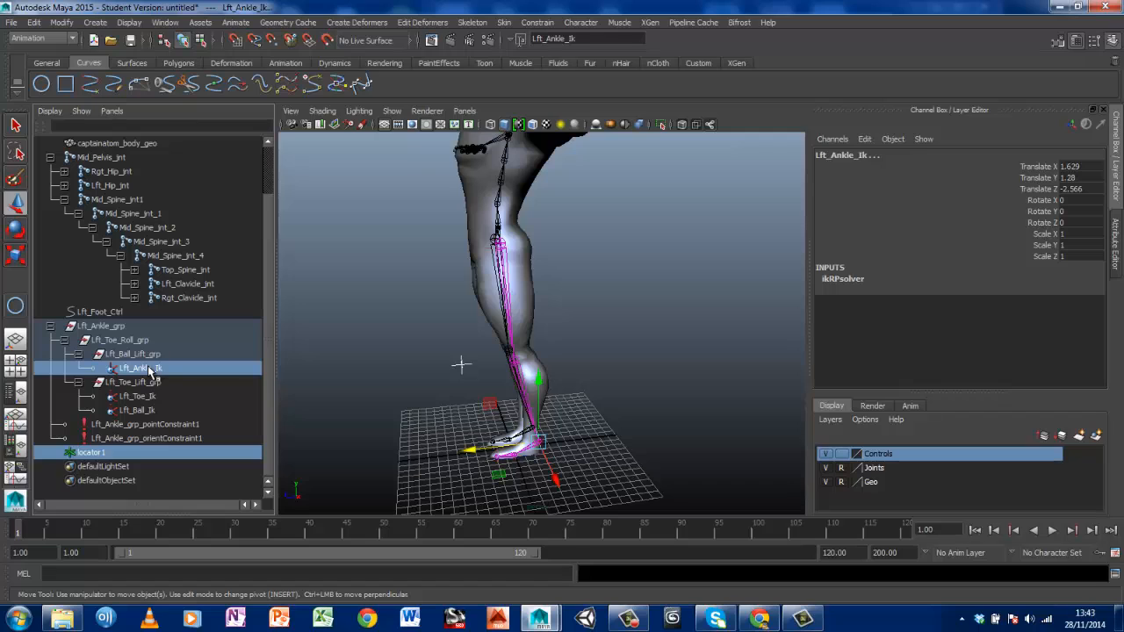
{"action": "left_click", "coordinate": [533, 23]}
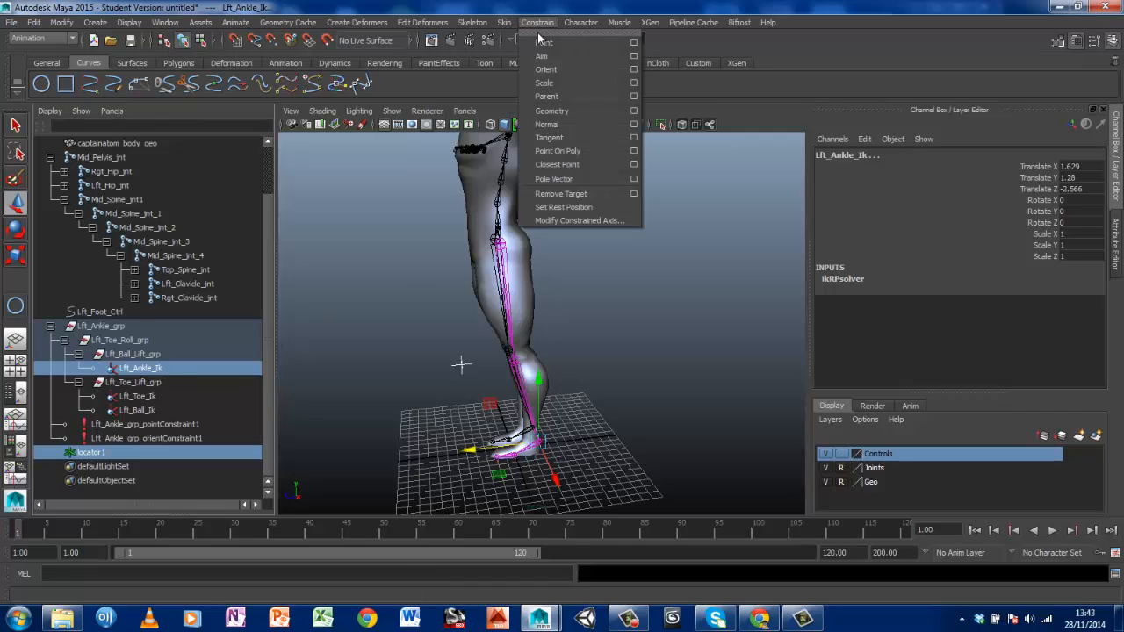
{"action": "left_click", "coordinate": [555, 180]}
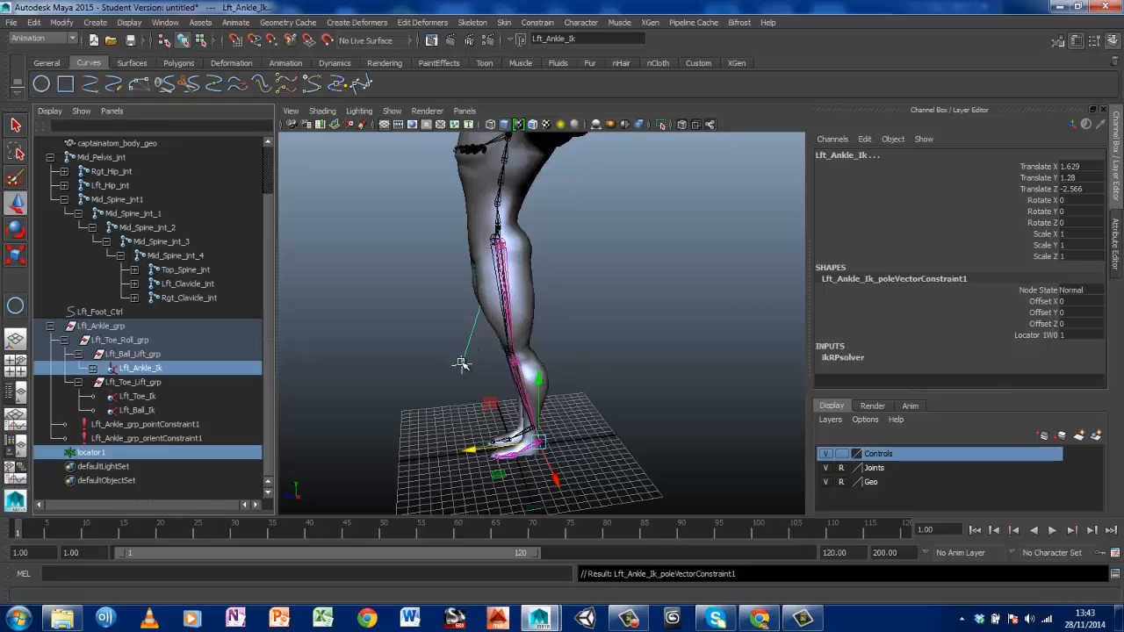
Test the pole vector by moving the locator sideways along X, and undo the move
{"action": "left_click_drag", "start_coordinate": [545, 416], "coordinate": [461, 349], "text": "alt"}
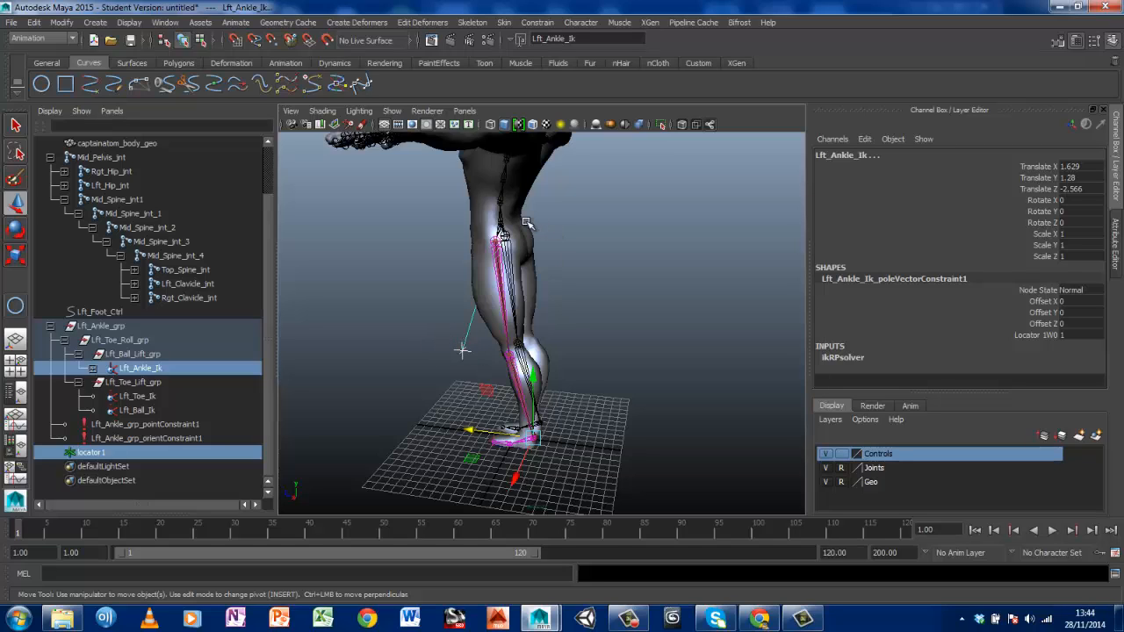
{"action": "left_click", "coordinate": [462, 350]}
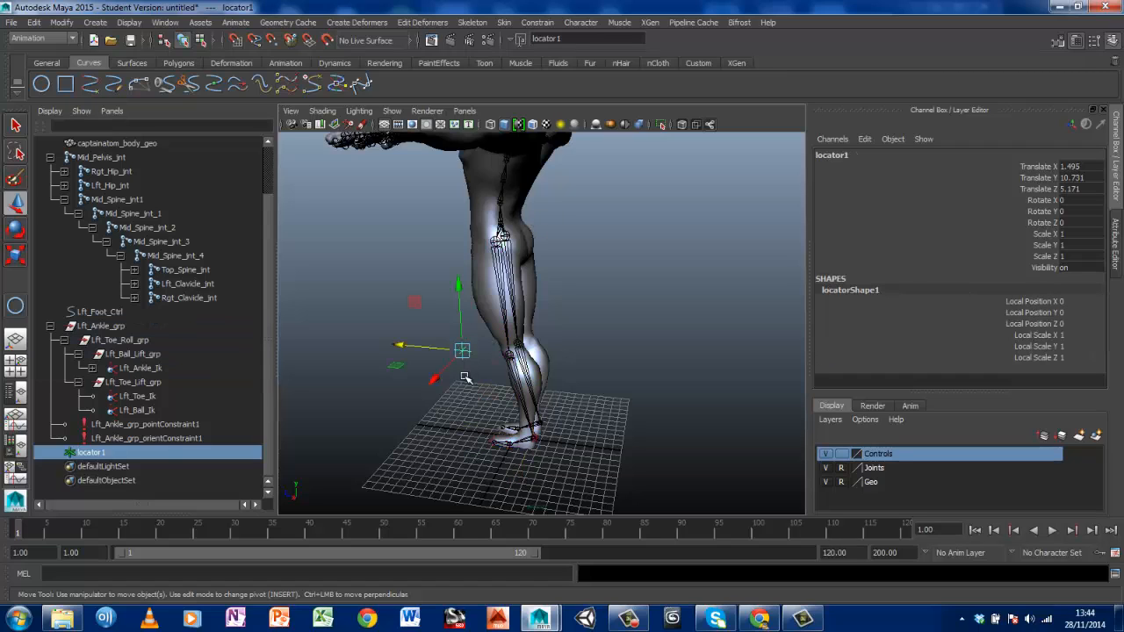
{"action": "left_click_drag", "start_coordinate": [452, 352], "coordinate": [418, 389]}
{"action": "key", "text": "ctrl+z"}
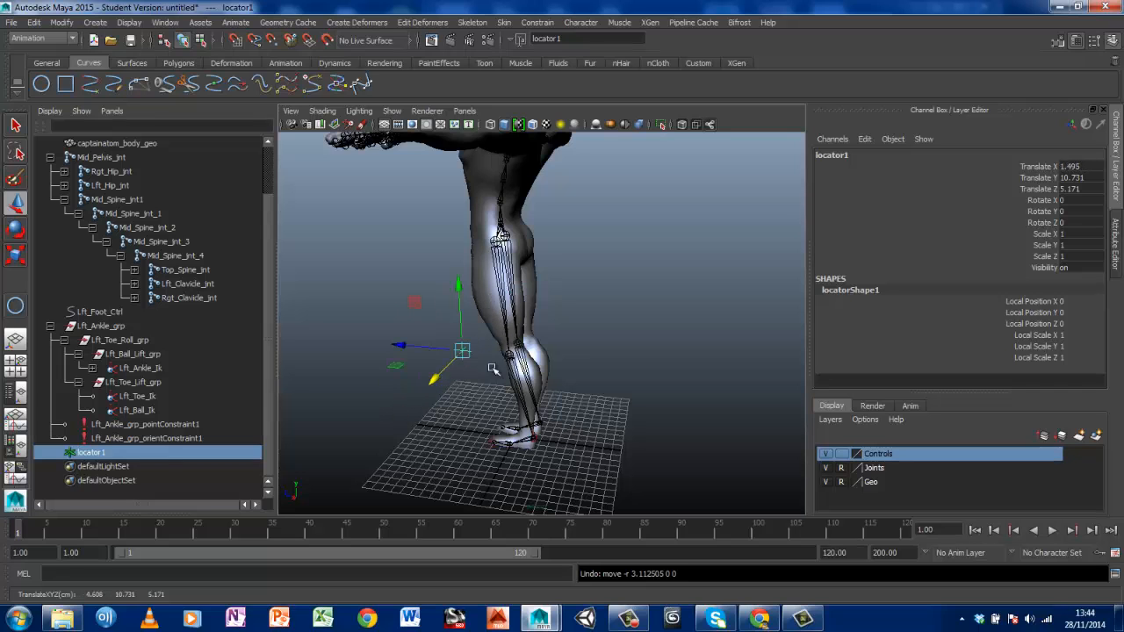
{"action": "left_click_drag", "start_coordinate": [651, 327], "coordinate": [597, 276], "text": "alt"}
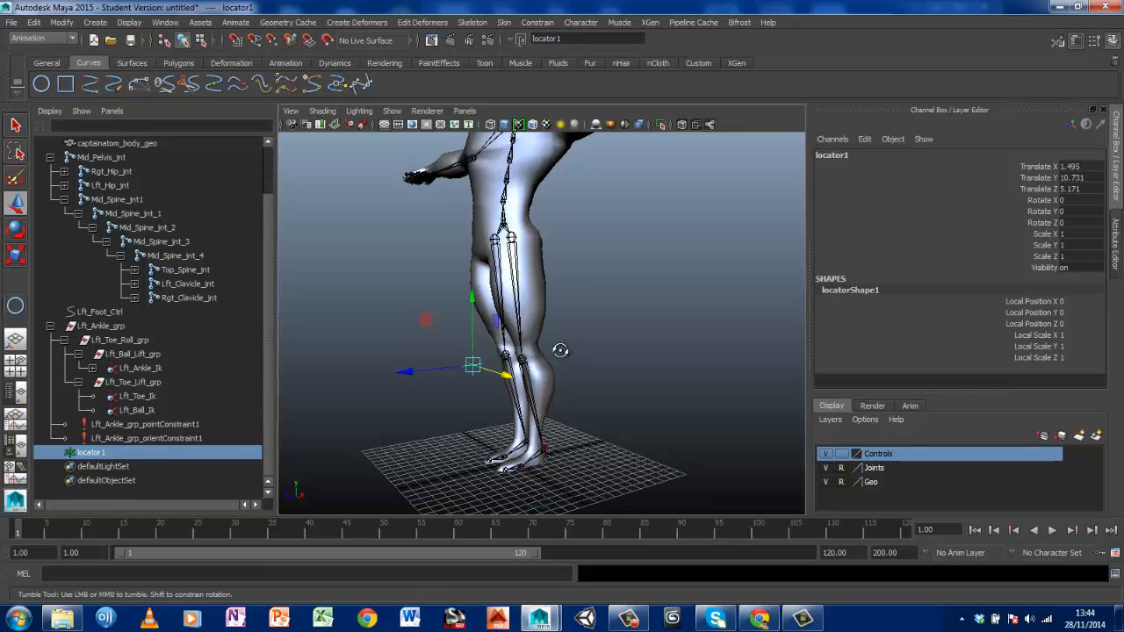
{"action": "left_click_drag", "start_coordinate": [524, 363], "coordinate": [506, 363], "text": "alt"}
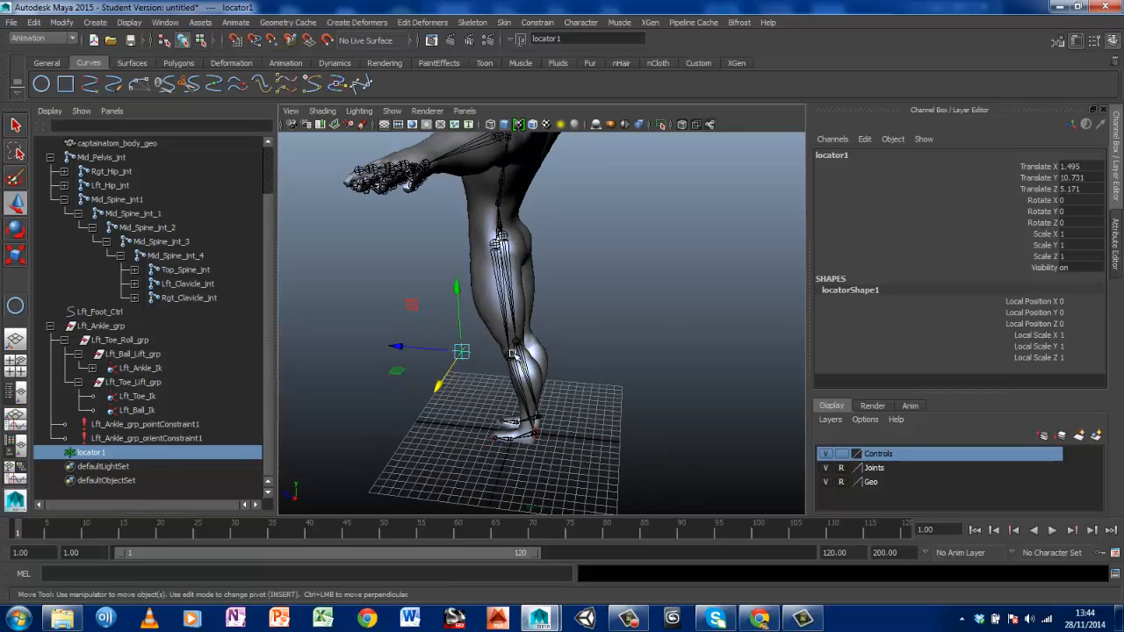
{"action": "left_click_drag", "start_coordinate": [487, 373], "coordinate": [369, 394], "text": "alt"}
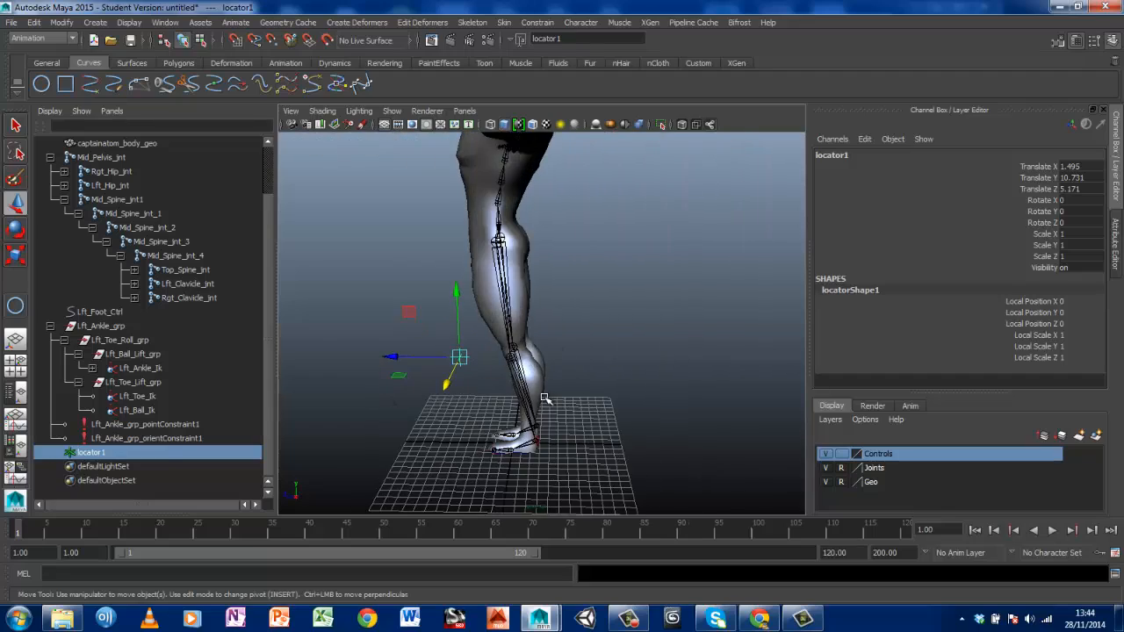
{"action": "mouse_move", "coordinate": [544, 398]}
{"action": "left_mouse_down", "text": "alt"}
{"action": "mouse_move", "coordinate": [647, 381]}
{"action": "mouse_move", "coordinate": [483, 402]}
{"action": "mouse_move", "coordinate": [531, 402]}
{"action": "left_mouse_up", "text": "alt"}
{"action": "left_click_drag", "start_coordinate": [607, 383], "coordinate": [584, 335], "text": "alt"}
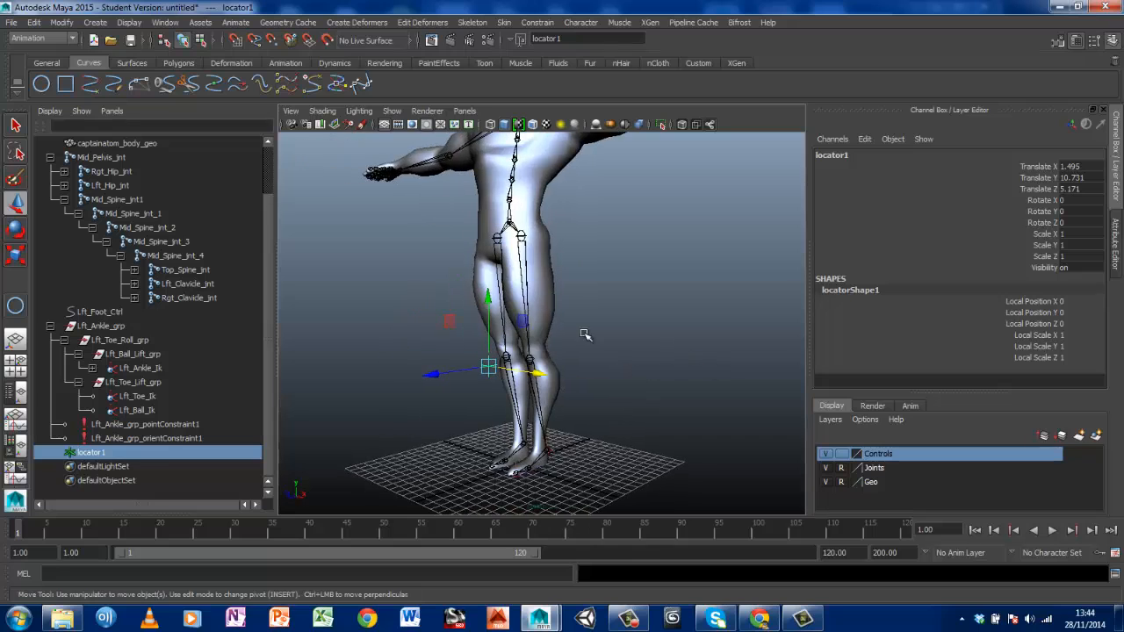
Rename the locator in front of the left knee as Lft_Pole_Vector_ctrl
{"action": "left_click", "coordinate": [839, 155]}
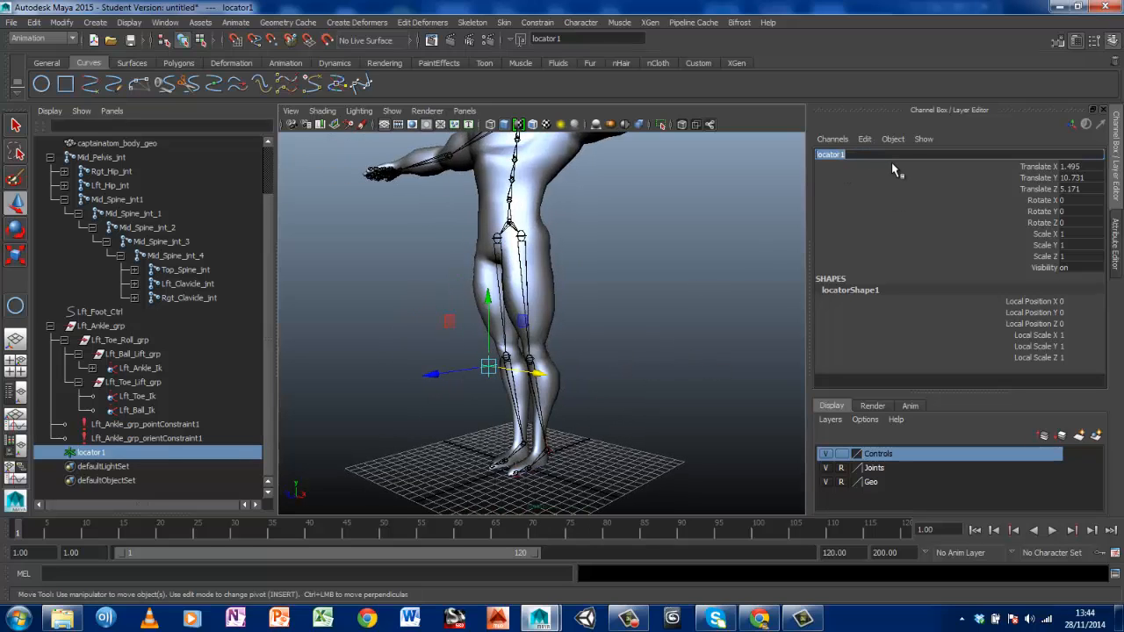
{"action": "type", "text": "Lft_Pole_Ve"}
{"action": "key", "text": "Return"}
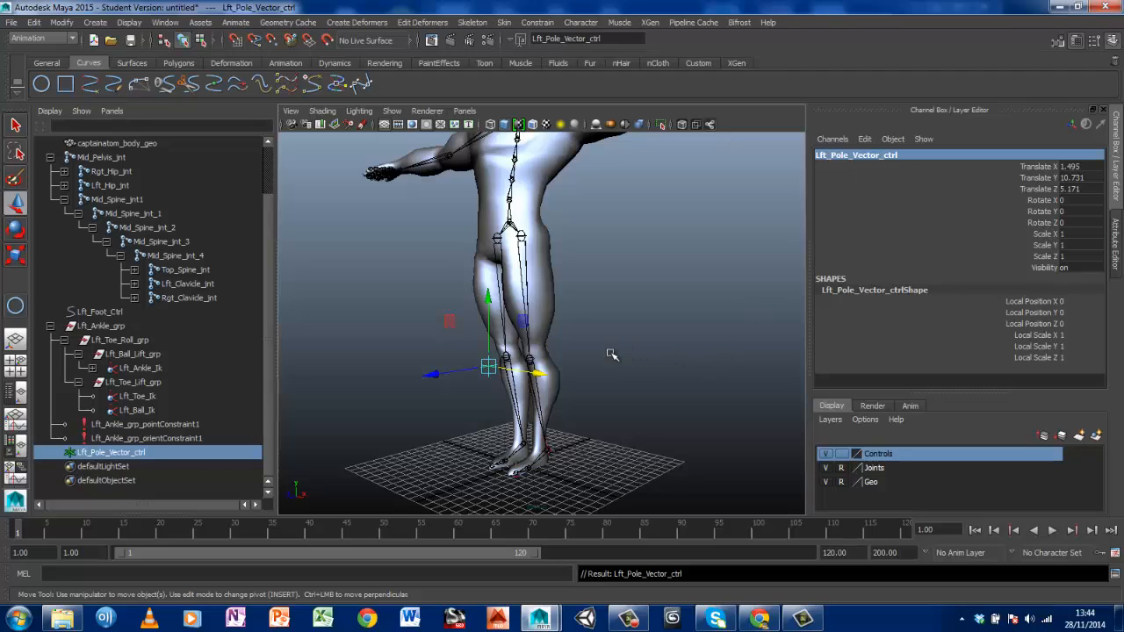
{"action": "left_click_drag", "start_coordinate": [612, 354], "coordinate": [571, 360], "text": "alt"}
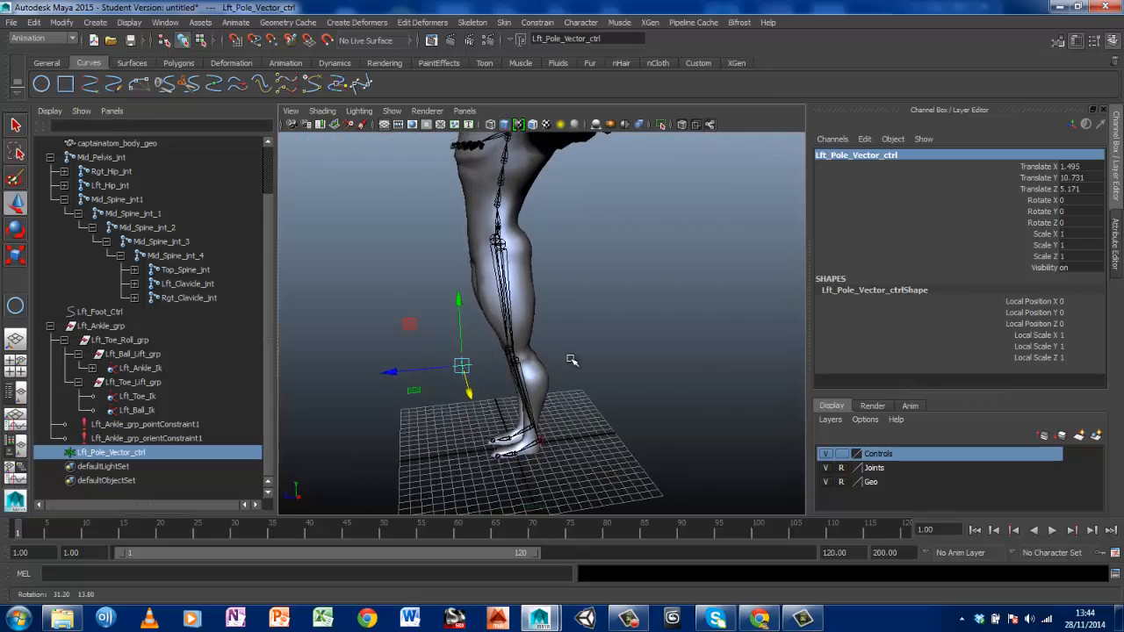